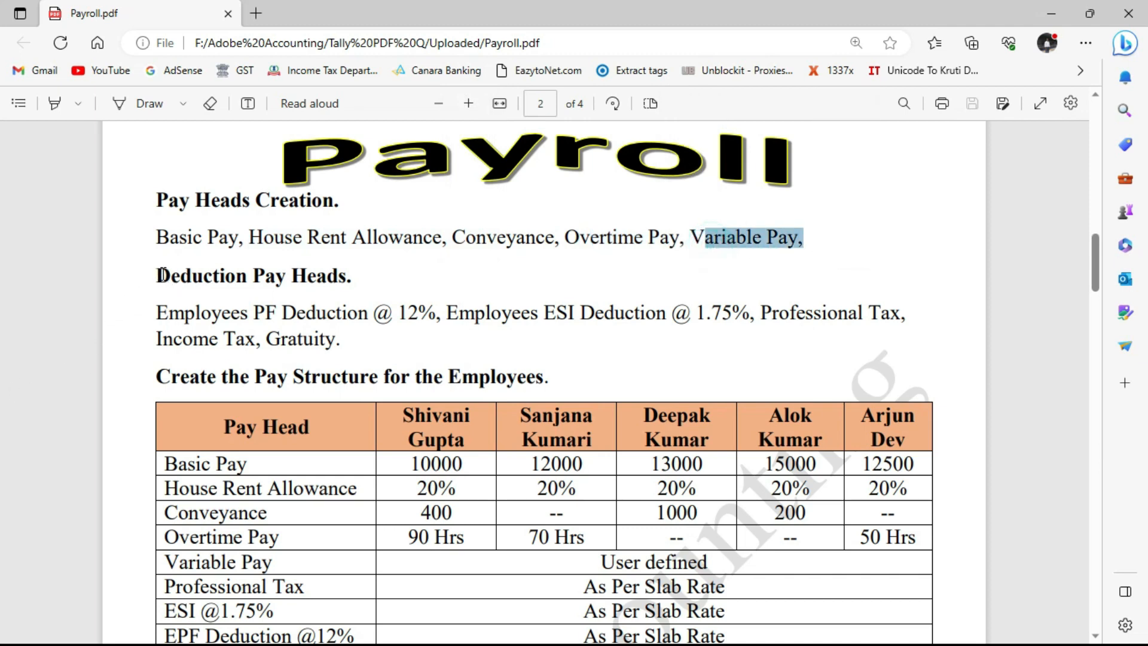
- Review the Deduction Pay Heads in the payroll PDF, from Employees PF Deduction @ 12% through Gratuity
{"action": "left_click_drag", "start_coordinate": [154, 276], "coordinate": [346, 282]}
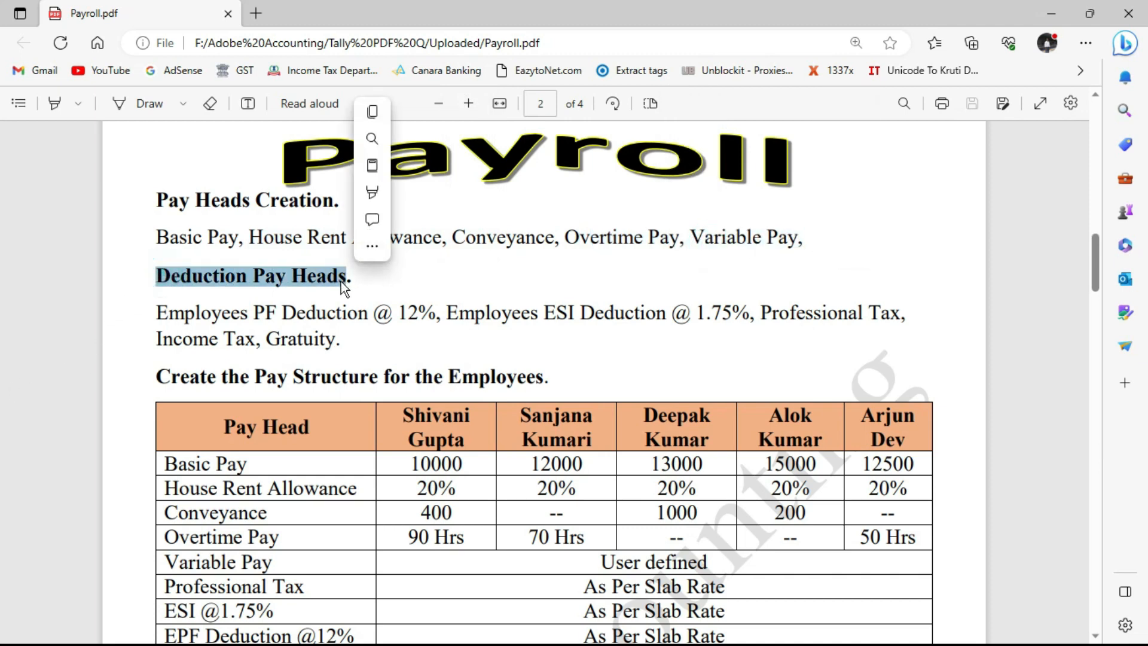
{"action": "left_click", "coordinate": [325, 281]}
{"action": "left_click_drag", "start_coordinate": [153, 312], "coordinate": [657, 320]}
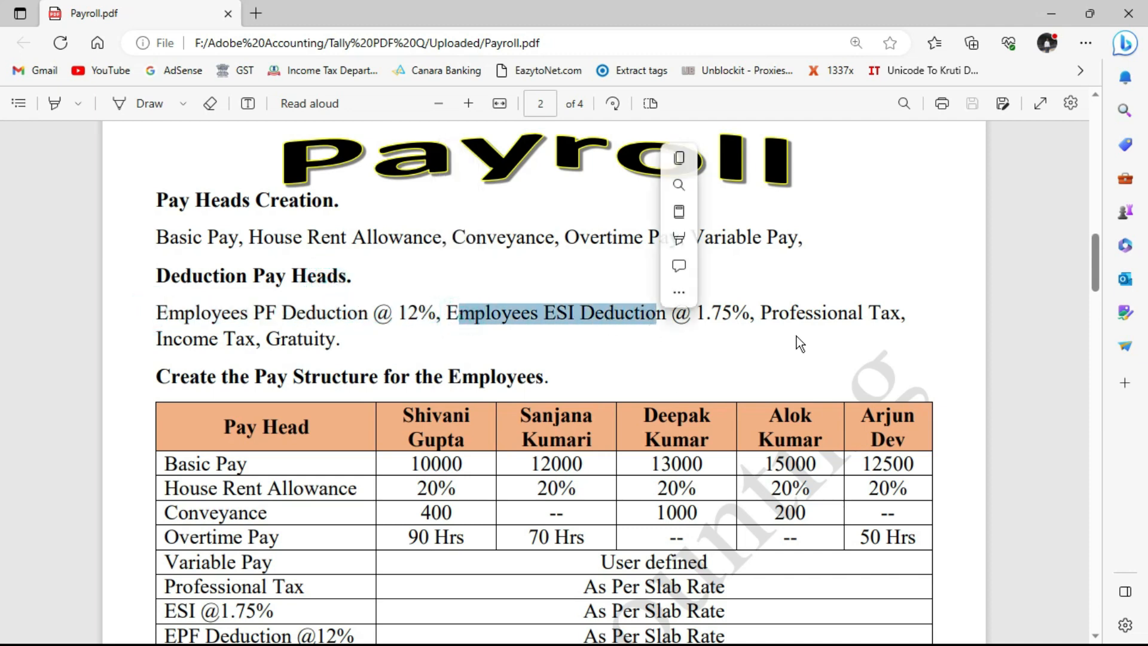
{"action": "double_click", "coordinate": [765, 316]}
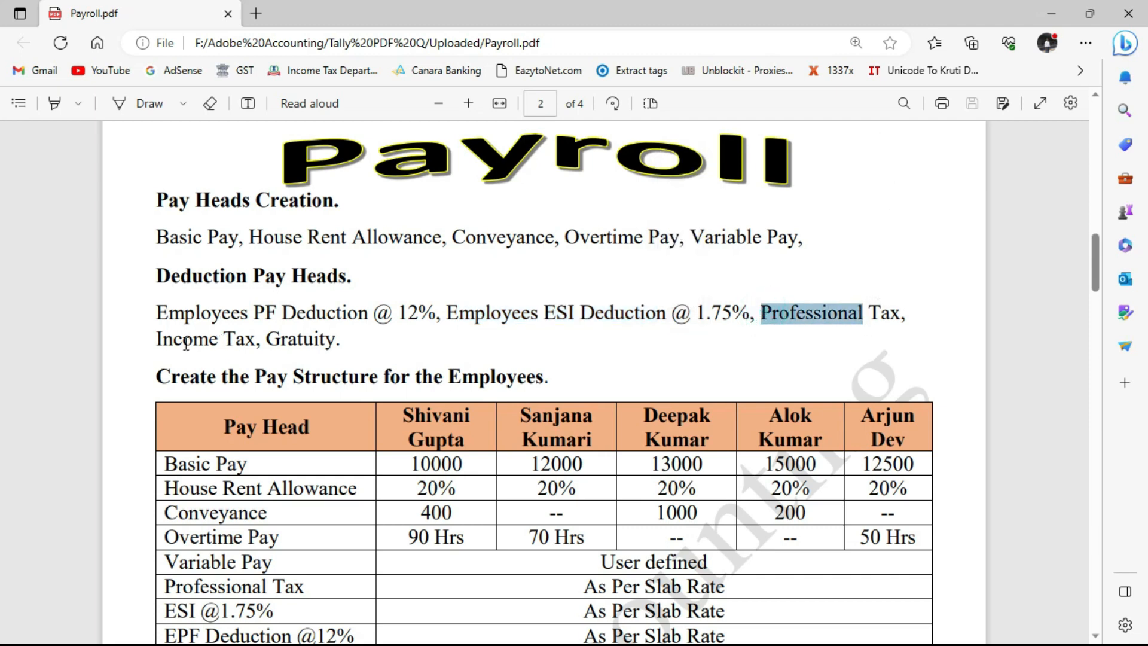
{"action": "left_click_drag", "start_coordinate": [263, 339], "coordinate": [374, 344]}
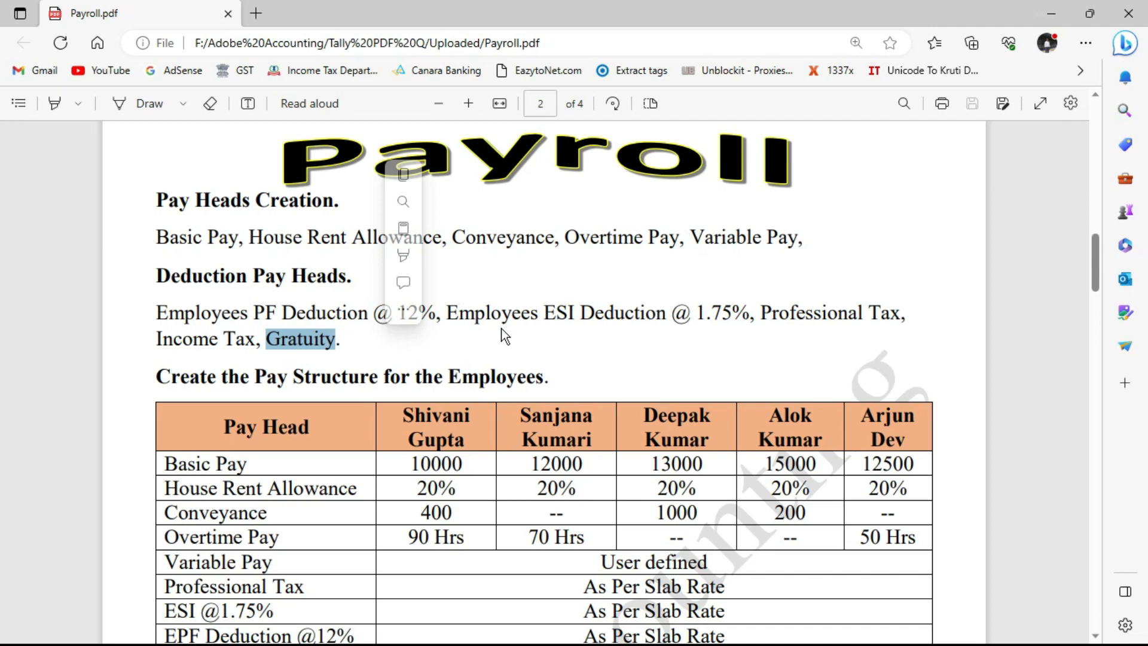
{"action": "left_click", "coordinate": [531, 300]}
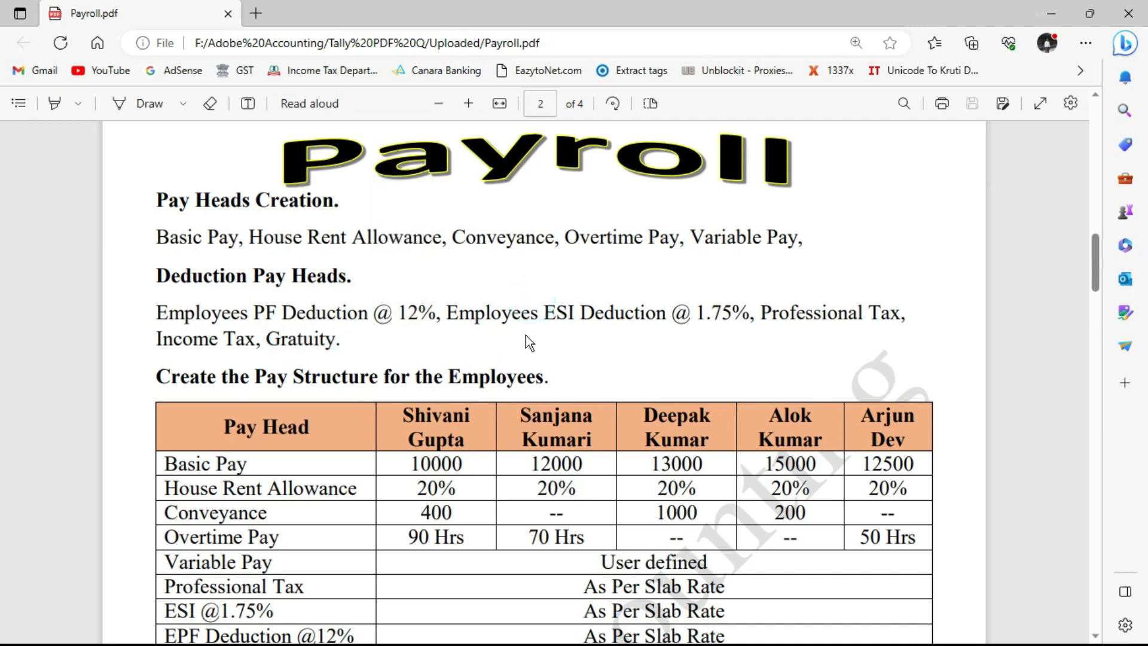
- Switch to TallyPrime, open the company features of Payroll PVT LTD and check the Enable Cost Centres and Payroll settings
{"action": "key", "text": "alt+Tab"}
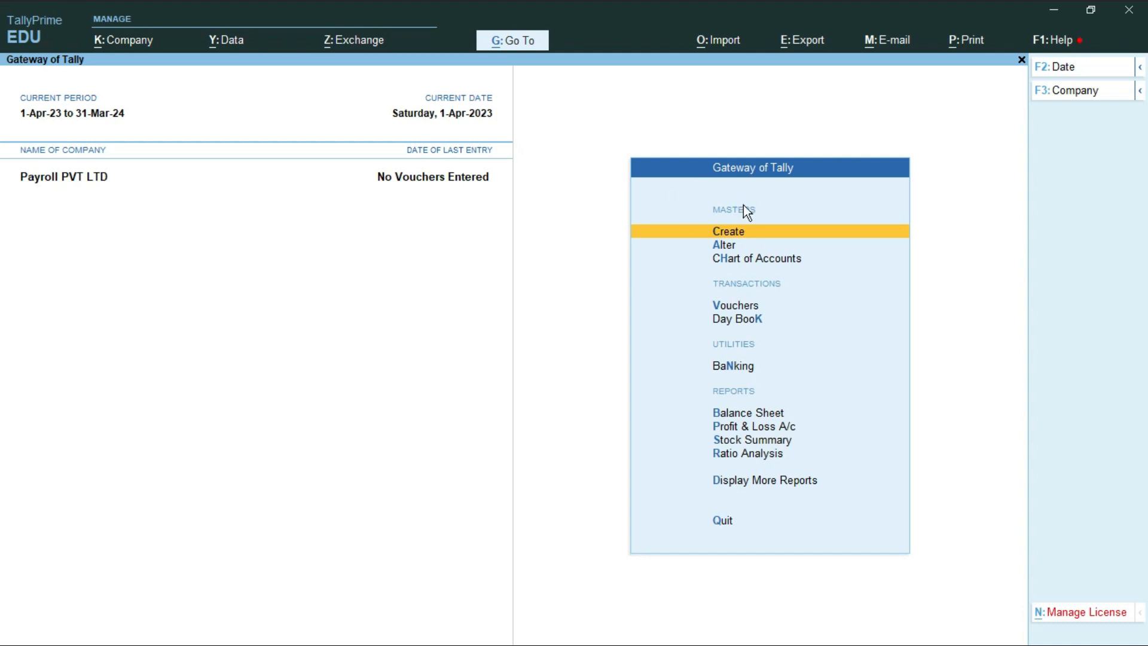
{"action": "key", "text": "F11"}
{"action": "key", "text": "Return"}
{"action": "key", "text": "Return"}
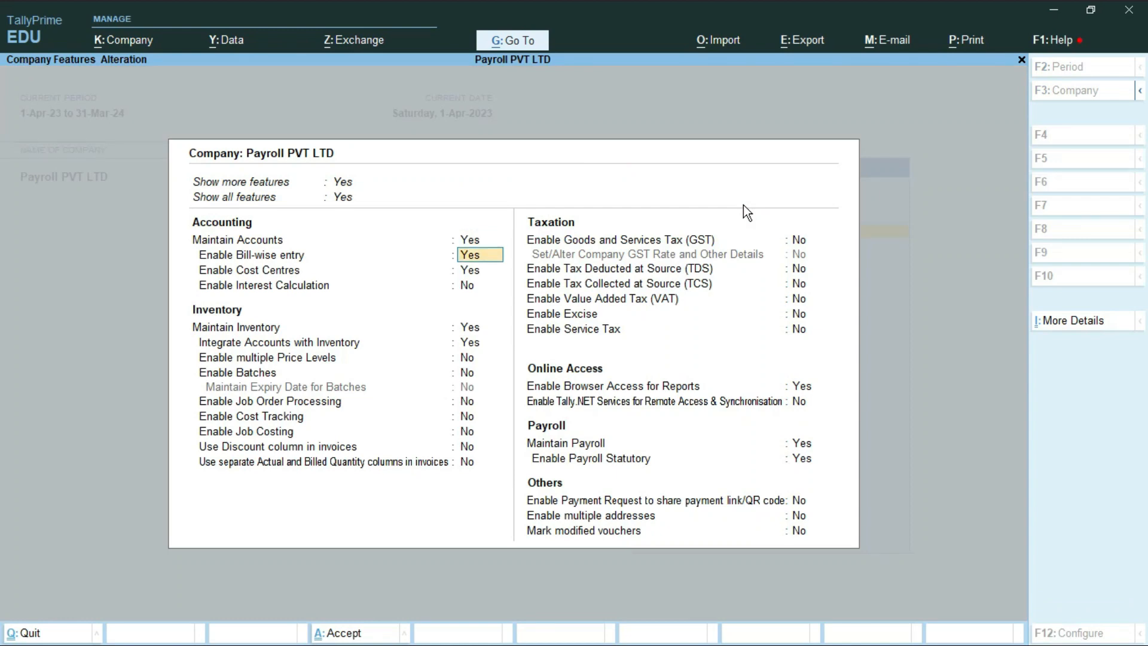
{"action": "key", "text": "ctrl"}
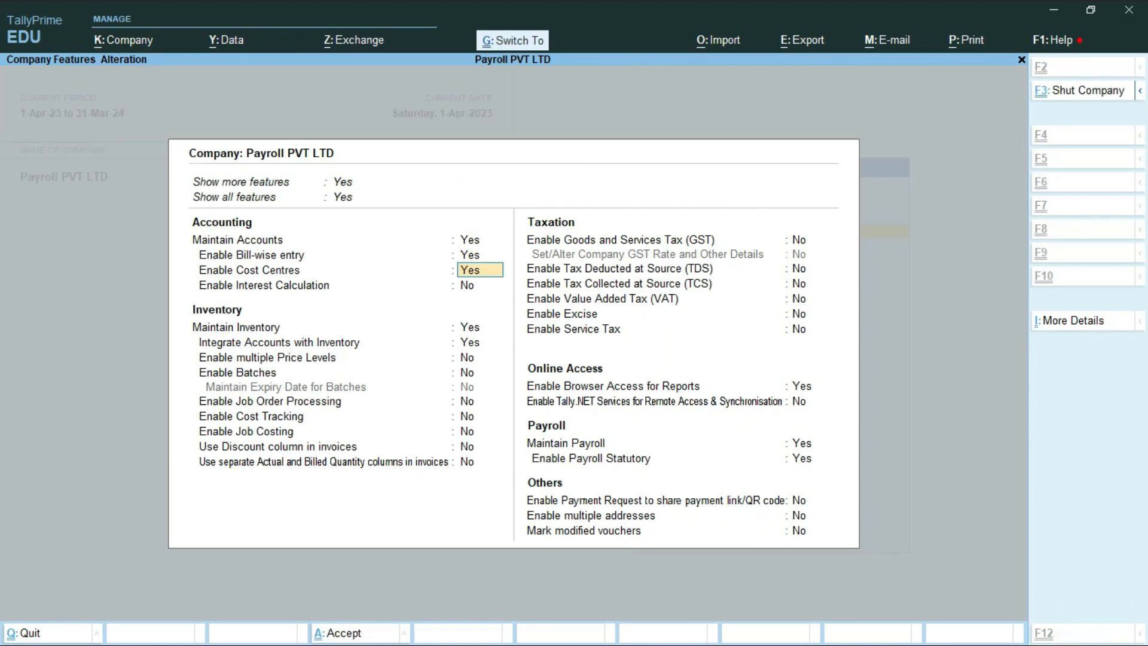
{"action": "left_click_drag", "start_coordinate": [192, 260], "coordinate": [503, 279]}
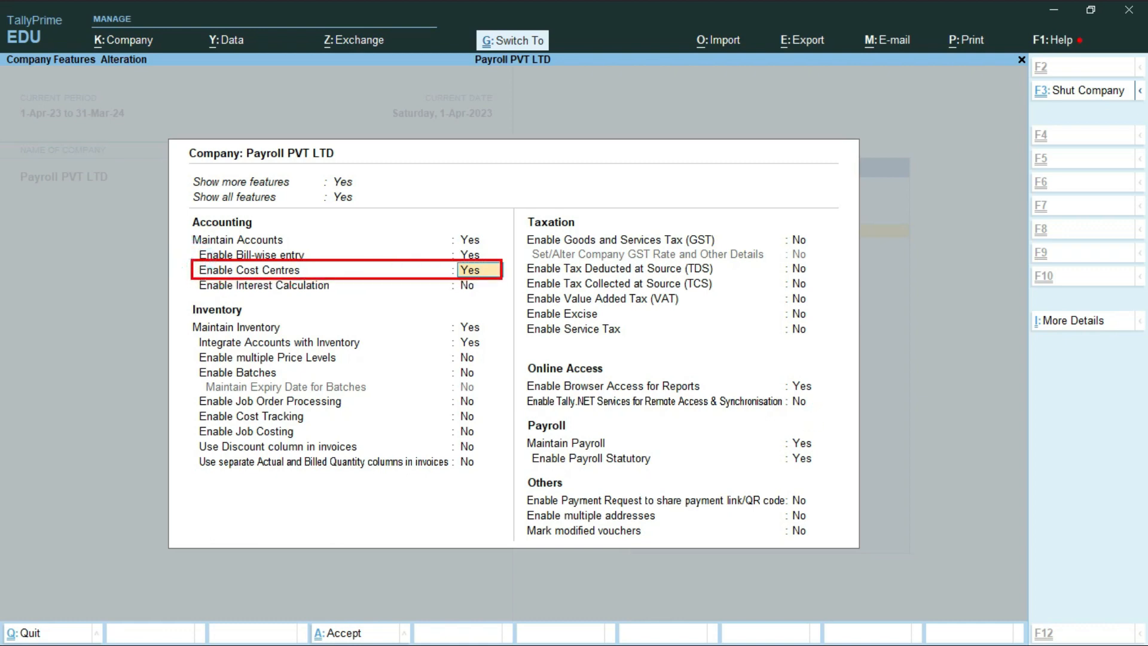
{"action": "mouse_move", "coordinate": [523, 419]}
{"action": "left_mouse_down"}
{"action": "mouse_move", "coordinate": [688, 477]}
{"action": "mouse_move", "coordinate": [828, 474]}
{"action": "left_mouse_up"}
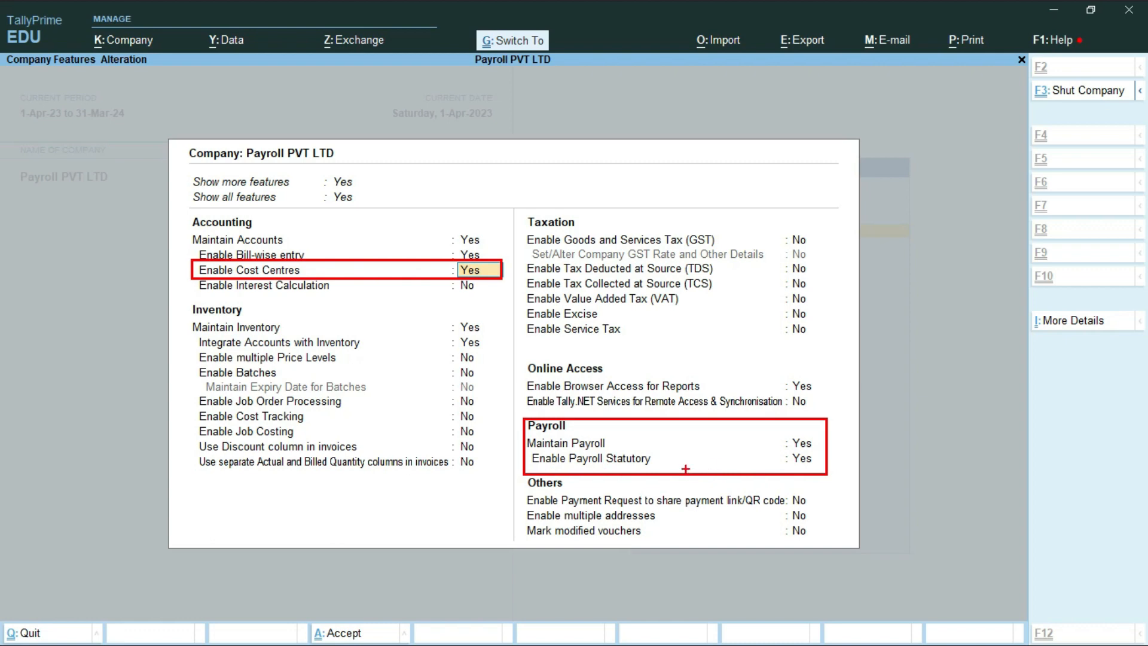
{"action": "key", "text": "Escape"}
- Check the Enable Goods and Services Tax (GST) setting in the company features
{"action": "key", "text": "Down"}
{"action": "key", "text": "Down"}
{"action": "key", "text": "Down"}
{"action": "key", "text": "Down"}
{"action": "key", "text": "Down"}
{"action": "key", "text": "Down"}
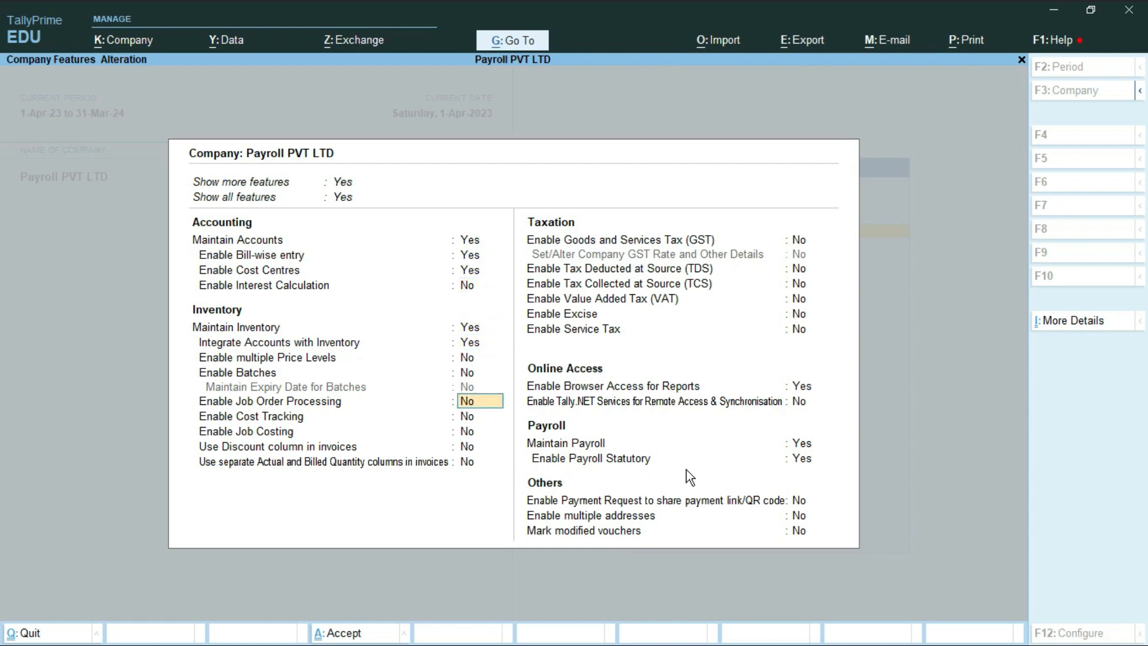
{"action": "key", "text": "Down"}
{"action": "key", "text": "Down"}
{"action": "key", "text": "Down"}
{"action": "key", "text": "Down"}
{"action": "key", "text": "Down"}
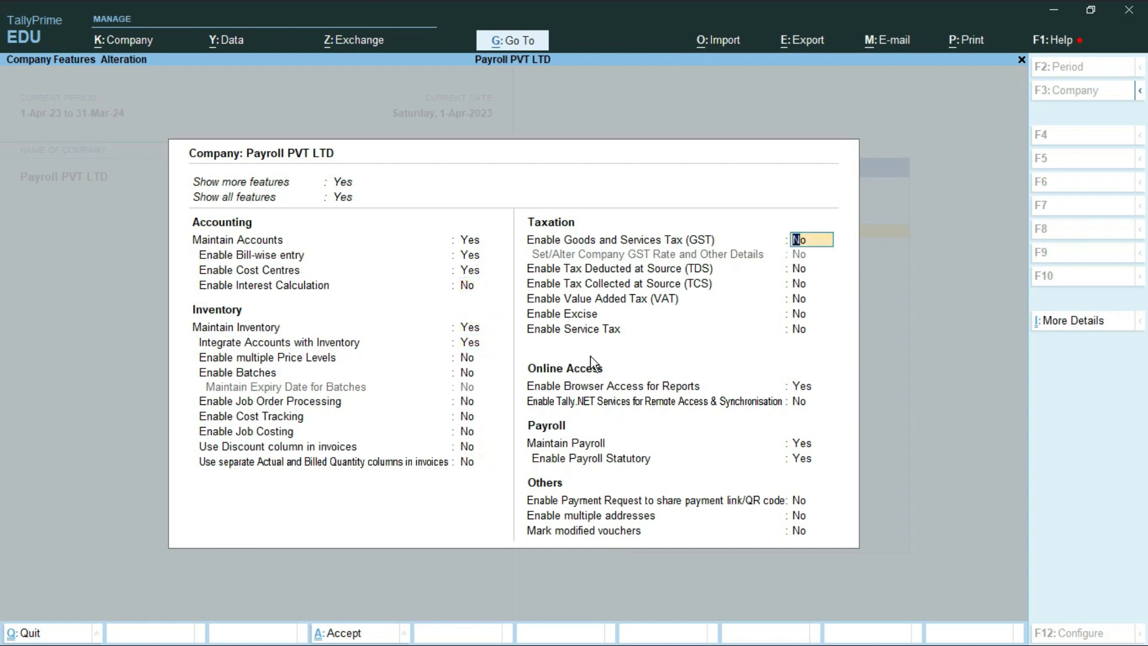
{"action": "key", "text": "ctrl+2"}
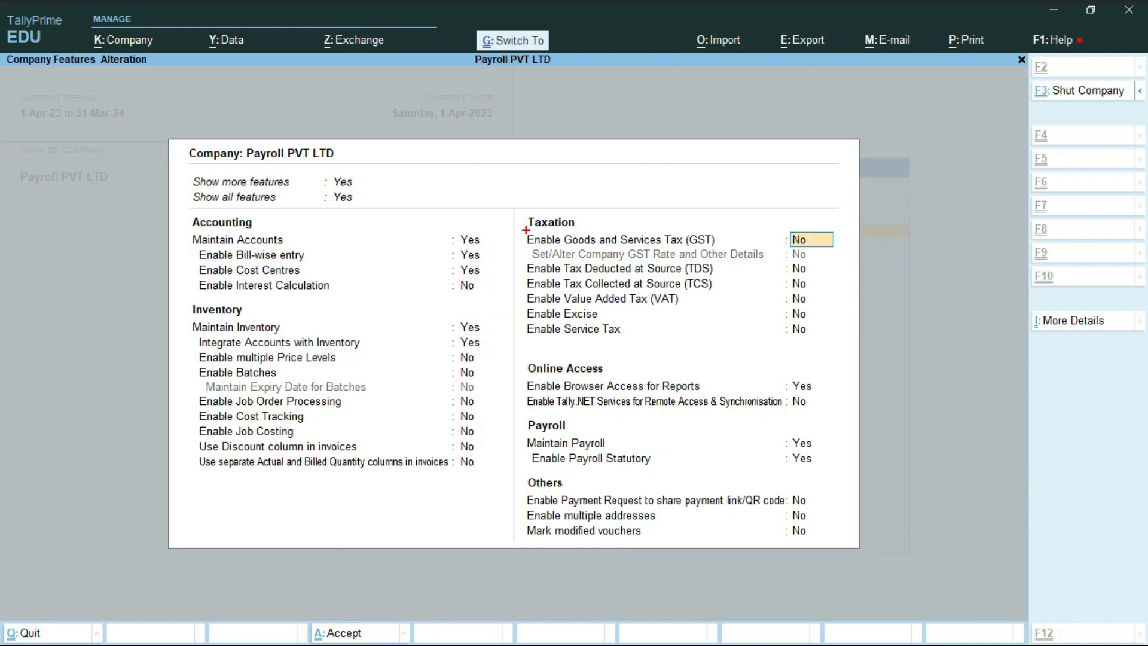
{"action": "mouse_move", "coordinate": [525, 230]}
{"action": "left_mouse_down"}
{"action": "mouse_move", "coordinate": [737, 254]}
{"action": "mouse_move", "coordinate": [833, 250]}
{"action": "left_mouse_up"}
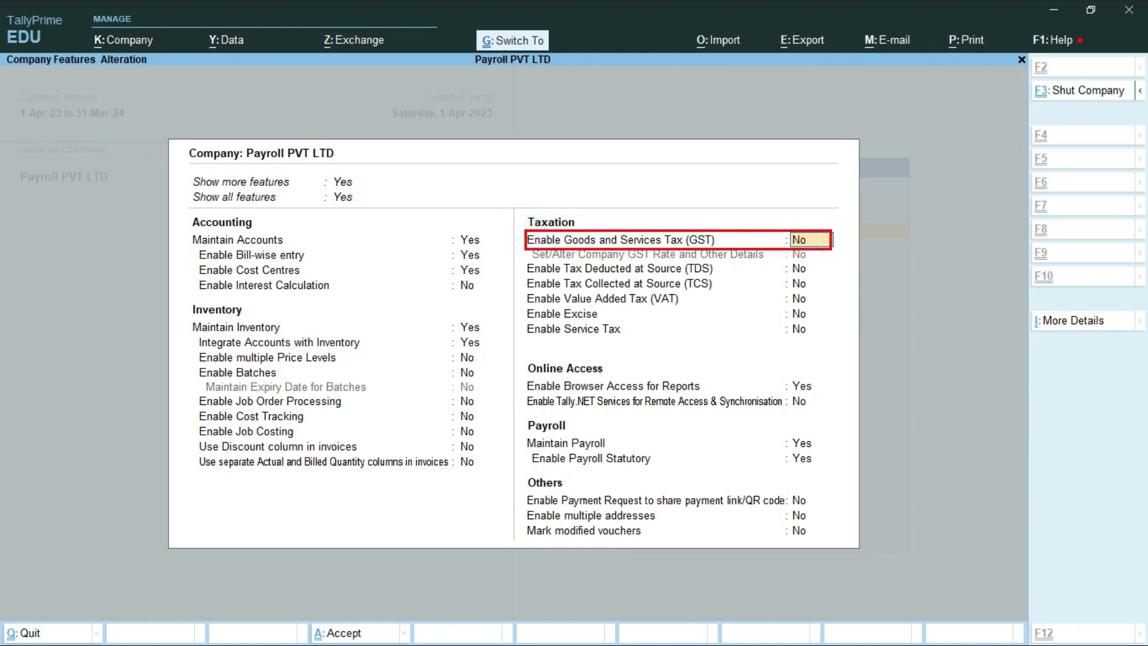
{"action": "key", "text": "Escape"}
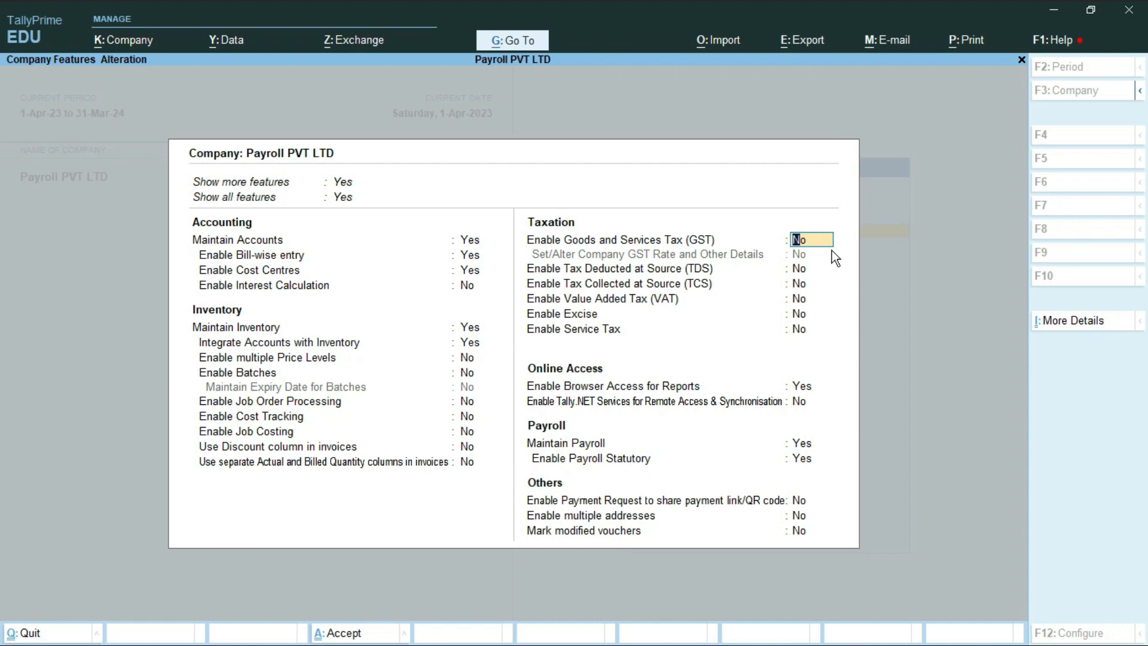
- Keep Maintain Payroll and Enable Payroll Statutory at Yes and open the payroll statutory details
{"action": "key", "text": "Return"}
{"action": "key", "text": "Return"}
{"action": "key", "text": "Return"}
{"action": "key", "text": "Return"}
{"action": "key", "text": "Return"}
{"action": "key", "text": "Return"}
{"action": "key", "text": "Return"}
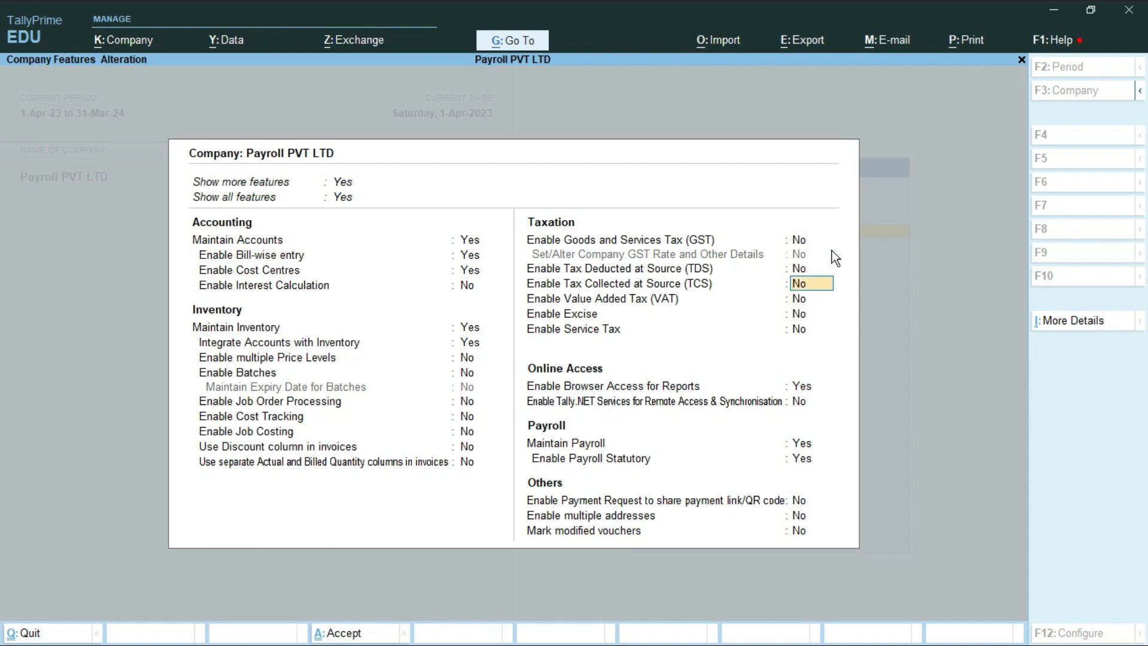
{"action": "key", "text": "Return"}
{"action": "key", "text": "Return"}
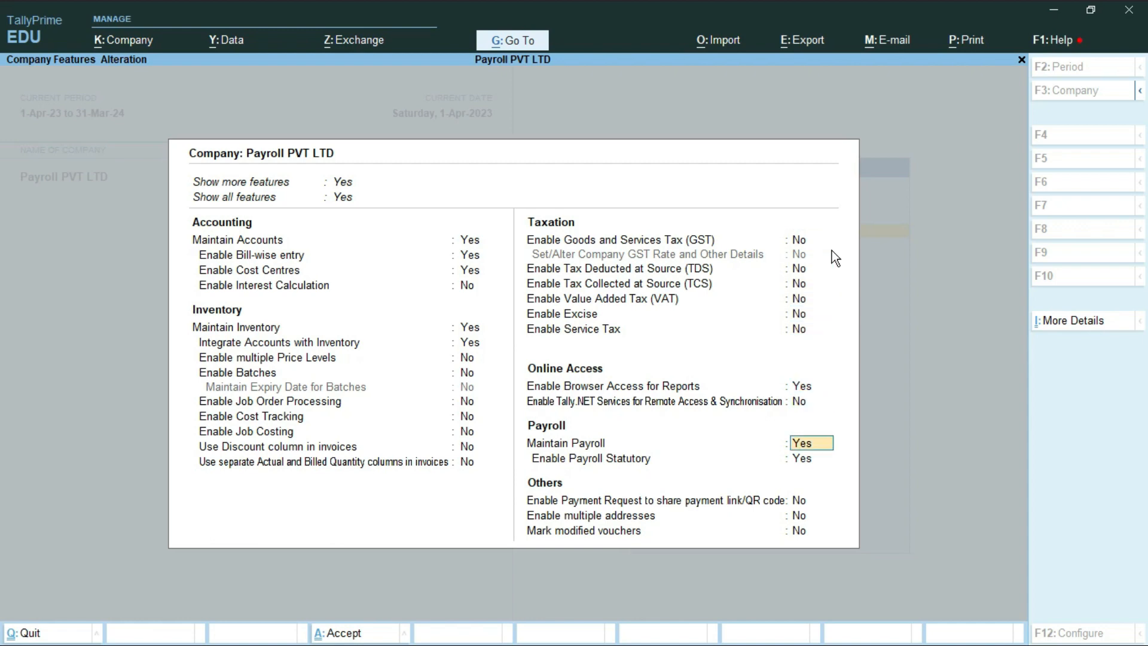
{"action": "key", "text": "Up"}
{"action": "key", "text": "Return"}
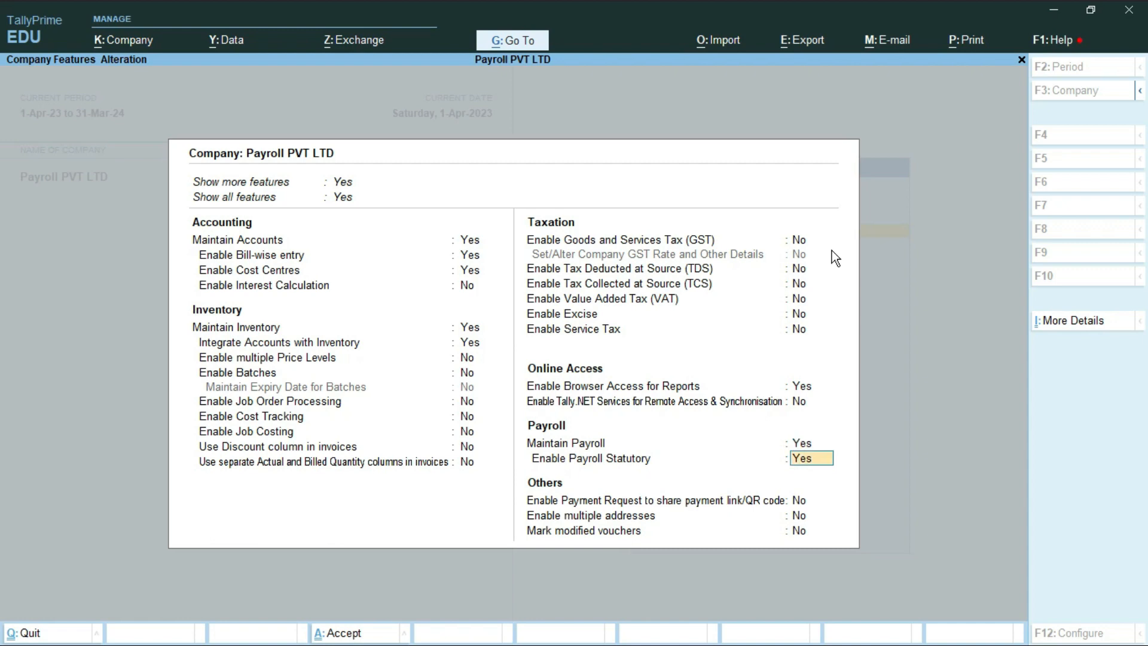
{"action": "key", "text": "Return"}
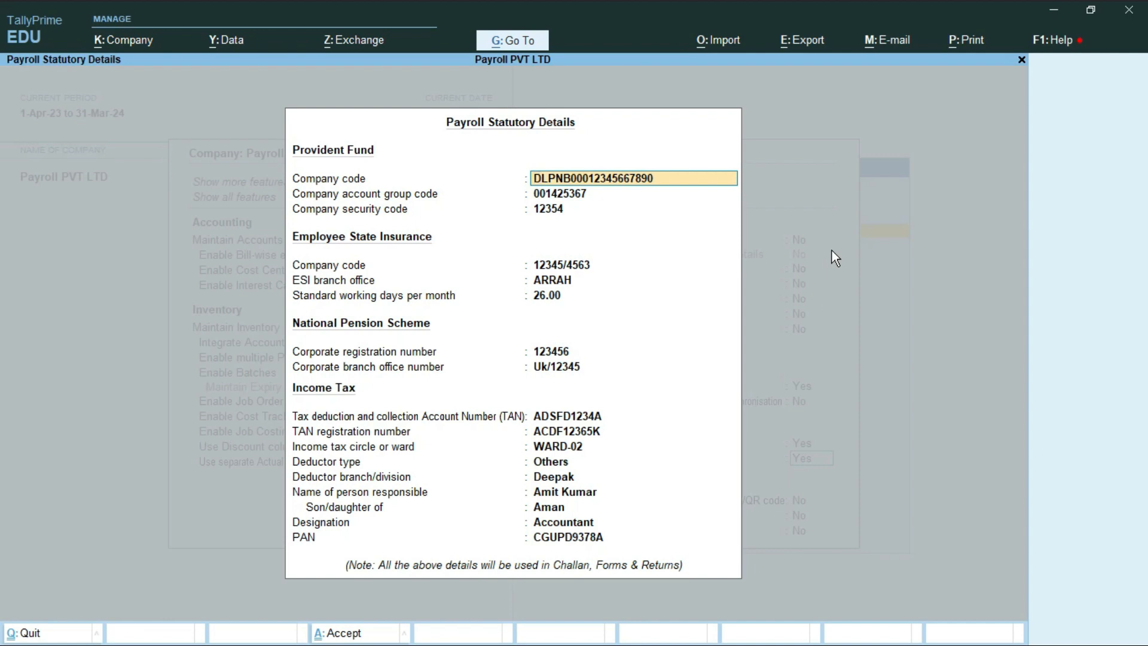
- Go through the existing Provident Fund, Employee State Insurance, National Pension Scheme and Income Tax details and accept them
{"action": "key", "text": "Return"}
{"action": "key", "text": "Return"}
{"action": "key", "text": "Return"}
{"action": "key", "text": "Return"}
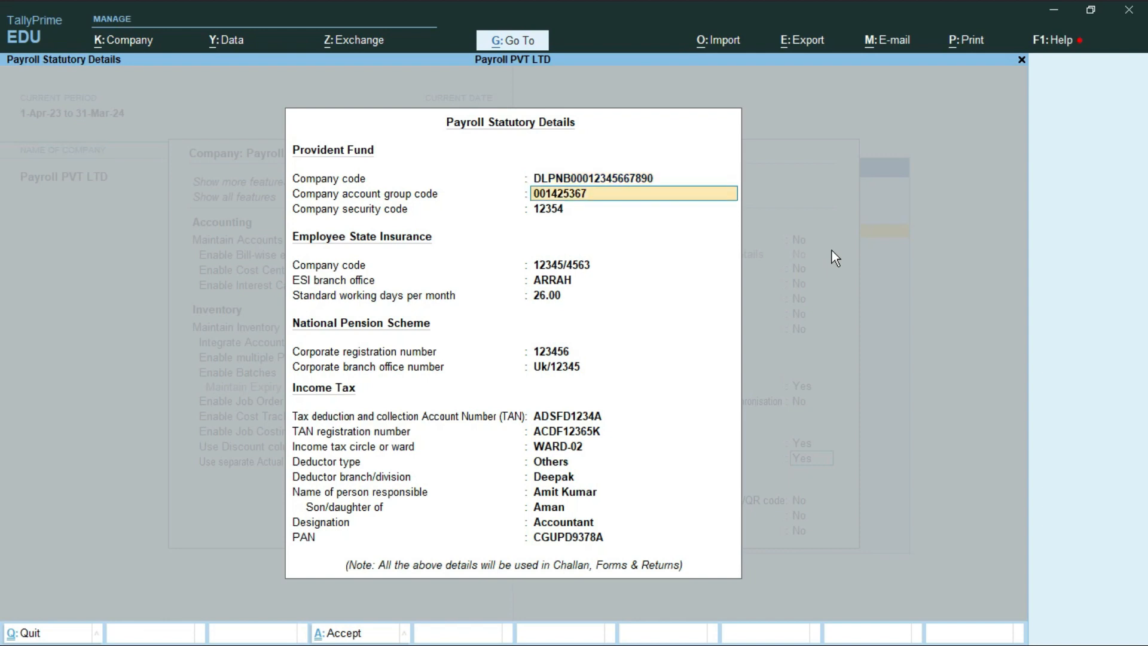
{"action": "key", "text": "Return"}
{"action": "key", "text": "Return"}
{"action": "key", "text": "Return"}
{"action": "key", "text": "Return"}
{"action": "key", "text": "Return"}
{"action": "key", "text": "Return"}
{"action": "key", "text": "Return"}
{"action": "key", "text": "Return"}
{"action": "key", "text": "Return"}
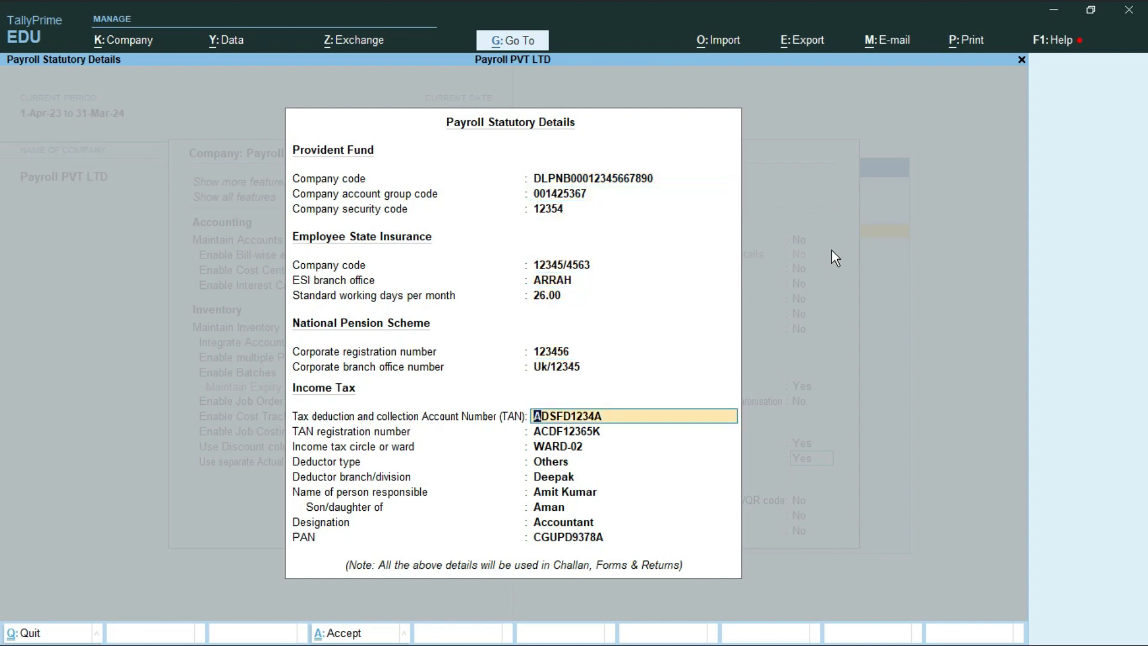
{"action": "key", "text": "Return"}
{"action": "key", "text": "Return"}
{"action": "key", "text": "Return"}
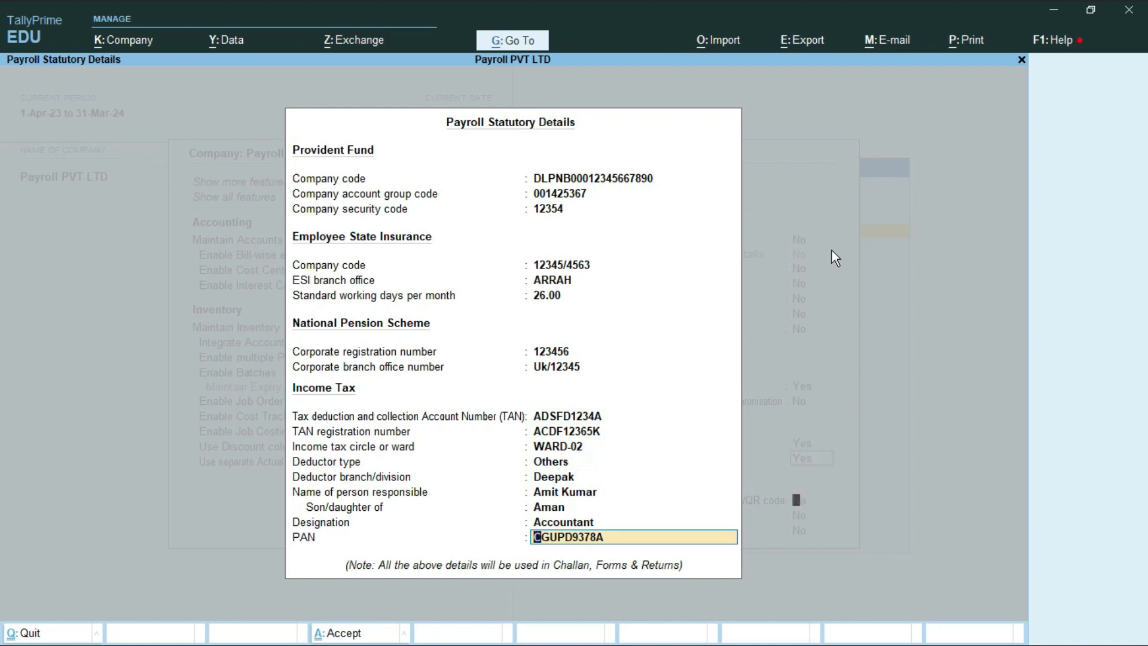
{"action": "key", "text": "Return"}
- Accept the remaining company features and return to the Gateway of Tally
{"action": "key", "text": "Return"}
{"action": "key", "text": "Return"}
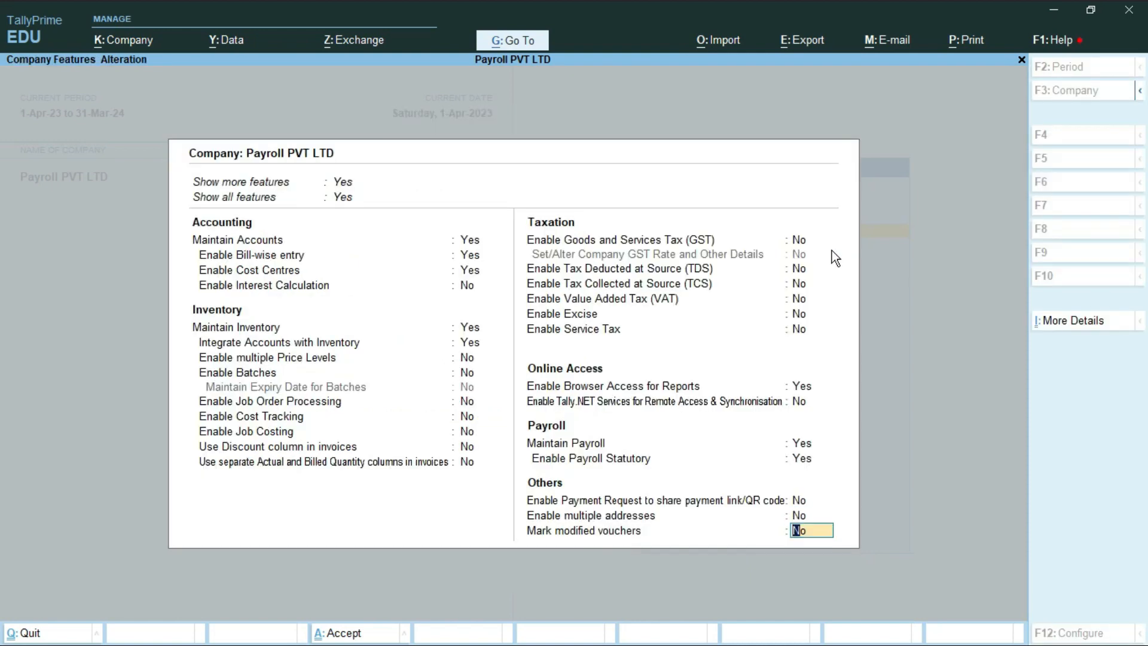
{"action": "key", "text": "Return"}
{"action": "key", "text": "Return"}
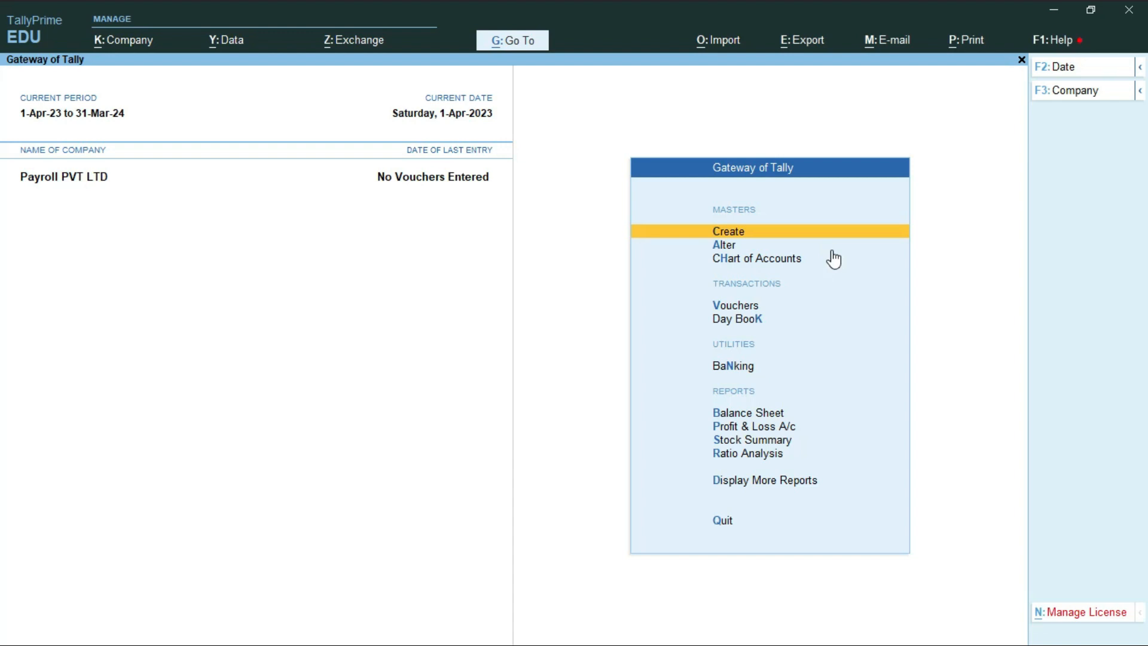
- Start creating a new master of the Pay Heads type from the Payroll Masters
{"action": "left_click", "coordinate": [780, 238]}
{"action": "key", "text": "Down"}
{"action": "key", "text": "Down"}
{"action": "key", "text": "Down"}
{"action": "key", "text": "Down"}
{"action": "key", "text": "Down"}
{"action": "key", "text": "Down"}
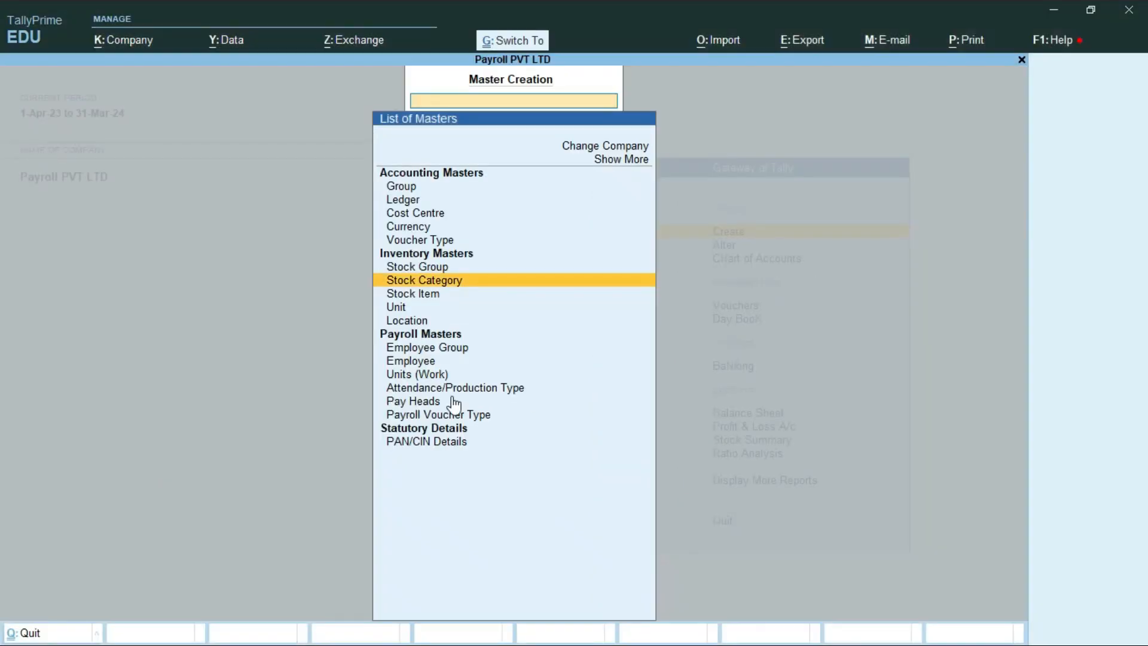
{"action": "key", "text": "ctrl+2"}
{"action": "left_click_drag", "start_coordinate": [381, 387], "coordinate": [467, 414]}
{"action": "key", "text": "Down"}
{"action": "key", "text": "Down"}
{"action": "key", "text": "Down"}
{"action": "key", "text": "Down"}
{"action": "key", "text": "Down"}
{"action": "key", "text": "Down"}
{"action": "key", "text": "Down"}
{"action": "key", "text": "Down"}
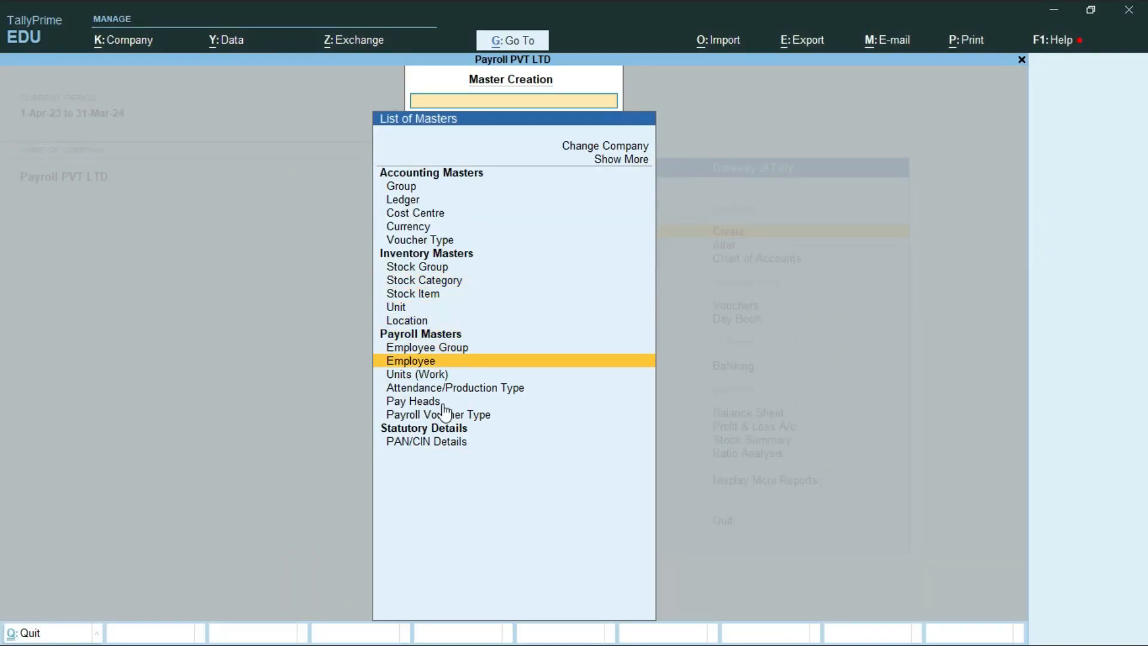
{"action": "key", "text": "Return"}
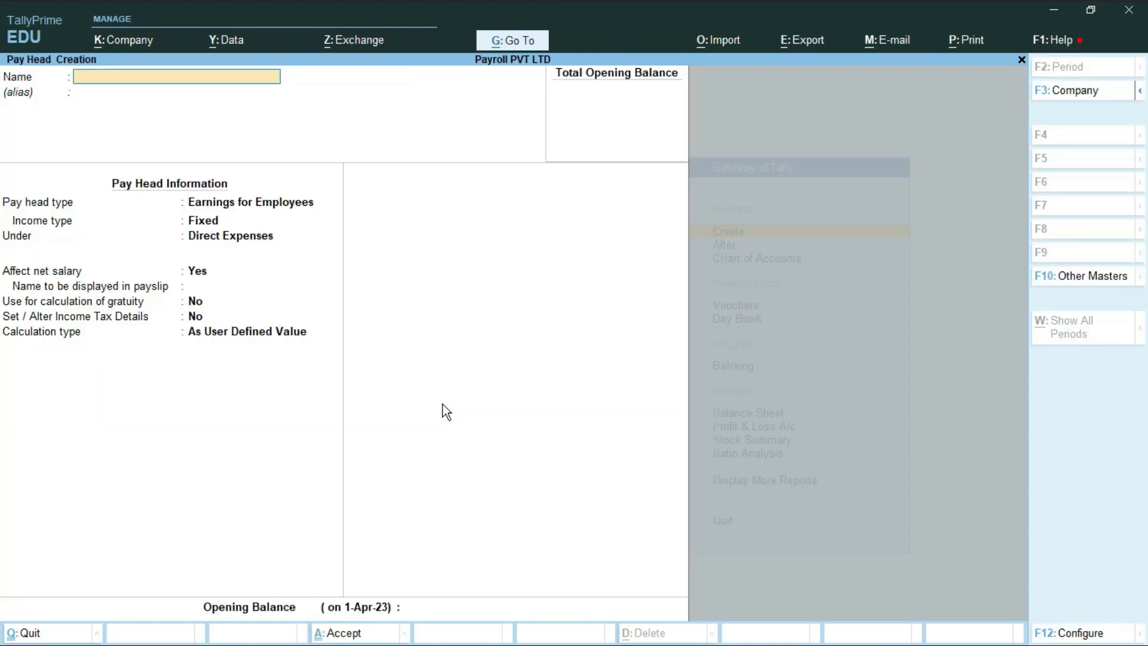
- Switch to the payroll PDF and look up the first pay head in the Pay Heads Creation section
{"action": "key", "text": "alt+Tab"}
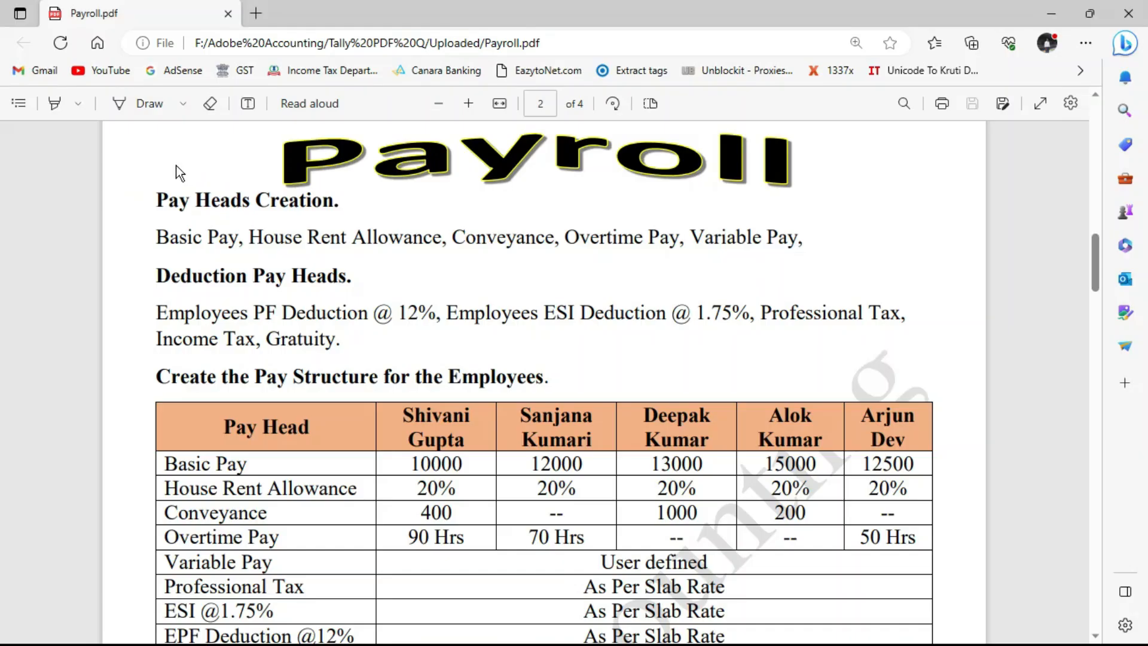
{"action": "left_click_drag", "start_coordinate": [167, 242], "coordinate": [239, 242]}
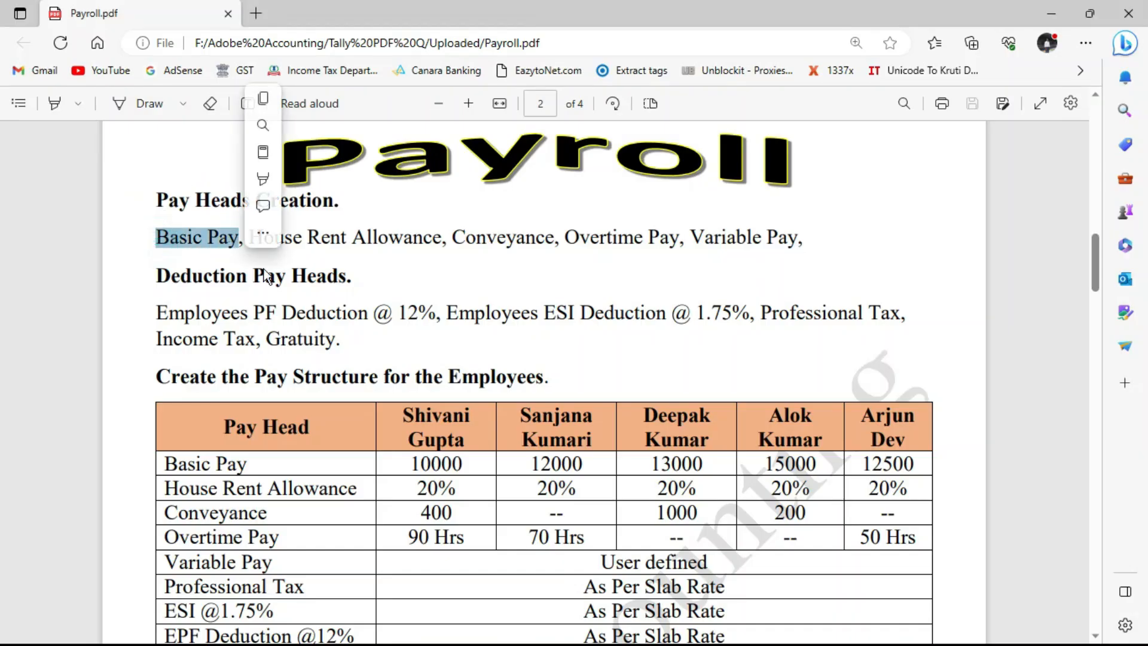
{"action": "right_click", "coordinate": [354, 236]}
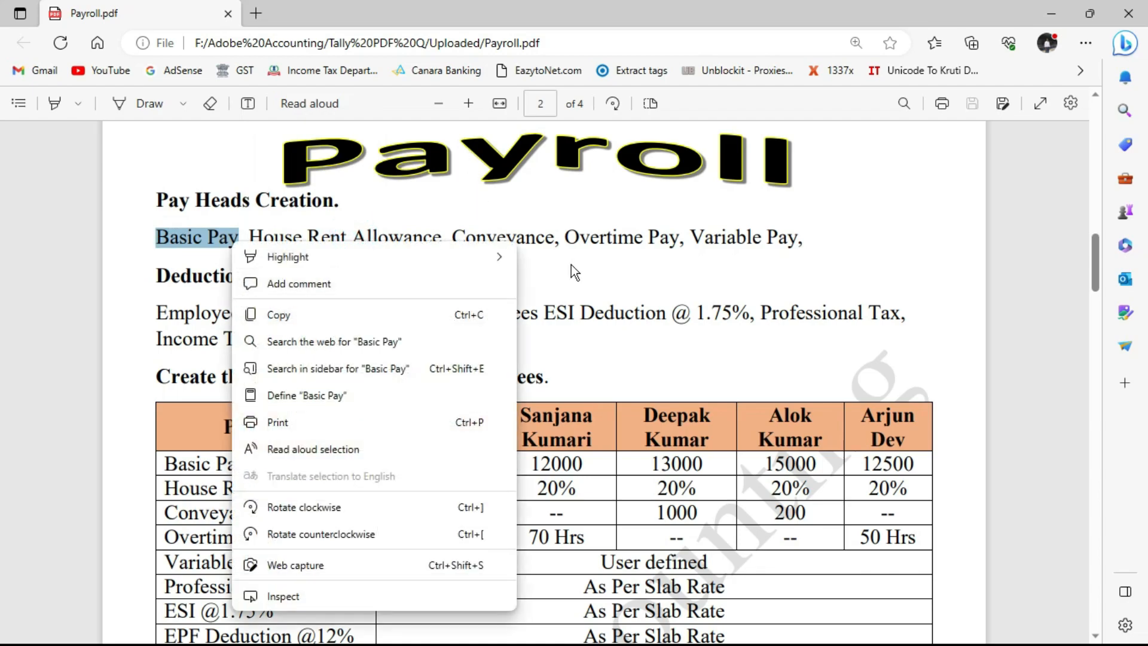
{"action": "left_click", "coordinate": [571, 234]}
- Switch back to TallyPrime and name the new pay head Basic Pay, leaving its alias empty
{"action": "key", "text": "alt+Tab"}
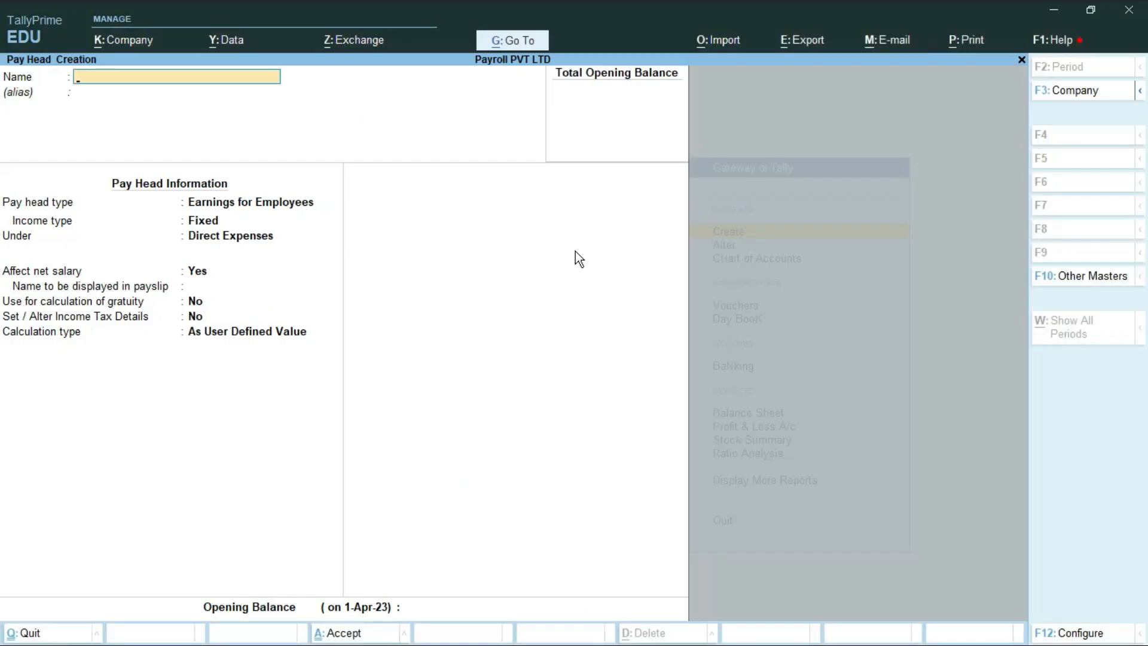
{"action": "type", "text": "Ba"}
{"action": "key", "text": "Return"}
{"action": "key", "text": "Return"}
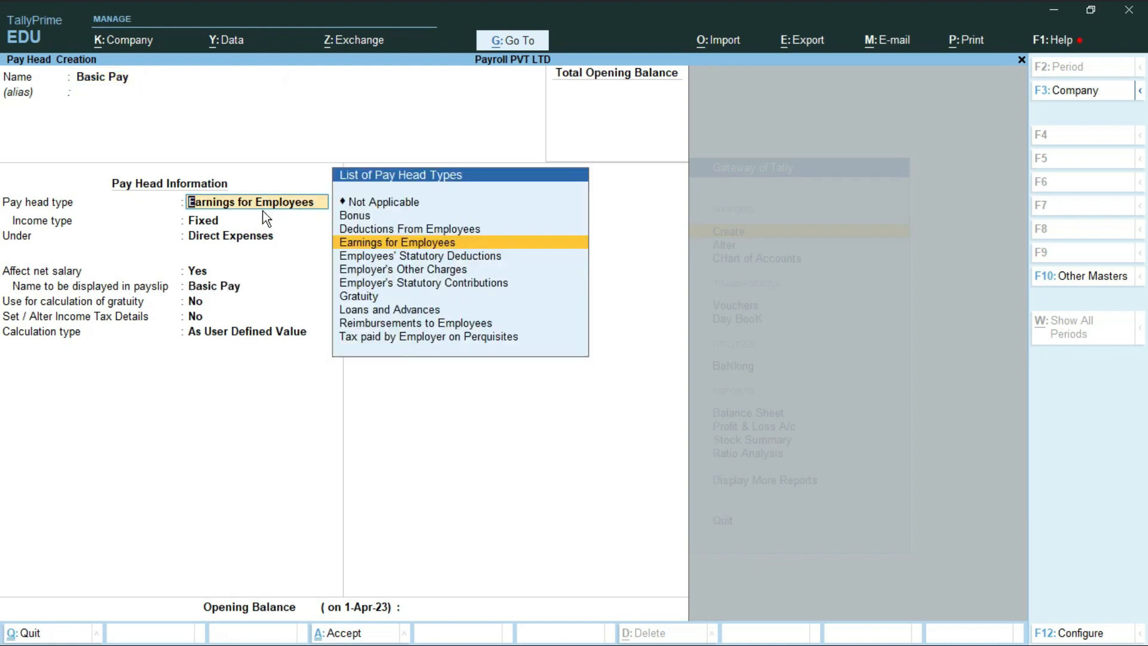
{"action": "key", "text": "ctrl+2"}
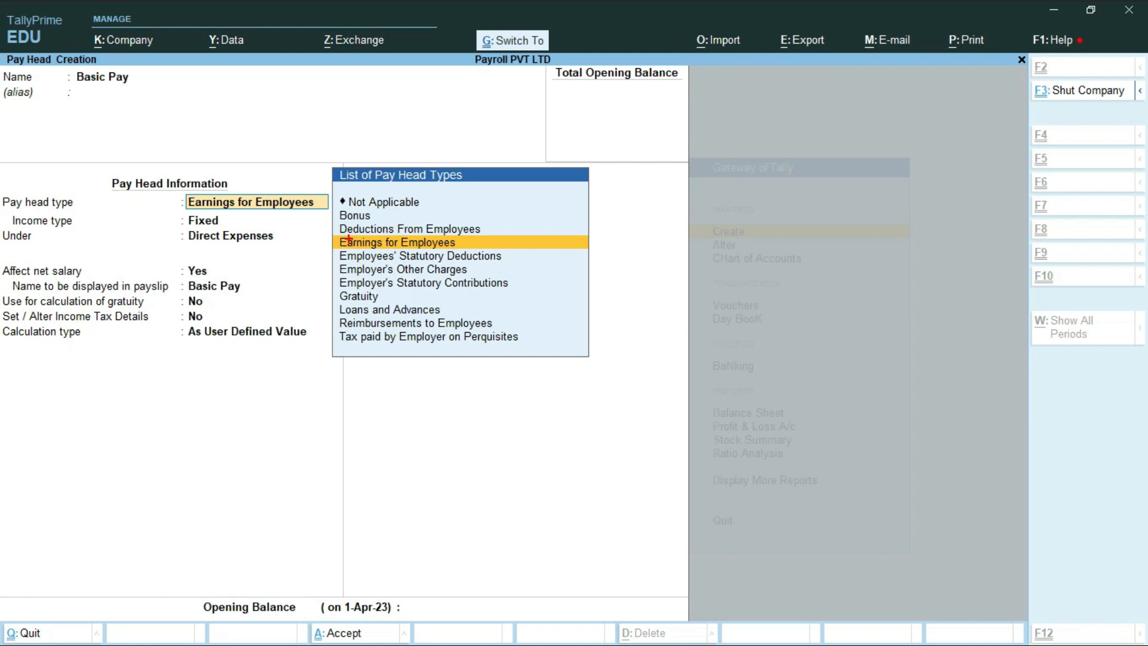
{"action": "mouse_move", "coordinate": [333, 234]}
{"action": "left_mouse_down"}
{"action": "mouse_move", "coordinate": [399, 251]}
{"action": "mouse_move", "coordinate": [493, 252]}
{"action": "left_mouse_up"}
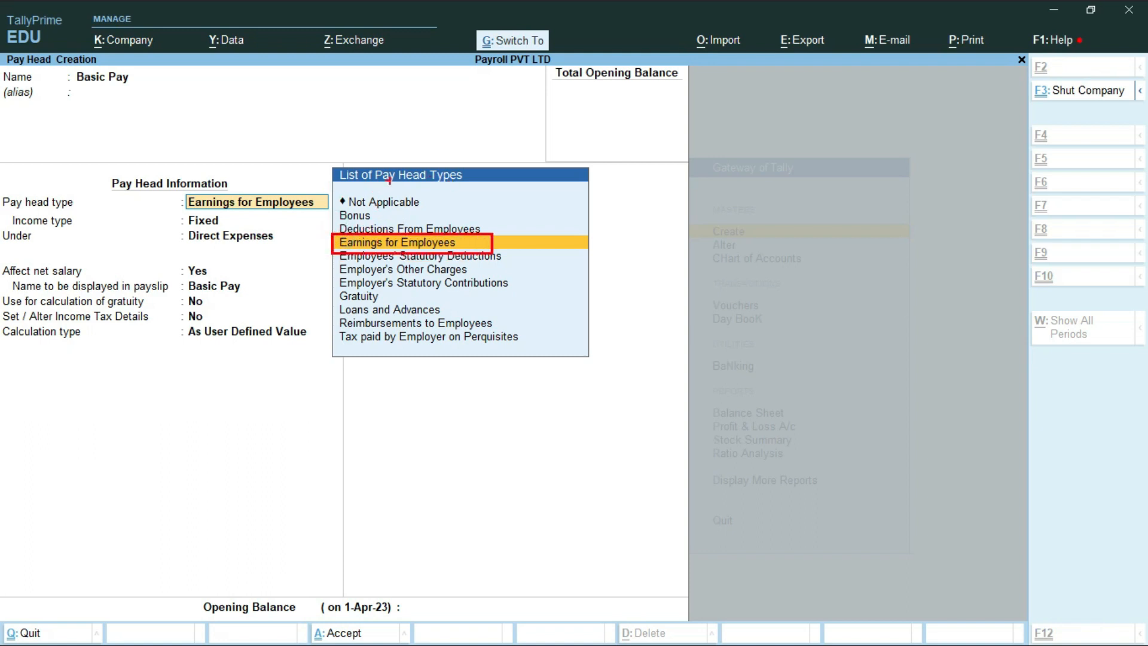
{"action": "left_click_drag", "start_coordinate": [324, 159], "coordinate": [482, 188]}
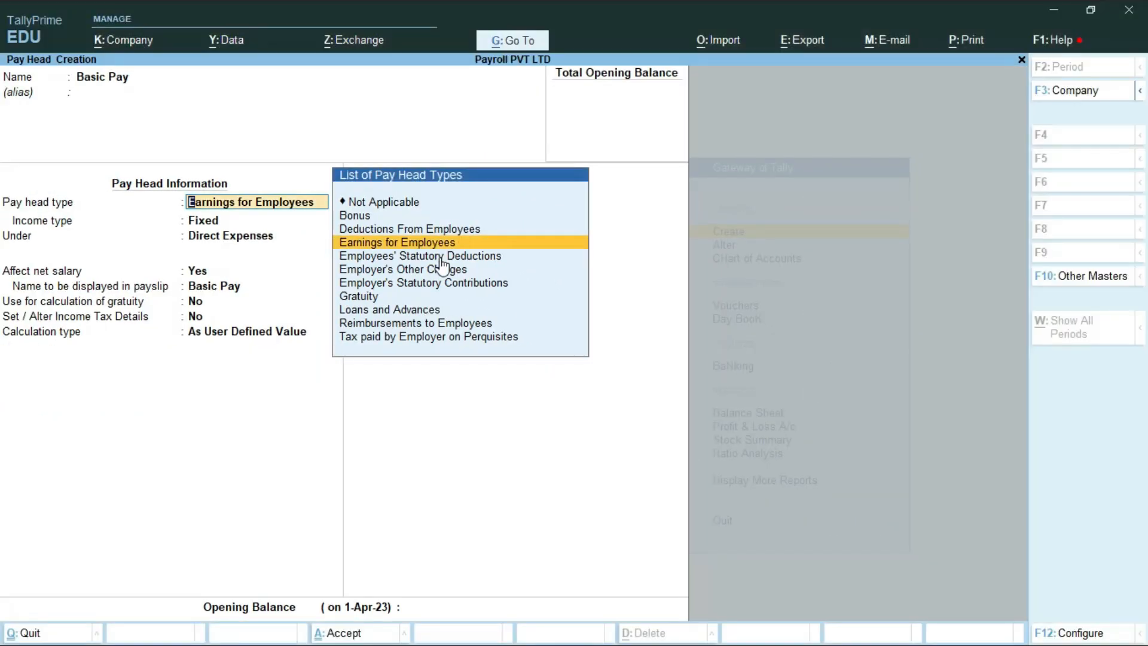
- Set Basic Pay as a Fixed Earnings for Employees head under Indirect Expenses, affecting net salary and shown as Basic Pay in the payslip
{"action": "key", "text": "Return"}
{"action": "key", "text": "Return"}
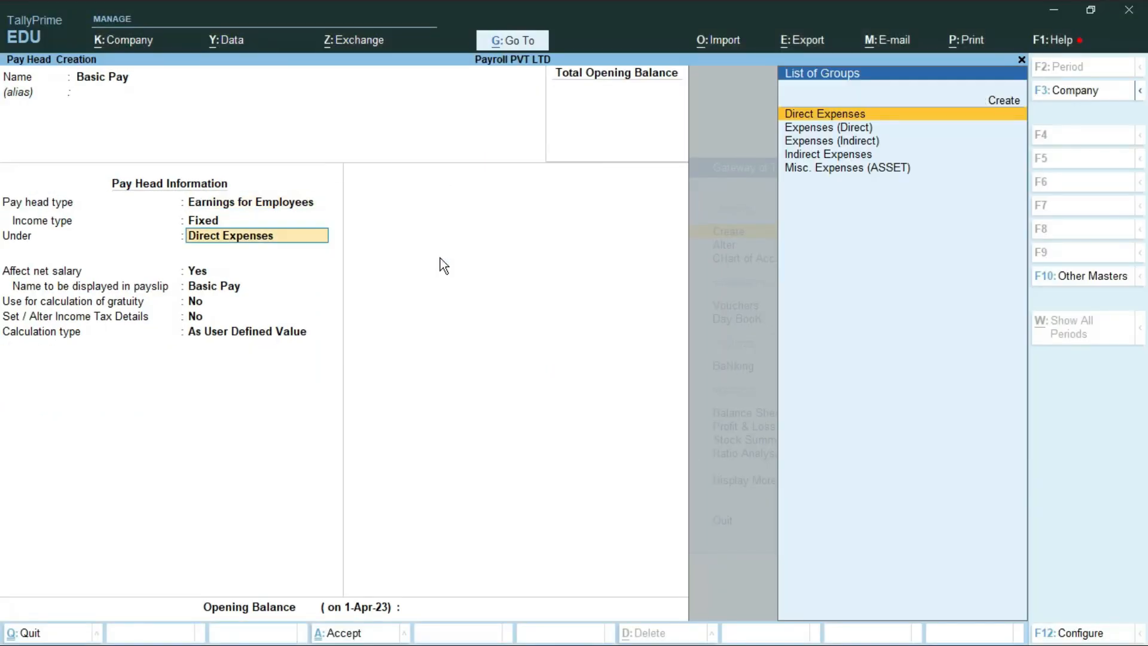
{"action": "key", "text": "ctrl"}
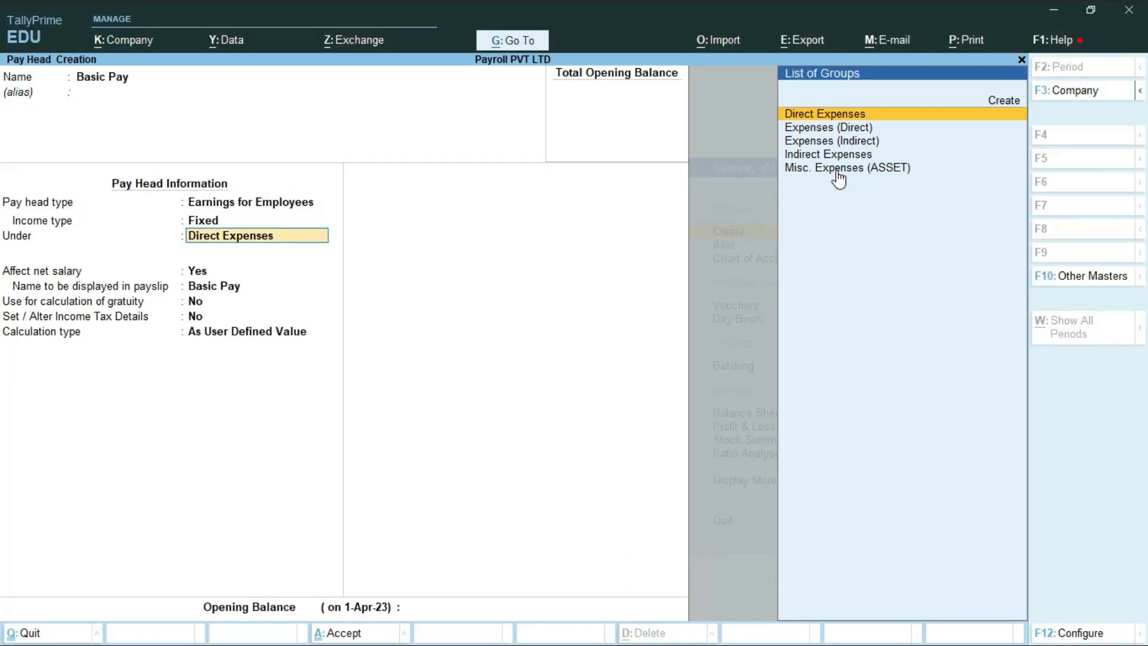
{"action": "key", "text": "Down"}
{"action": "key", "text": "Down"}
{"action": "key", "text": "Down"}
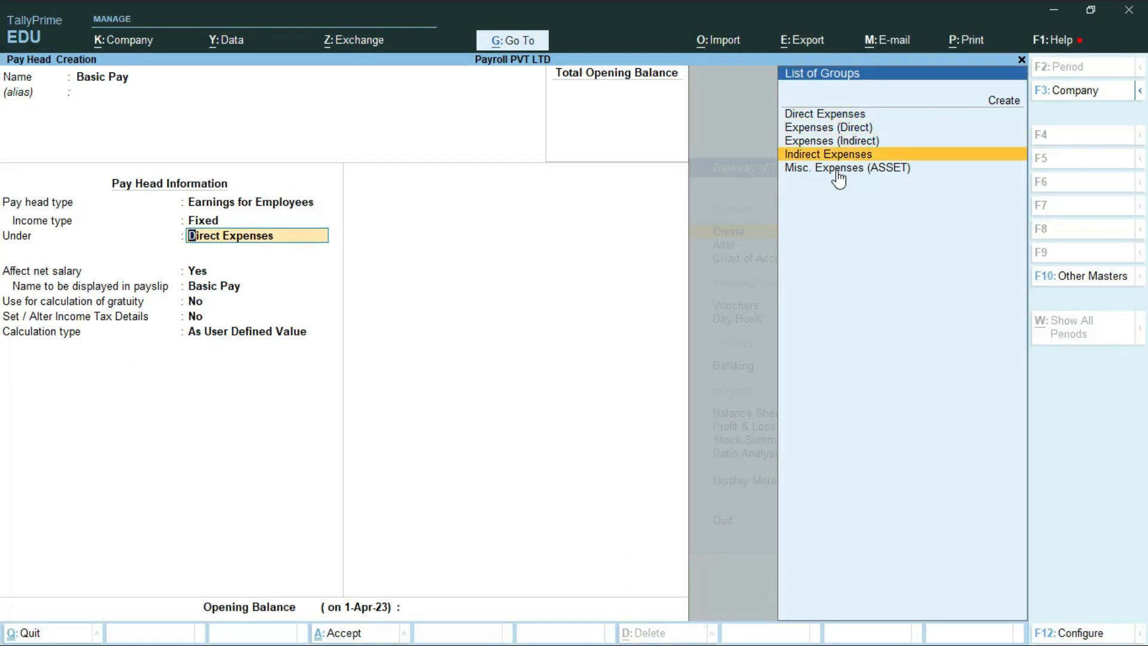
{"action": "key", "text": "Return"}
{"action": "key", "text": "Return"}
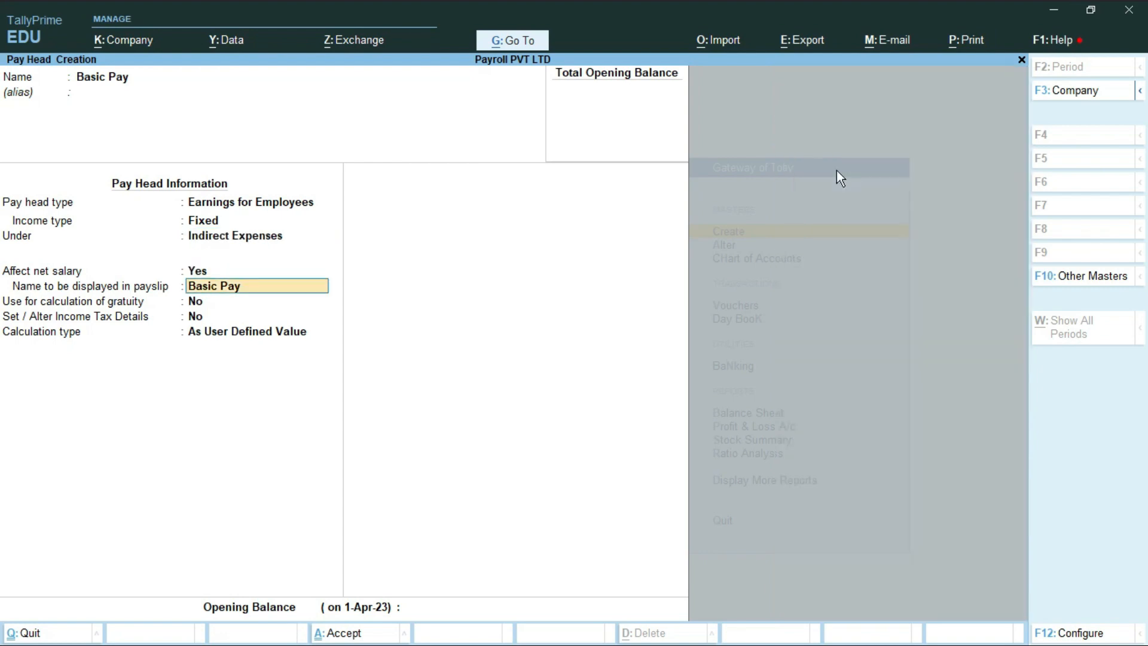
{"action": "key", "text": "Return"}
- Enable use for calculation of gratuity and the setting of income tax details for the pay head
{"action": "key", "text": "ctrl"}
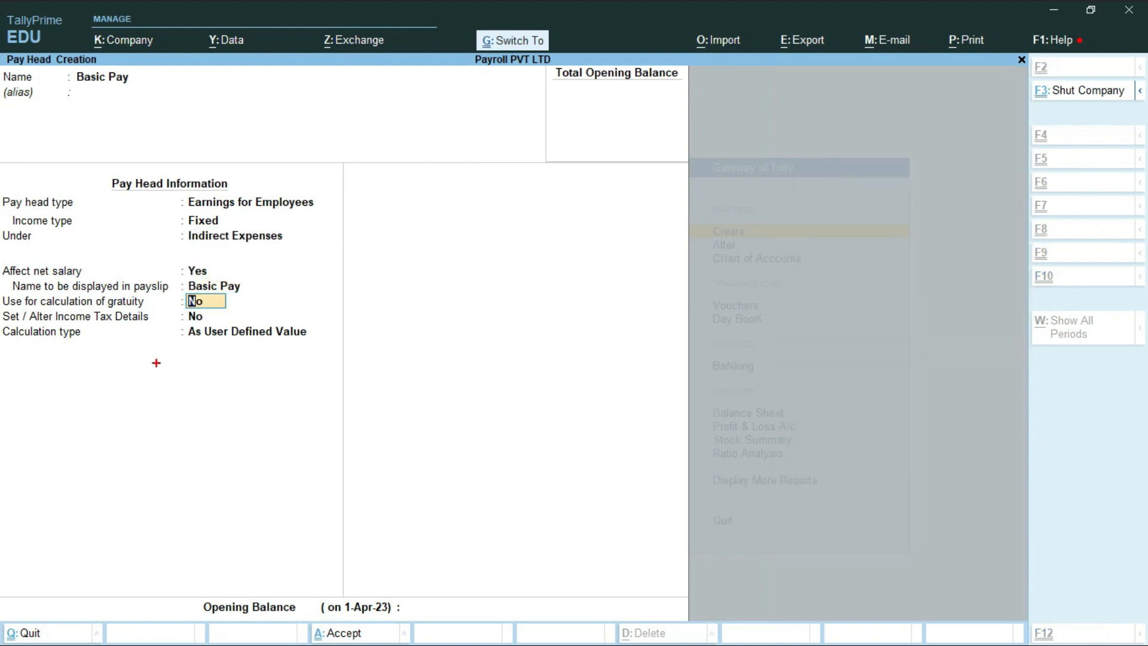
{"action": "mouse_move", "coordinate": [1, 293]}
{"action": "left_mouse_down"}
{"action": "mouse_move", "coordinate": [108, 328]}
{"action": "mouse_move", "coordinate": [239, 326]}
{"action": "left_mouse_up"}
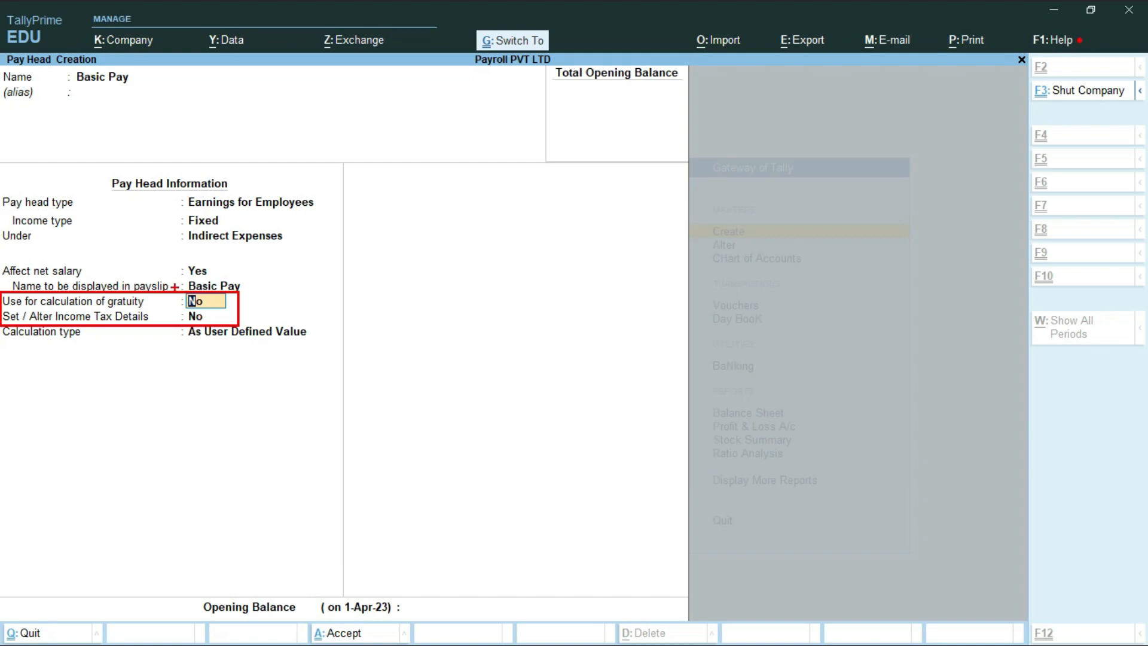
{"action": "left_click_drag", "start_coordinate": [175, 289], "coordinate": [238, 329]}
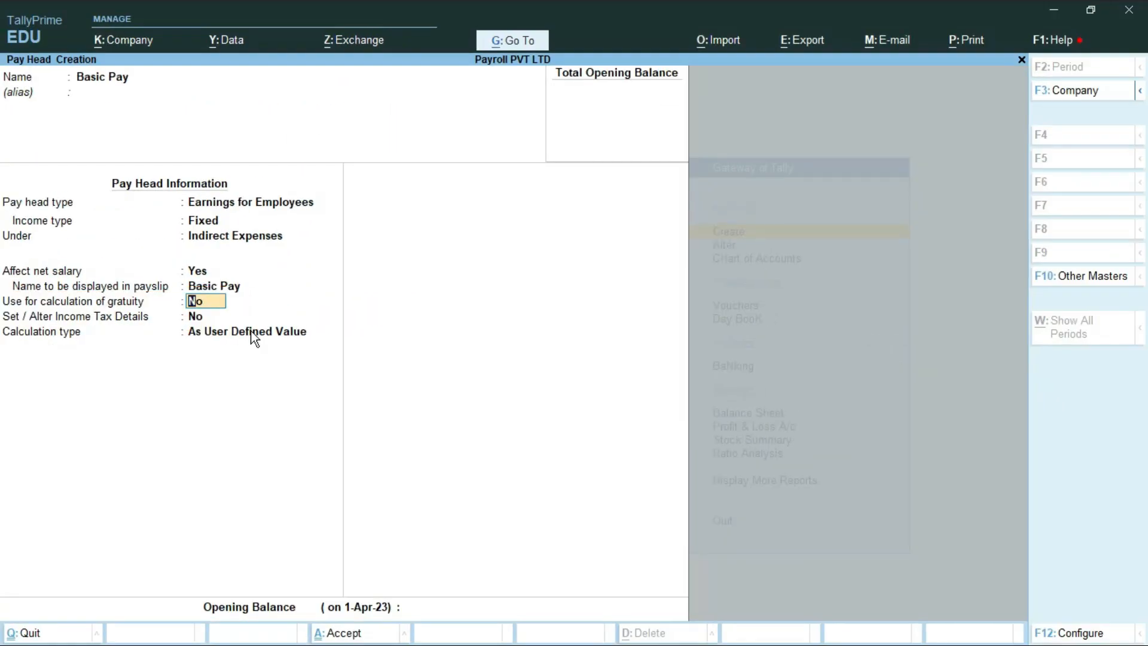
{"action": "type", "text": "y"}
{"action": "key", "text": "Return"}
{"action": "type", "text": "y"}
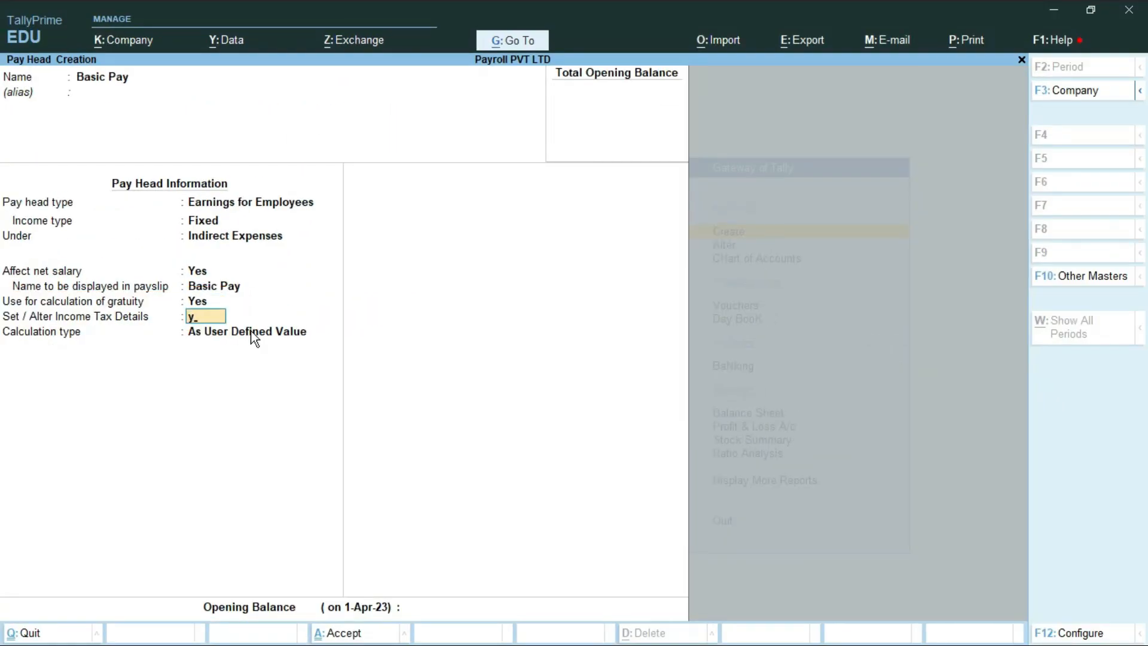
{"action": "key", "text": "Return"}
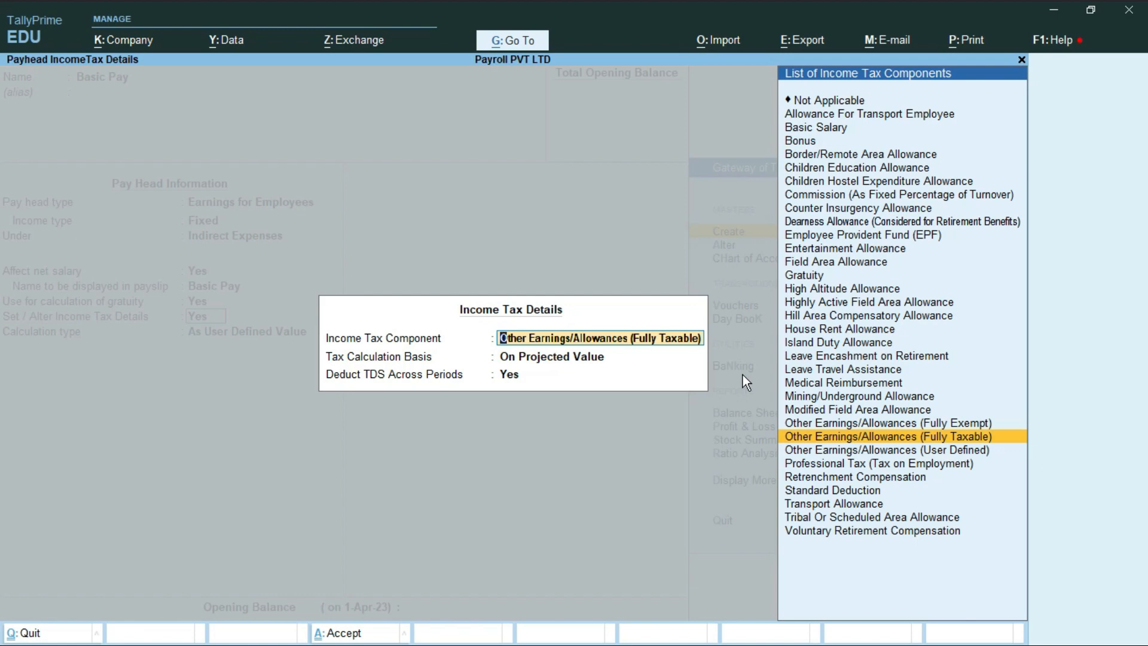
- Set the income tax component to Basic Salary, keeping tax calculation On Projected Value and TDS deduction across periods
{"action": "type", "text": "B"}
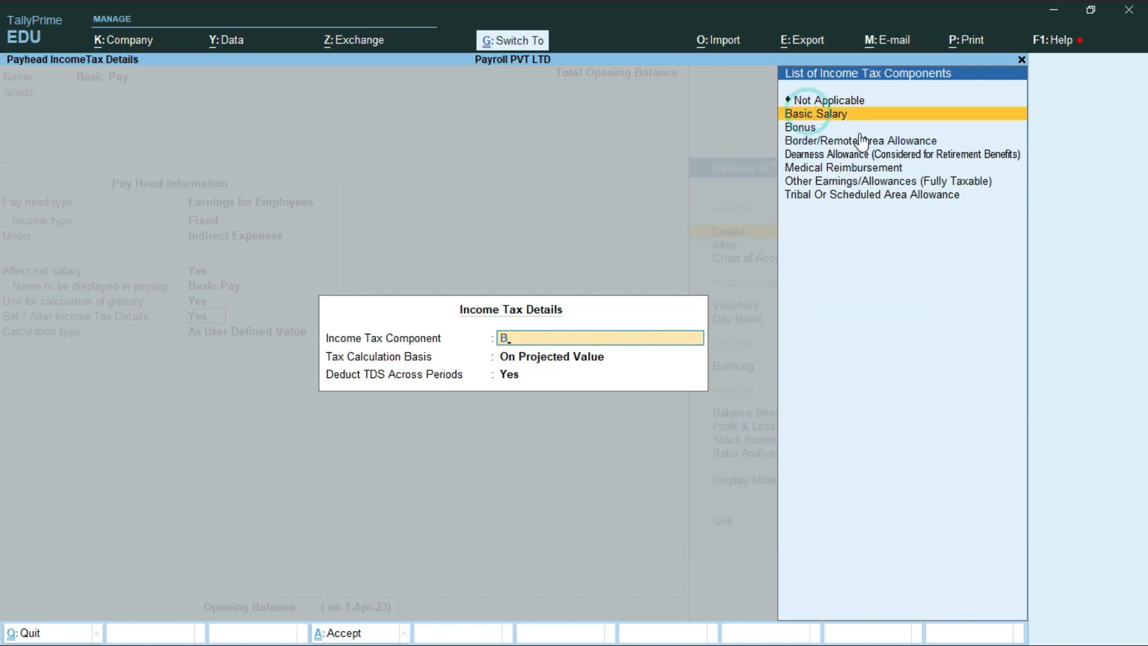
{"action": "mouse_move", "coordinate": [772, 104]}
{"action": "left_mouse_down"}
{"action": "mouse_move", "coordinate": [834, 125]}
{"action": "mouse_move", "coordinate": [894, 125]}
{"action": "left_mouse_up"}
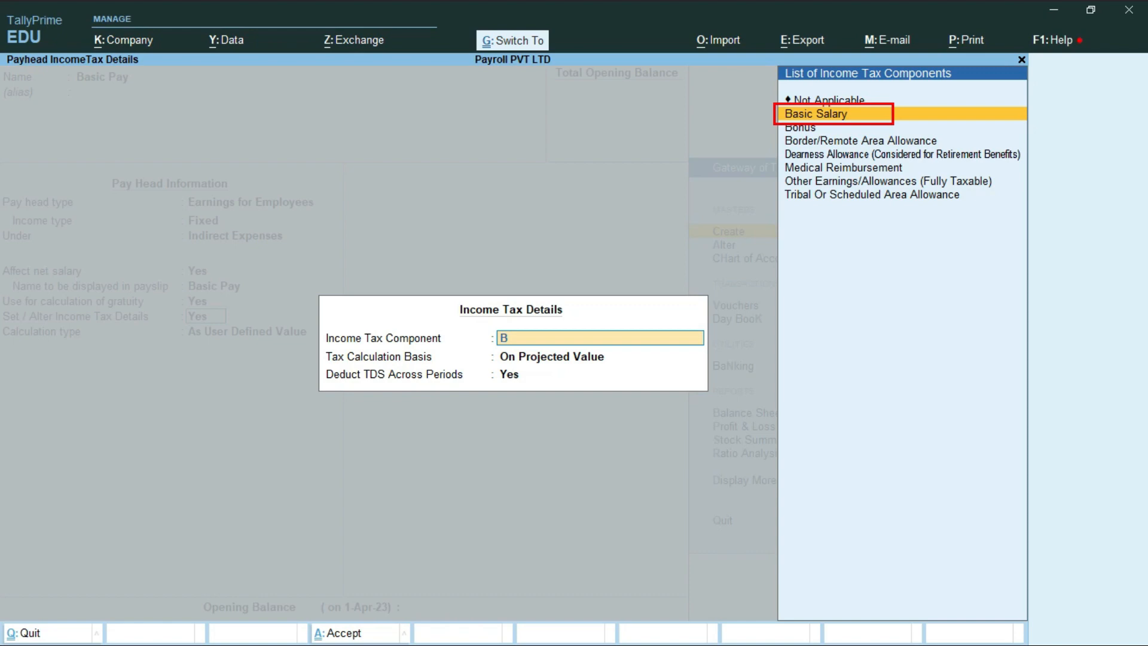
{"action": "key", "text": "Return"}
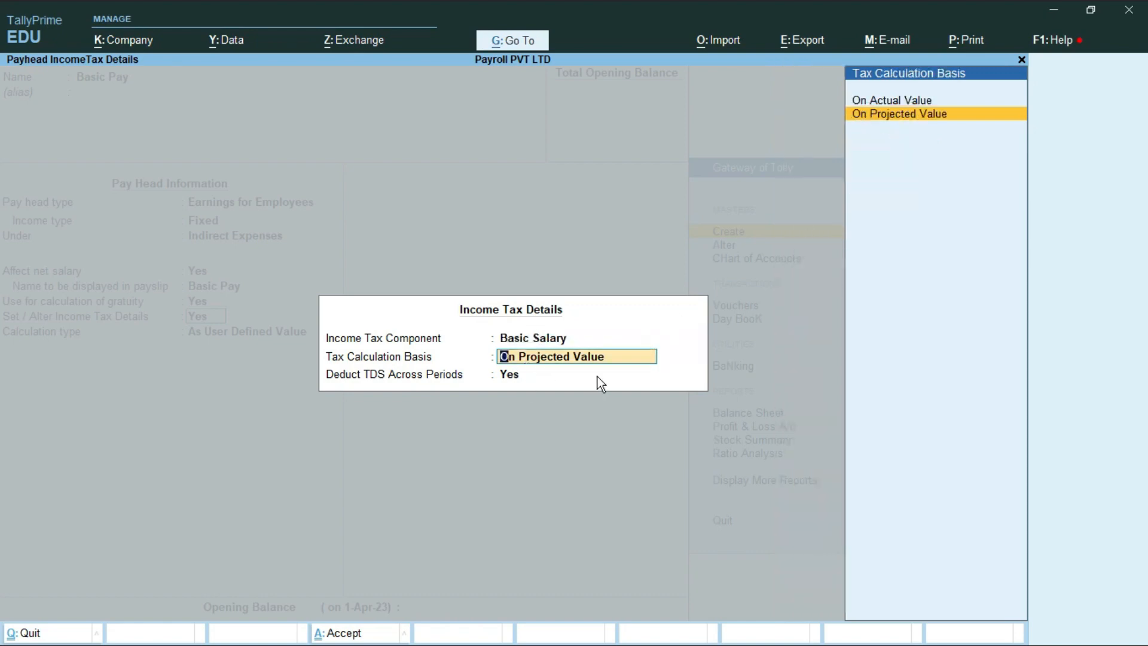
{"action": "key", "text": "Return"}
{"action": "key", "text": "Return"}
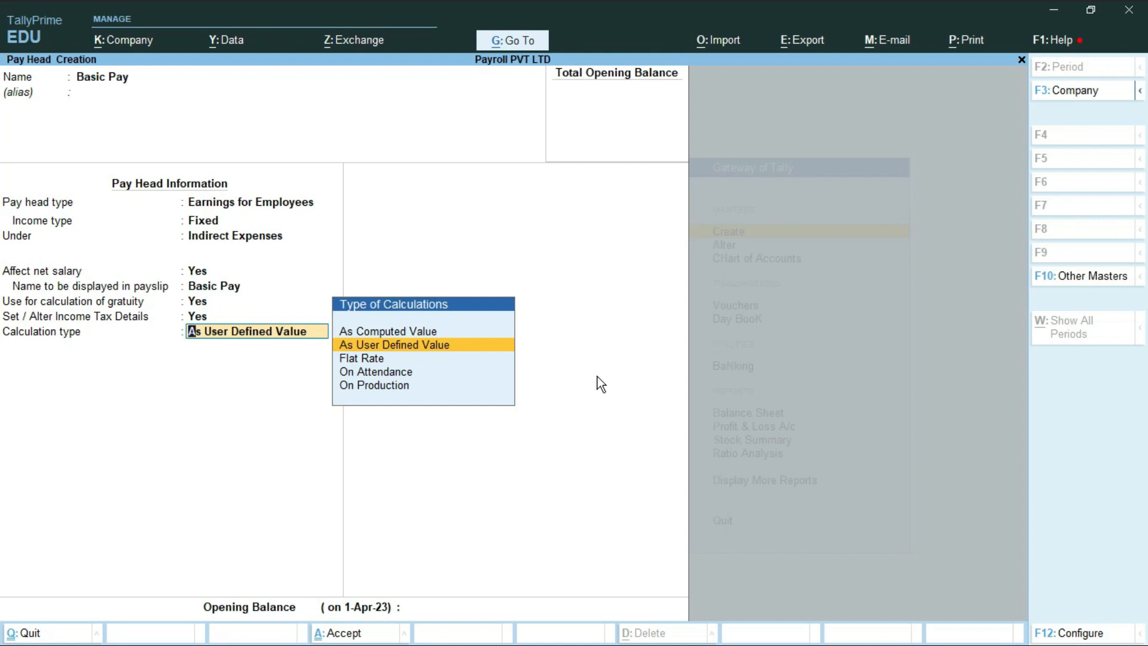
{"action": "key", "text": "Up"}
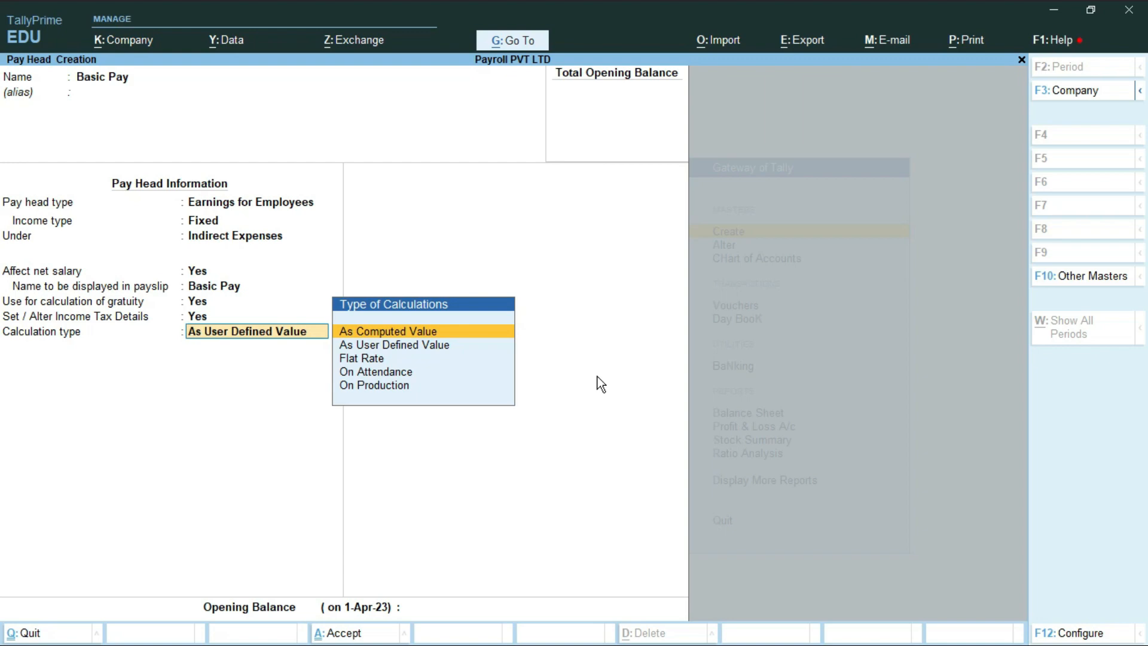
{"action": "key", "text": "Return"}
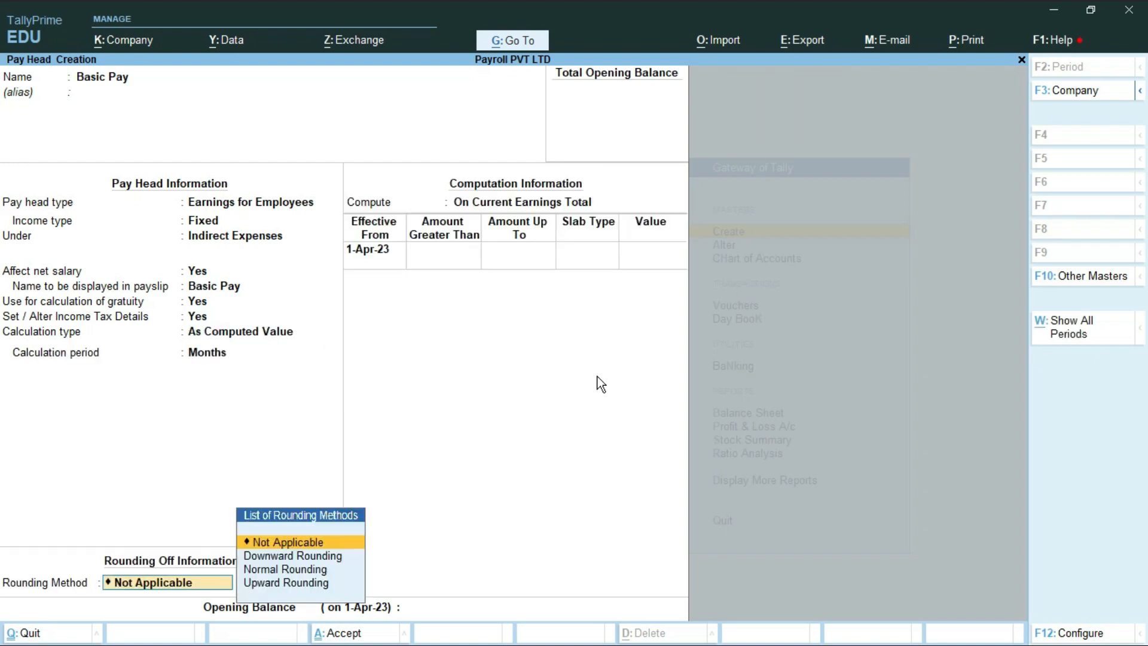
{"action": "key", "text": "BackSpace"}
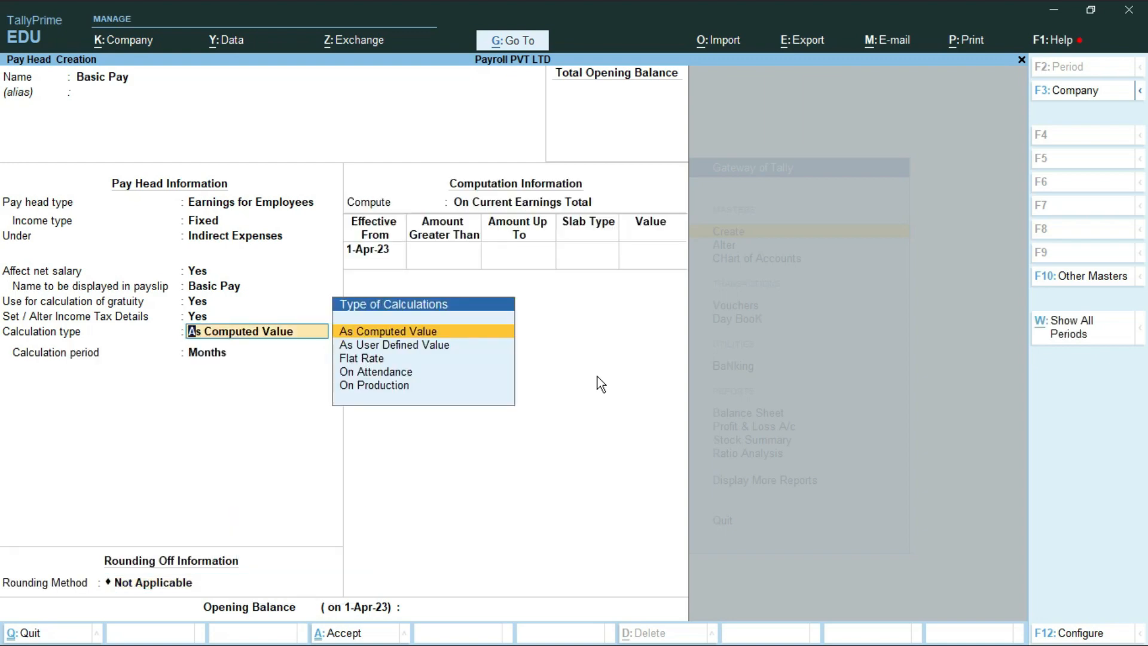
- Set the calculation type to On Attendance with Present as the attendance/leave with pay
{"action": "key", "text": "Down"}
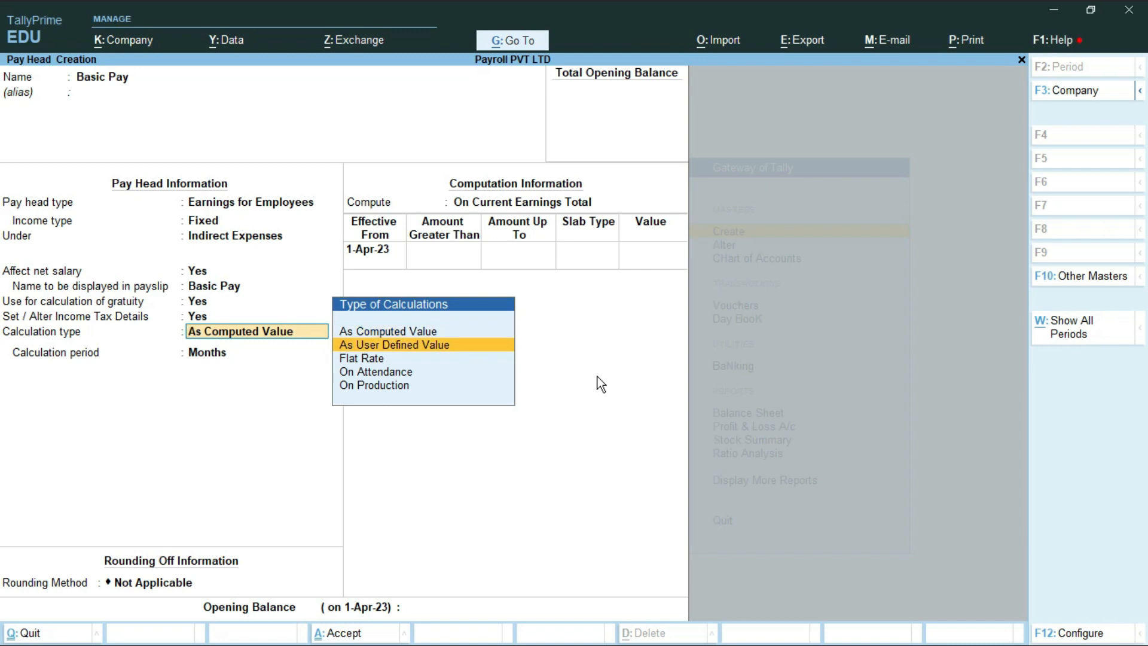
{"action": "key", "text": "Down"}
{"action": "key", "text": "Down"}
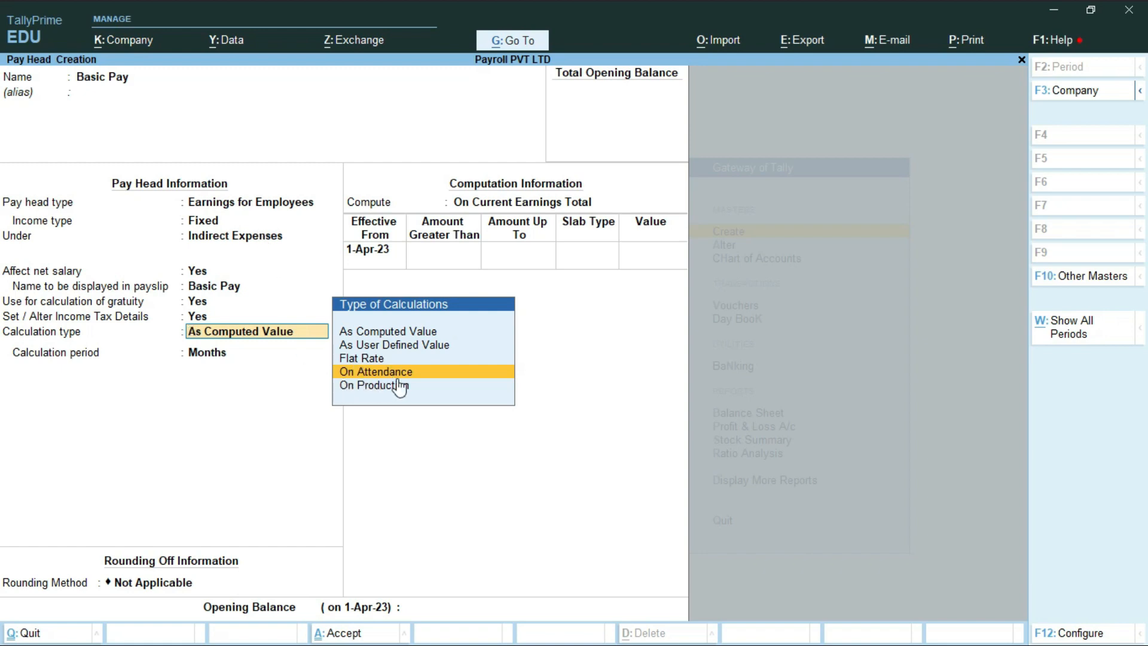
{"action": "key", "text": "Return"}
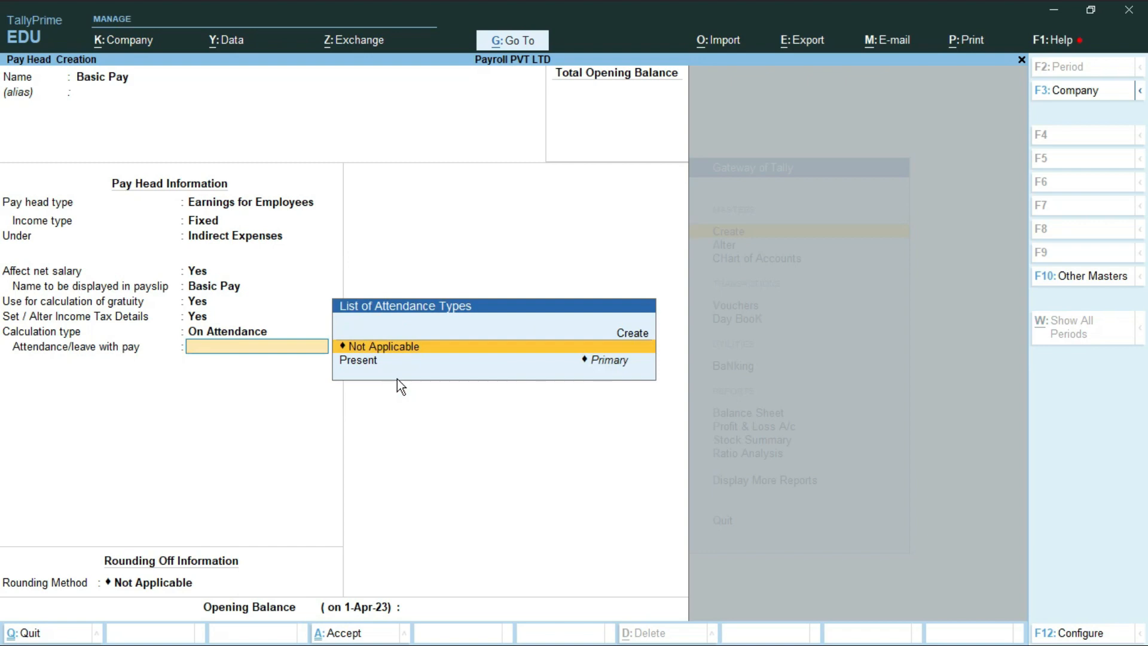
{"action": "key", "text": "Down"}
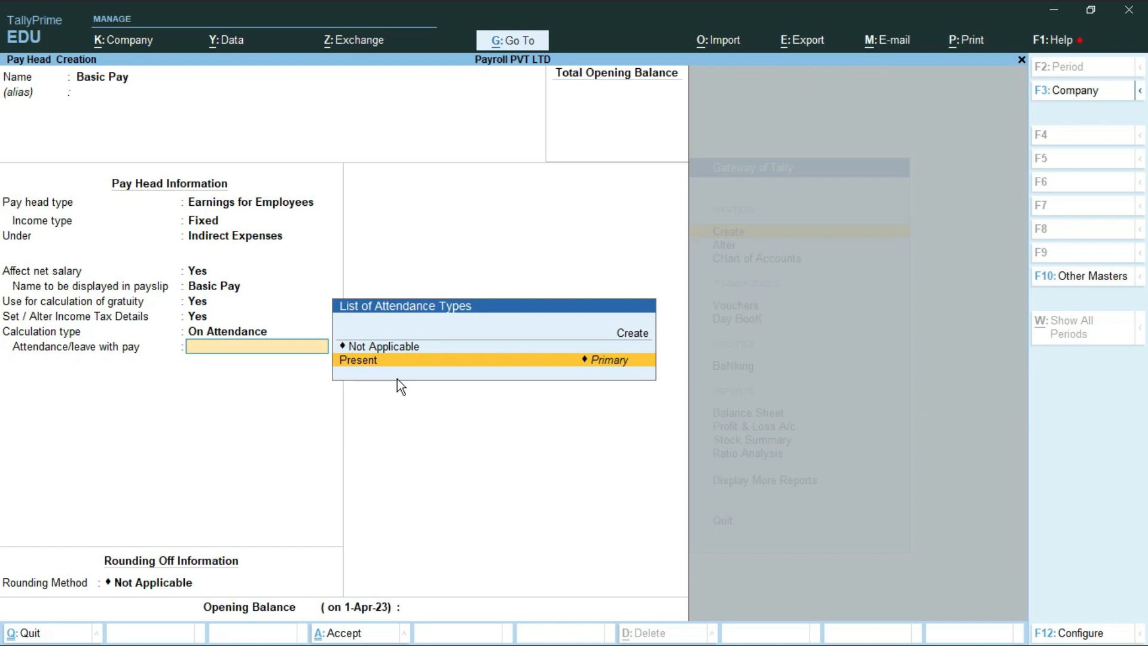
{"action": "key", "text": "Return"}
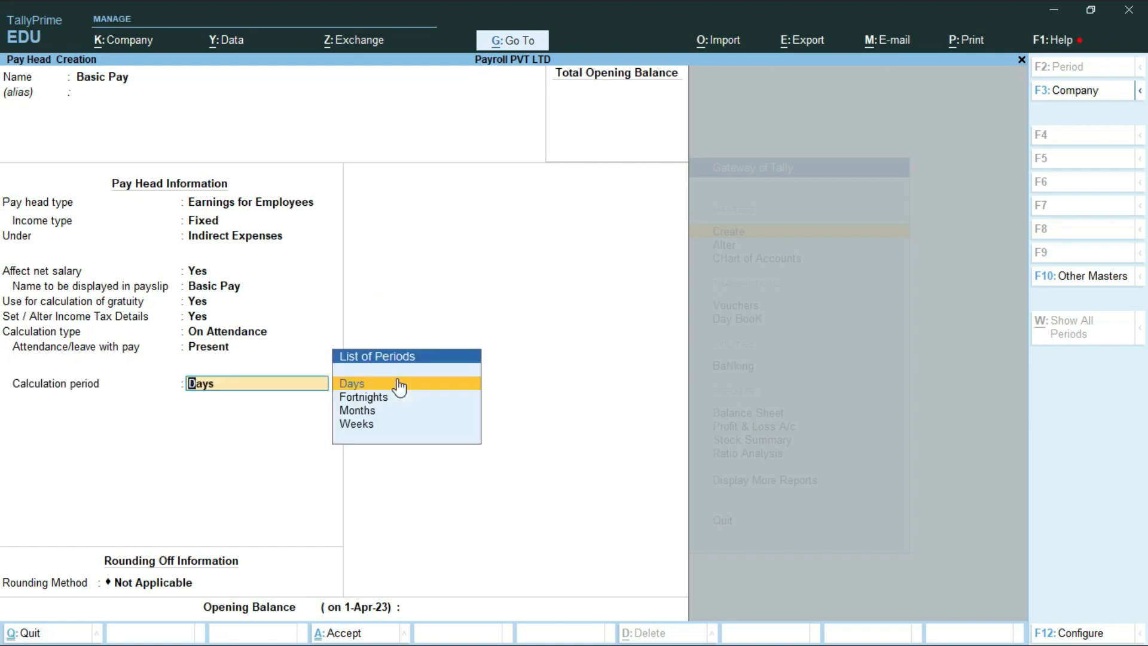
- Set the calculation period to Months with a User Defined per-day basis of 26 days
{"action": "key", "text": "Down"}
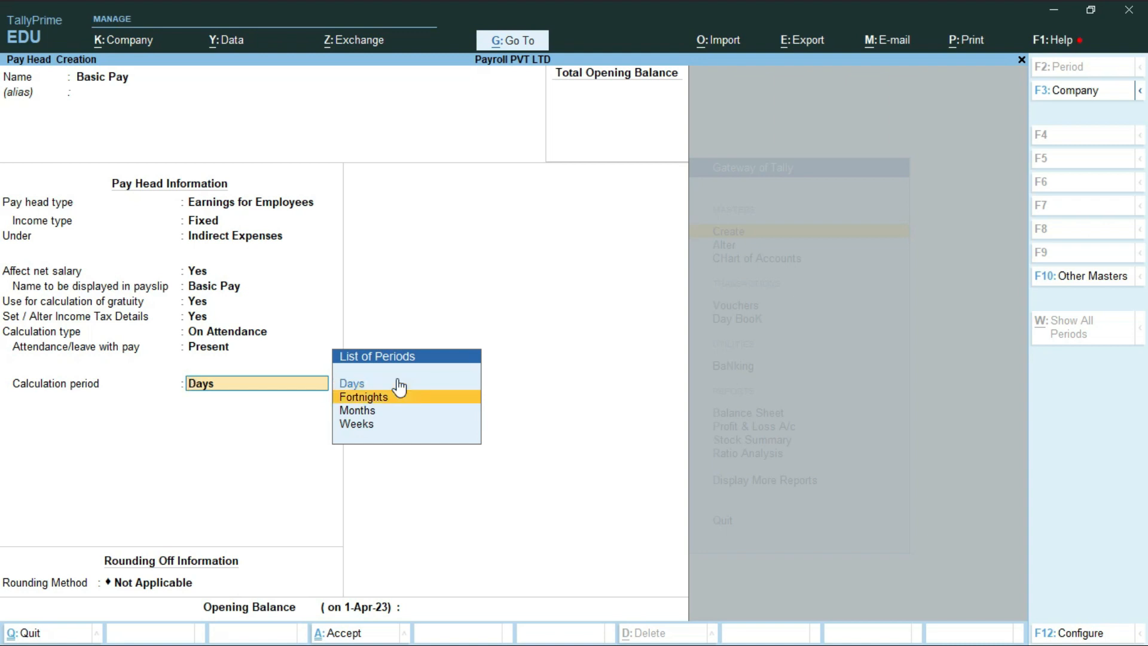
{"action": "key", "text": "Up"}
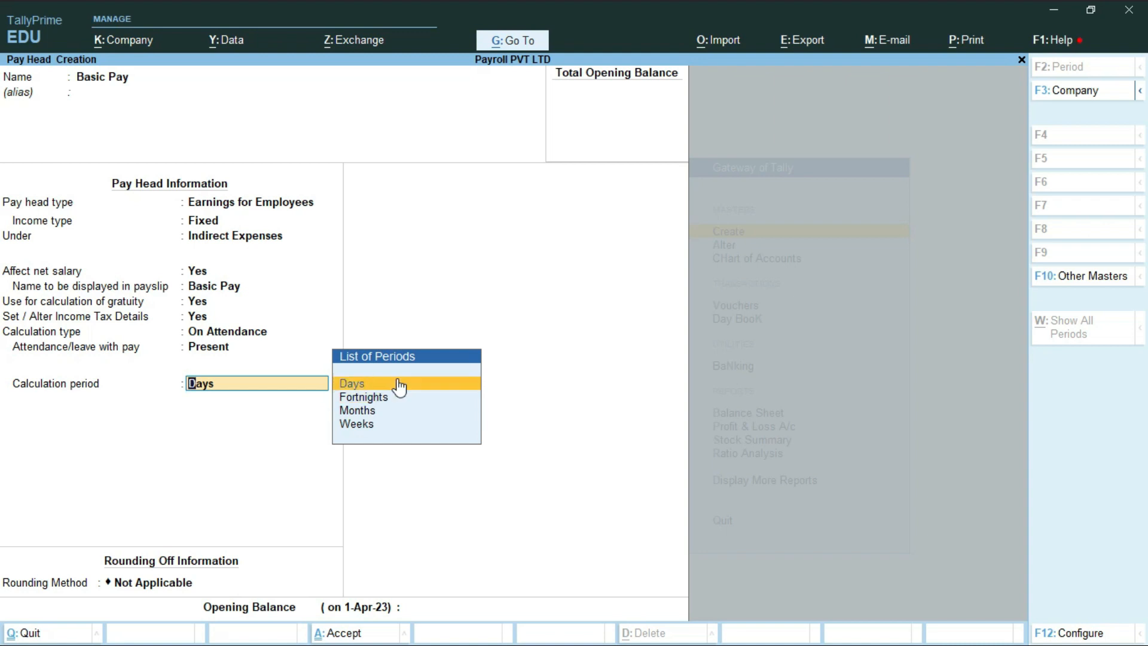
{"action": "key", "text": "Down"}
{"action": "key", "text": "Down"}
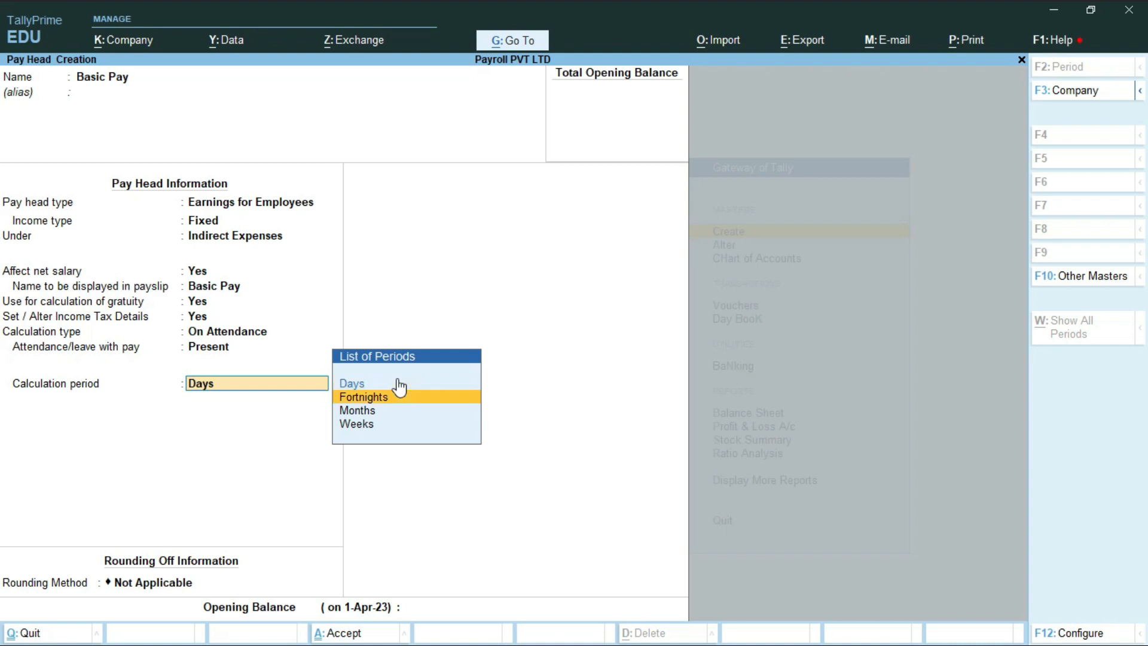
{"action": "key", "text": "Down"}
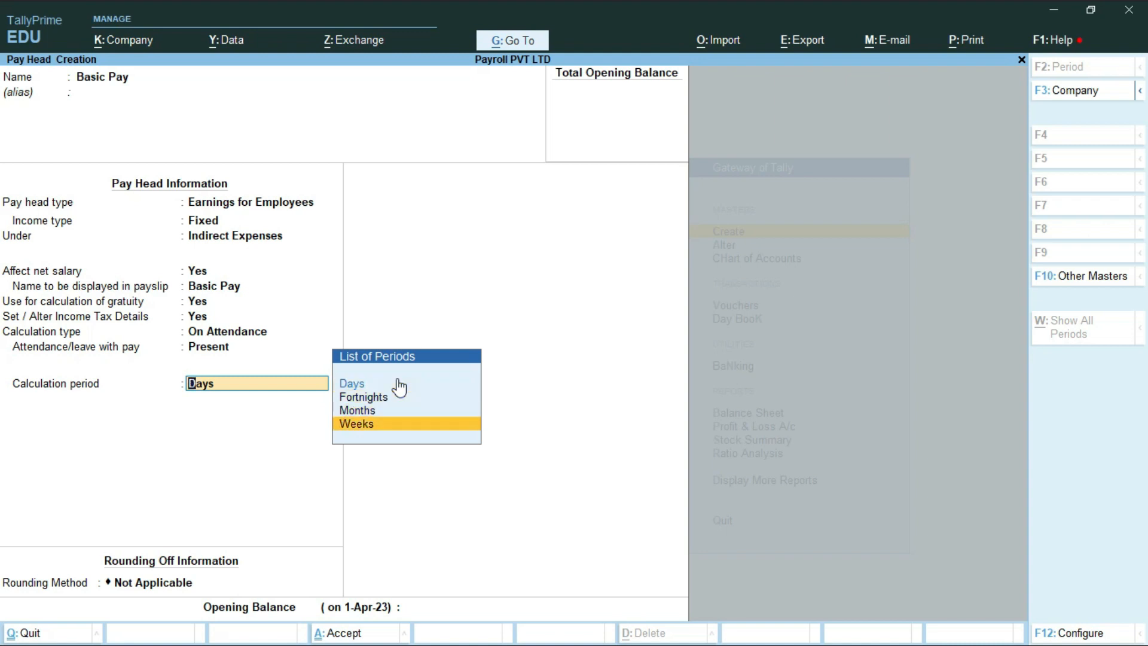
{"action": "key", "text": "Up"}
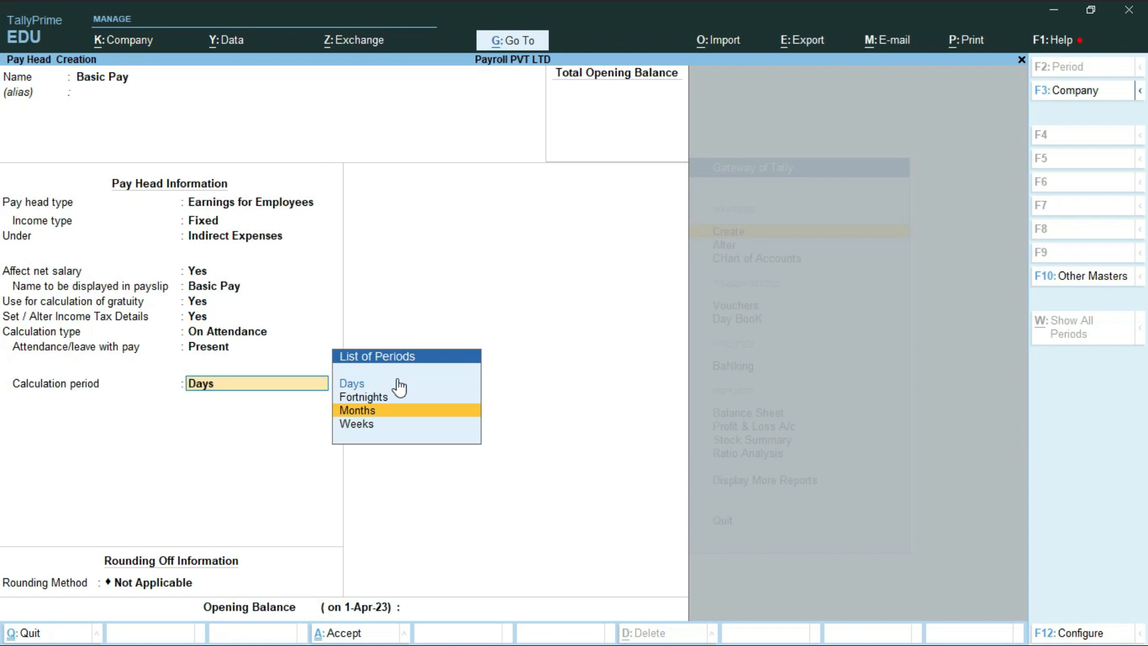
{"action": "key", "text": "Return"}
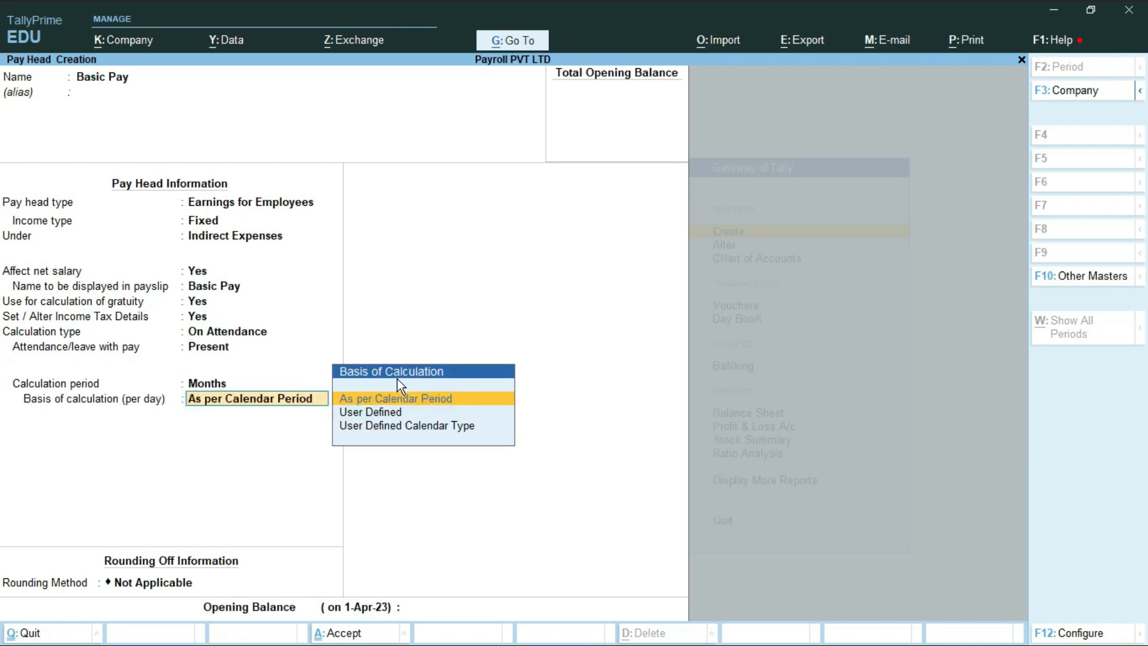
{"action": "key", "text": "Down"}
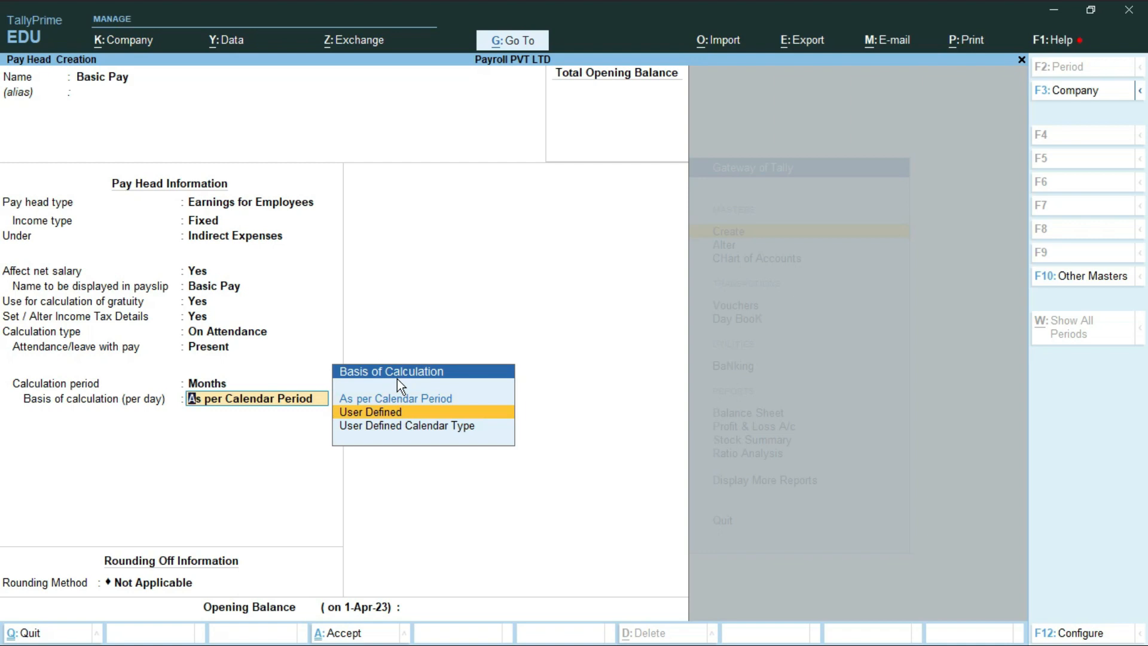
{"action": "key", "text": "Return"}
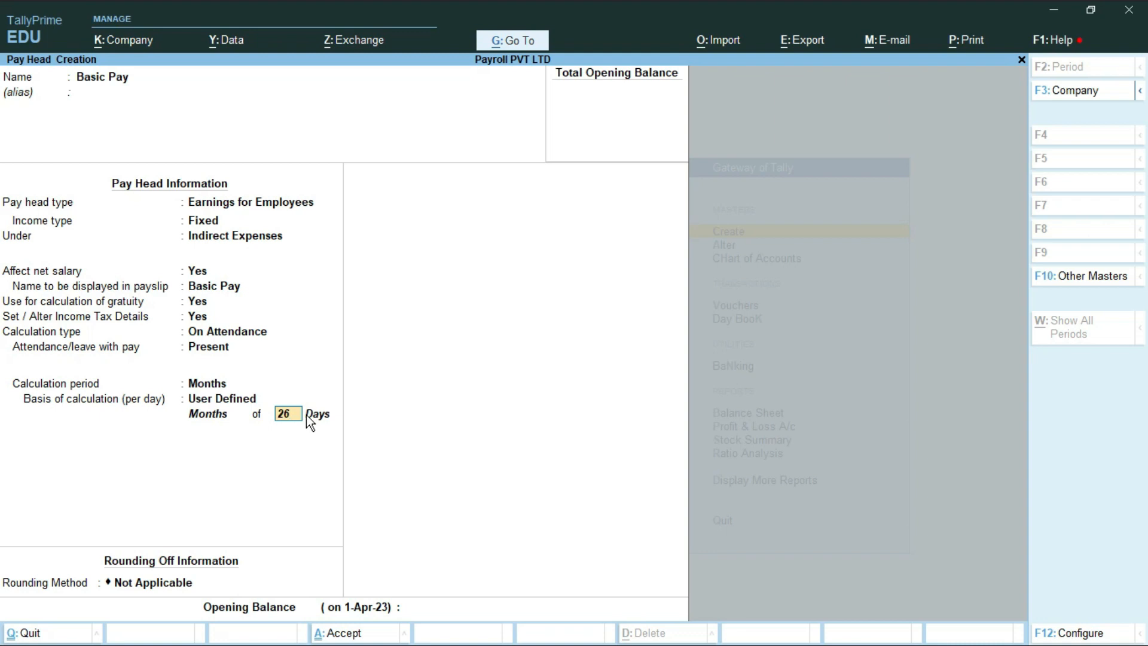
{"action": "key", "text": "Return"}
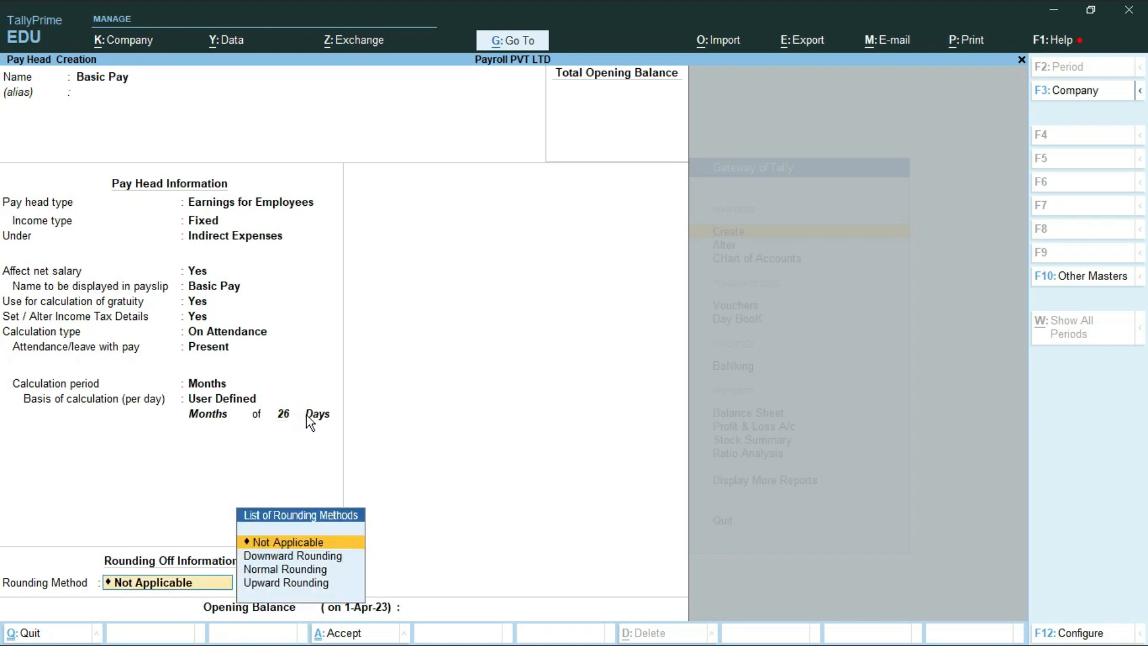
- Set the rounding method to Normal Rounding with a limit of 1
{"action": "key", "text": "Down"}
{"action": "key", "text": "Down"}
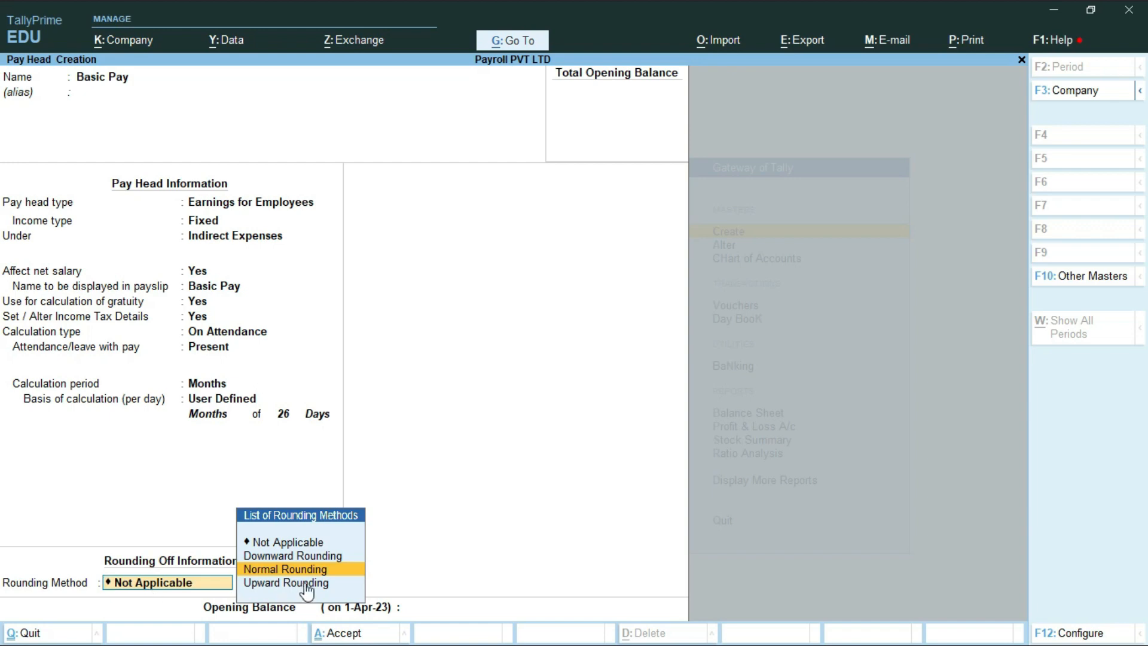
{"action": "key", "text": "Return"}
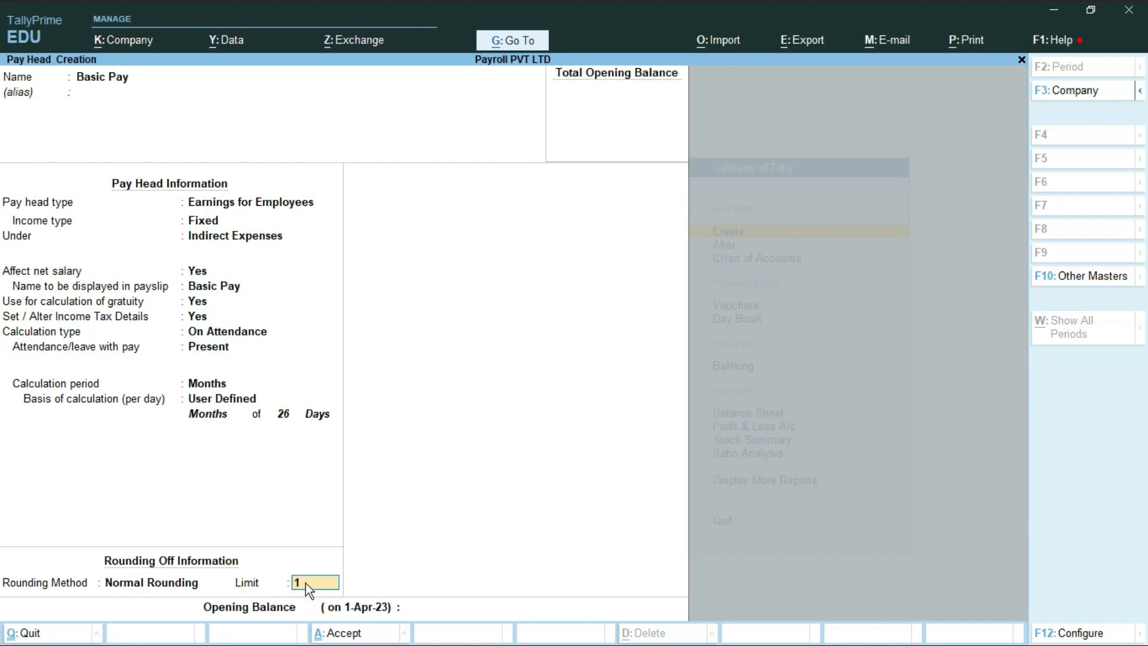
{"action": "key", "text": "ctrl+2"}
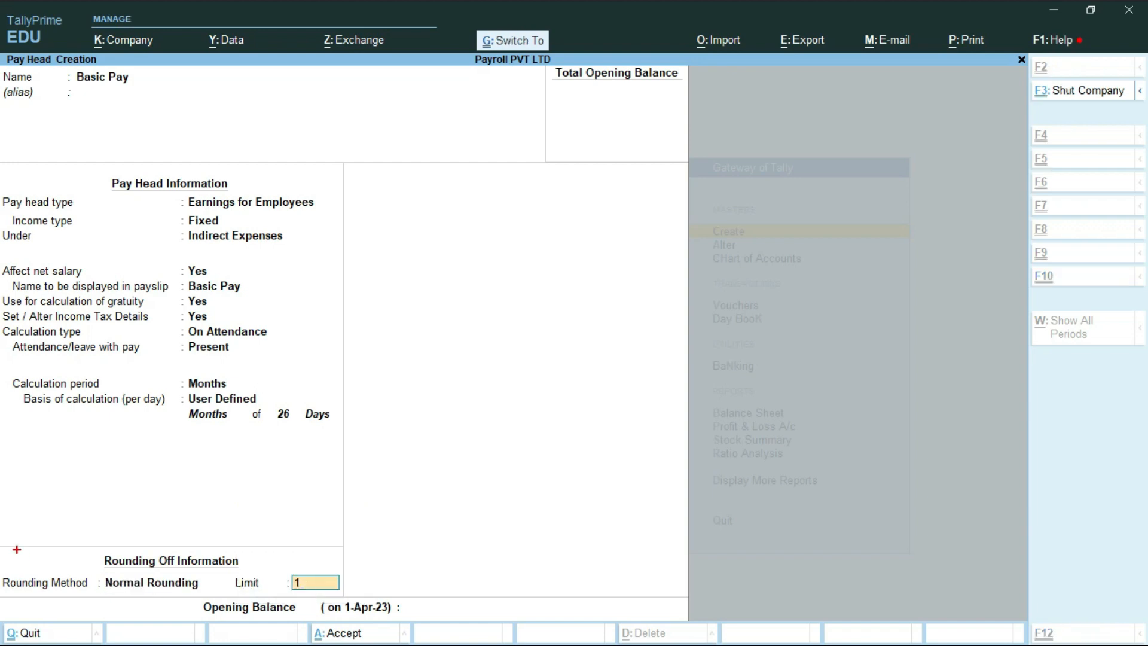
{"action": "mouse_move", "coordinate": [2, 551]}
{"action": "left_mouse_down"}
{"action": "mouse_move", "coordinate": [233, 605]}
{"action": "mouse_move", "coordinate": [350, 600]}
{"action": "left_mouse_up"}
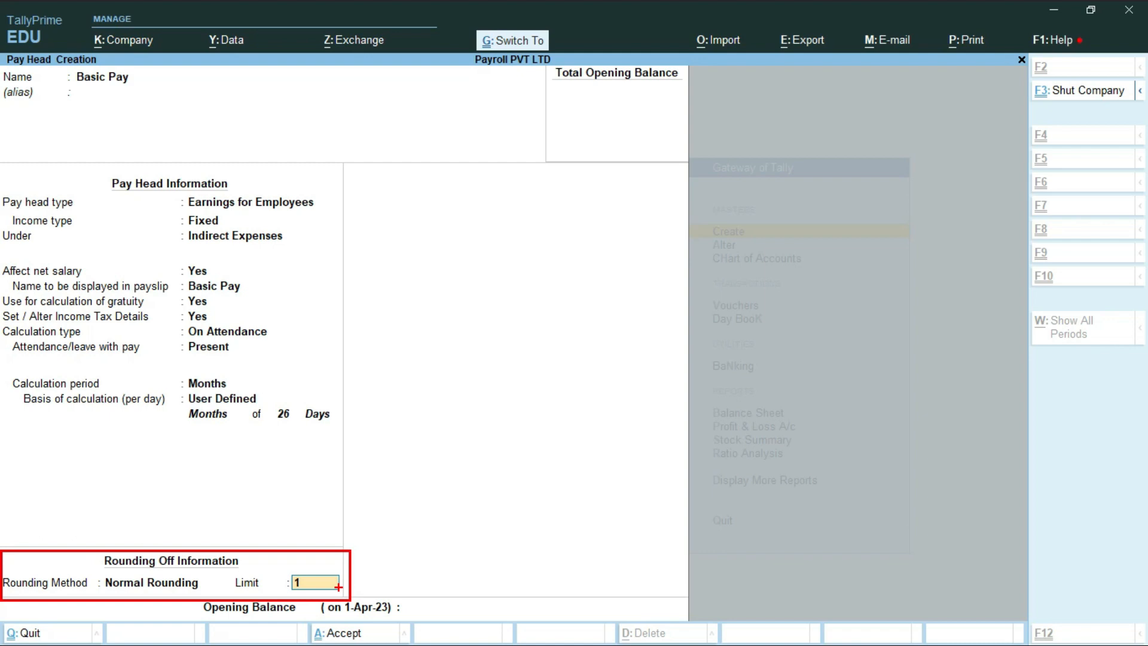
{"action": "key", "text": "Escape"}
{"action": "key", "text": "Return"}
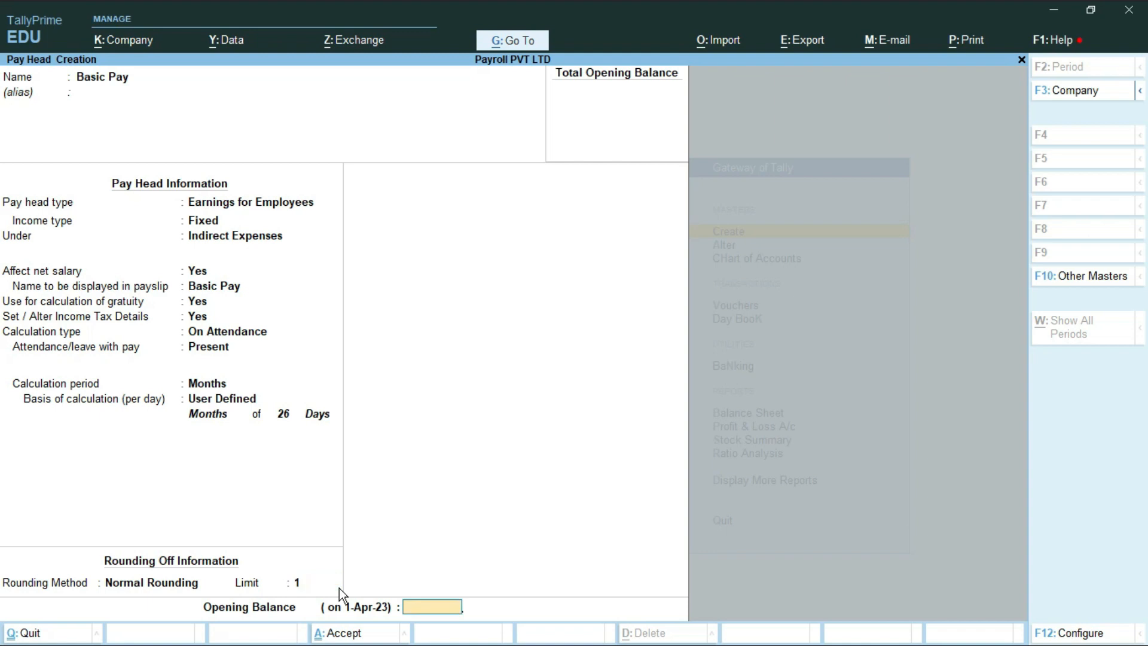
- Save the Basic Pay pay head without an opening balance and look up the next pay head in the payroll PDF
{"action": "key", "text": "Return"}
{"action": "key", "text": "Return"}
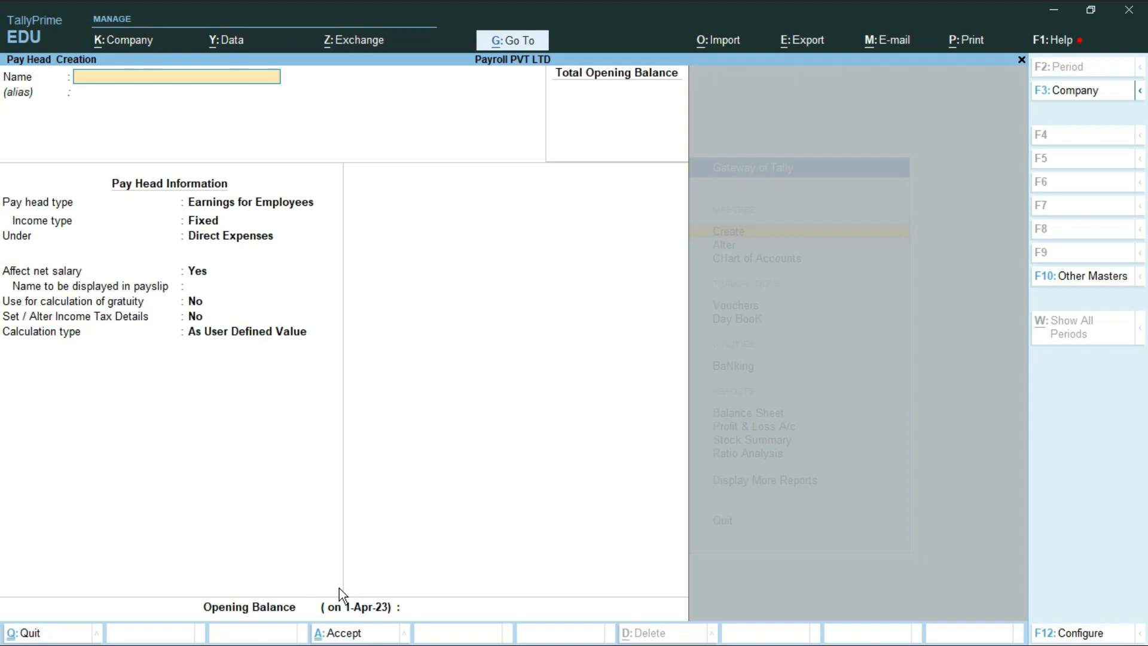
{"action": "key", "text": "alt+Tab"}
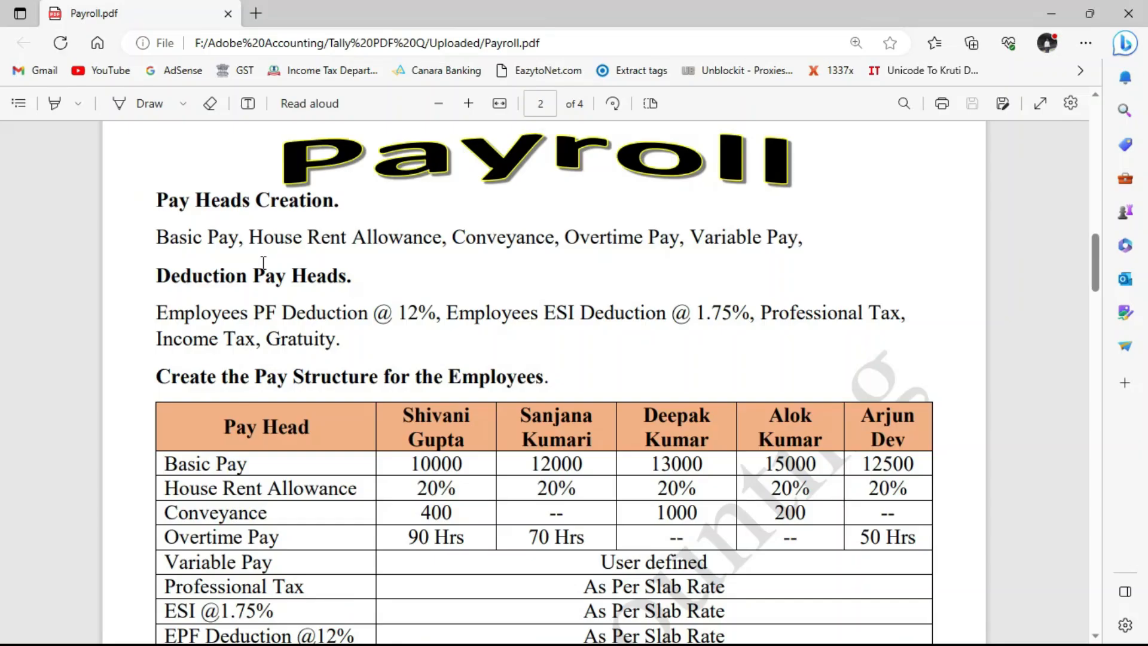
{"action": "left_click_drag", "start_coordinate": [250, 239], "coordinate": [442, 240]}
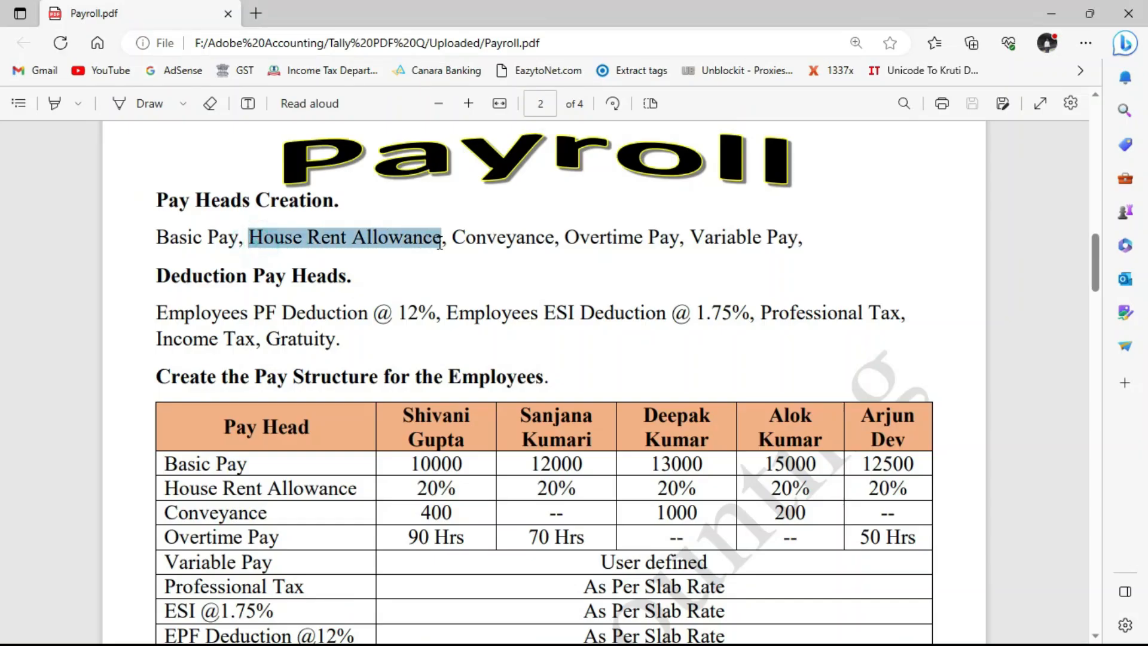
{"action": "left_click", "coordinate": [417, 242]}
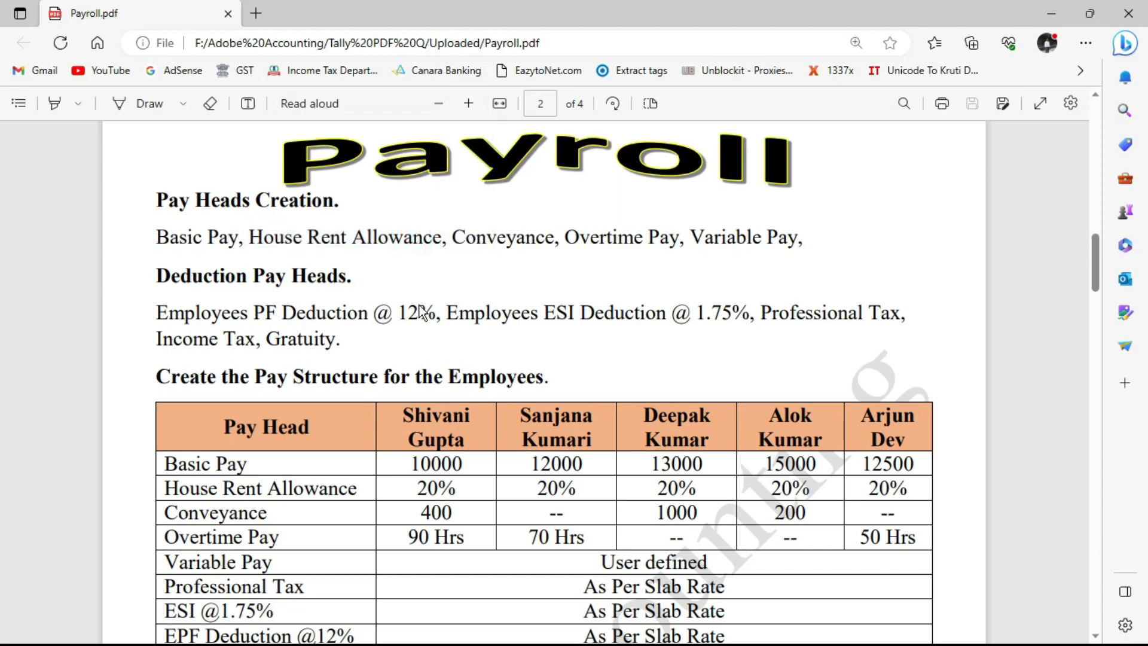
- Switch back to TallyPrime and name the new pay head House Rent Allowance, leaving the alias empty
{"action": "key", "text": "alt+Tab"}
{"action": "type", "text": "Ho"}
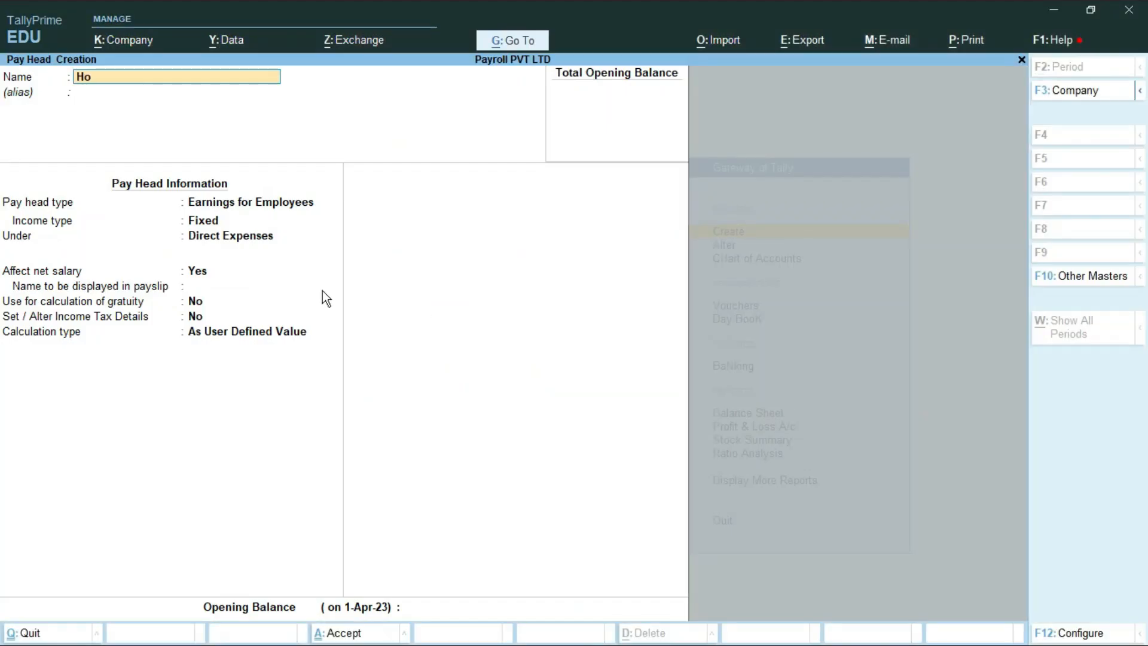
{"action": "type", "text": "use Rent Allowance"}
{"action": "key", "text": "Return"}
{"action": "key", "text": "Return"}
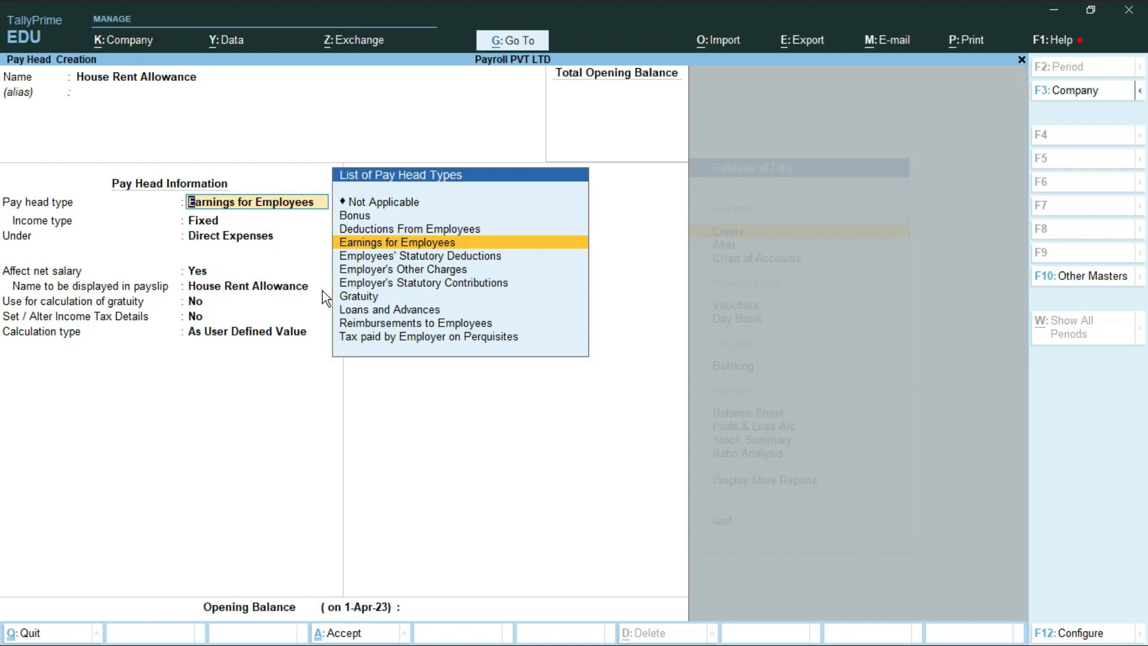
- Keep the pay head as Fixed Earnings for Employees affecting net salary, and group it under Indirect Expenses
{"action": "key", "text": "Return"}
{"action": "key", "text": "Return"}
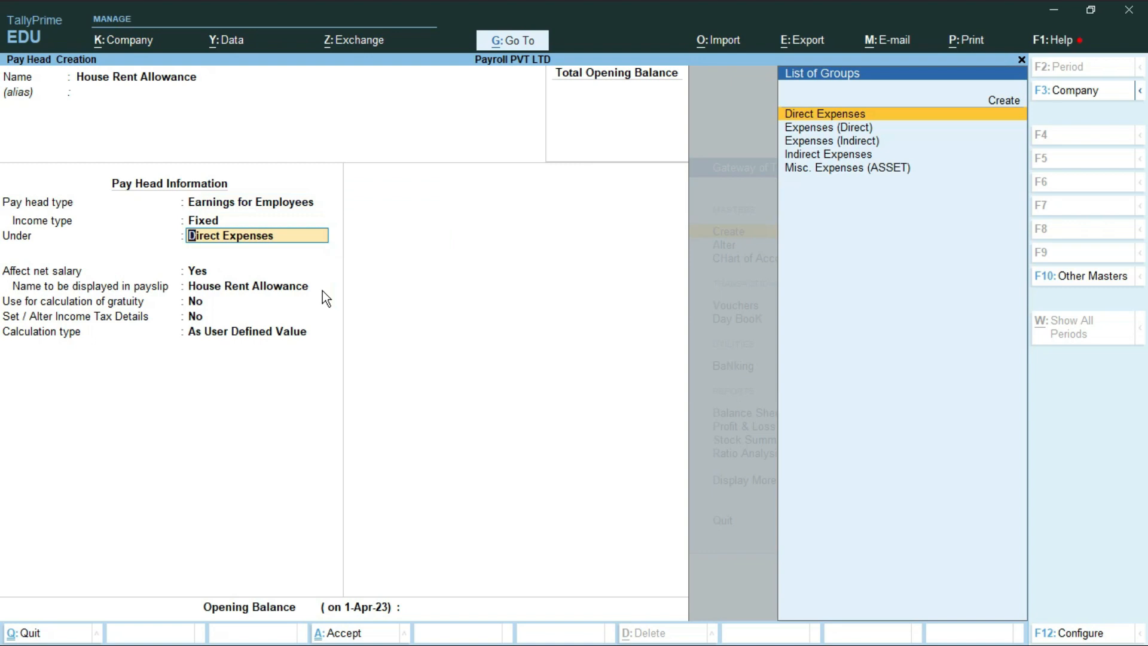
{"action": "type", "text": "I"}
{"action": "key", "text": "Return"}
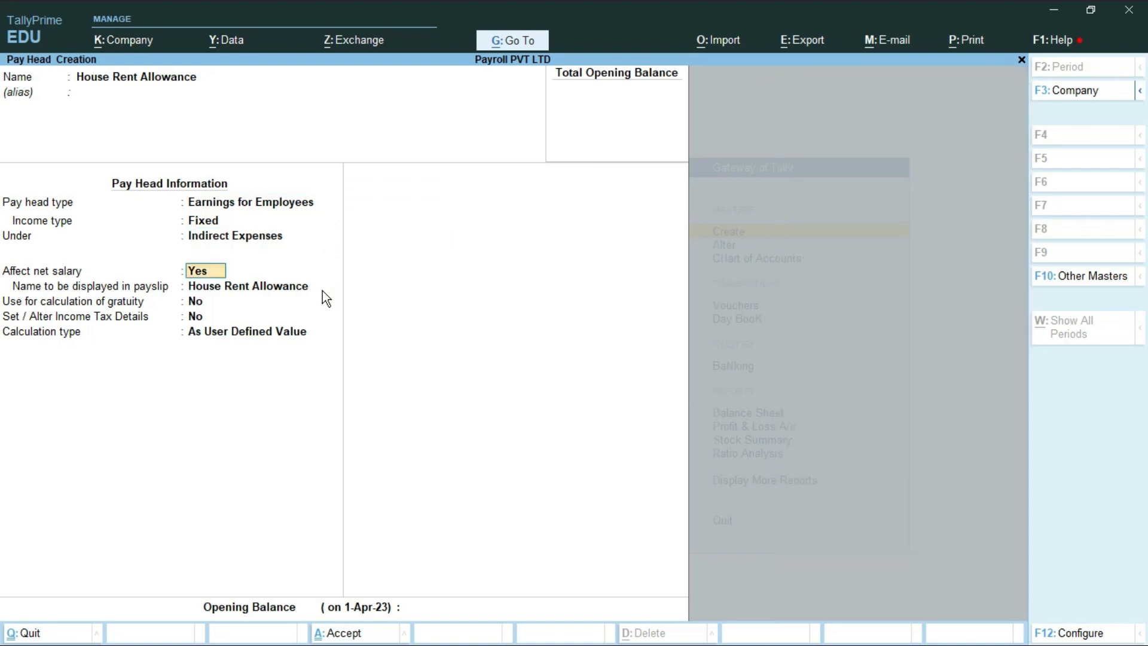
{"action": "key", "text": "Return"}
- Keep House Rent Allowance as the payslip name and No for gratuity, and set Set/Alter Income Tax Details to Yes
{"action": "key", "text": "ctrl"}
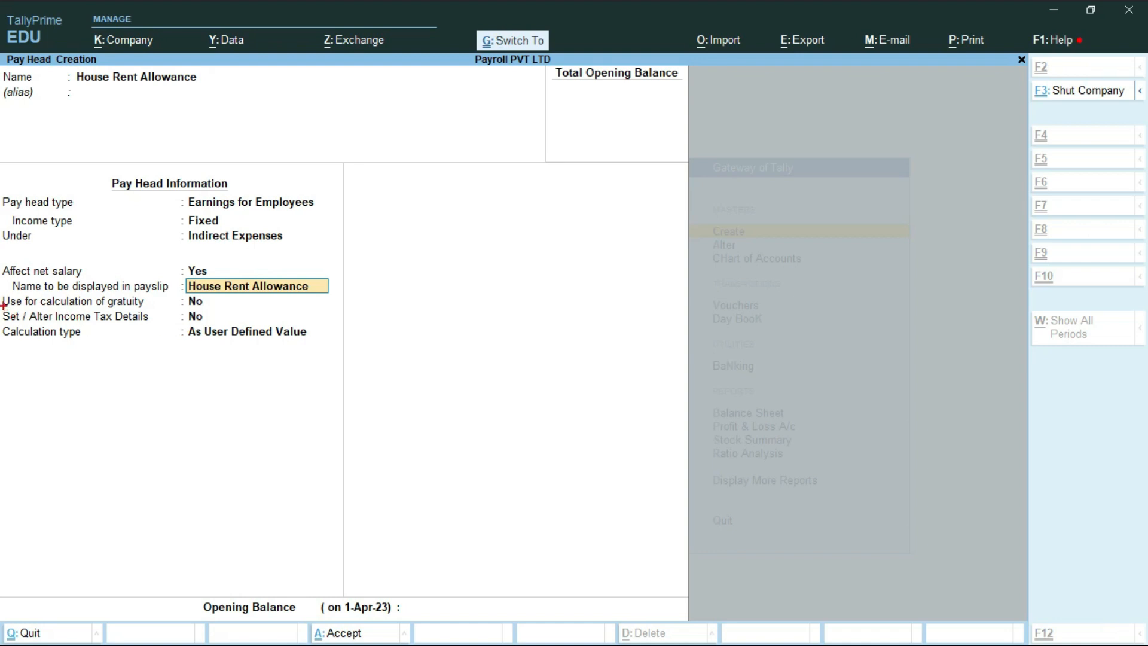
{"action": "left_click_drag", "start_coordinate": [132, 338], "coordinate": [224, 325]}
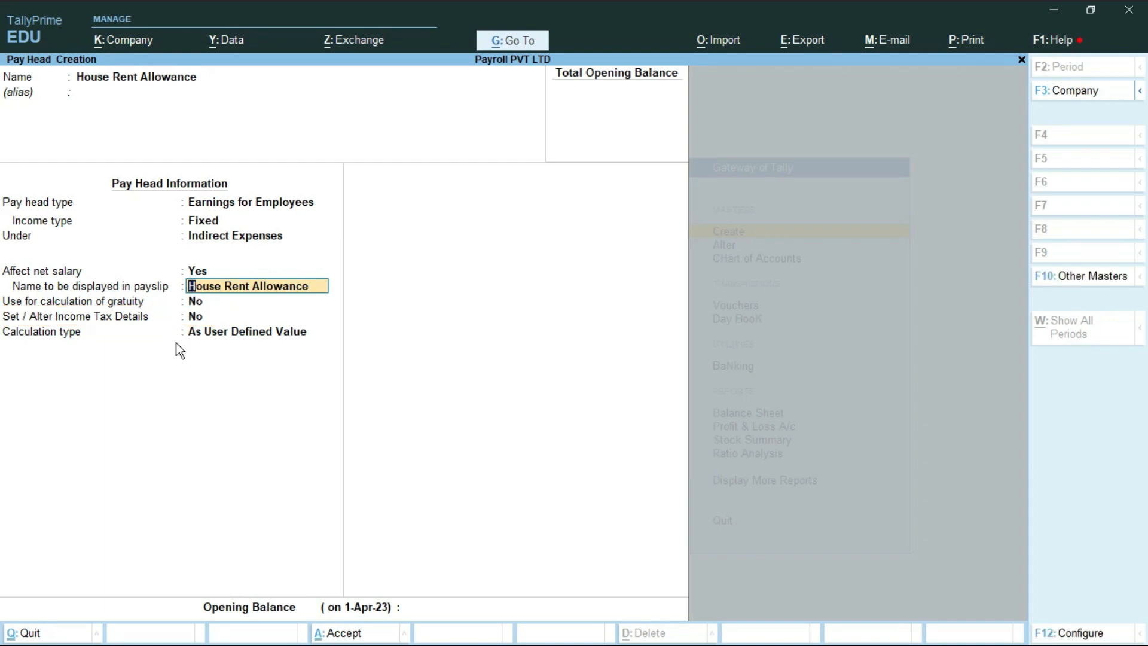
{"action": "key", "text": "Return"}
{"action": "key", "text": "Return"}
{"action": "type", "text": "y"}
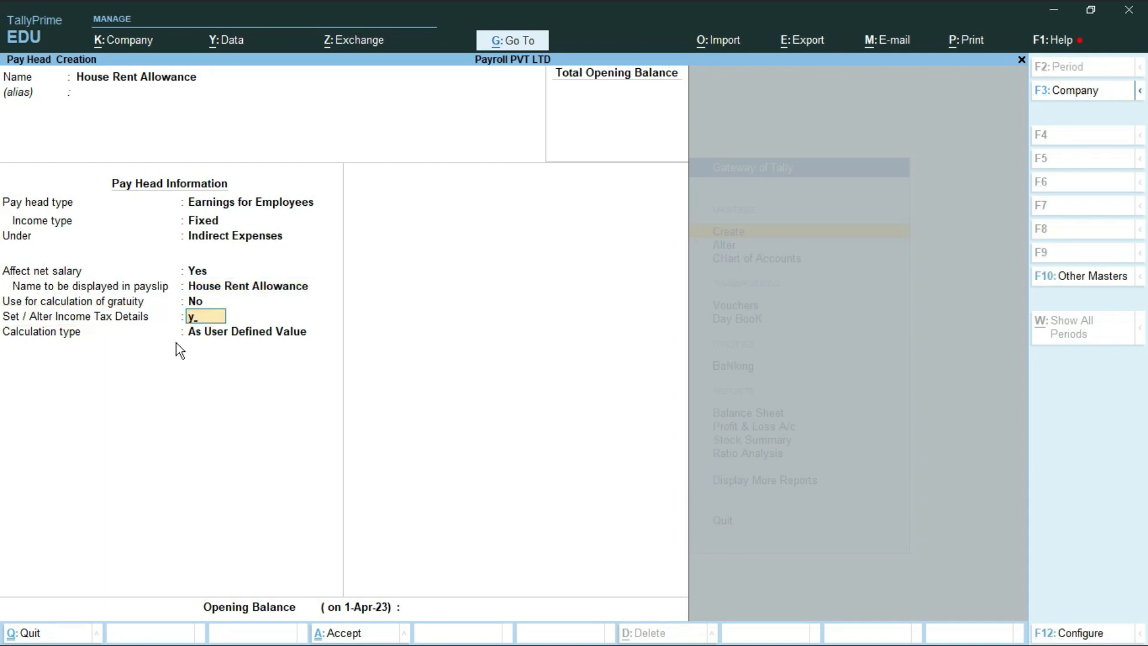
{"action": "key", "text": "Return"}
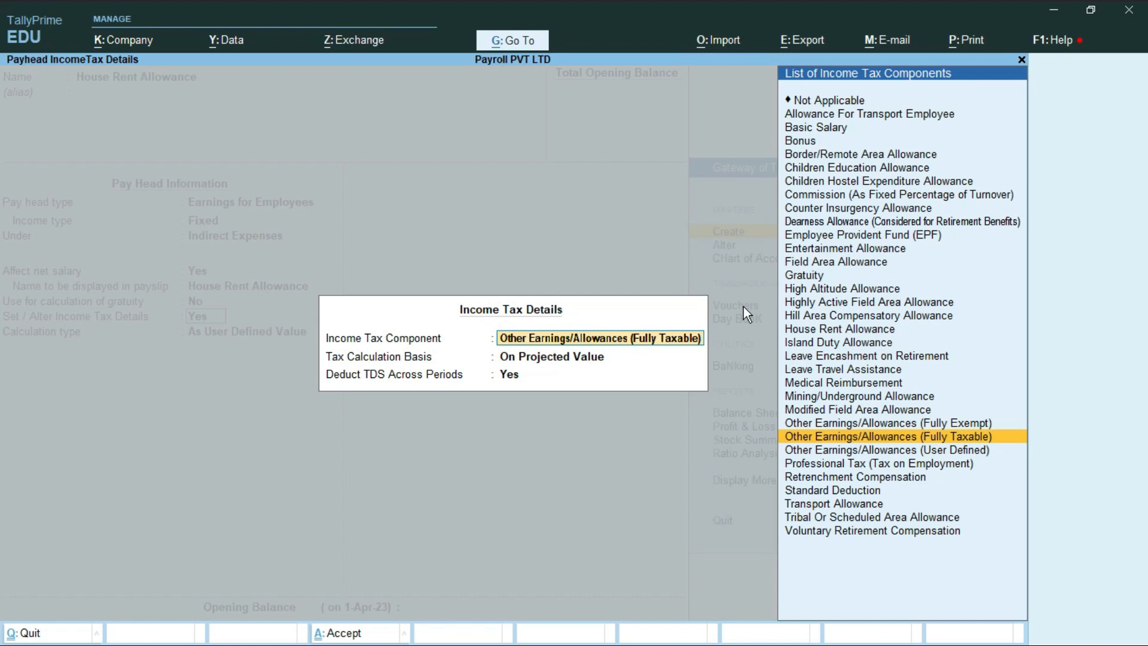
- Set the income tax component to House Rent Allowance, keeping the tax basis On Projected Value and TDS deduction across periods
{"action": "type", "text": "H"}
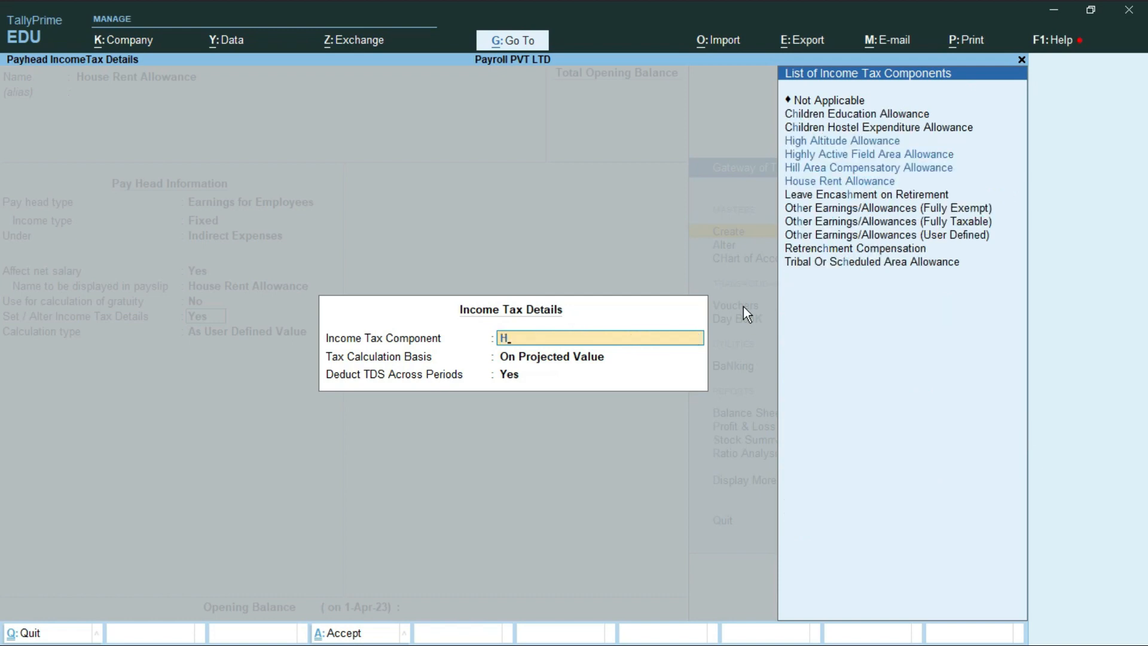
{"action": "key", "text": "Down"}
{"action": "key", "text": "Down"}
{"action": "key", "text": "Down"}
{"action": "key", "text": "Down"}
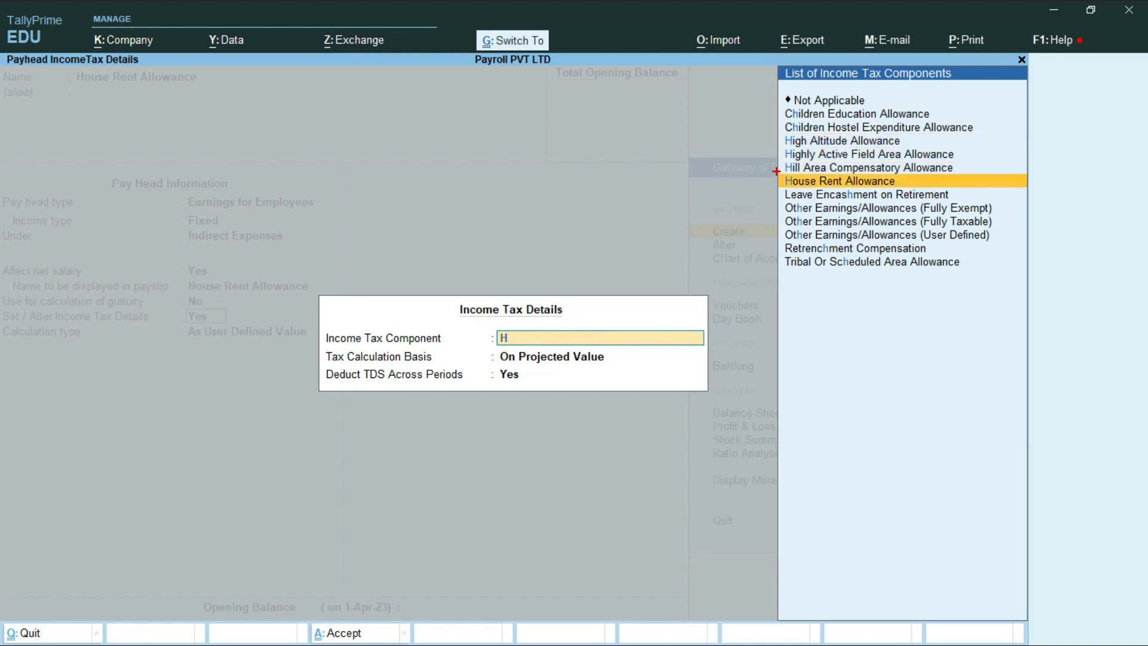
{"action": "left_click_drag", "start_coordinate": [777, 172], "coordinate": [908, 193]}
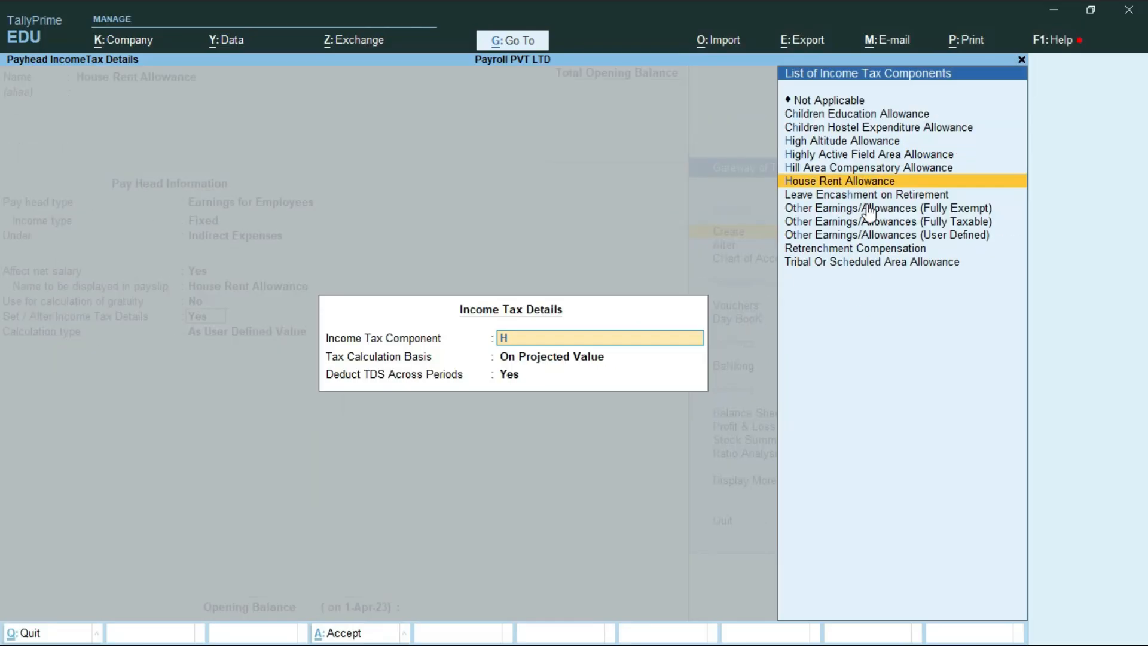
{"action": "key", "text": "Return"}
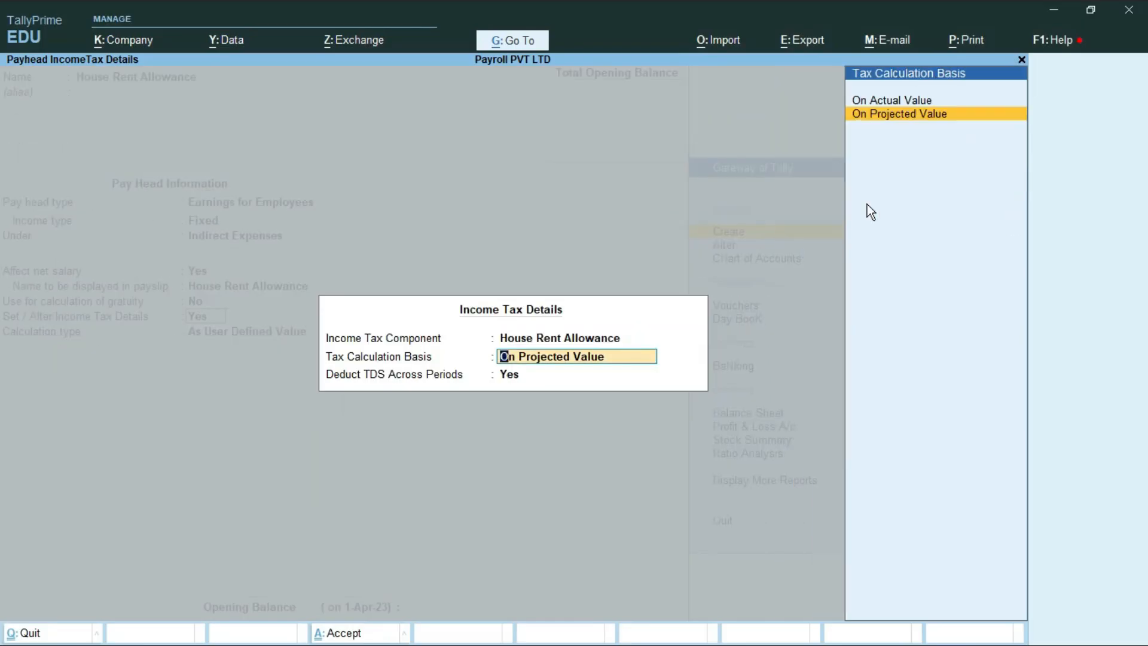
{"action": "key", "text": "Return"}
{"action": "key", "text": "Return"}
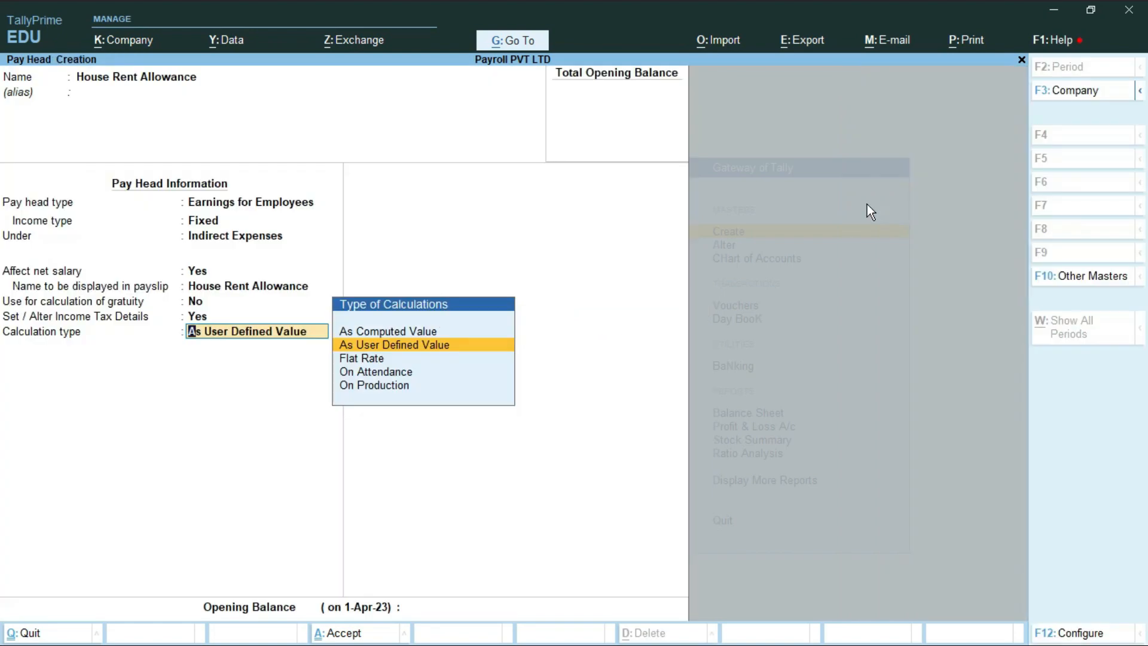
- Set the calculation type to As Computed Value and the rounding method to Normal Rounding with a limit of 1
{"action": "key", "text": "Up"}
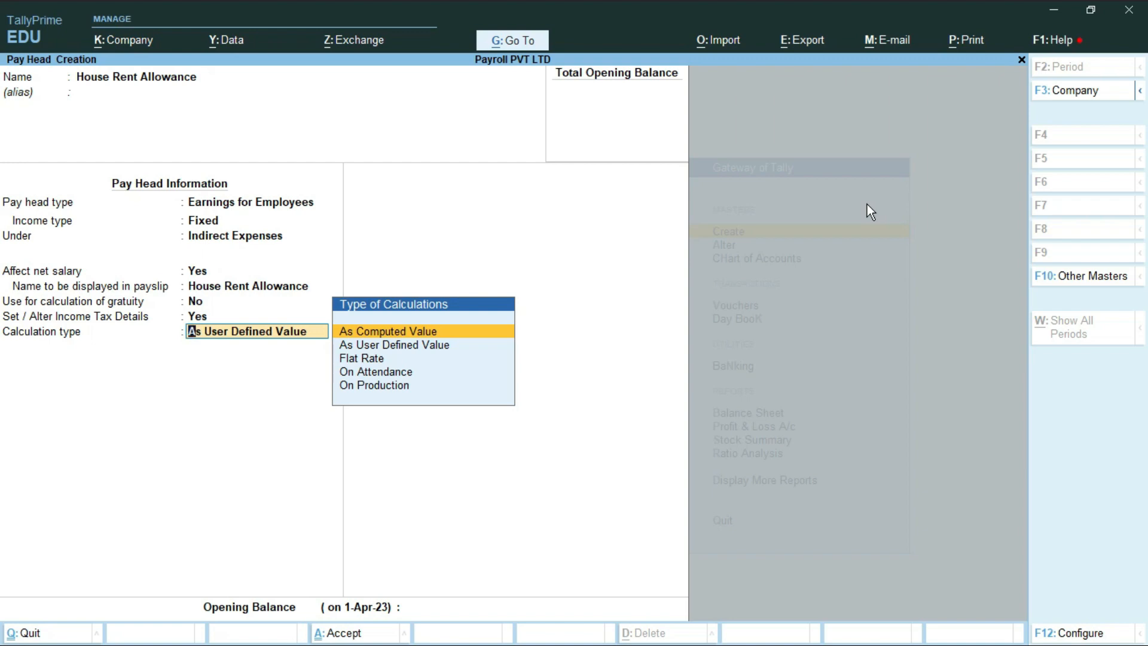
{"action": "key", "text": "Return"}
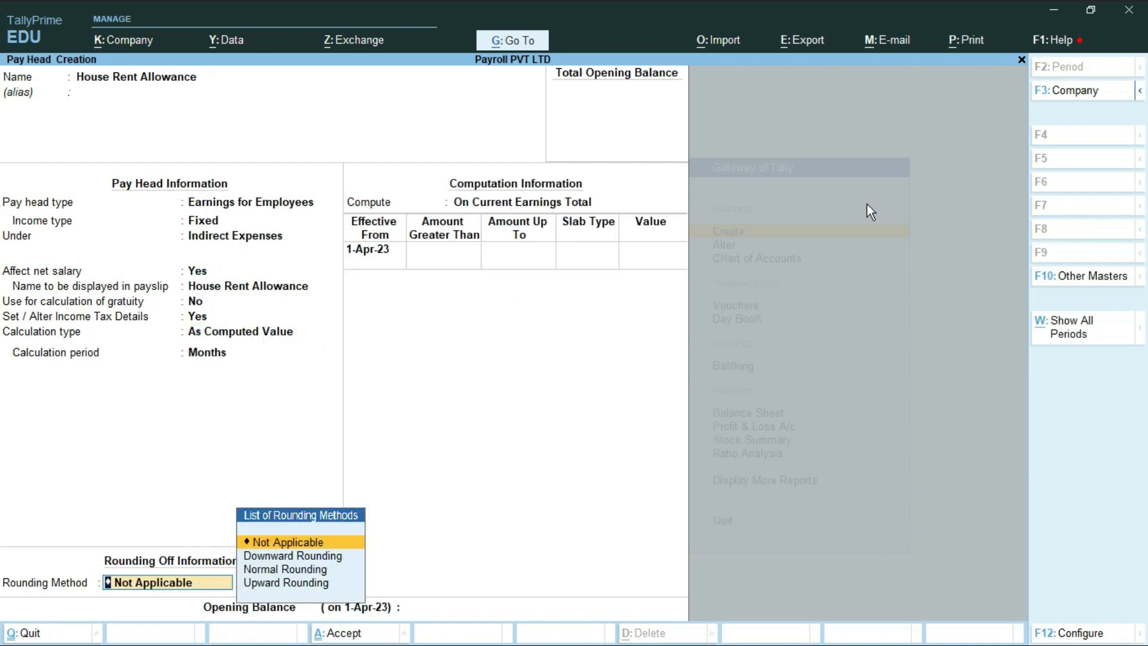
{"action": "key", "text": "Down"}
{"action": "key", "text": "Down"}
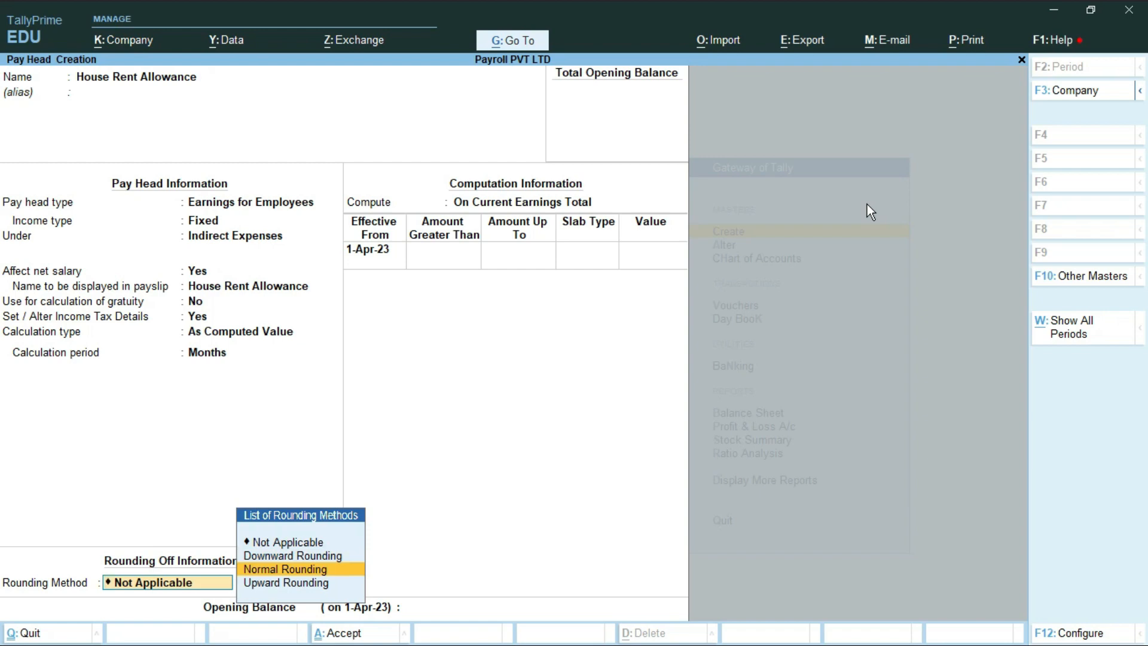
{"action": "key", "text": "Return"}
{"action": "type", "text": "1"}
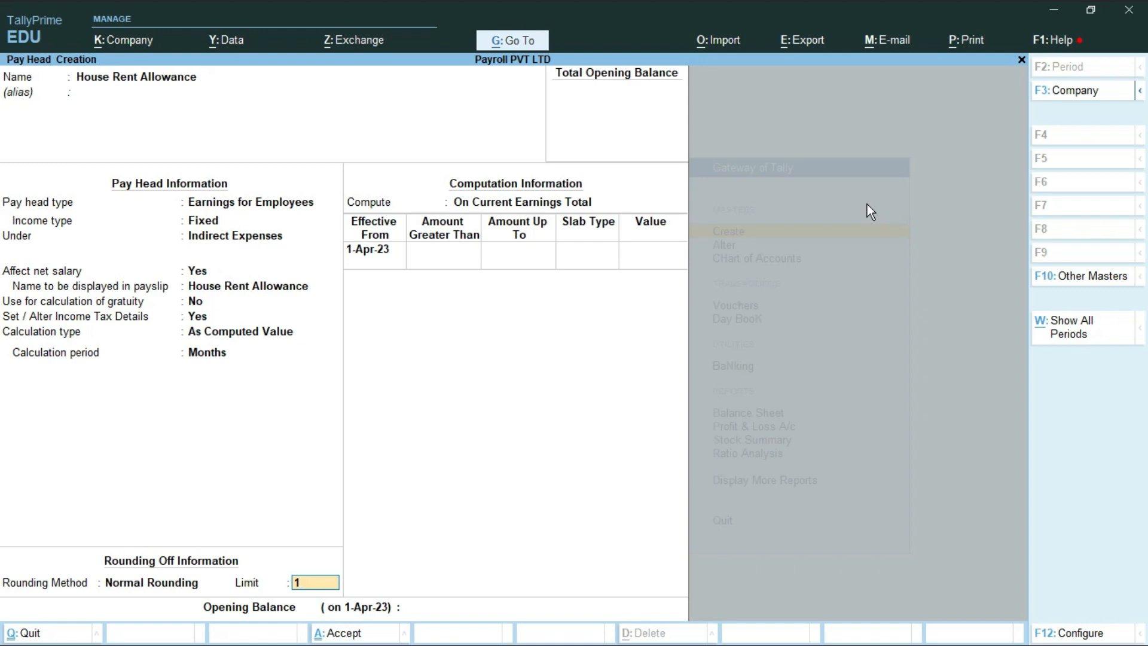
{"action": "key", "text": "Return"}
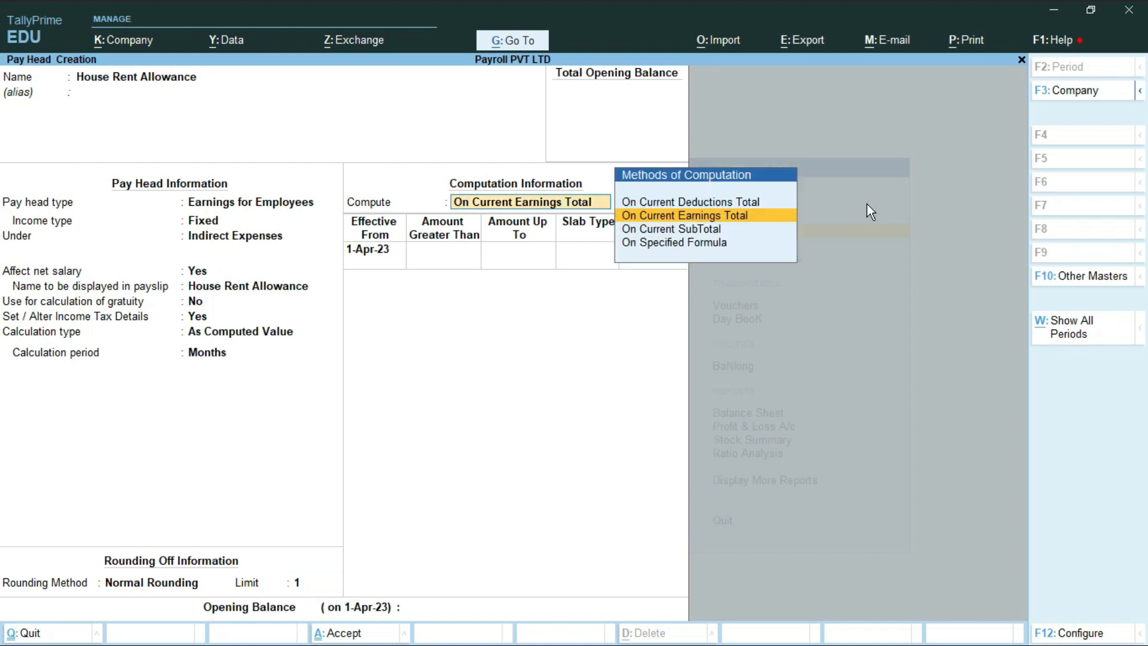
- Set the computation to On Specified Formula, with Basic Pay as the only pay head added to the formula
{"action": "key", "text": "Down"}
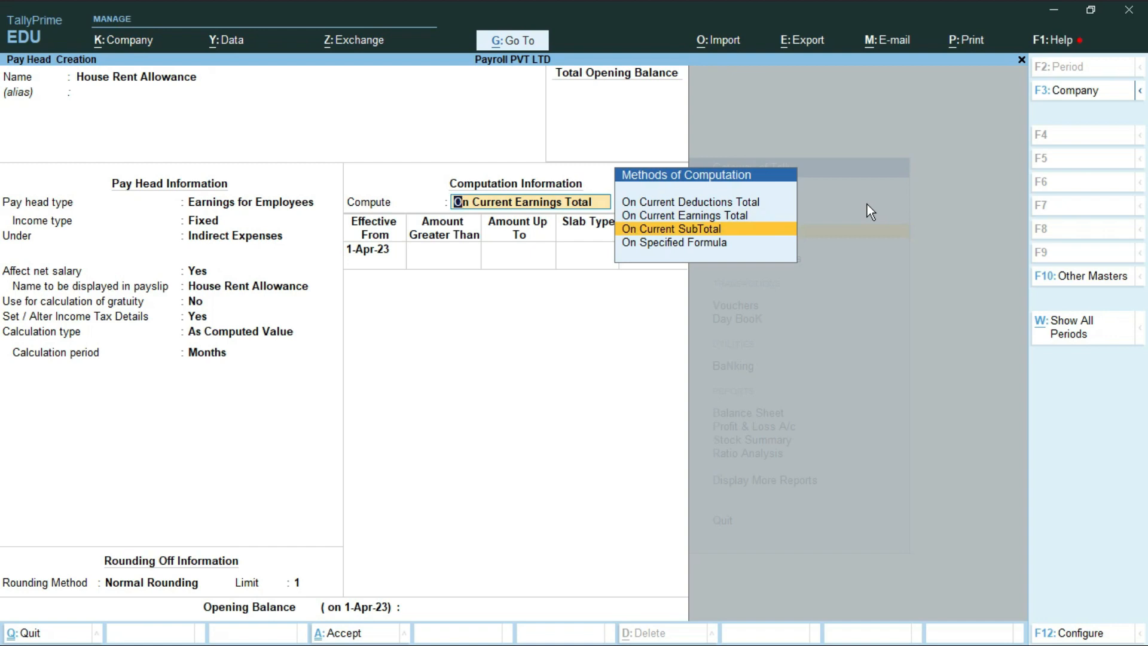
{"action": "key", "text": "Down"}
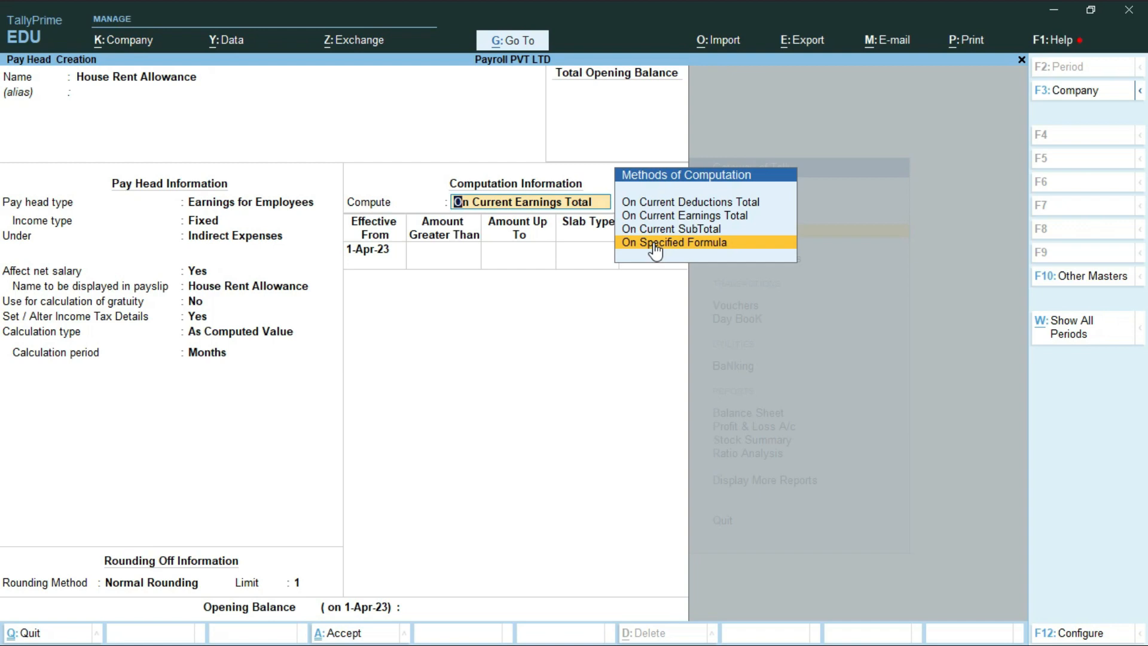
{"action": "key", "text": "ctrl"}
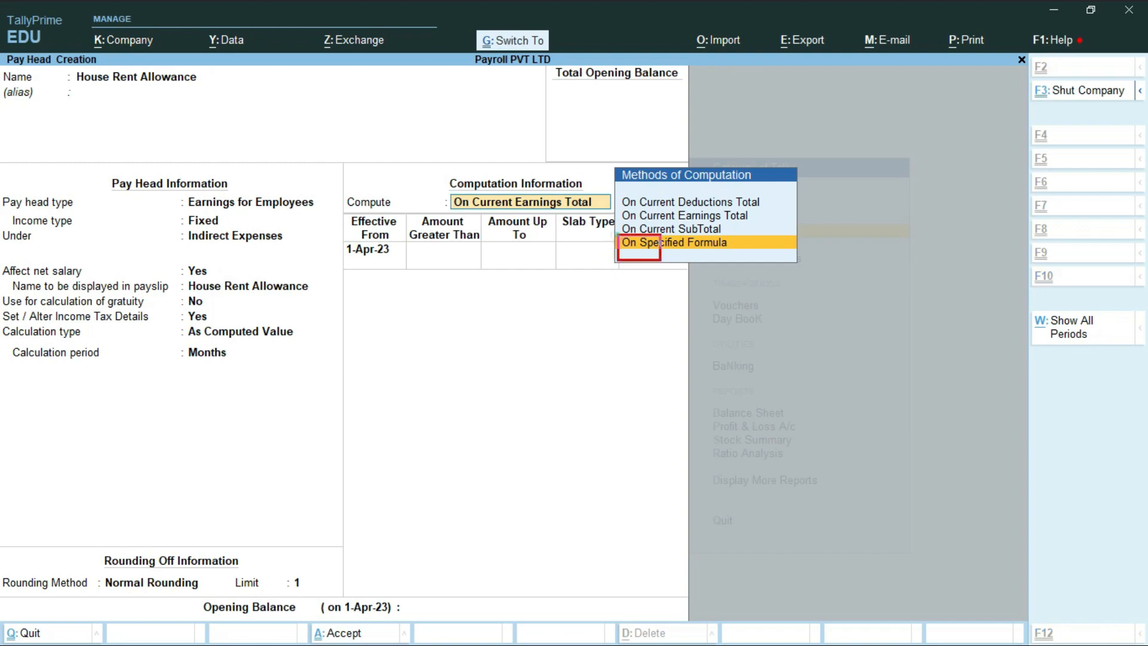
{"action": "left_click_drag", "start_coordinate": [660, 260], "coordinate": [737, 257]}
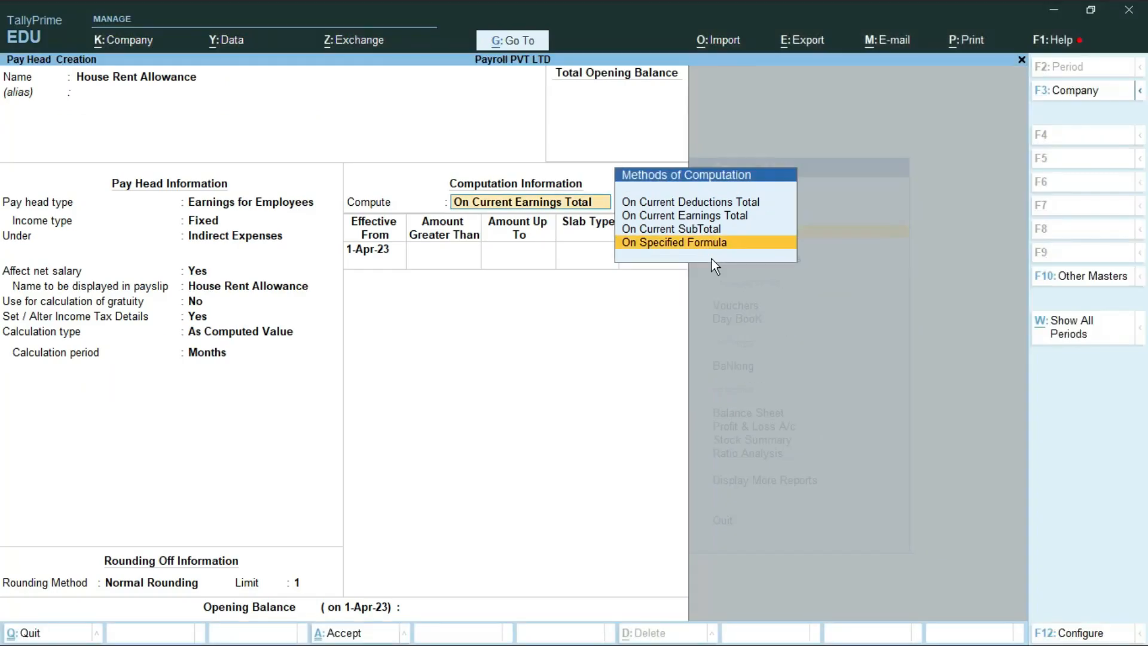
{"action": "key", "text": "Return"}
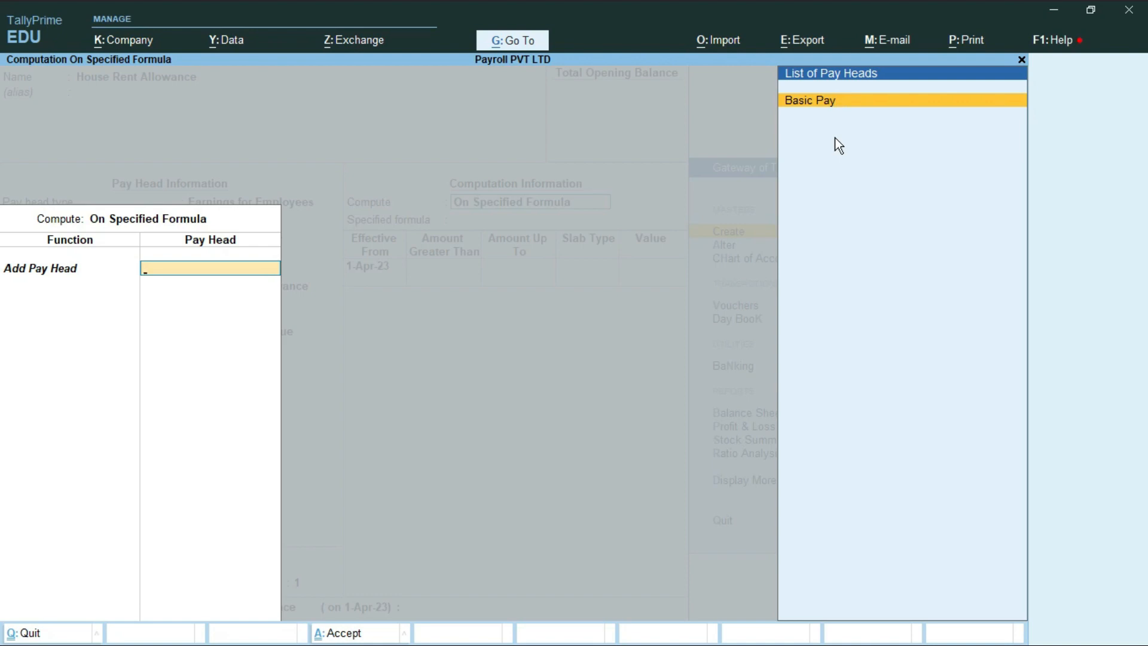
{"action": "key", "text": "Return"}
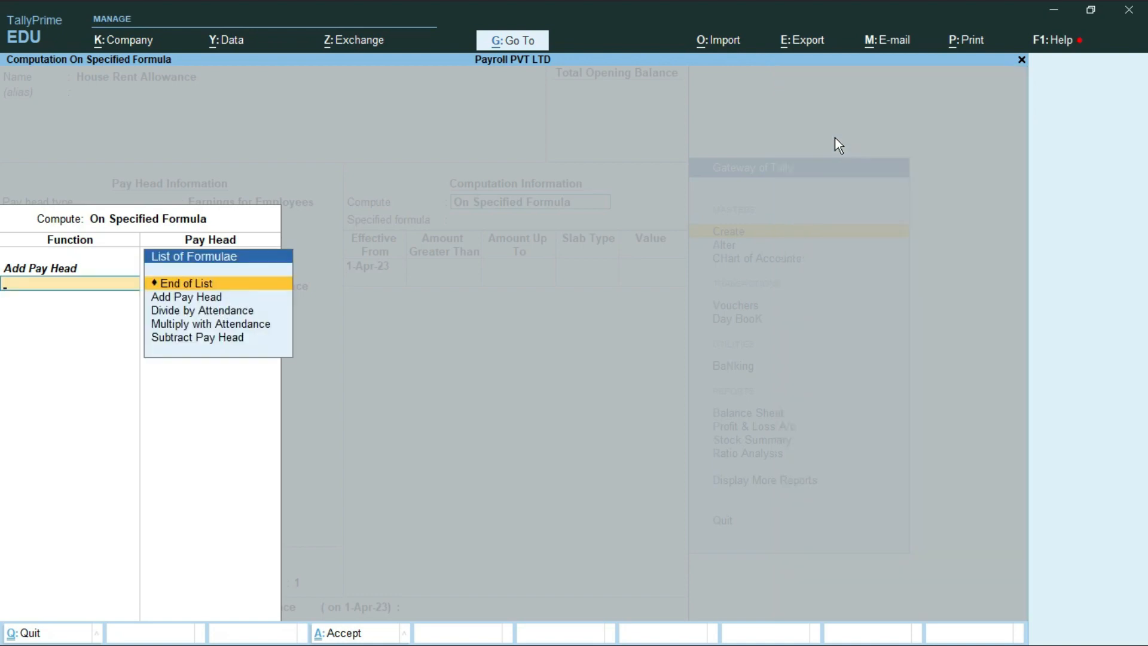
{"action": "key", "text": "Return"}
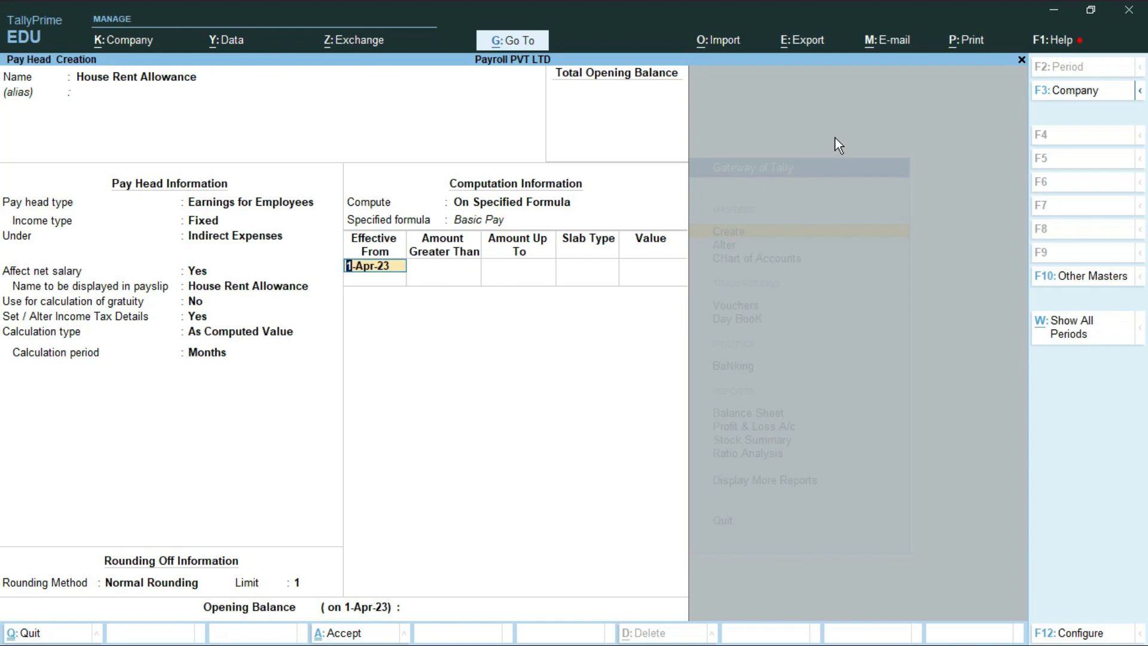
- Add a Percentage slab of 30% effective from 1-Apr-23 without an upper amount, and leave the opening balance blank
{"action": "key", "text": "Return"}
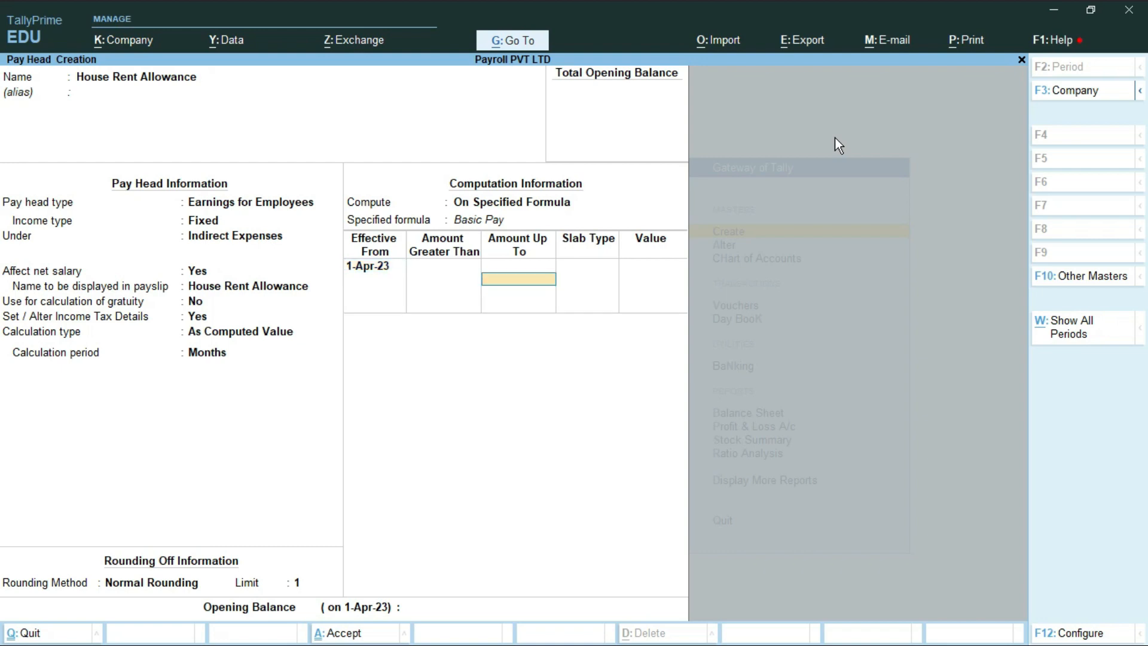
{"action": "key", "text": "Return"}
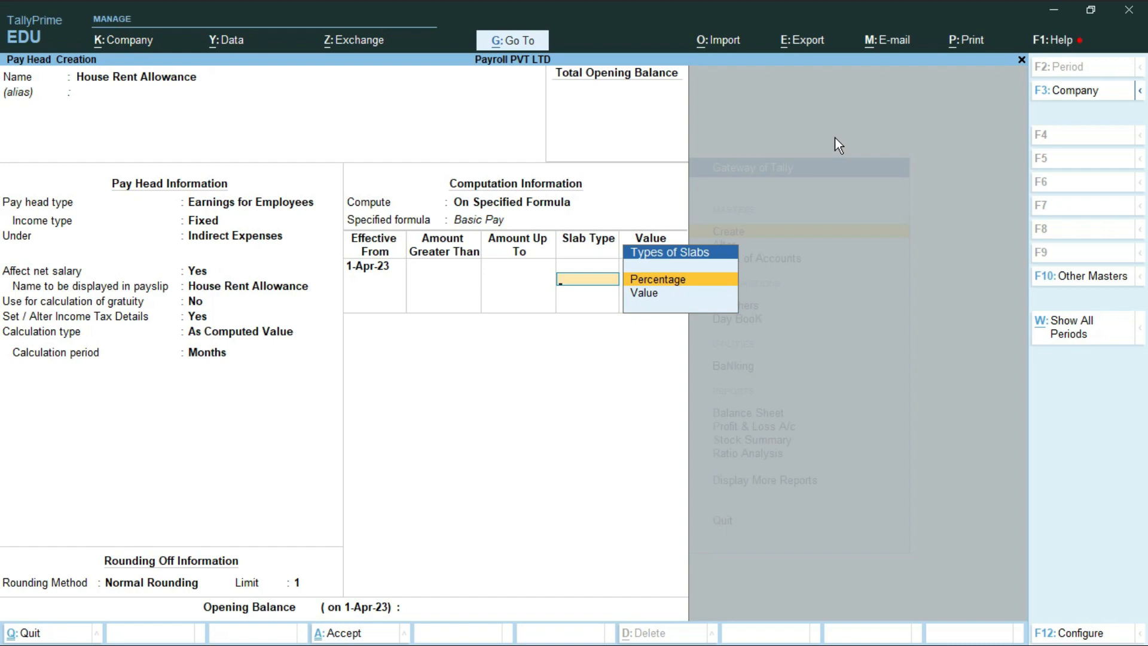
{"action": "key", "text": "Down"}
{"action": "key", "text": "Up"}
{"action": "key", "text": "Return"}
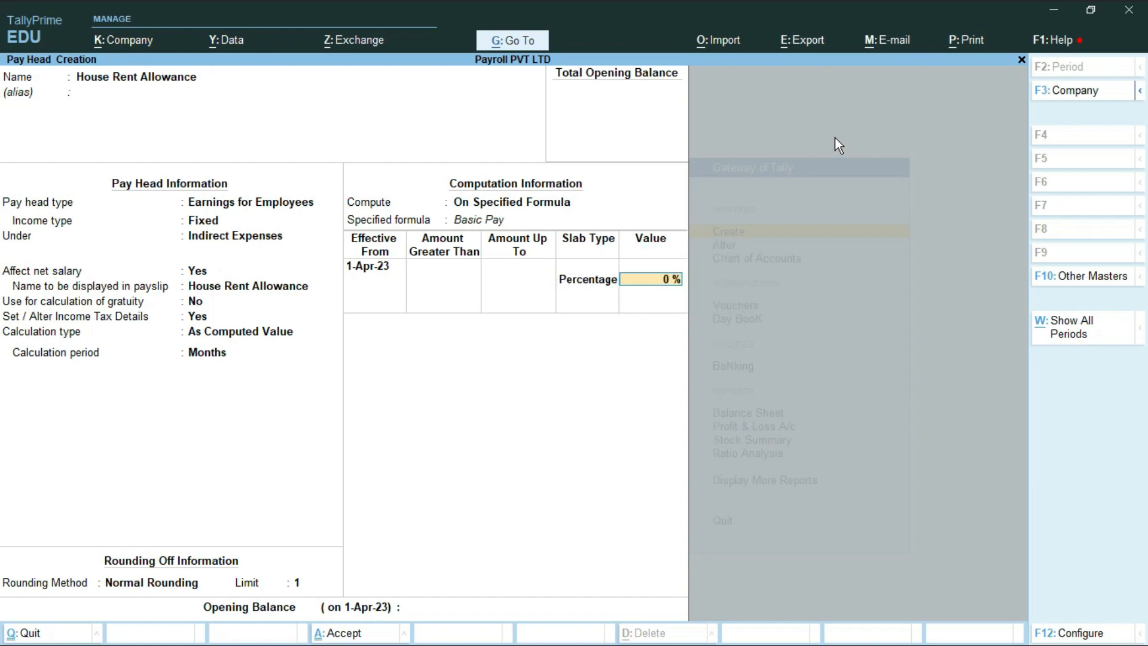
{"action": "type", "text": "30"}
{"action": "key", "text": "Return"}
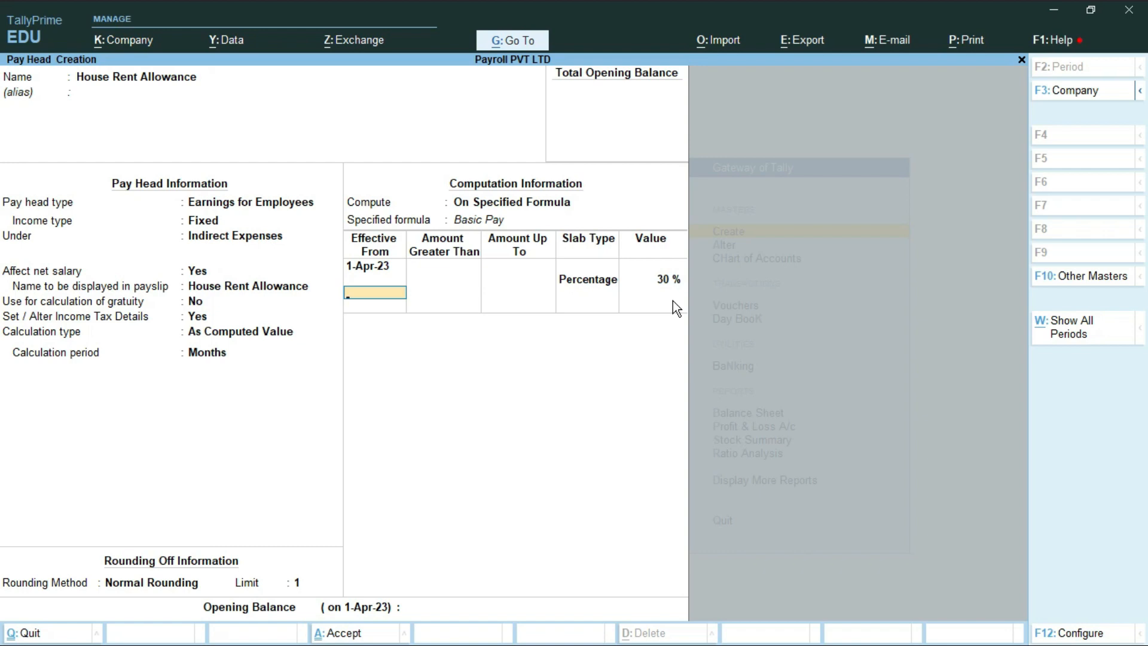
{"action": "key", "text": "Return"}
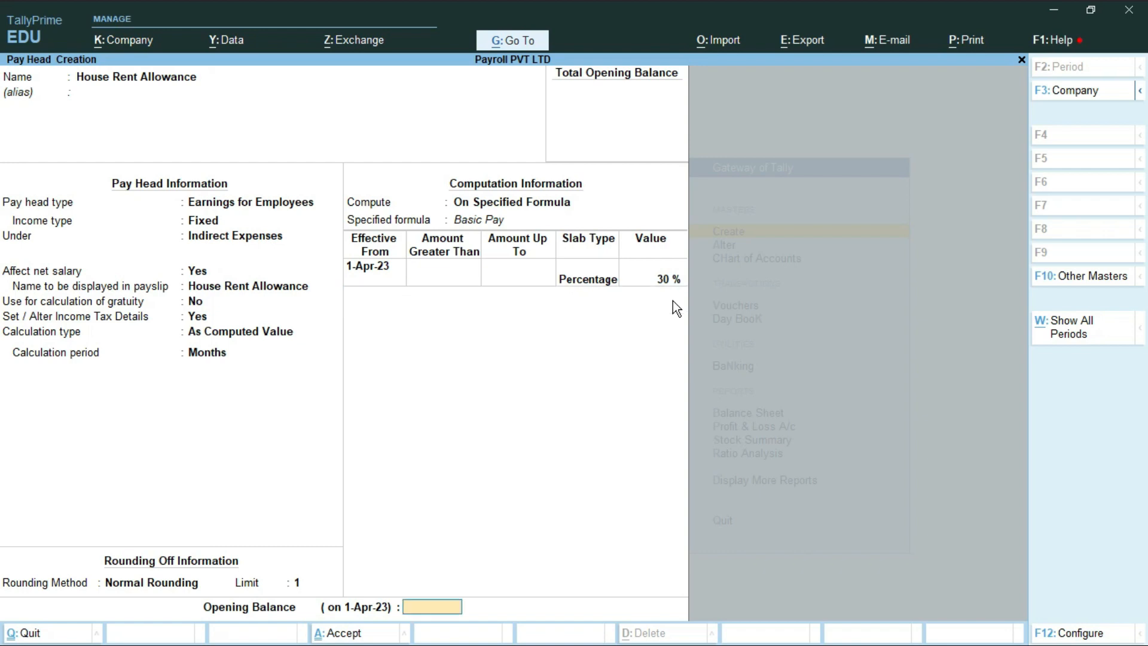
{"action": "key", "text": "Return"}
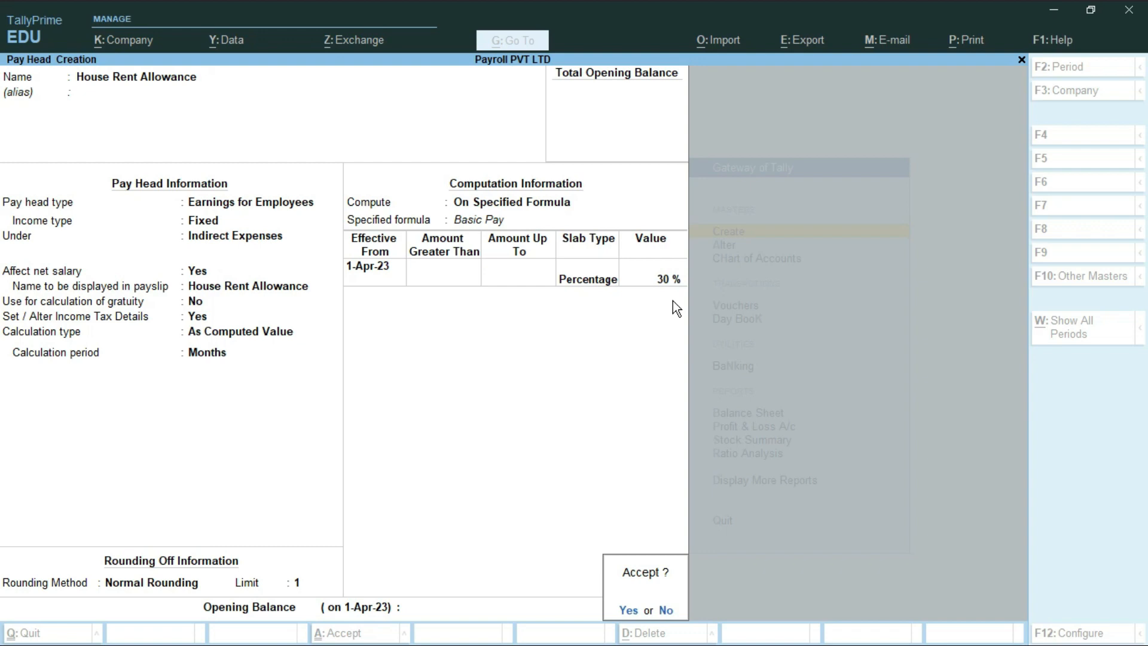
- Save the House Rent Allowance pay head and check the next earning pay head in the payroll PDF
{"action": "key", "text": "Return"}
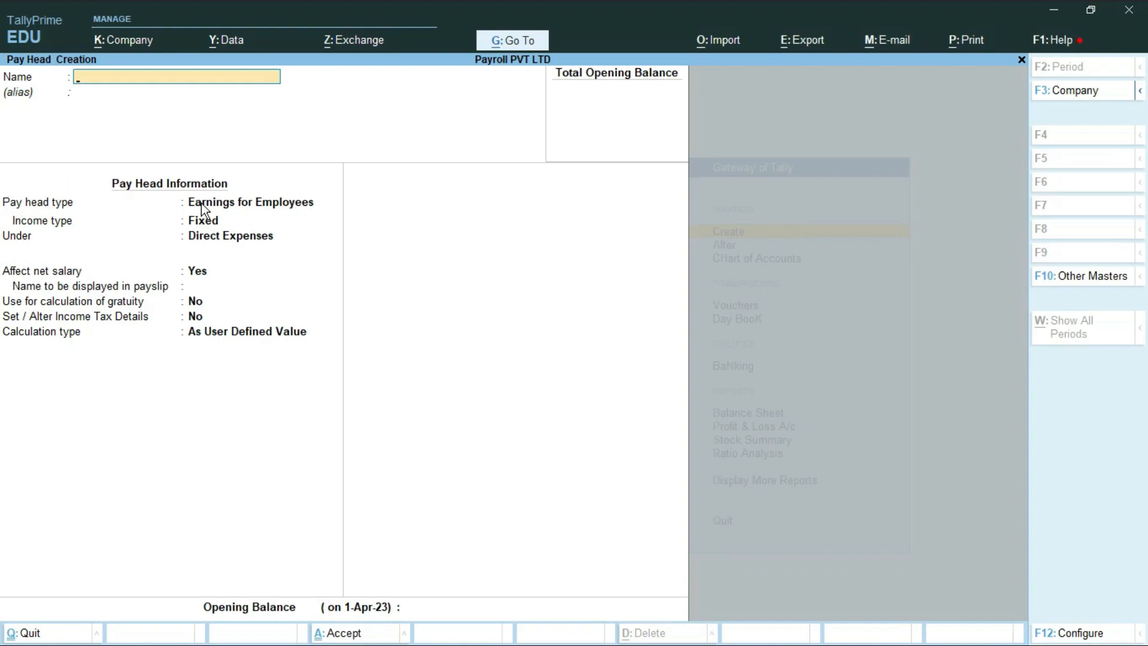
{"action": "key", "text": "alt+Tab"}
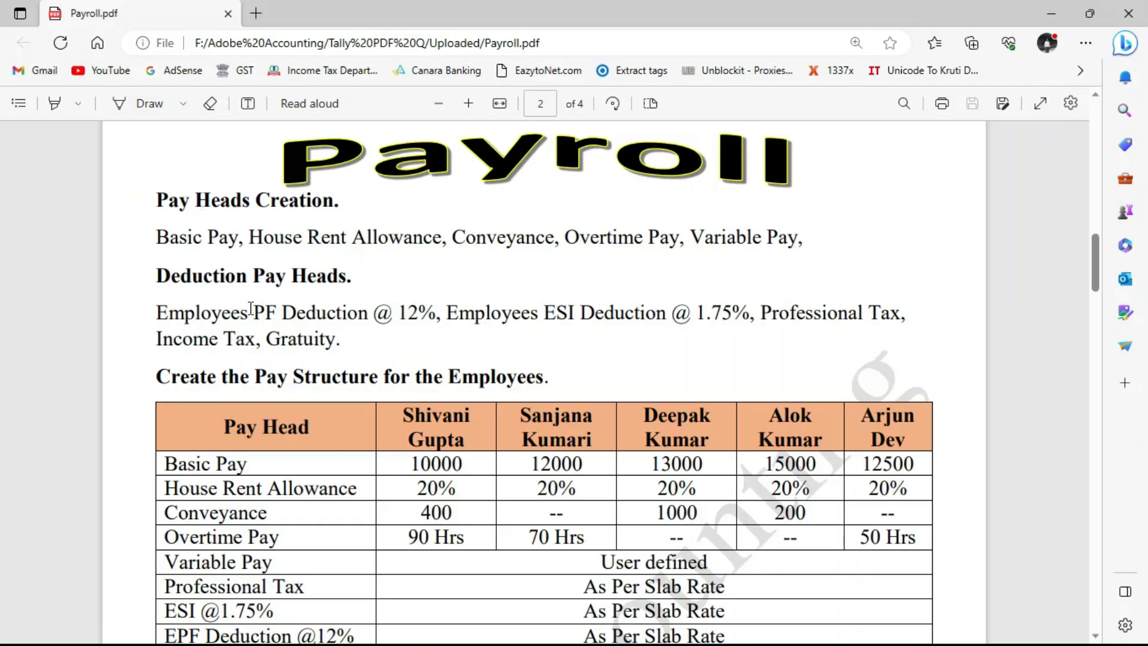
{"action": "left_click_drag", "start_coordinate": [453, 237], "coordinate": [556, 240]}
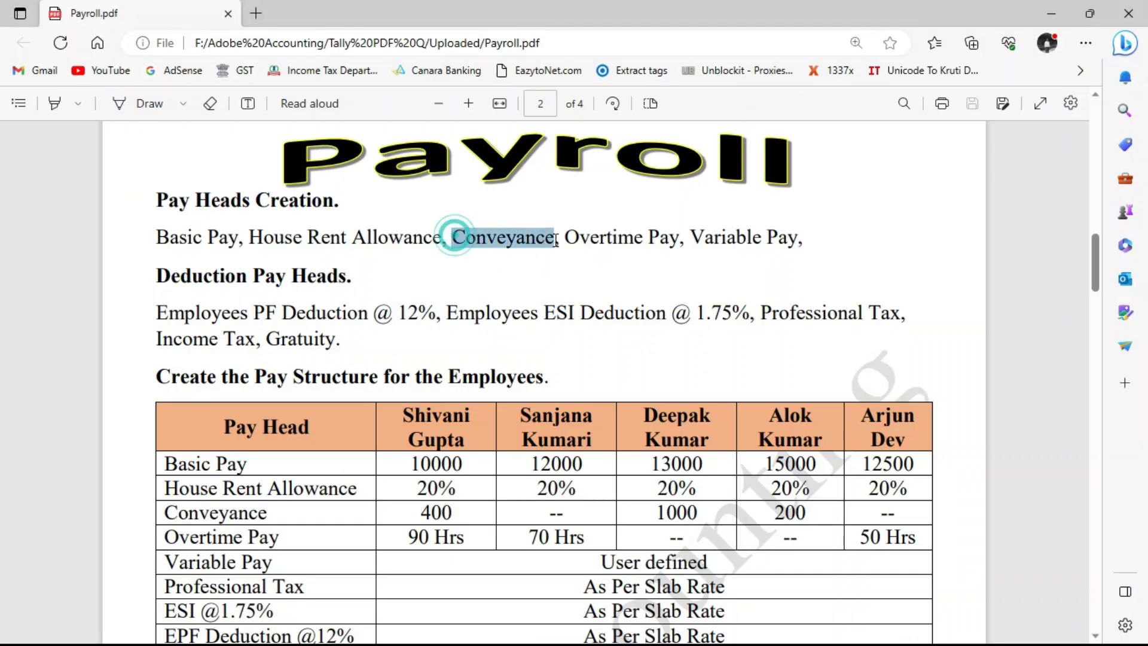
{"action": "left_click", "coordinate": [527, 249]}
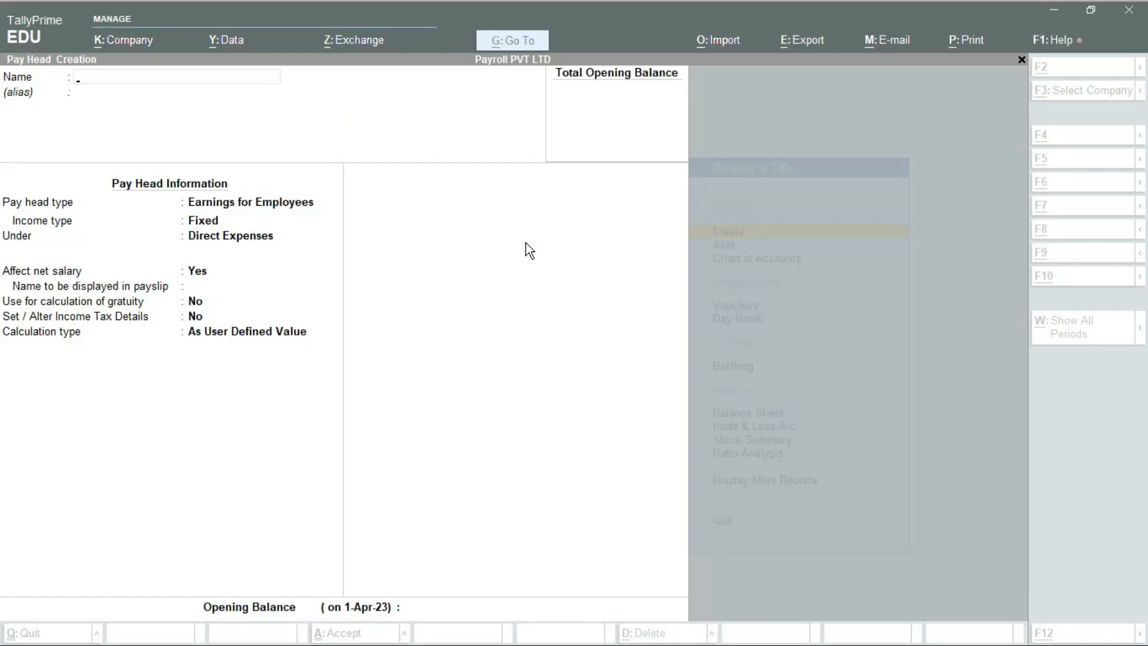
{"action": "key", "text": "alt+Tab"}
- Name the new pay head Conveyance without an alias, keeping the pay head type Earnings for Employees
{"action": "type", "text": "Con"}
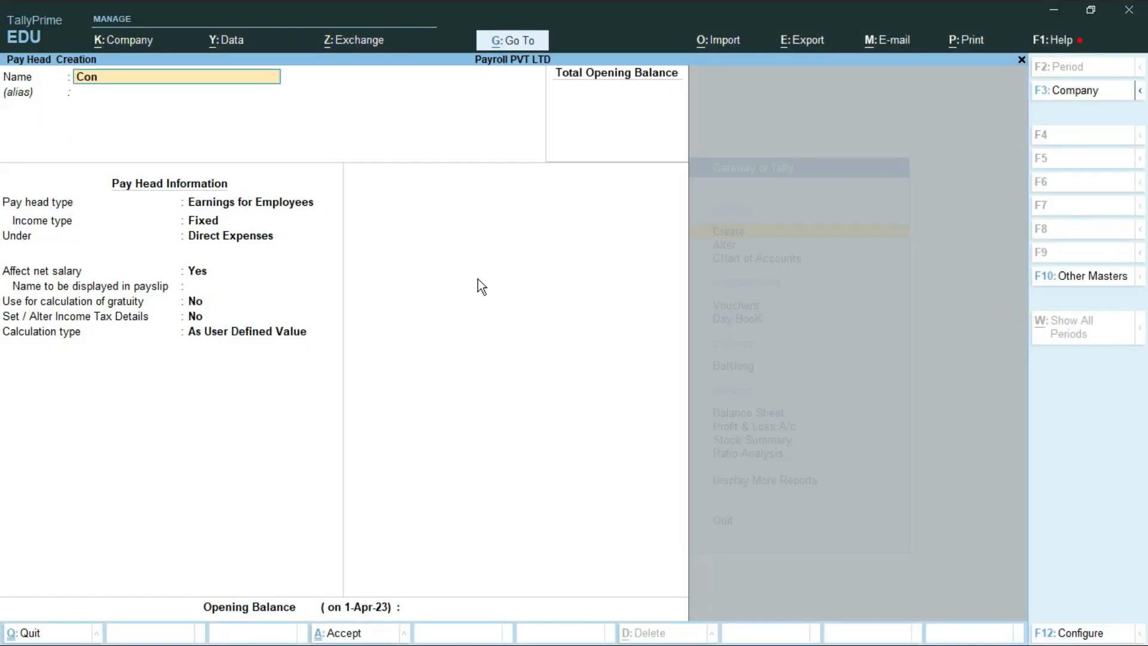
{"action": "type", "text": "veyance"}
{"action": "key", "text": "Return"}
{"action": "key", "text": "Return"}
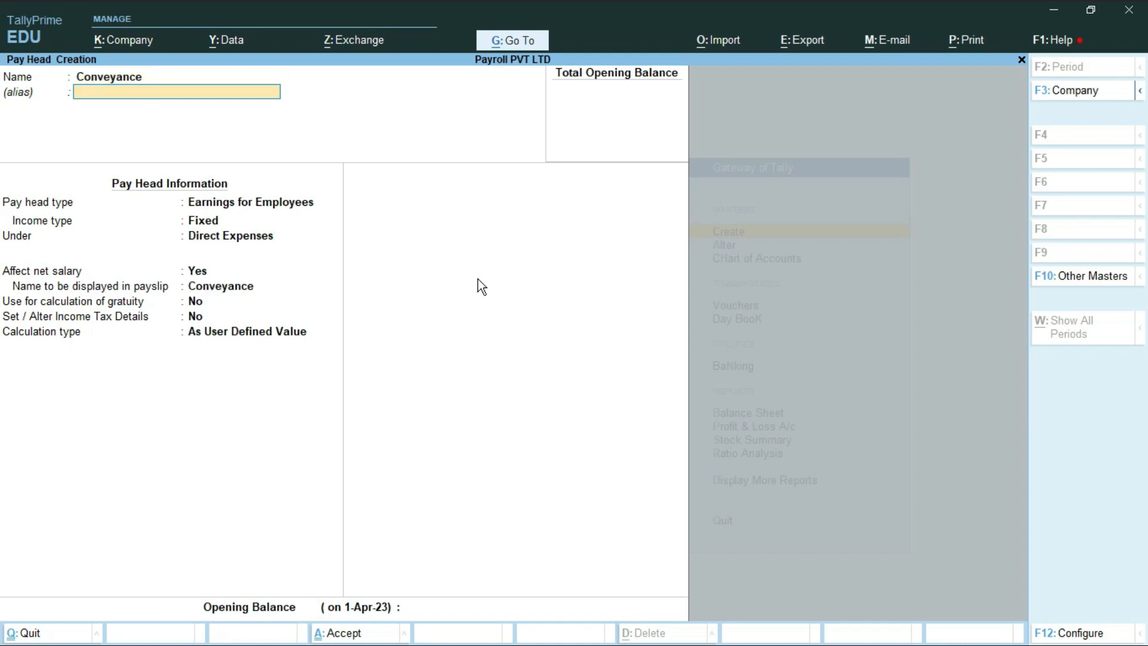
{"action": "key", "text": "Return"}
{"action": "key", "text": "Return"}
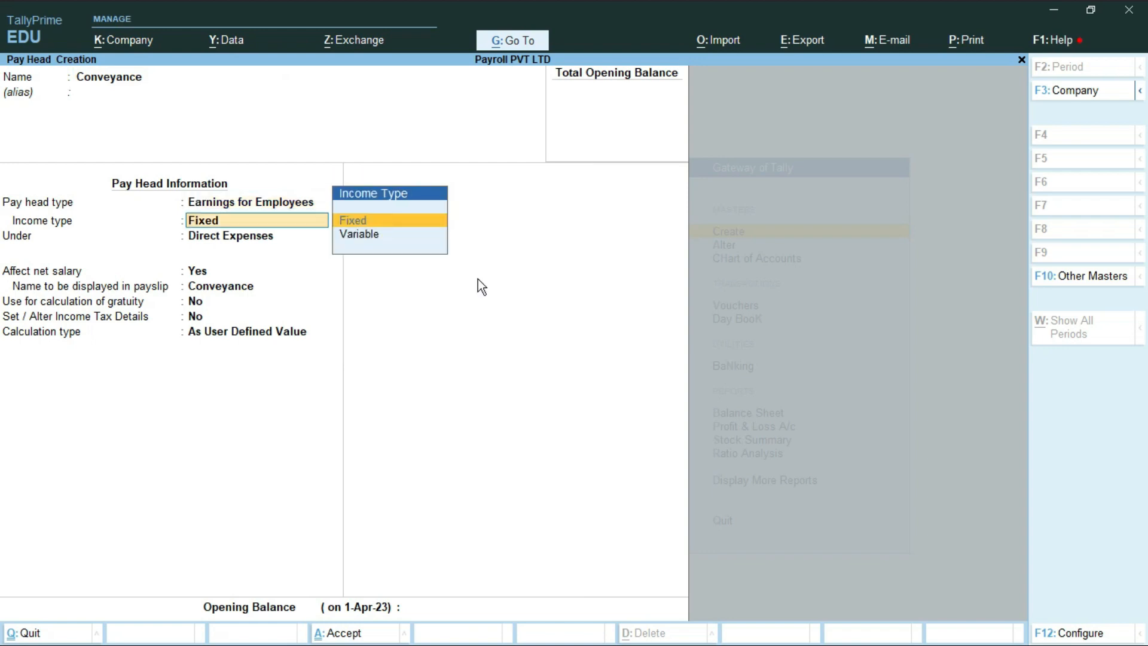
- Place Conveyance under Indirect Expenses as Fixed income, keeping its payslip name and leaving it out of the gratuity calculation
{"action": "type", "text": "I"}
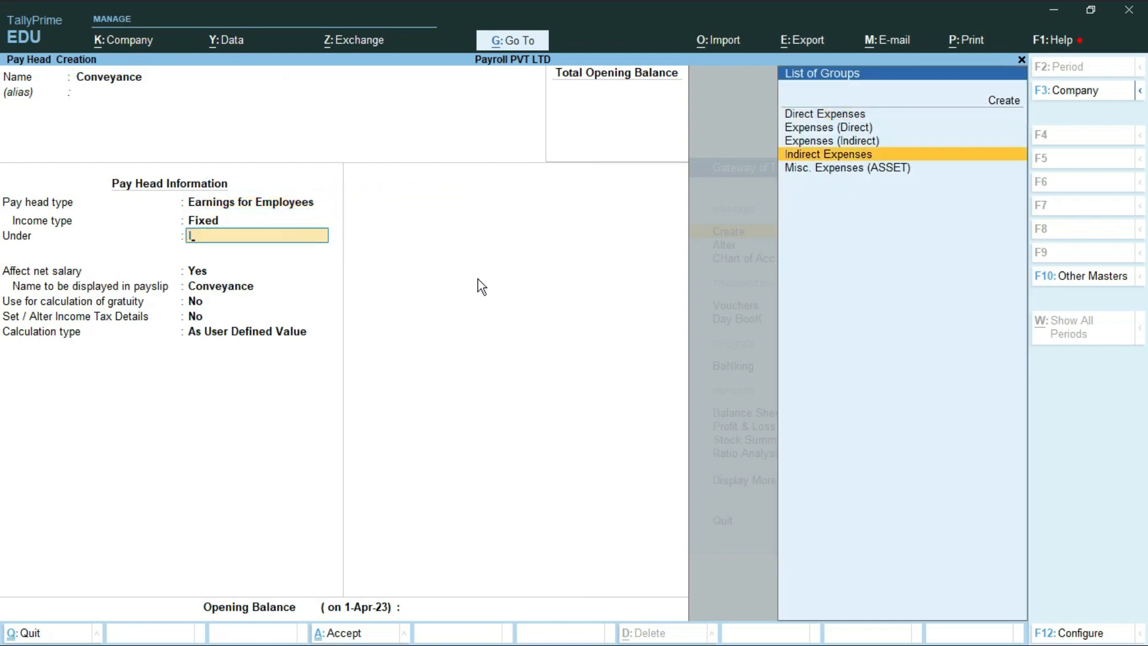
{"action": "key", "text": "Return"}
{"action": "key", "text": "Return"}
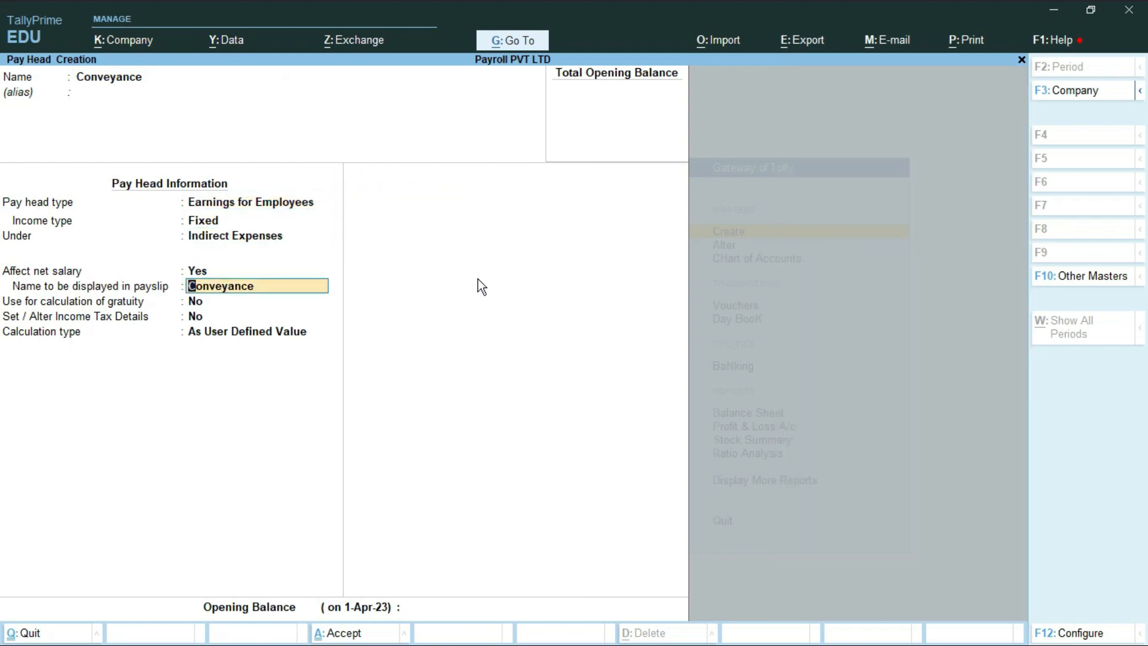
{"action": "key", "text": "Return"}
{"action": "key", "text": "Return"}
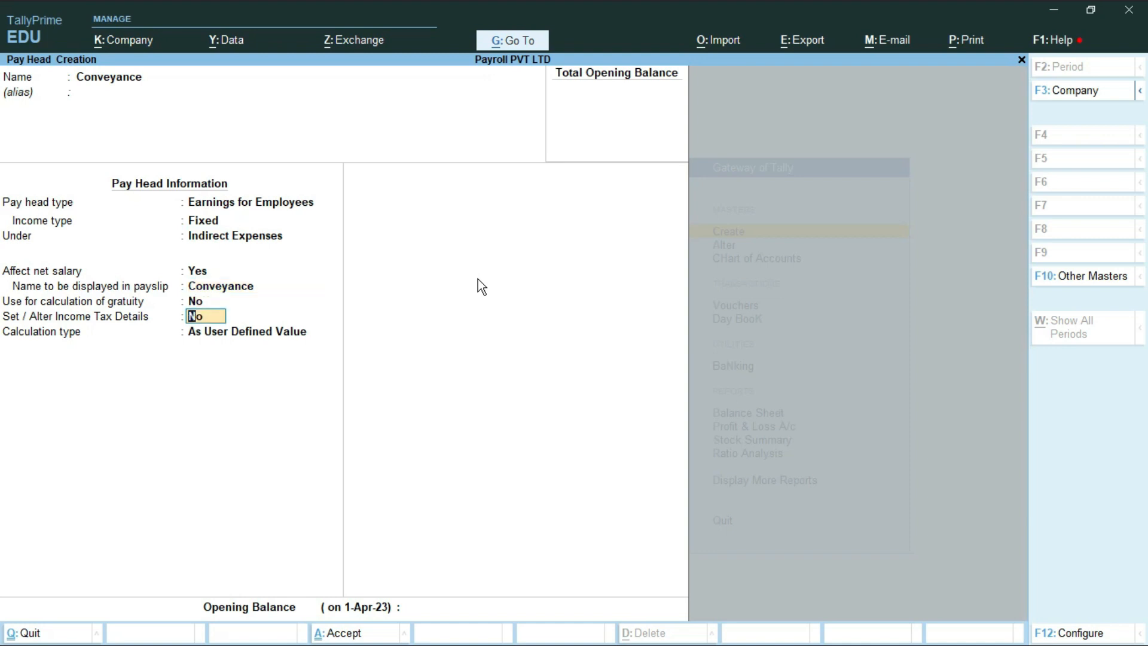
- Enable income tax details for Conveyance with the component Field Area Allowance, keeping On Projected Value and TDS deduction across periods
{"action": "key", "text": "ctrl"}
{"action": "mouse_move", "coordinate": [3, 308]}
{"action": "left_mouse_down"}
{"action": "mouse_move", "coordinate": [164, 341]}
{"action": "mouse_move", "coordinate": [228, 326]}
{"action": "left_mouse_up"}
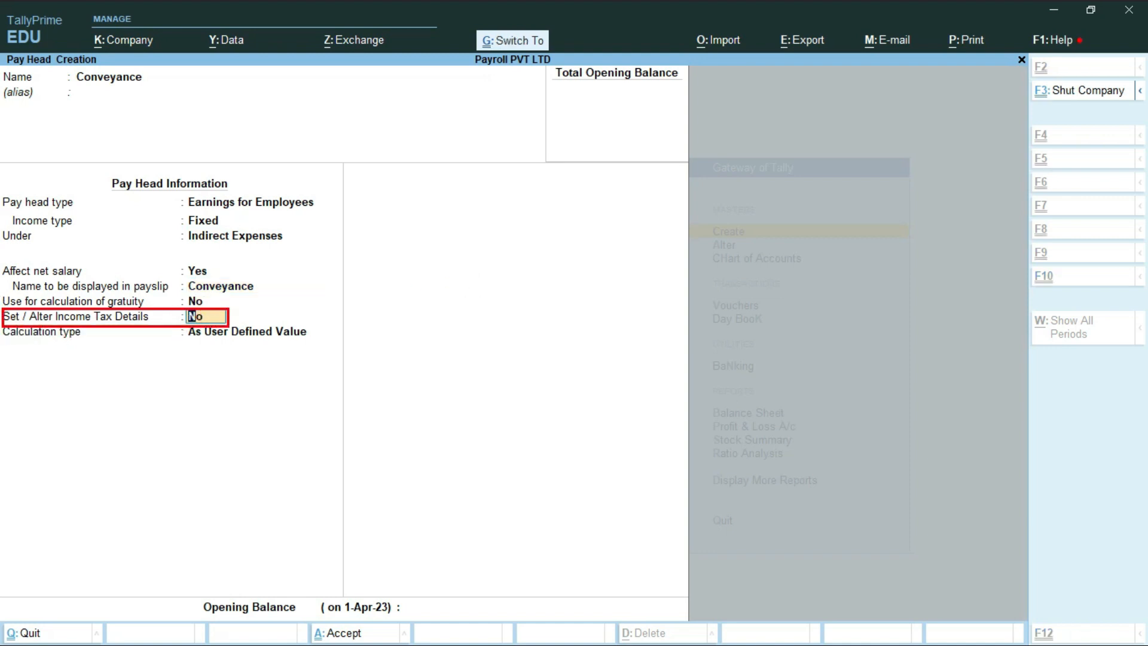
{"action": "right_click", "coordinate": [192, 316]}
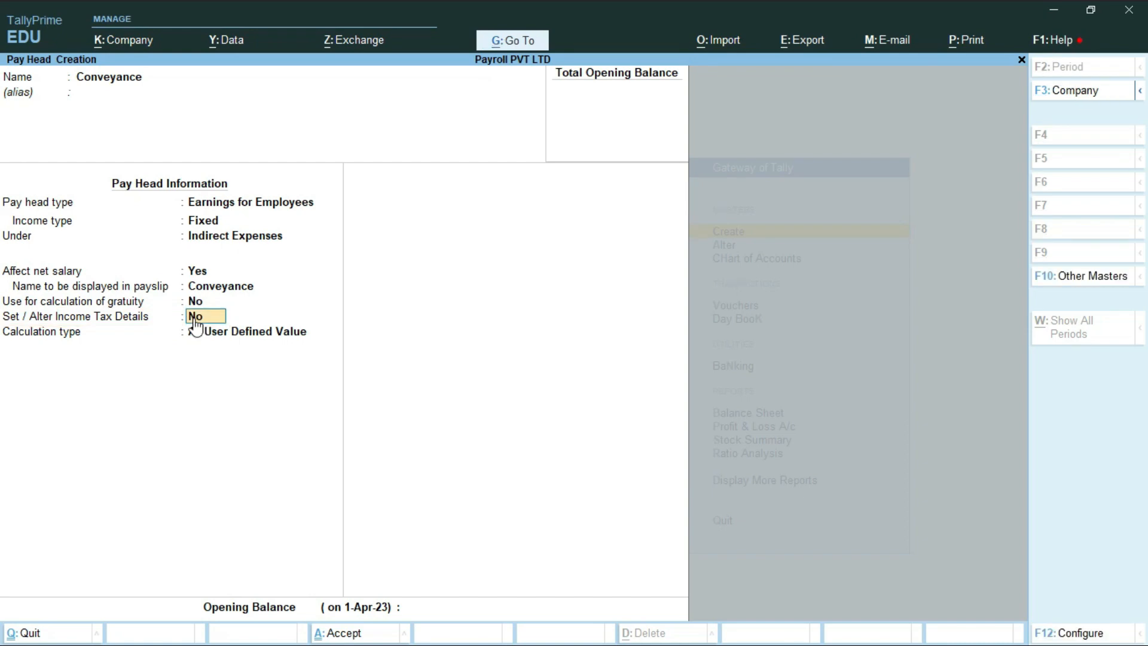
{"action": "key", "text": "y"}
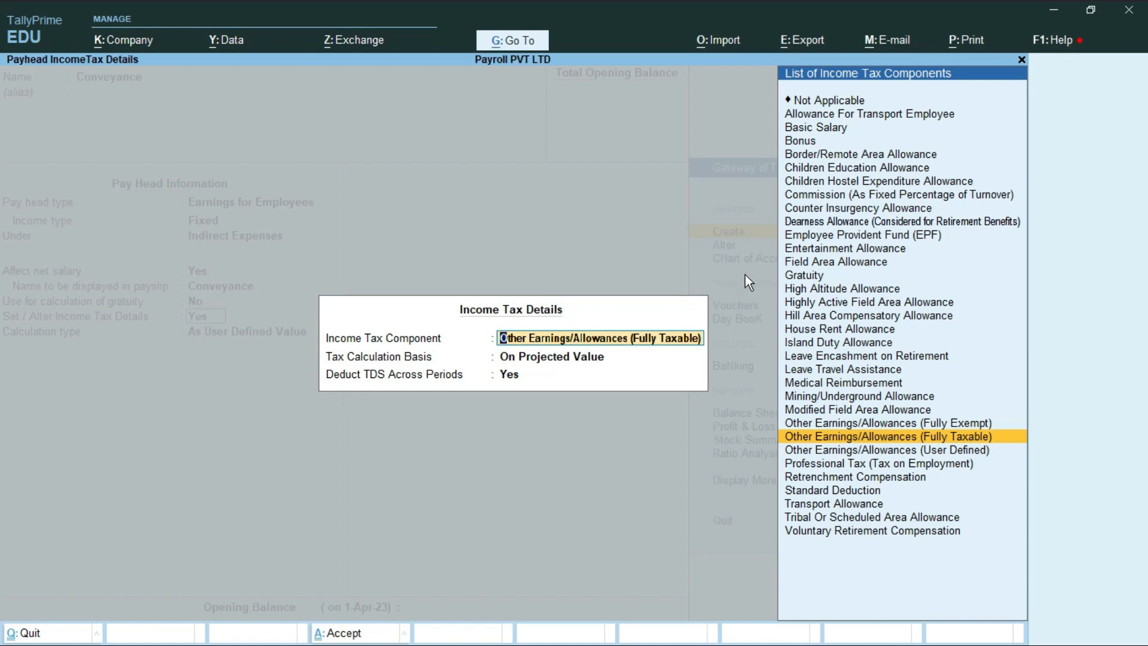
{"action": "type", "text": "F"}
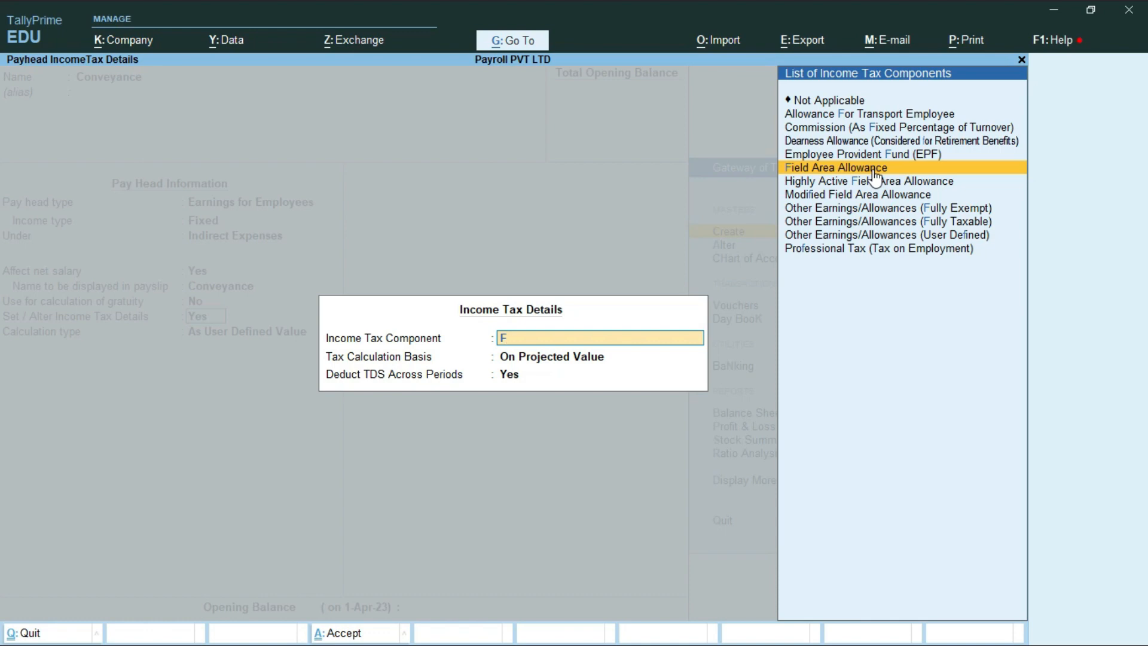
{"action": "key", "text": "Return"}
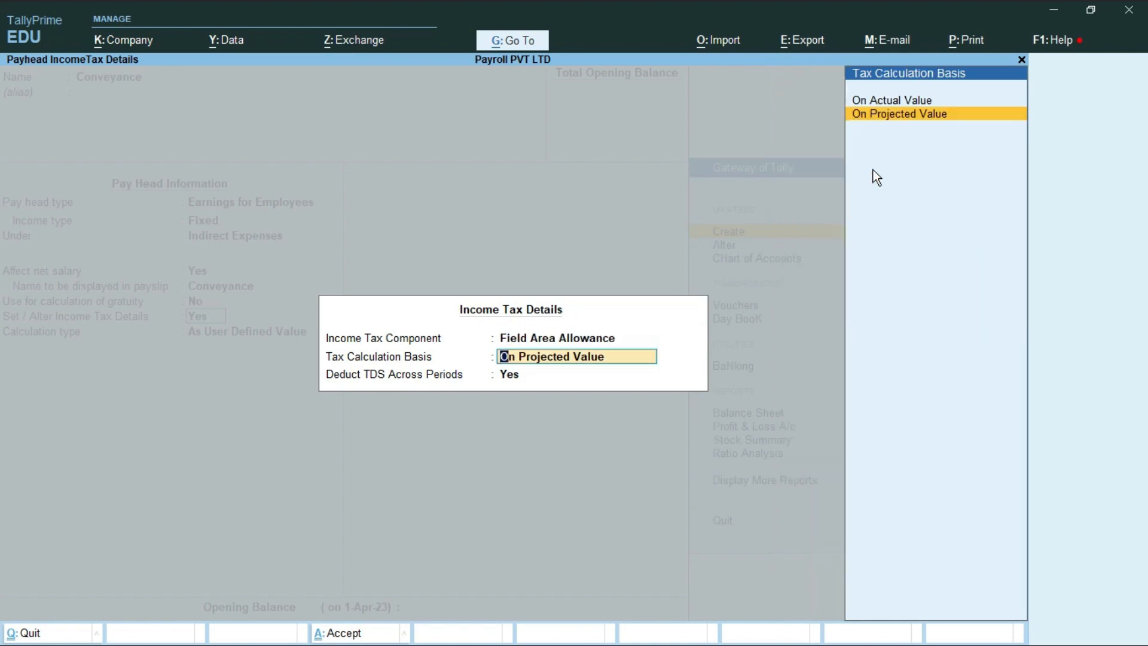
{"action": "key", "text": "Return"}
{"action": "key", "text": "Return"}
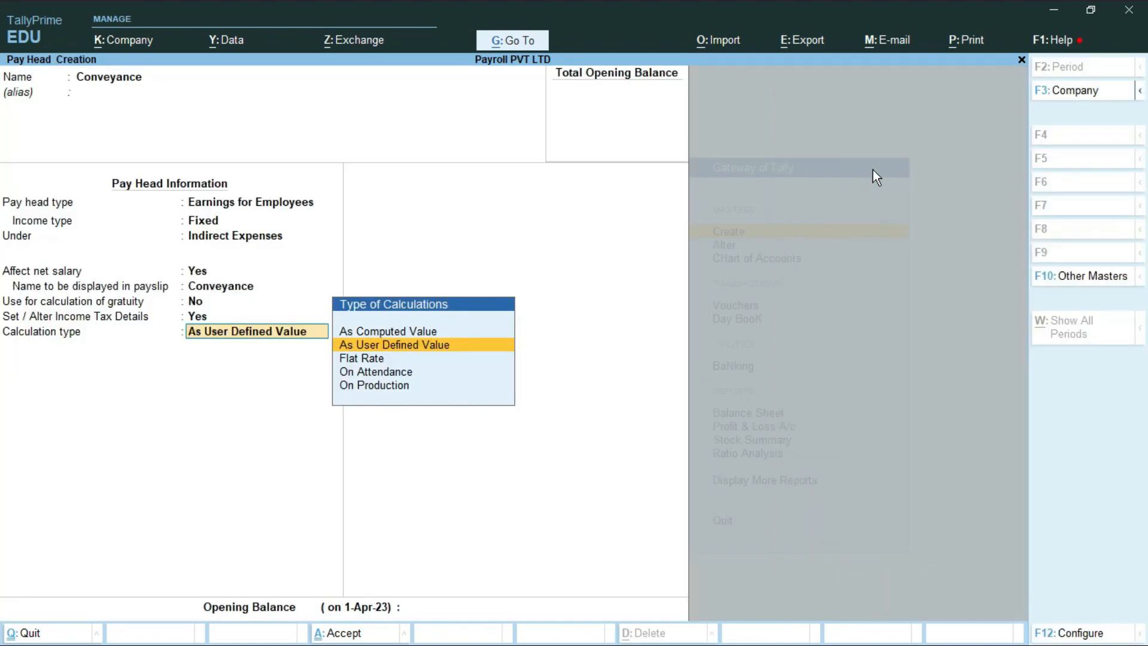
- Set the calculation type of Conveyance to Flat Rate with Months as the calculation period
{"action": "key", "text": "Down"}
{"action": "key", "text": "Down"}
{"action": "key", "text": "Down"}
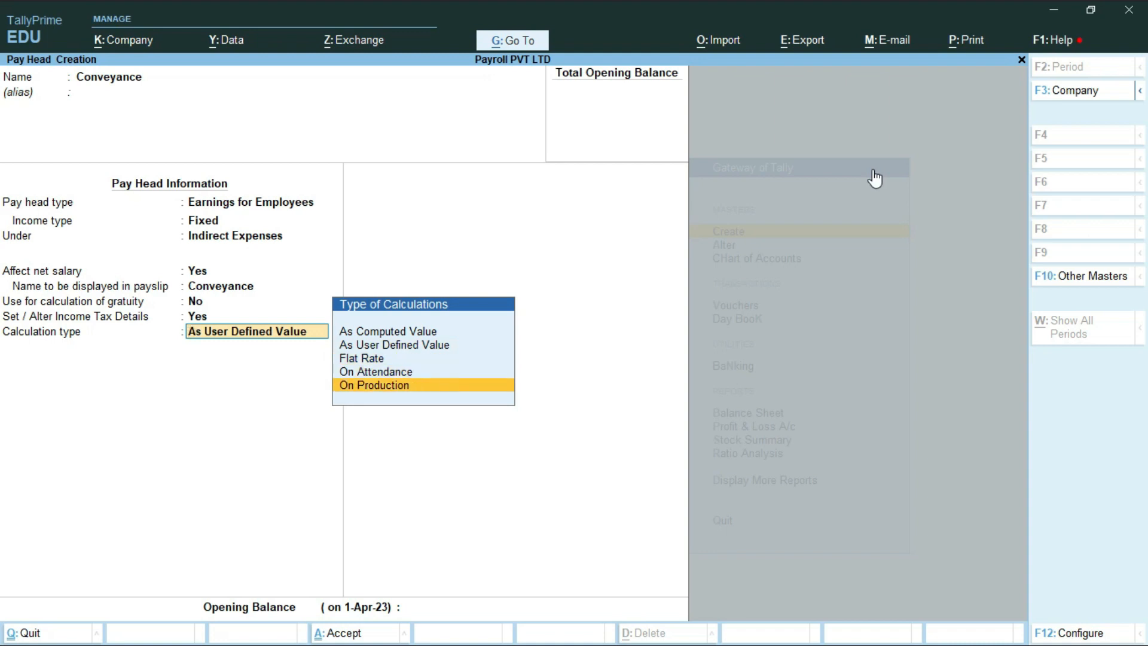
{"action": "key", "text": "Up"}
{"action": "key", "text": "Up"}
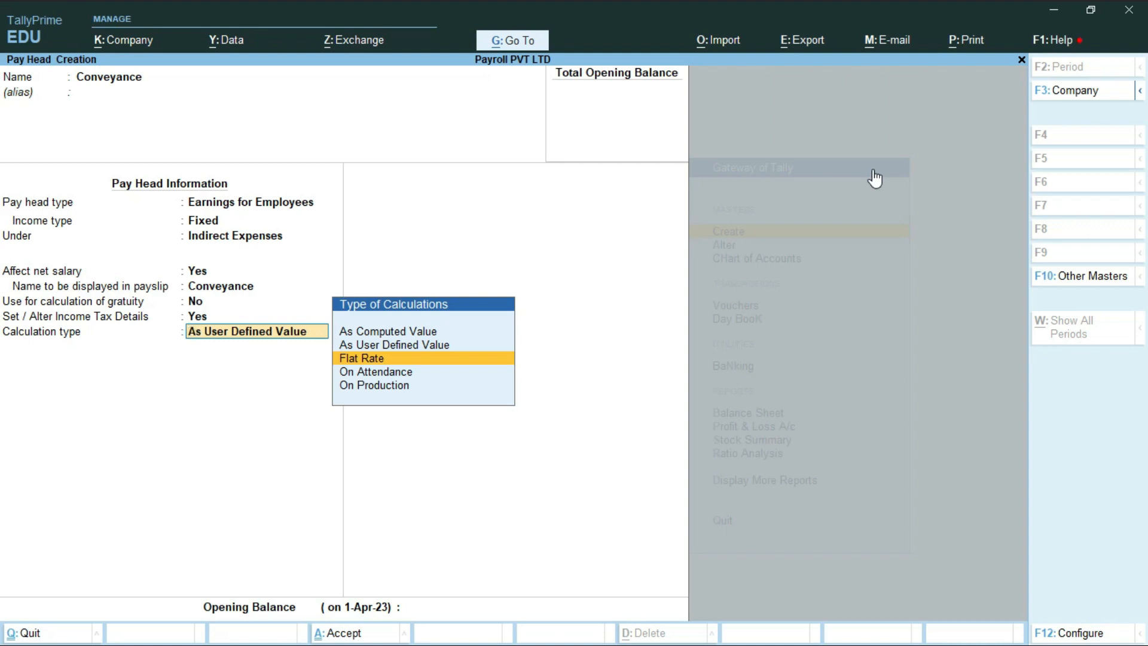
{"action": "key", "text": "Return"}
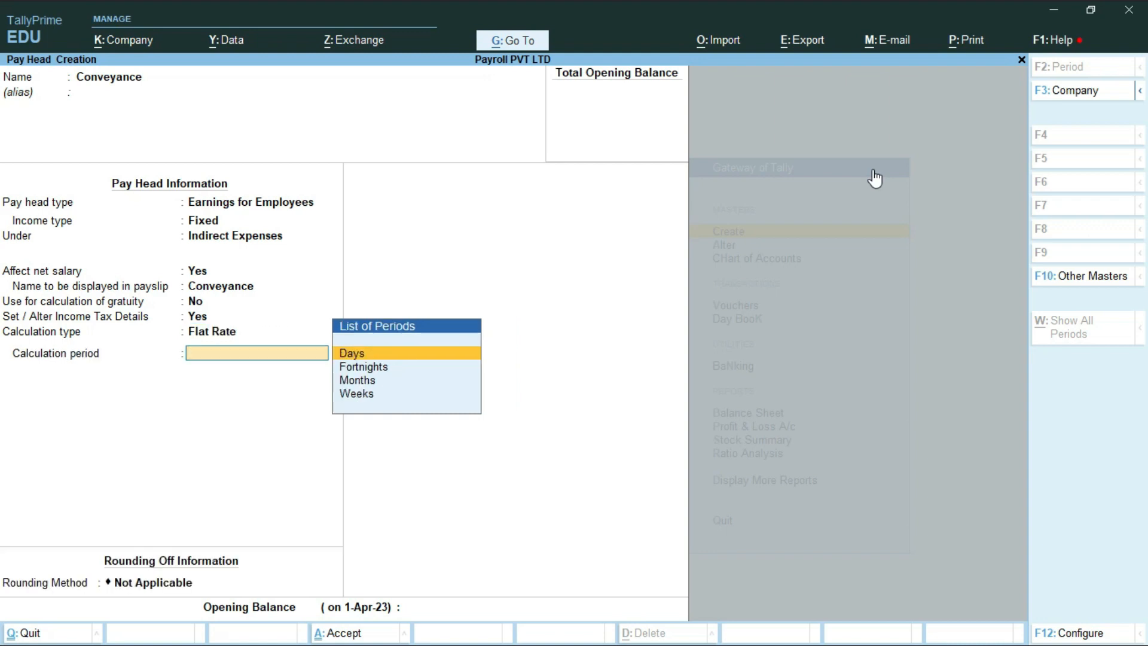
{"action": "key", "text": "Down"}
{"action": "key", "text": "Down"}
{"action": "key", "text": "Down"}
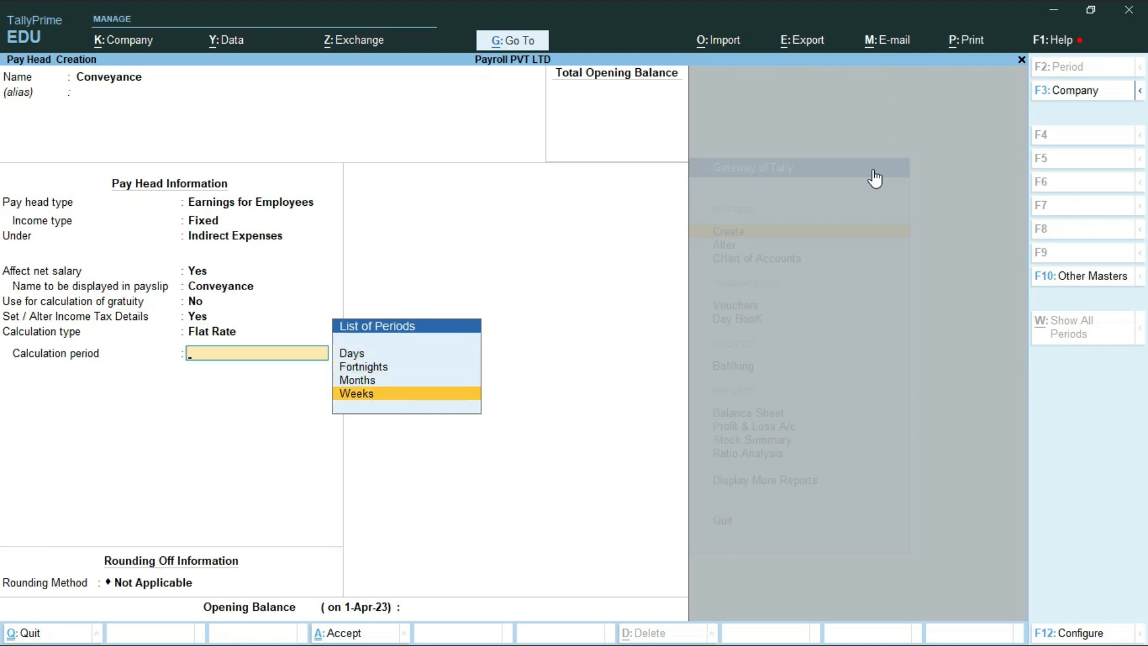
{"action": "key", "text": "Up"}
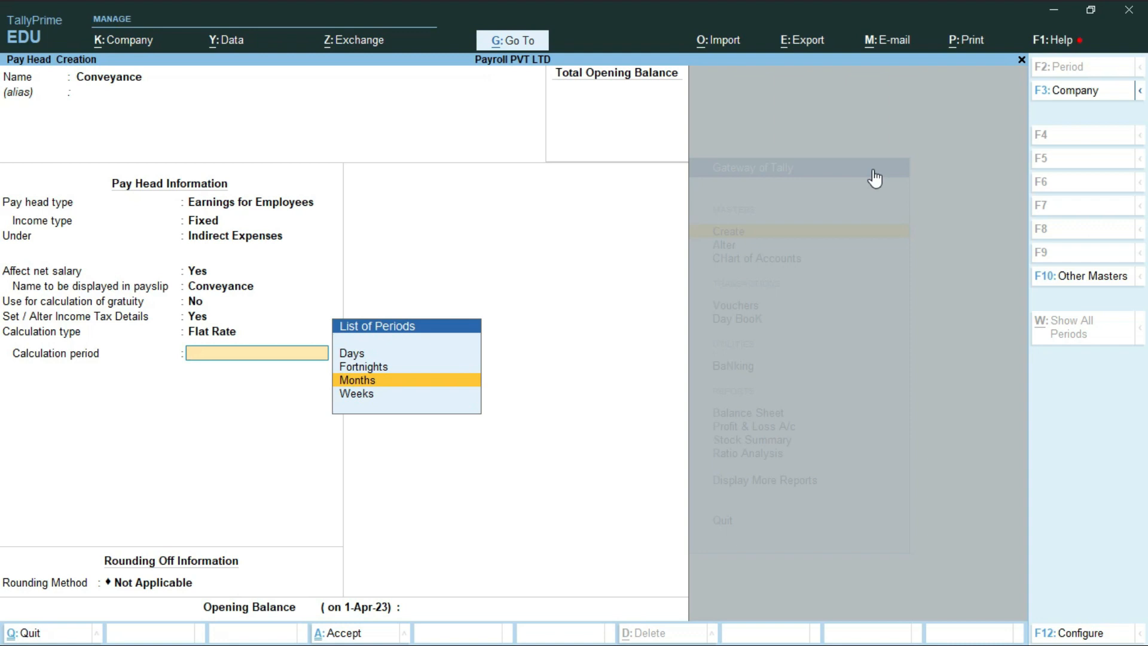
{"action": "key", "text": "Return"}
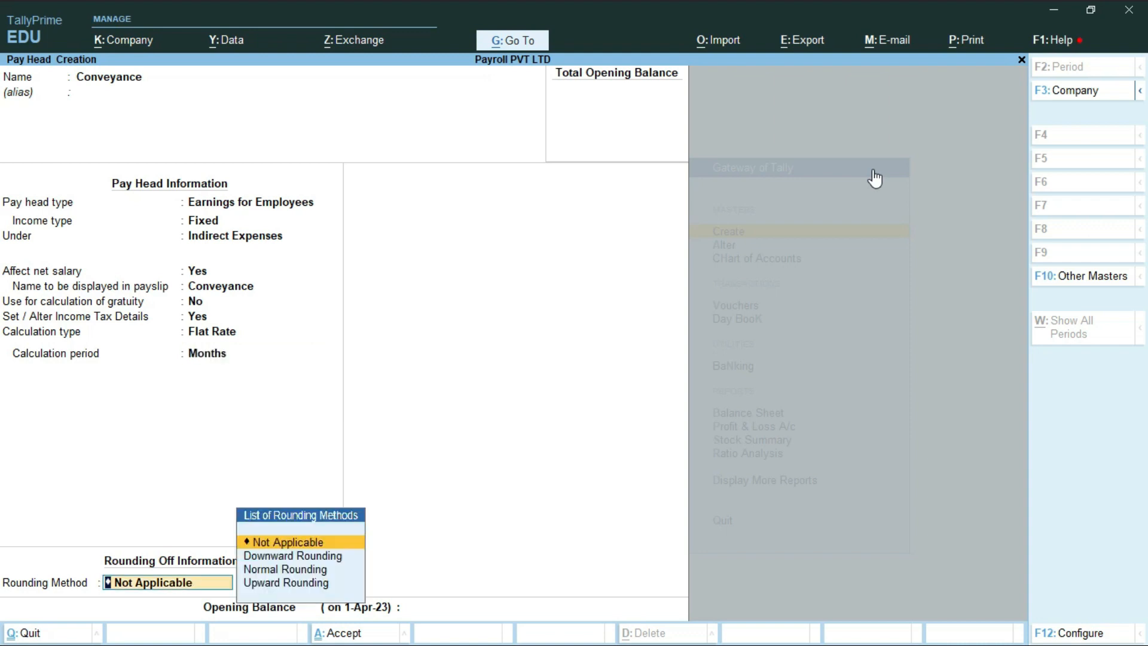
- Set Normal Rounding with a limit of 1, leave the opening balance blank, and save the Conveyance pay head
{"action": "key", "text": "Down"}
{"action": "key", "text": "Down"}
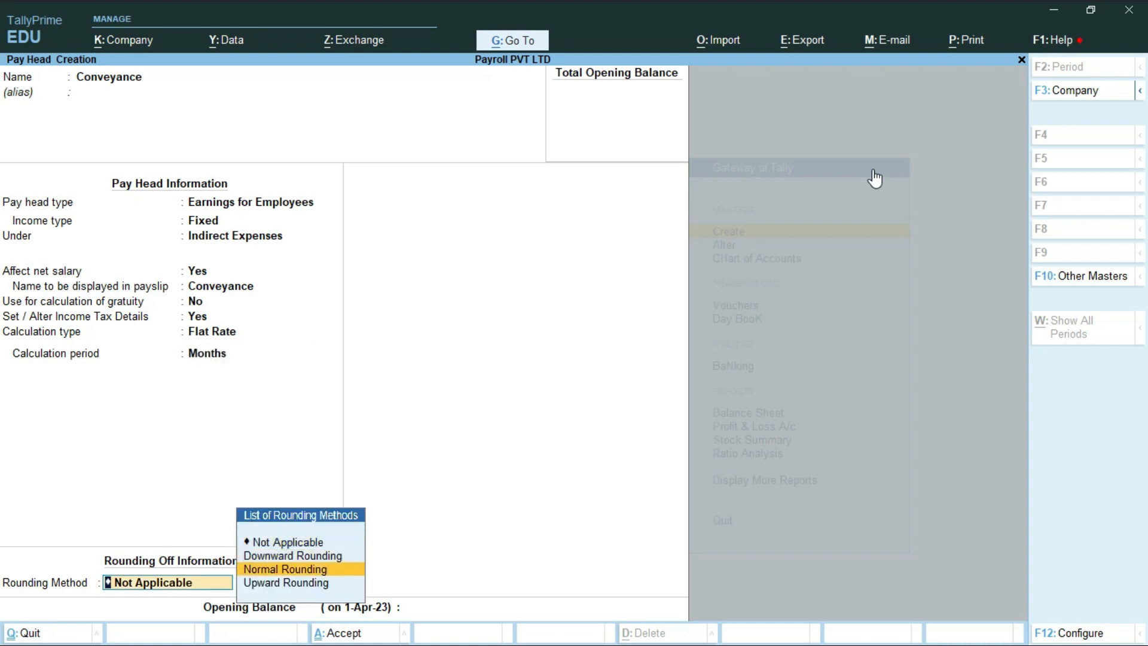
{"action": "key", "text": "Return"}
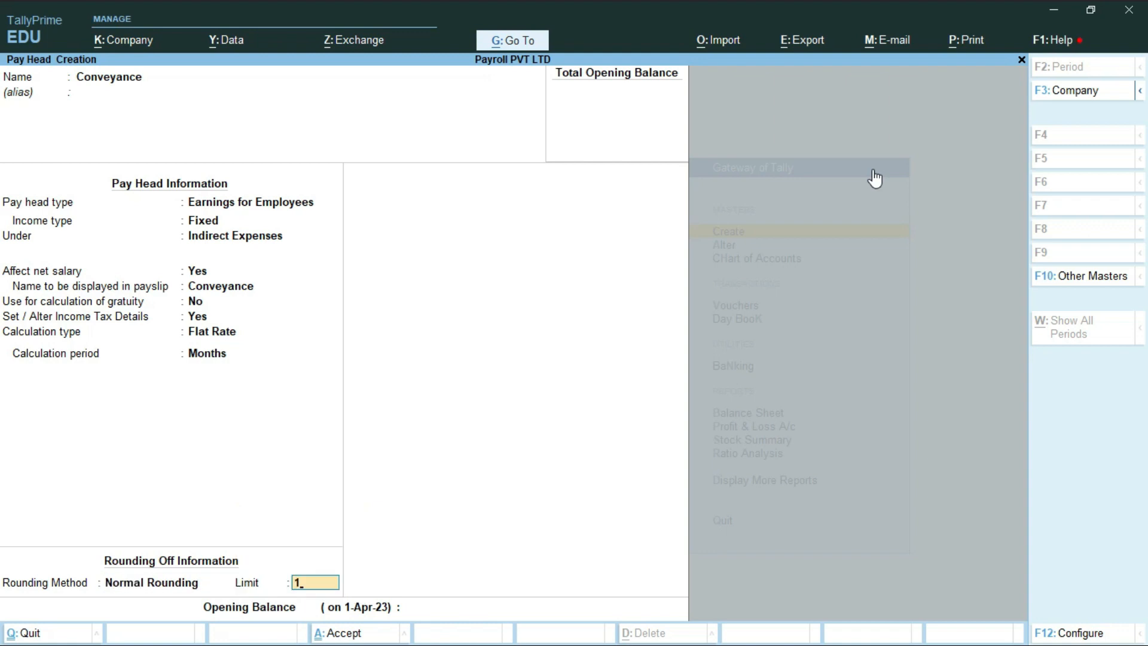
{"action": "key", "text": "Return"}
{"action": "key", "text": "Return"}
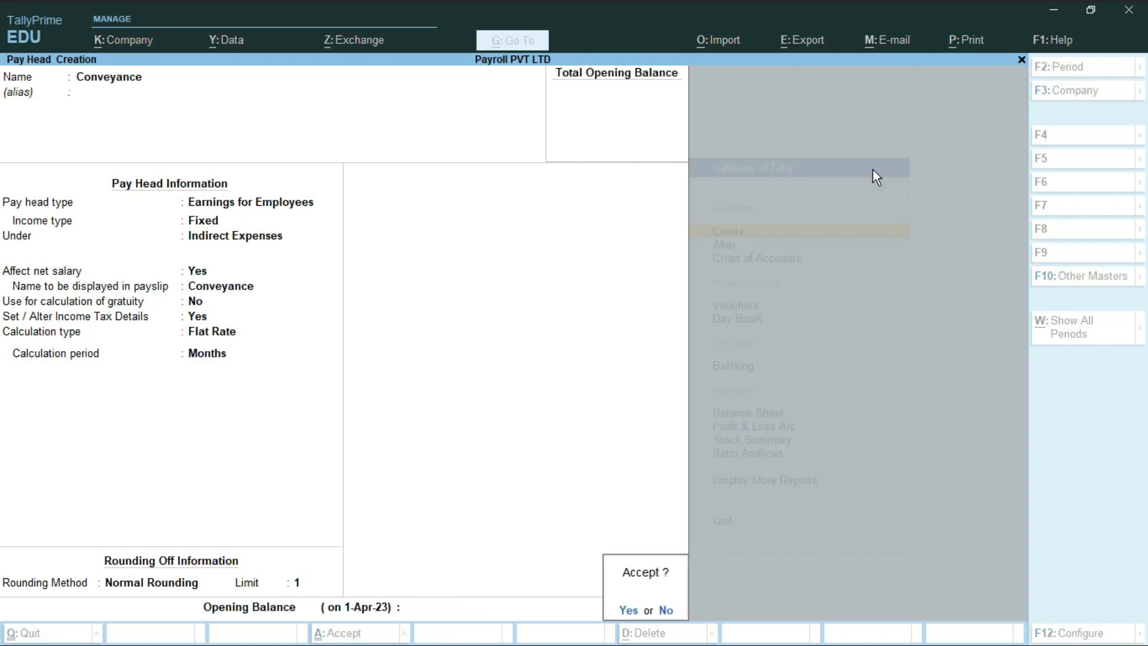
{"action": "key", "text": "y"}
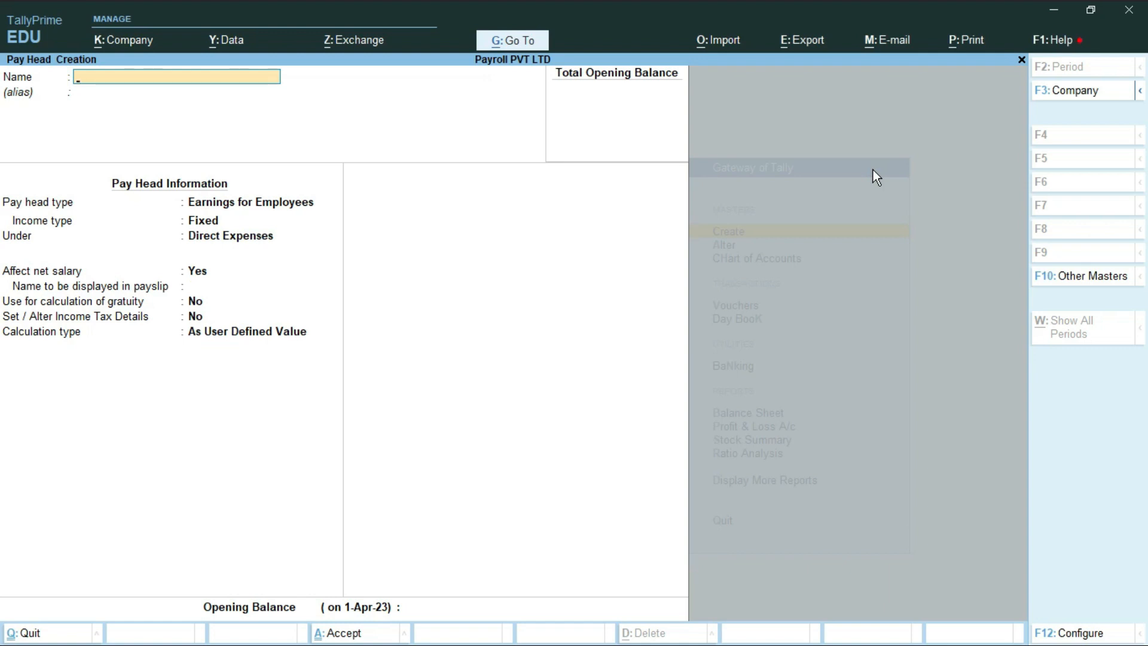
- Check the next earning pay head in the payroll PDF and name the new pay head OverTime Pay, without an alias
{"action": "key", "text": "alt+Tab"}
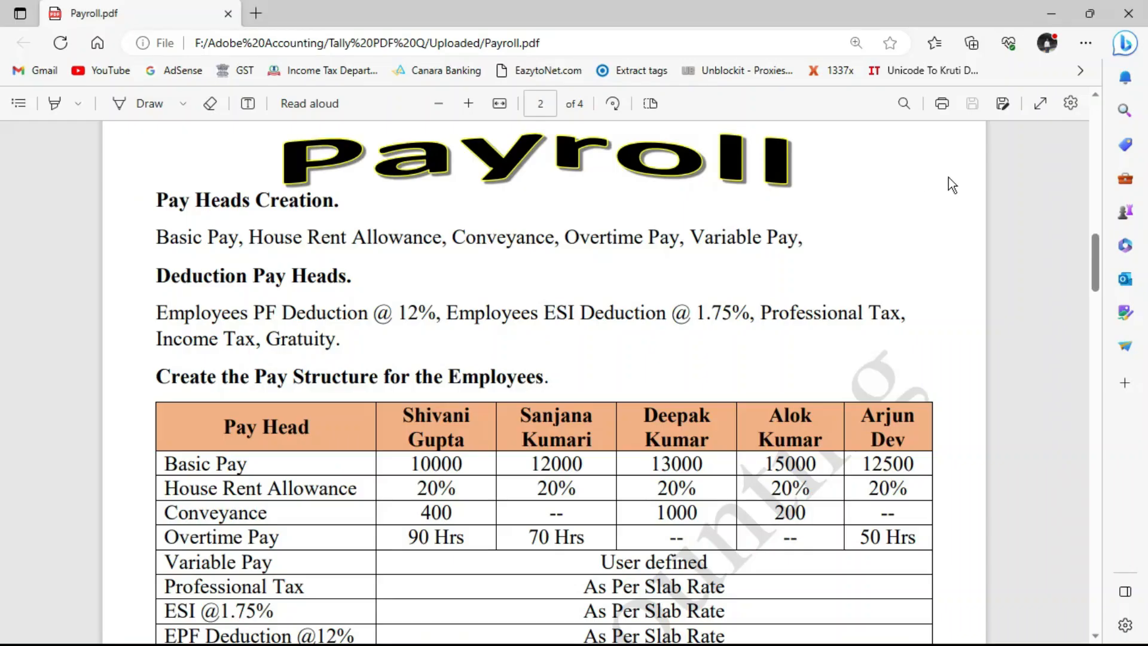
{"action": "left_click_drag", "start_coordinate": [561, 243], "coordinate": [674, 240]}
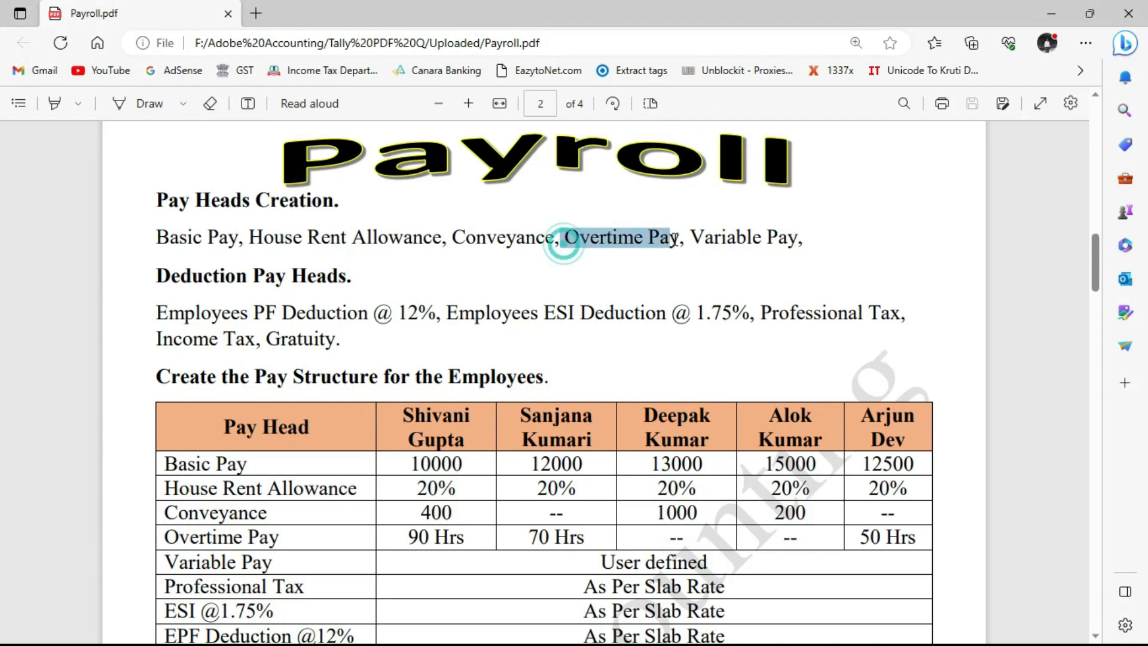
{"action": "left_click", "coordinate": [661, 239]}
{"action": "key", "text": "alt+Tab"}
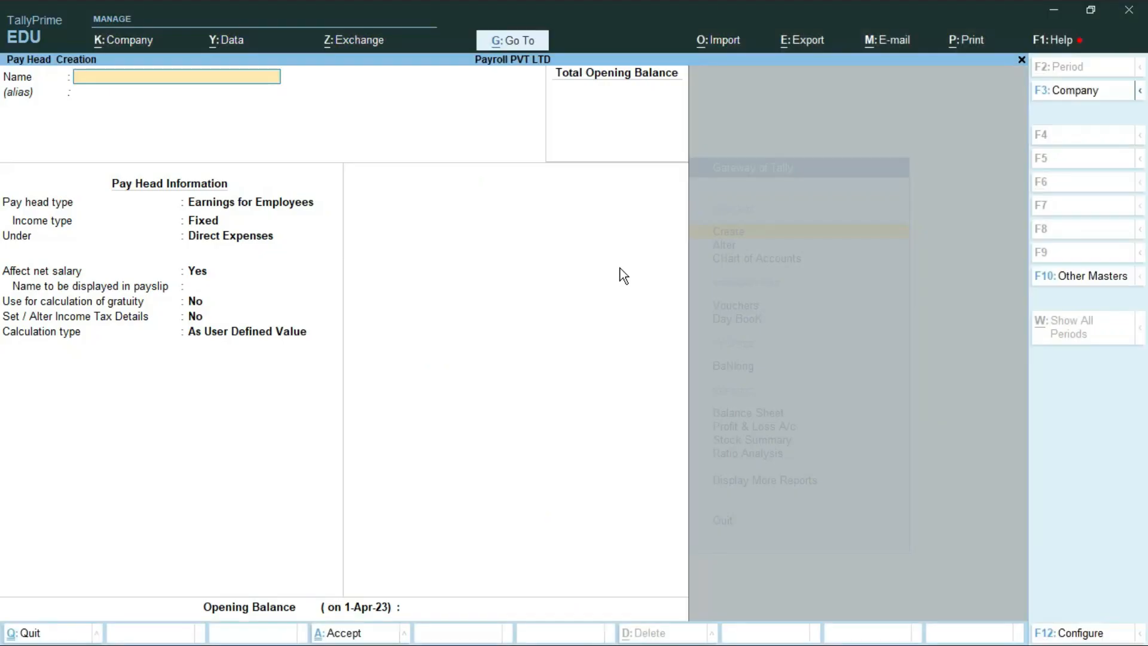
{"action": "type", "text": "OverTime Pay"}
{"action": "key", "text": "Return"}
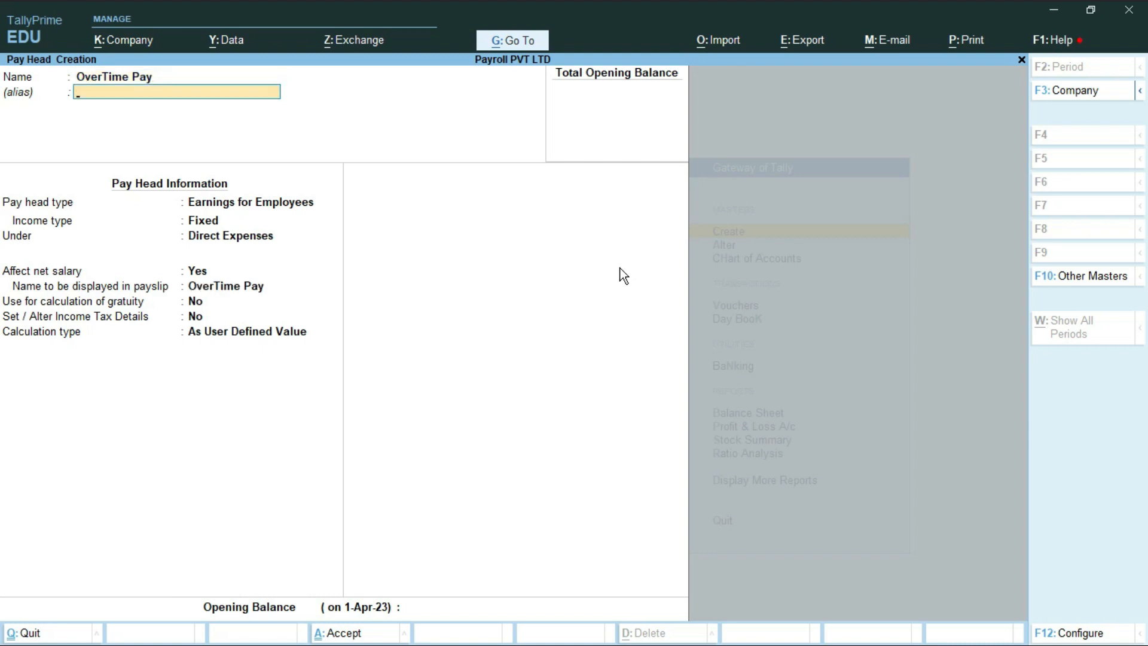
{"action": "key", "text": "Return"}
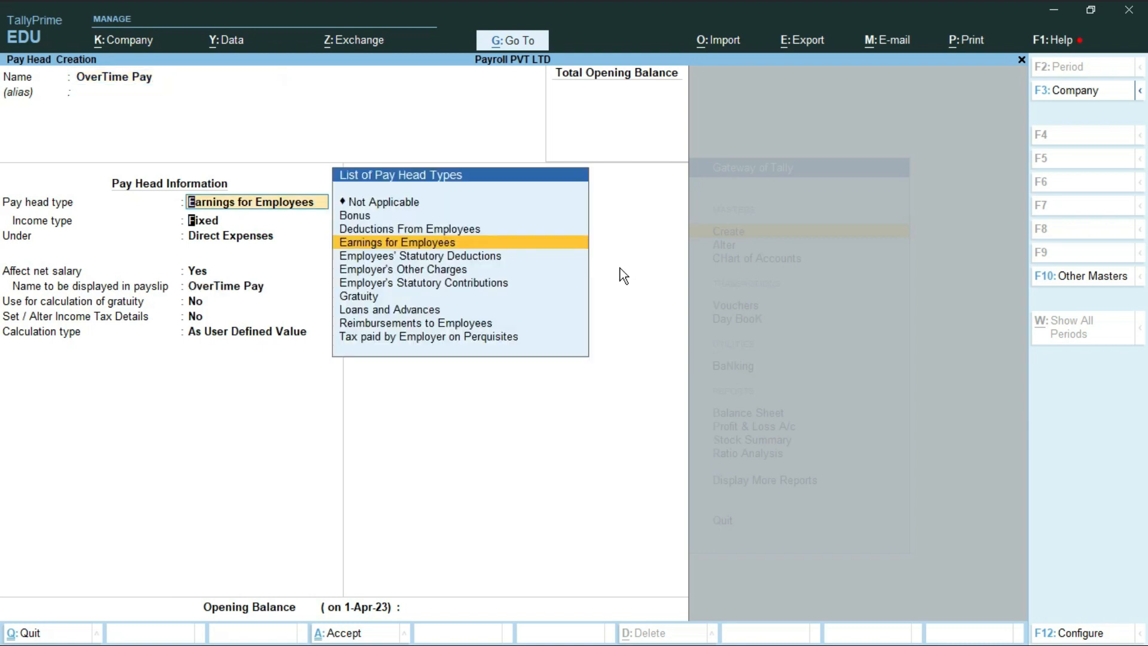
- Keep OverTime Pay as Fixed Earnings for Employees, place it under Indirect Expenses, and leave it out of the gratuity calculation
{"action": "key", "text": "Return"}
{"action": "key", "text": "Return"}
{"action": "type", "text": "I"}
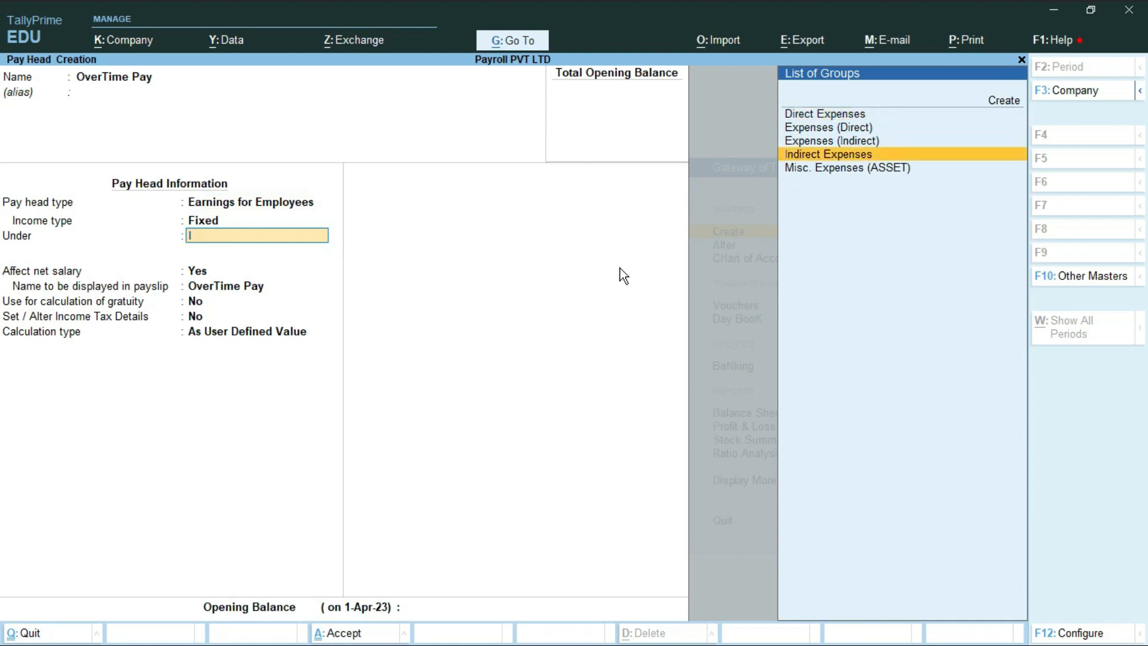
{"action": "key", "text": "Return"}
{"action": "key", "text": "Return"}
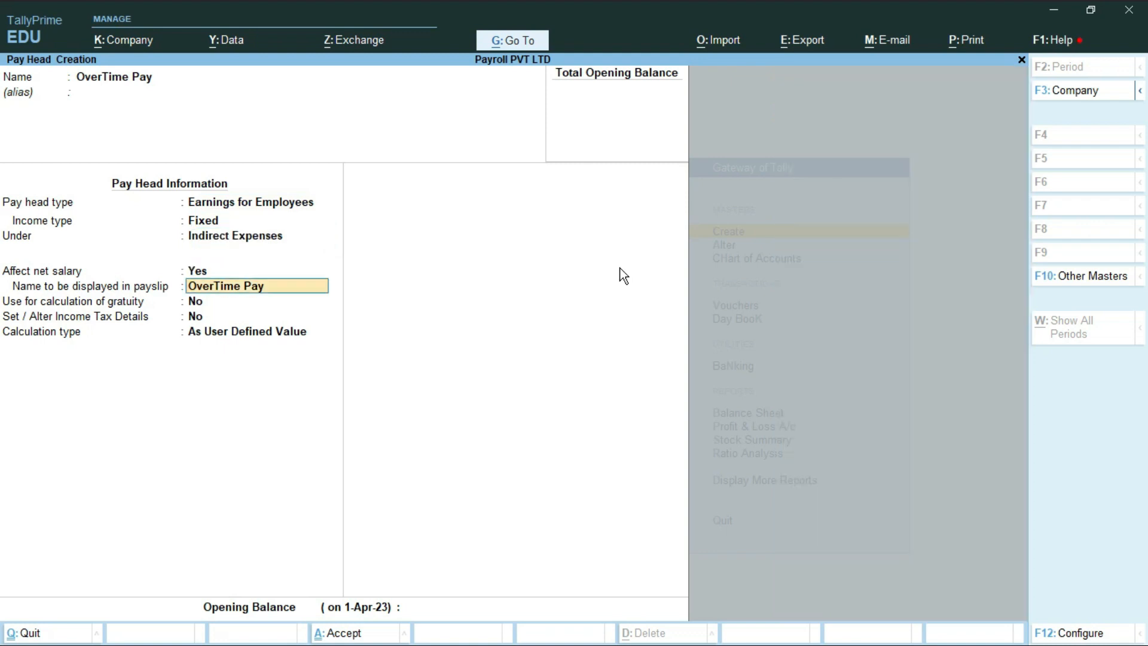
{"action": "key", "text": "Return"}
{"action": "key", "text": "Return"}
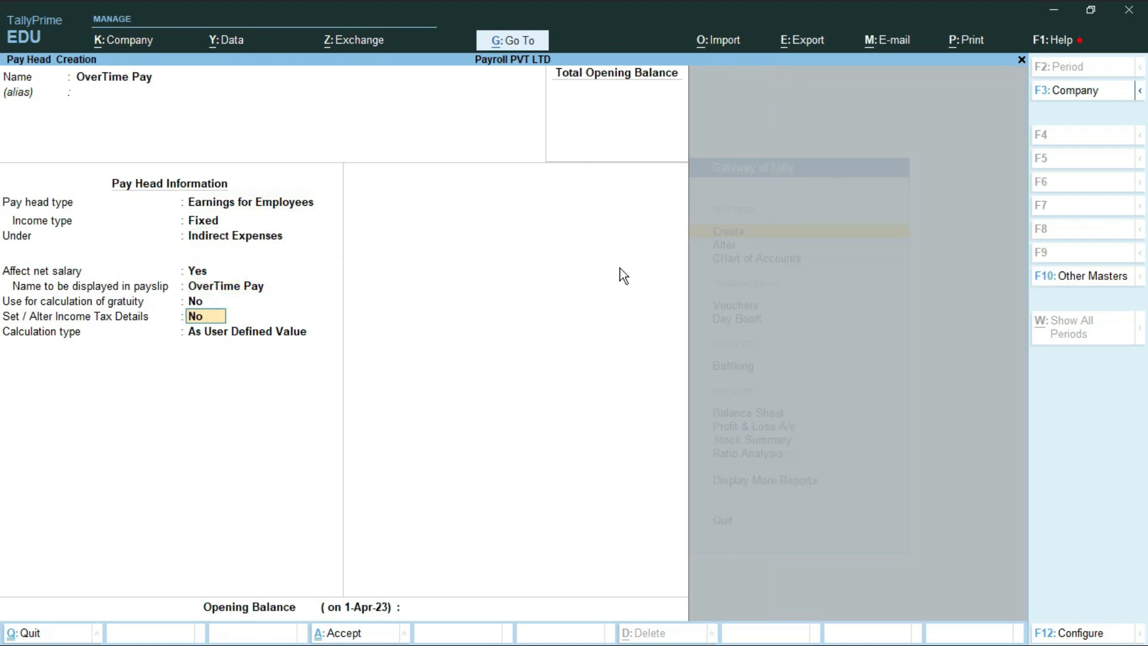
{"action": "key", "text": "ctrl"}
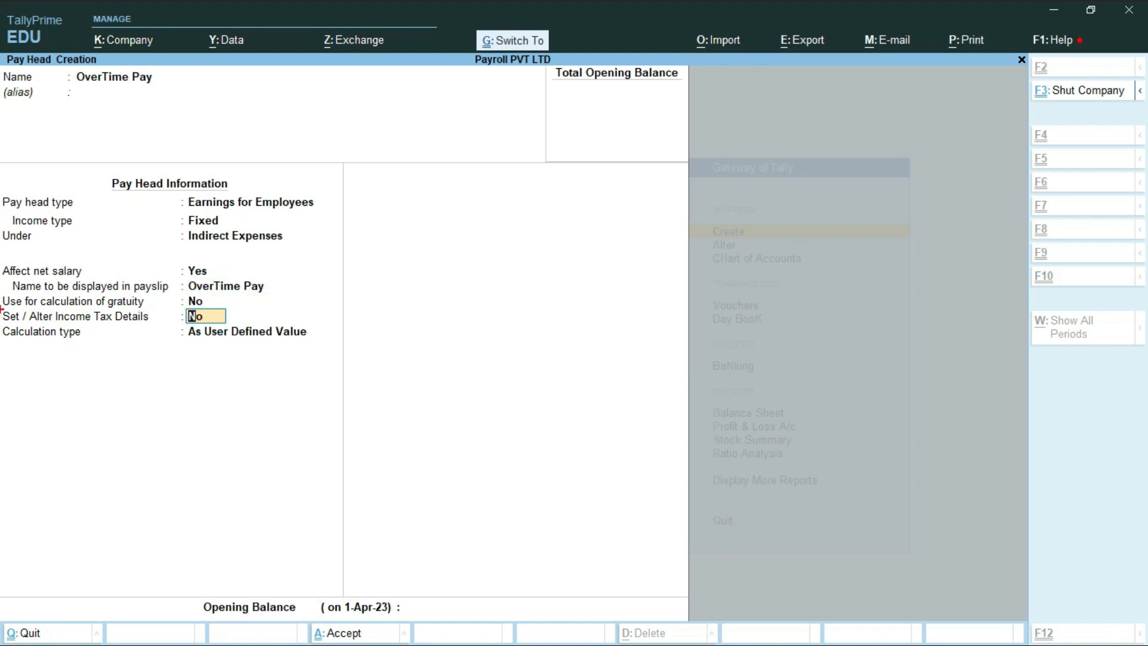
- Enable income tax details for OverTime Pay as Other Earnings/Allowances (Fully Taxable), On Projected Value, with TDS deducted across periods
{"action": "mouse_move", "coordinate": [1, 309]}
{"action": "left_mouse_down"}
{"action": "mouse_move", "coordinate": [239, 345]}
{"action": "mouse_move", "coordinate": [245, 326]}
{"action": "left_mouse_up"}
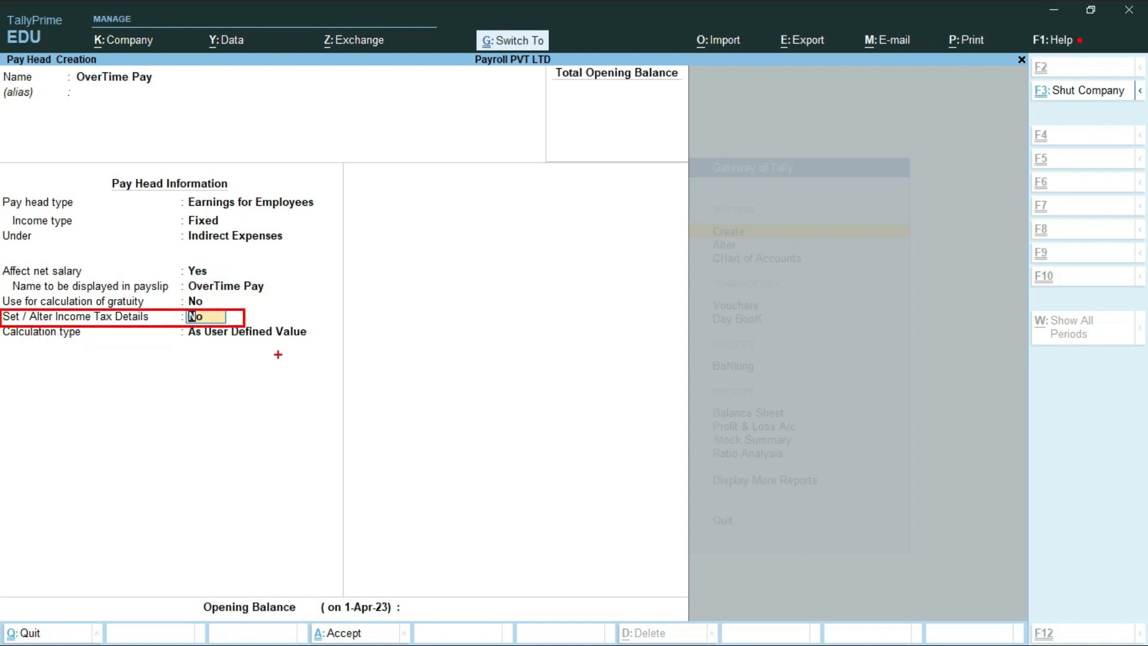
{"action": "key", "text": "Escape"}
{"action": "type", "text": "y"}
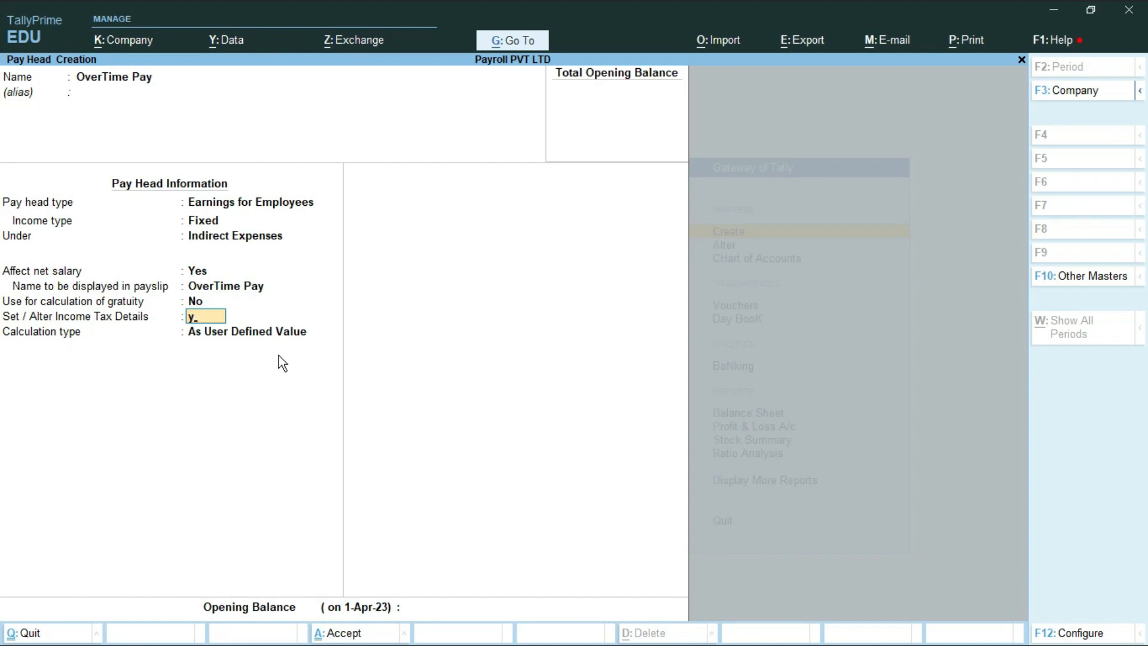
{"action": "key", "text": "Return"}
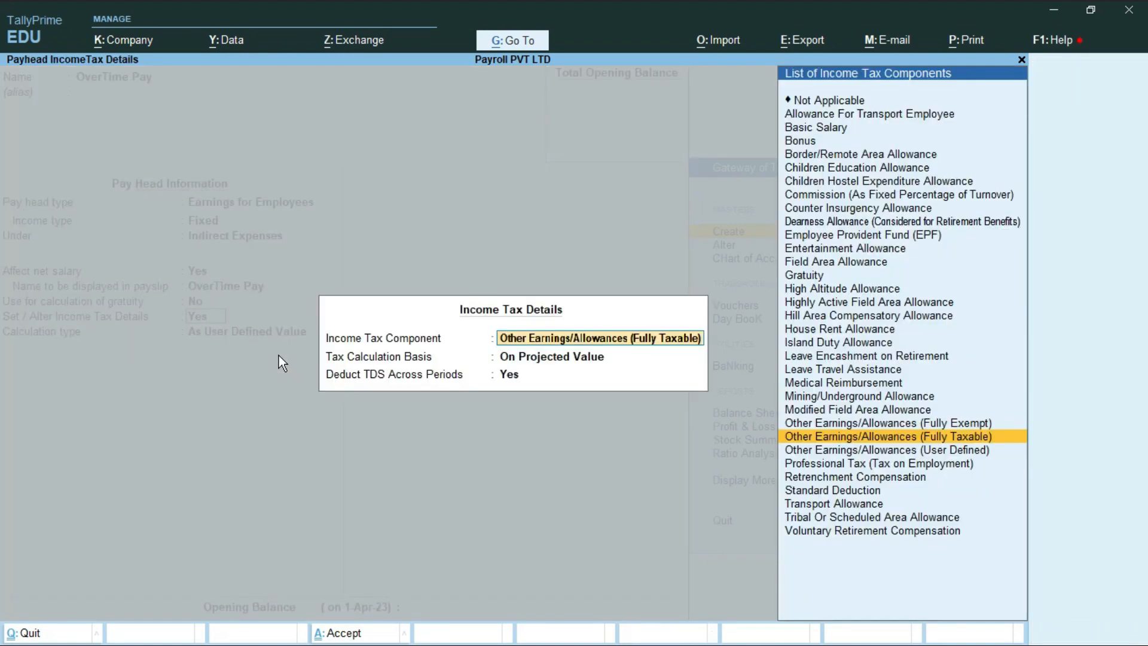
{"action": "key", "text": "ctrl+2"}
{"action": "mouse_move", "coordinate": [498, 327]}
{"action": "left_mouse_down"}
{"action": "mouse_move", "coordinate": [593, 366]}
{"action": "mouse_move", "coordinate": [704, 352]}
{"action": "left_mouse_up"}
{"action": "key", "text": "ctrl+2"}
{"action": "mouse_move", "coordinate": [783, 424]}
{"action": "left_mouse_down"}
{"action": "mouse_move", "coordinate": [820, 457]}
{"action": "mouse_move", "coordinate": [916, 465]}
{"action": "mouse_move", "coordinate": [1024, 424]}
{"action": "mouse_move", "coordinate": [1059, 426]}
{"action": "mouse_move", "coordinate": [969, 482]}
{"action": "left_mouse_up"}
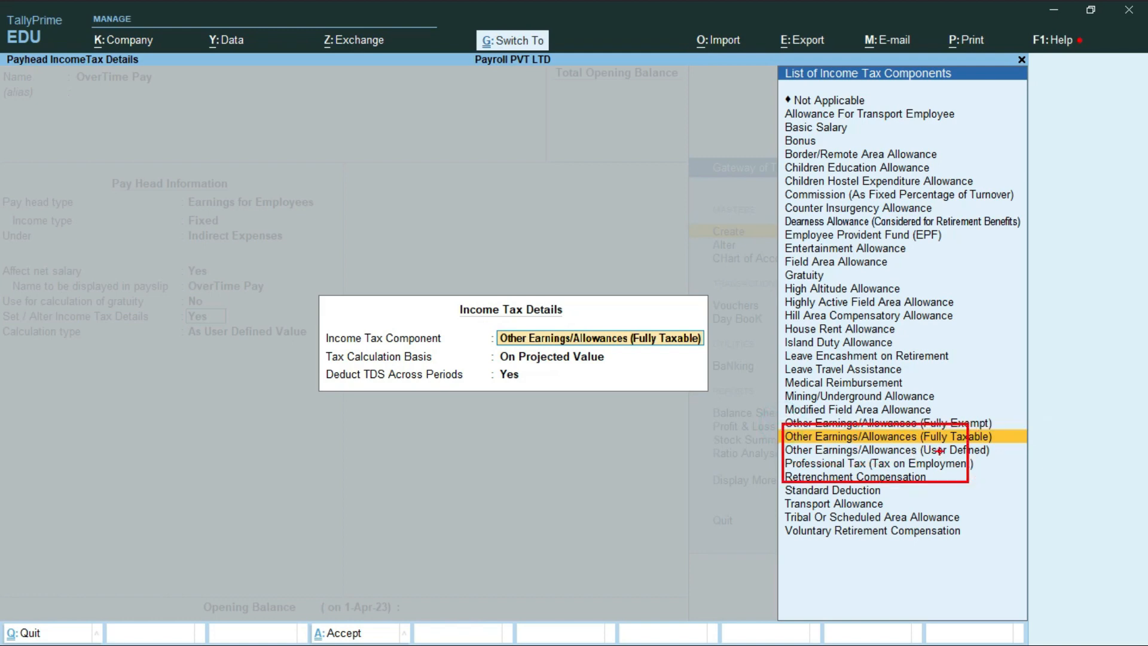
{"action": "key", "text": "Escape"}
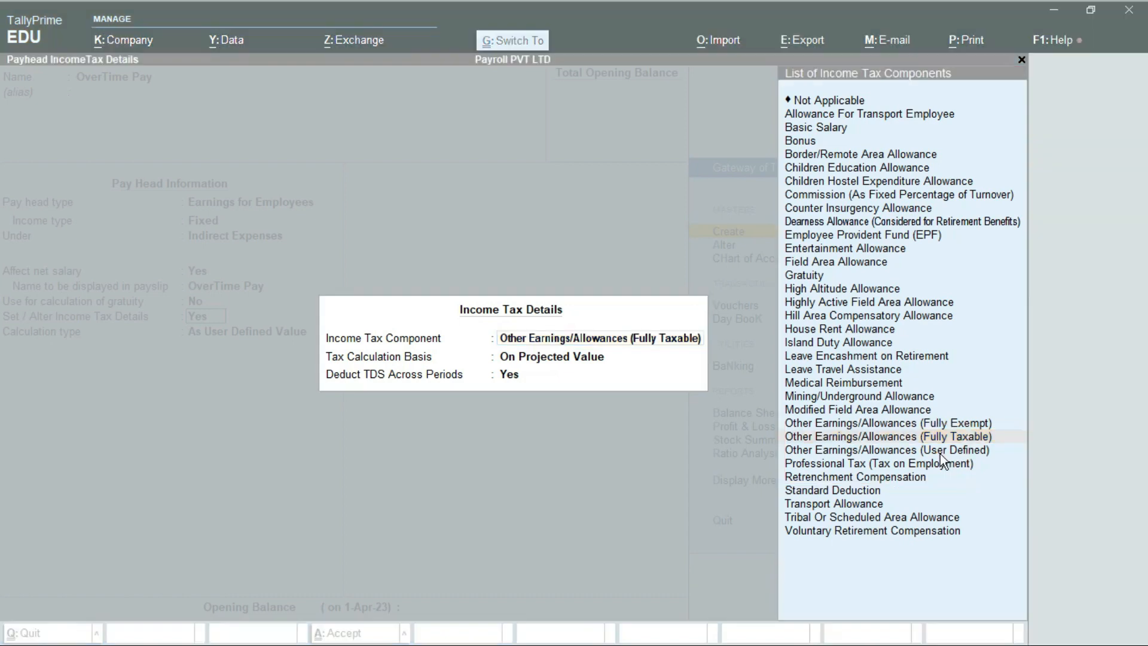
{"action": "key", "text": "Return"}
{"action": "key", "text": "Return"}
{"action": "key", "text": "Return"}
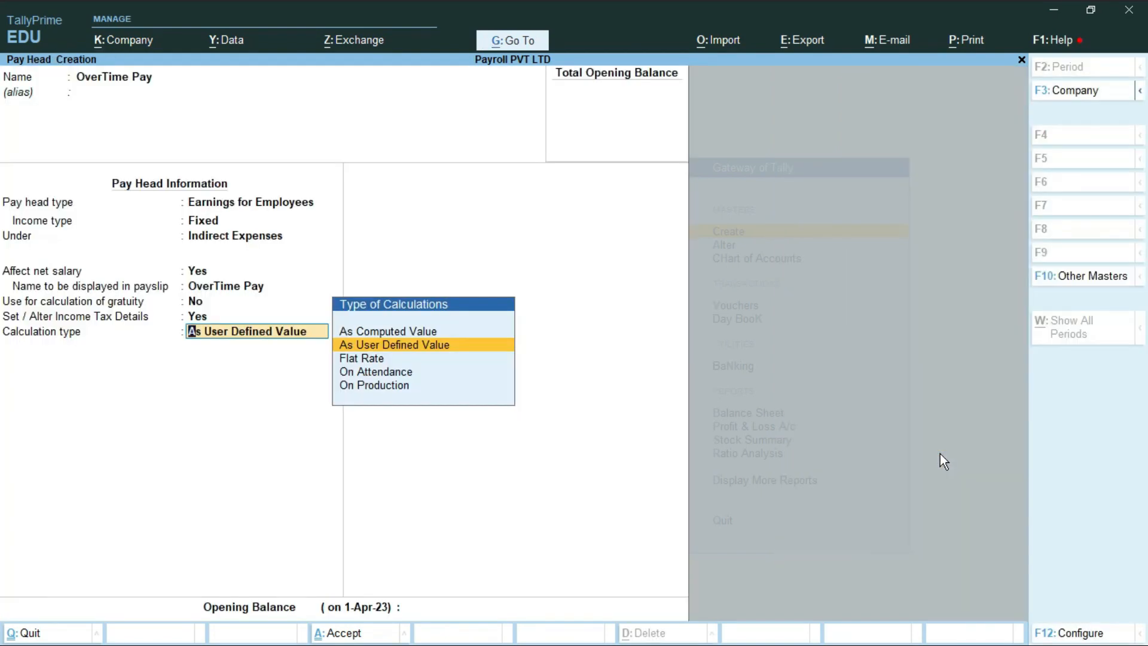
- Set the calculation type of OverTime Pay to On Production with OrverTime as the production type
{"action": "key", "text": "Down"}
{"action": "key", "text": "Down"}
{"action": "key", "text": "Down"}
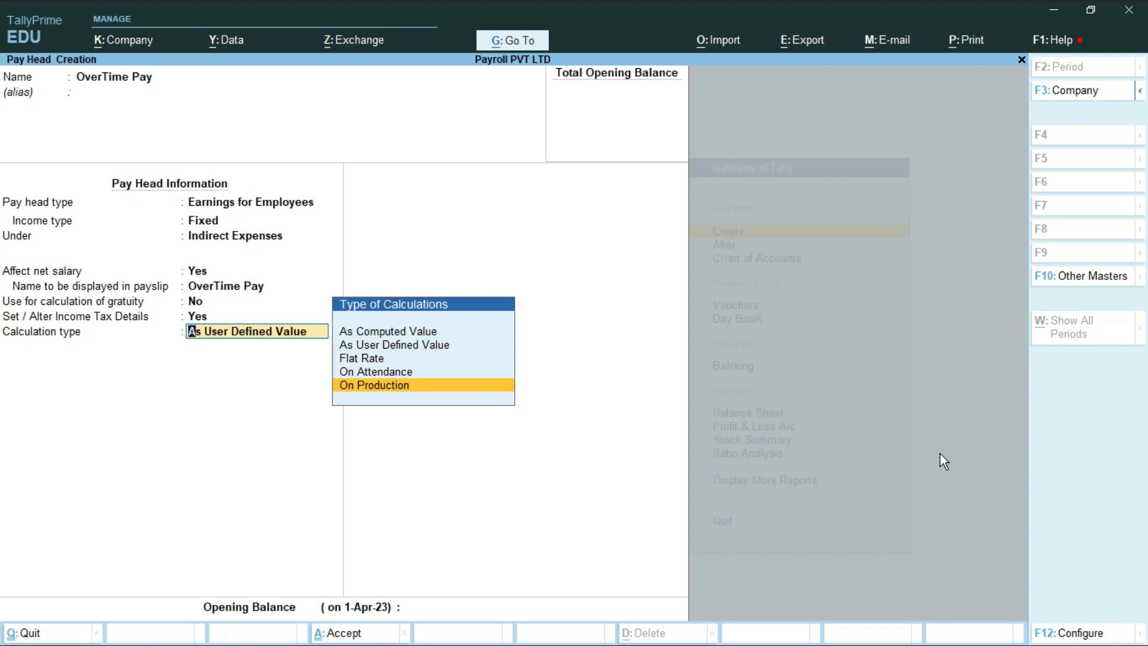
{"action": "key", "text": "Return"}
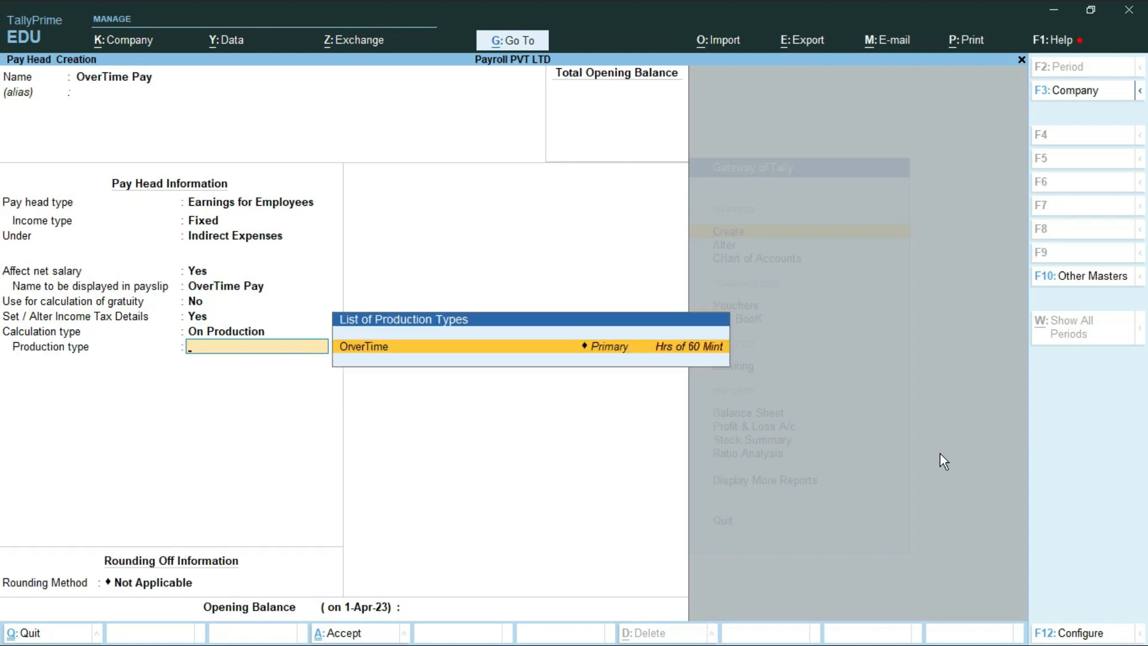
{"action": "key", "text": "ctrl"}
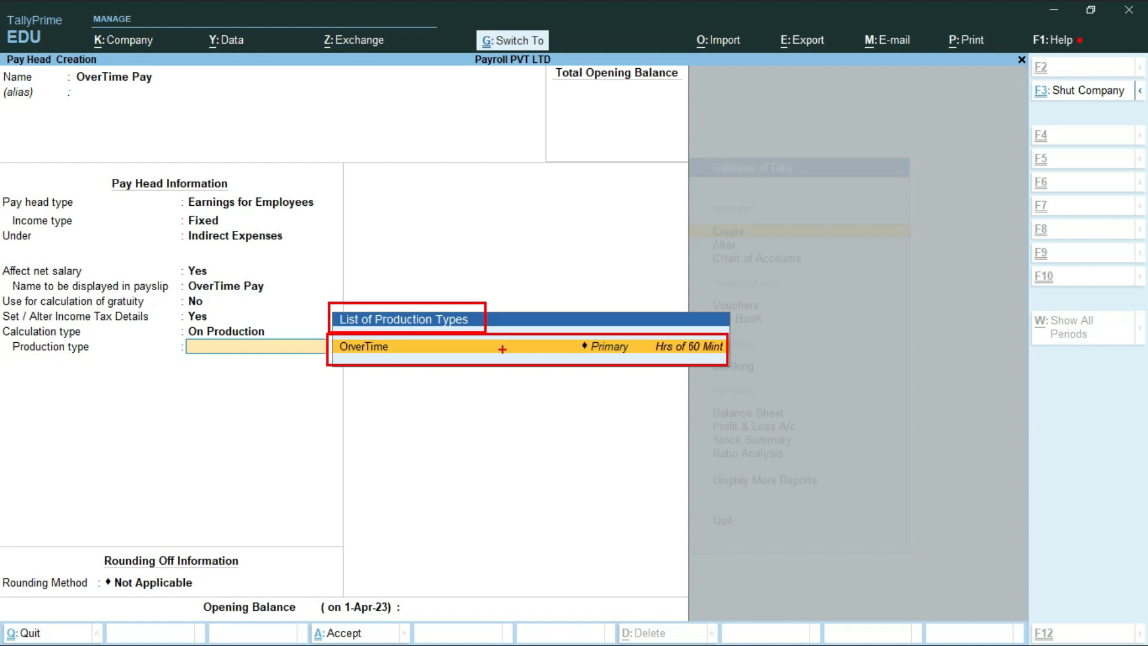
{"action": "key", "text": "Escape"}
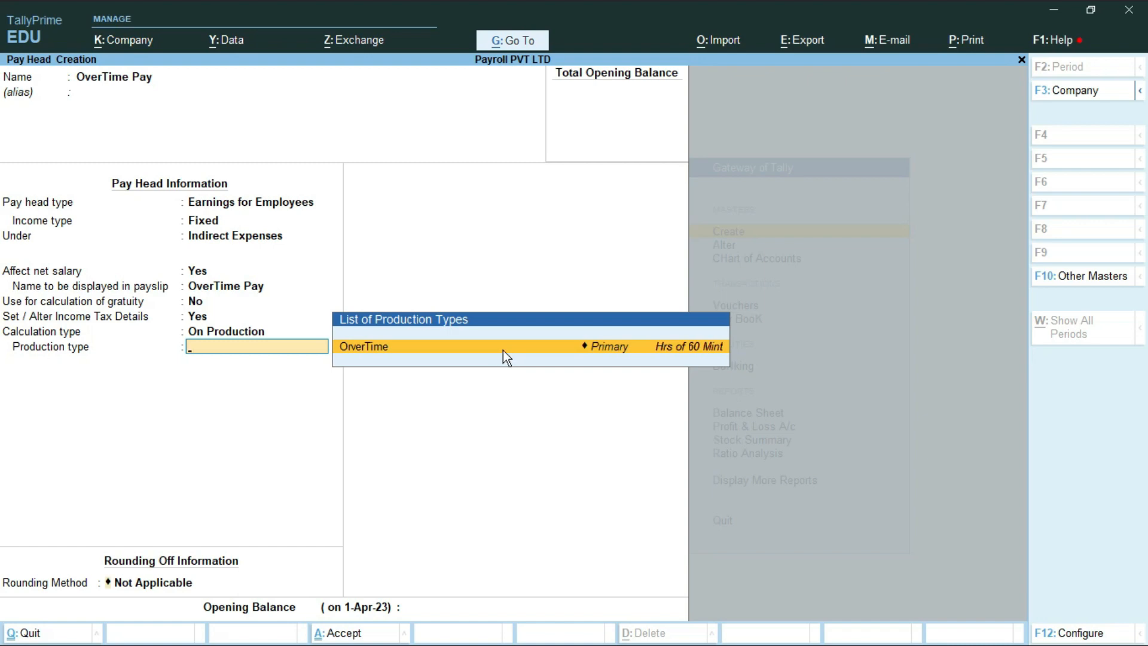
{"action": "key", "text": "Return"}
- Set Normal Rounding with a limit of 1, leave the opening balance blank, and save the OverTime Pay pay head
{"action": "key", "text": "Down"}
{"action": "key", "text": "Down"}
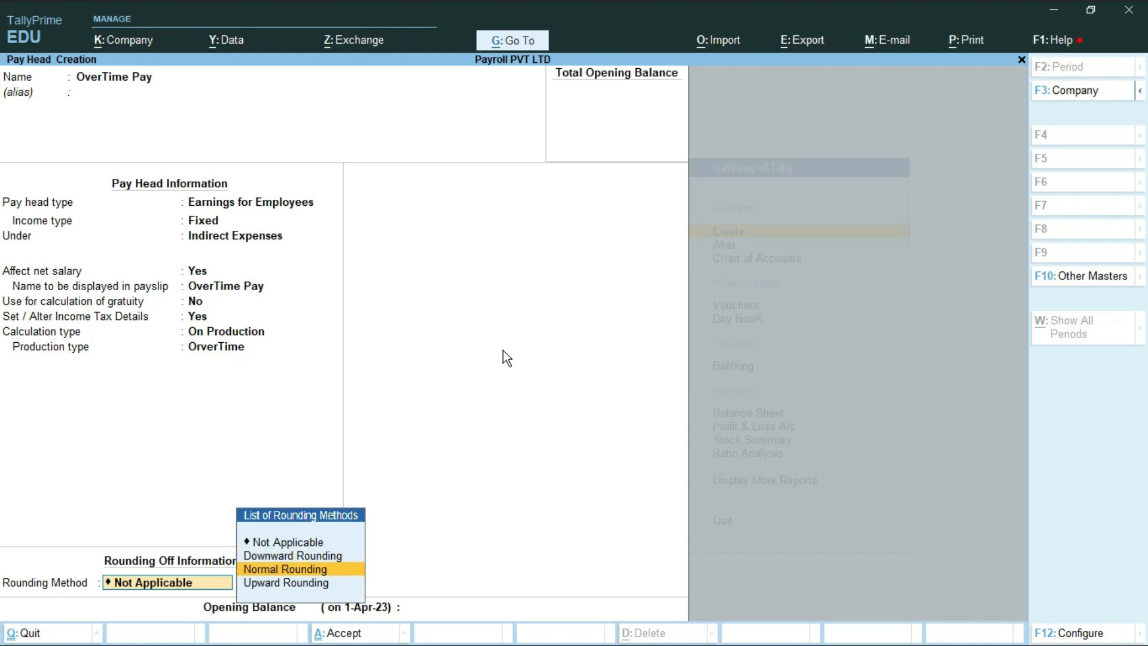
{"action": "key", "text": "Return"}
{"action": "type", "text": "1"}
{"action": "key", "text": "Return"}
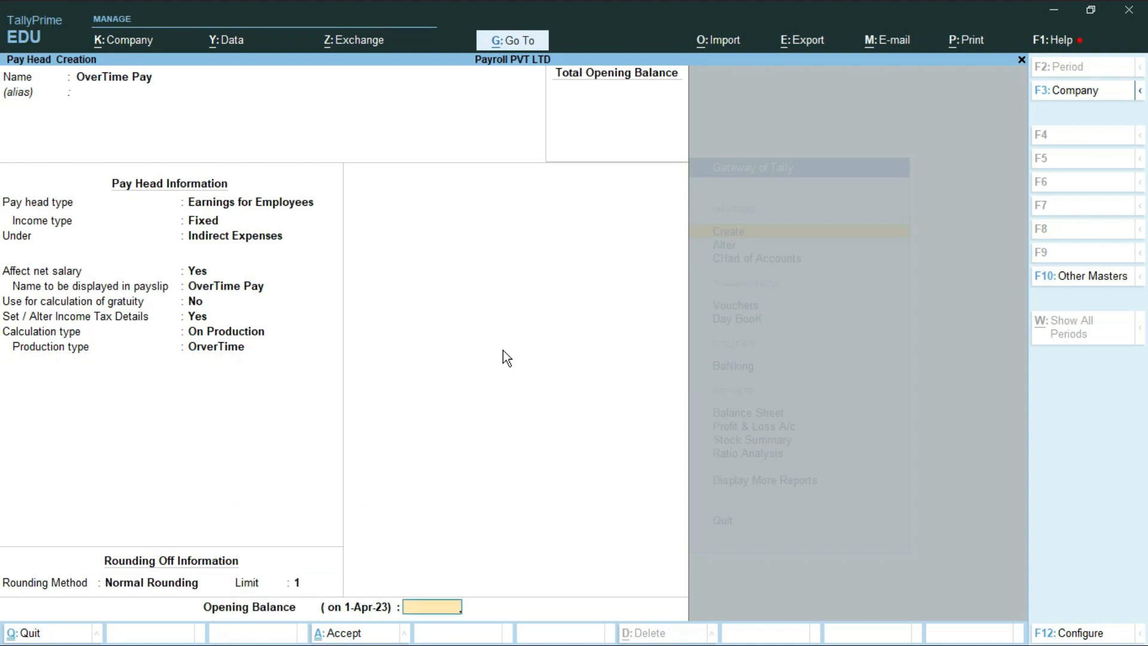
{"action": "key", "text": "Return"}
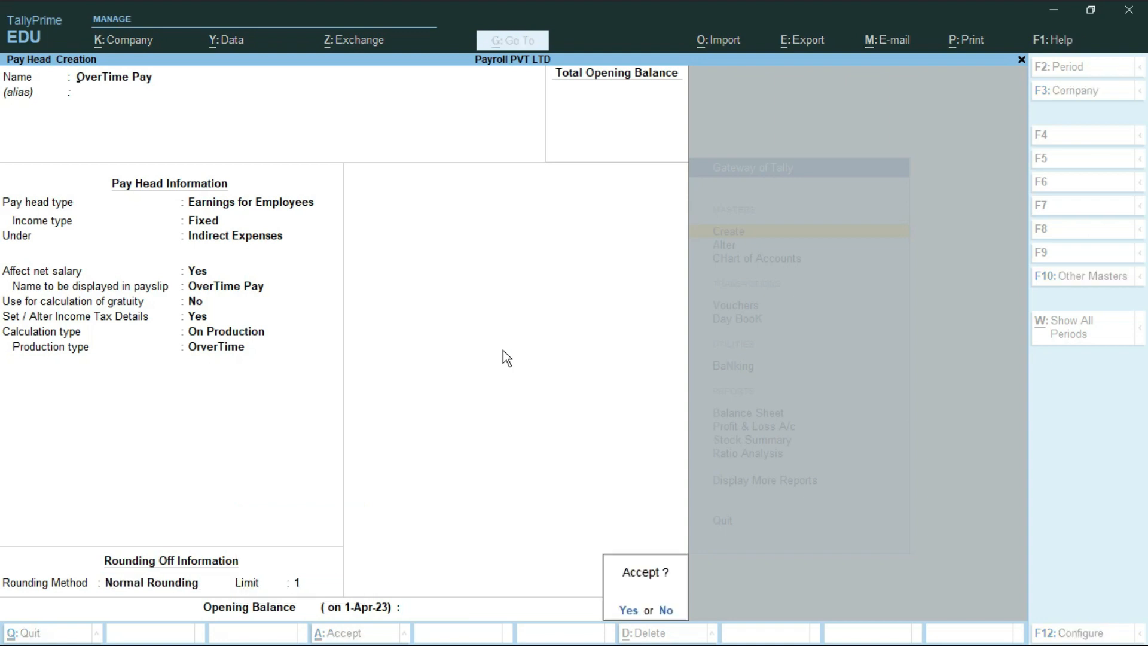
{"action": "key", "text": "Return"}
{"action": "key", "text": "Escape"}
{"action": "key", "text": "Return"}
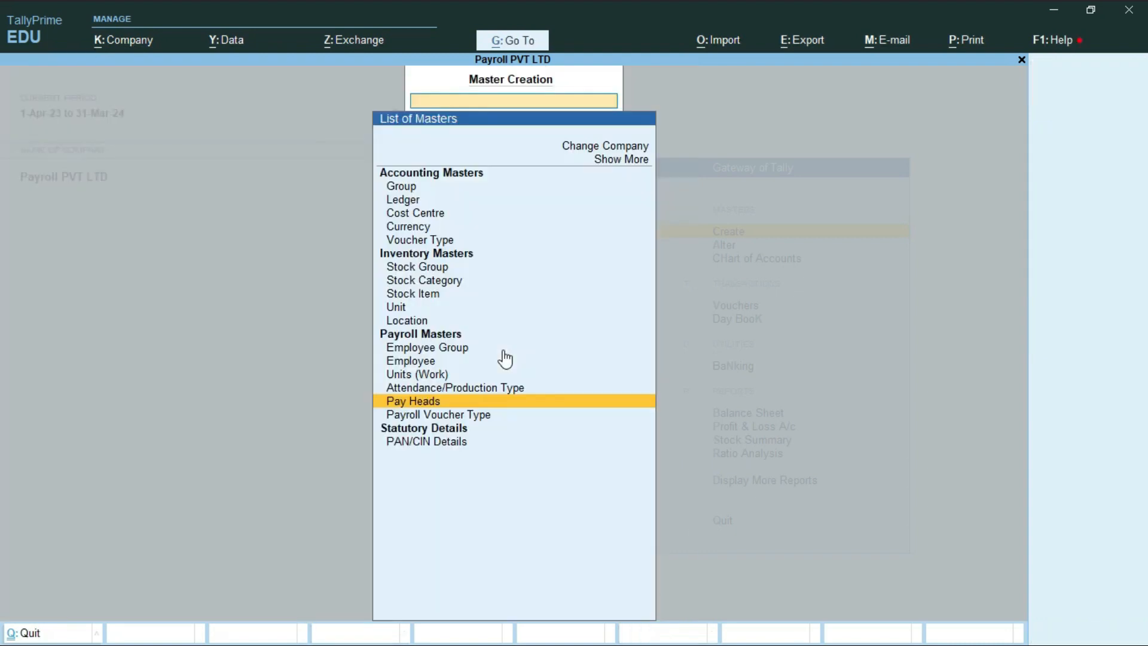
{"action": "key", "text": "Up"}
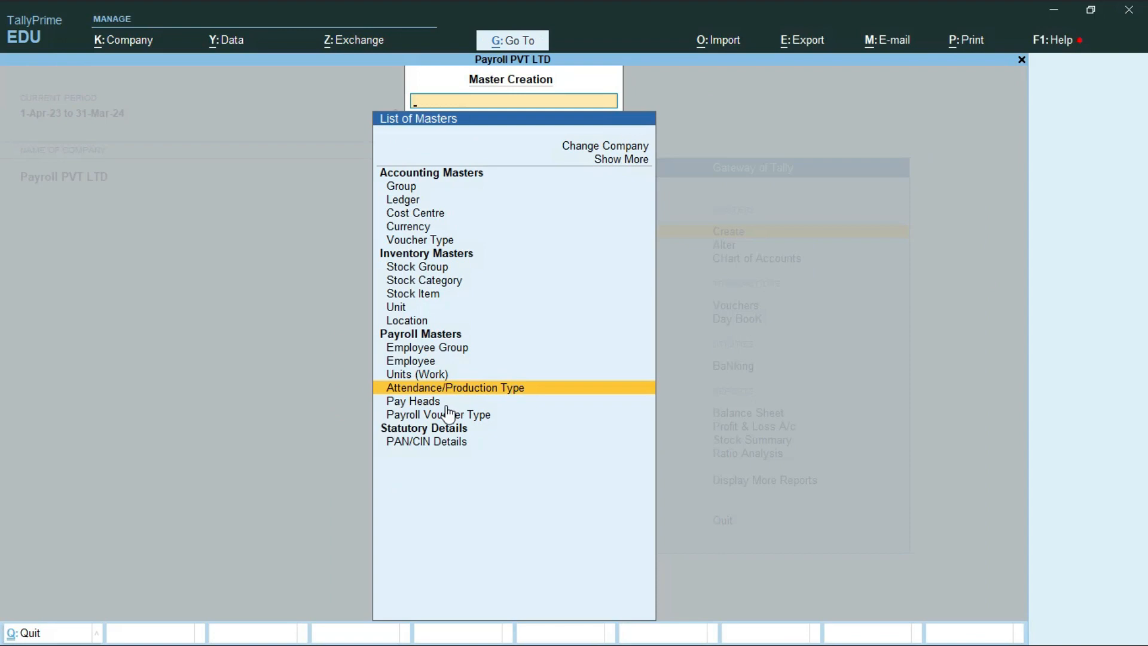
{"action": "key", "text": "Return"}
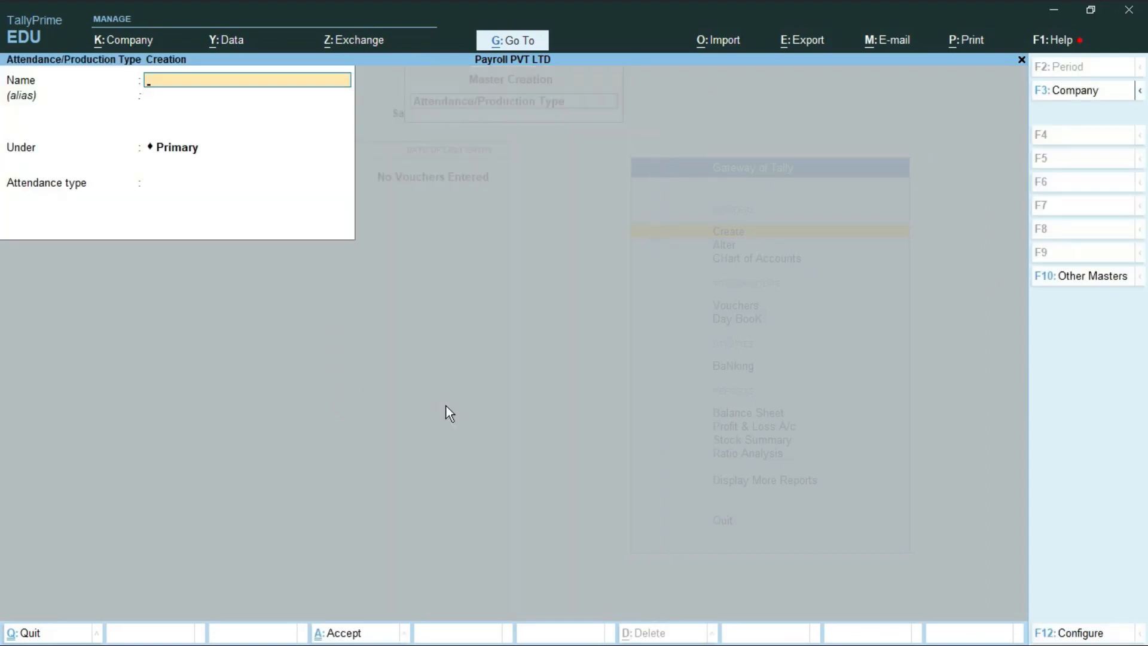
{"action": "type", "text": "Over time"}
{"action": "key", "text": "Return"}
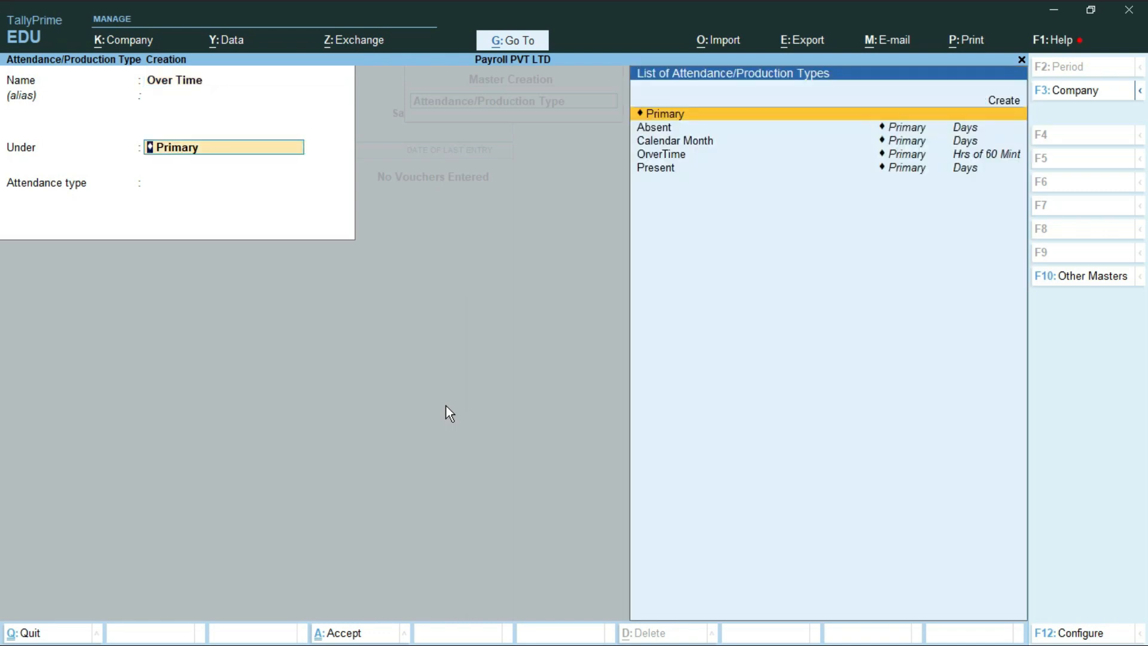
{"action": "key", "text": "Return"}
{"action": "key", "text": "Down"}
{"action": "key", "text": "Down"}
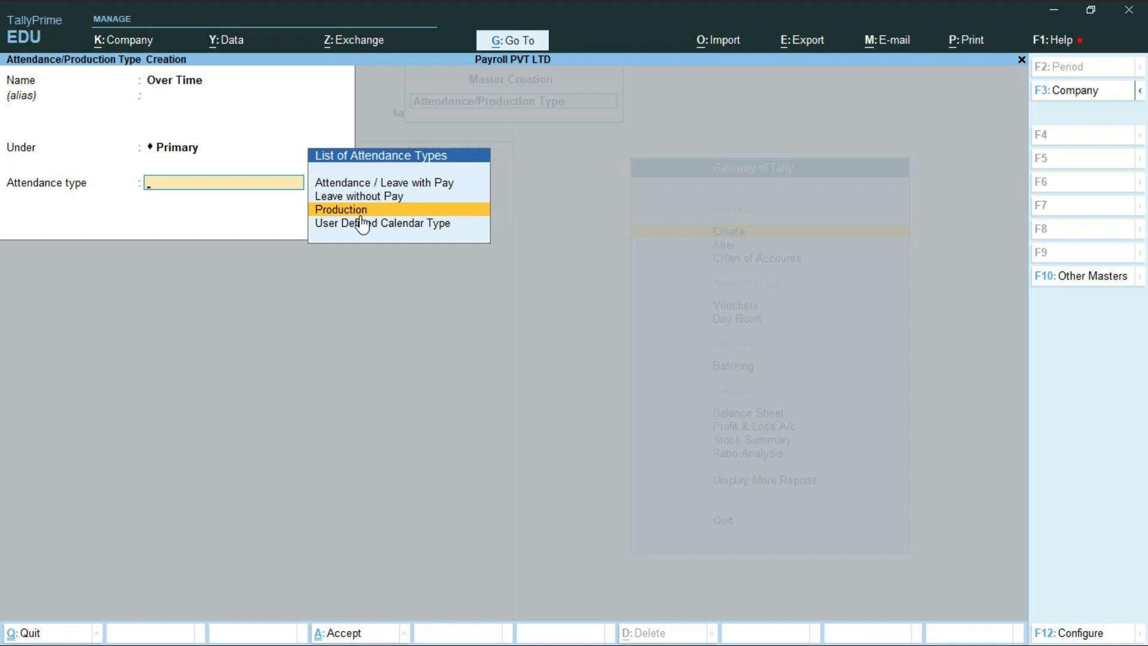
{"action": "key", "text": "Return"}
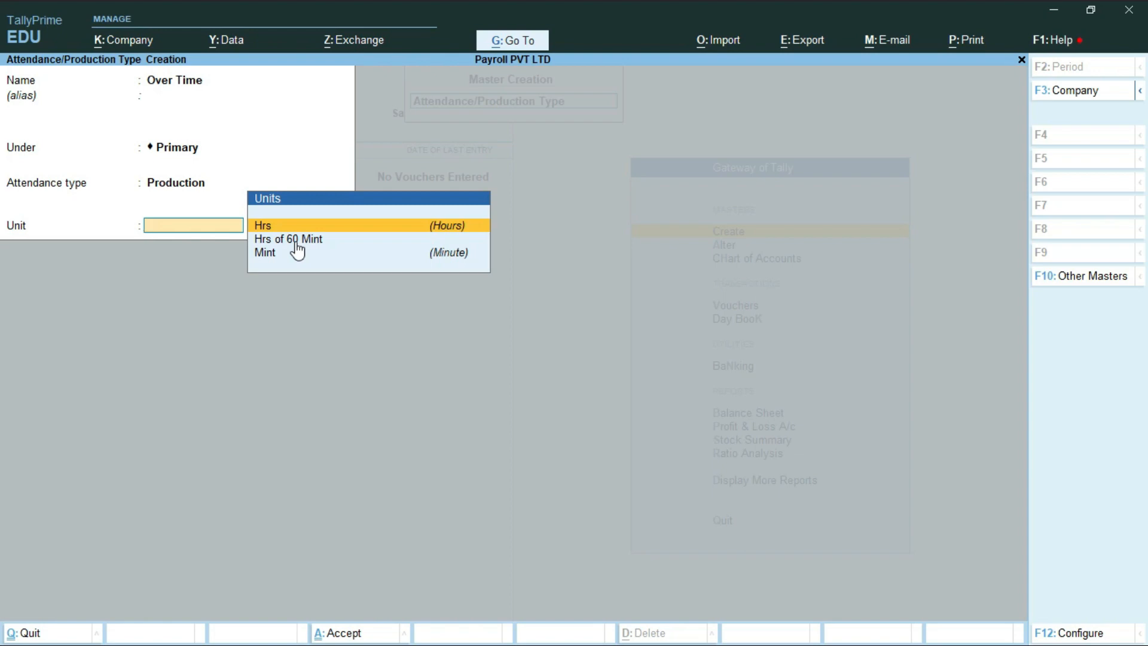
{"action": "key", "text": "Down"}
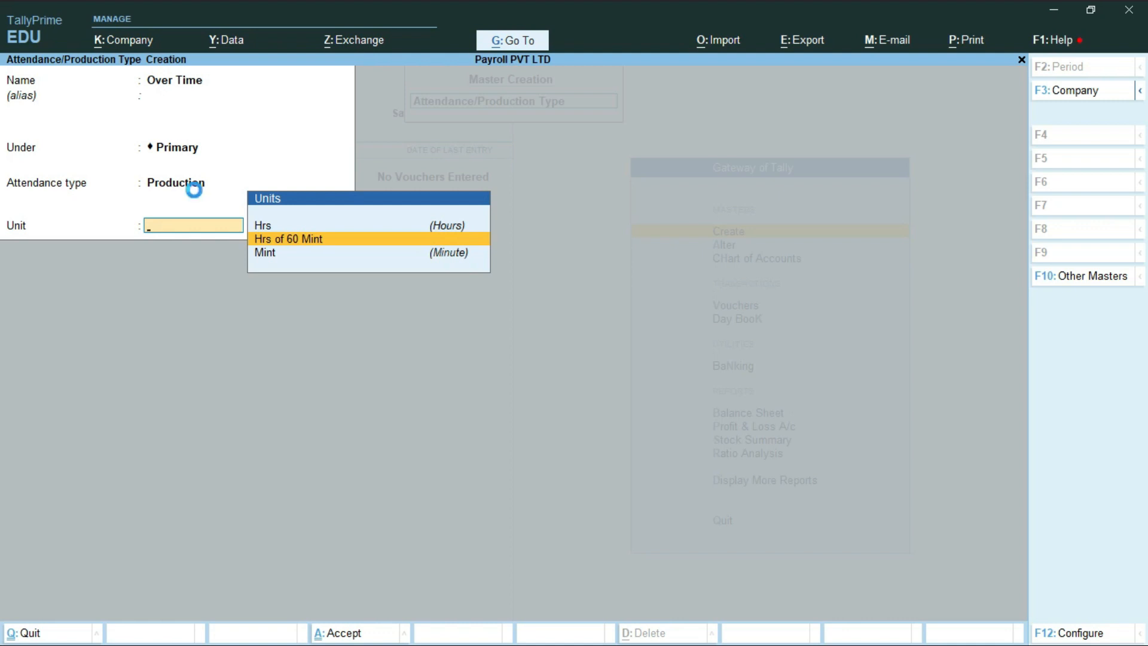
{"action": "key", "text": "Escape"}
{"action": "key", "text": "Down"}
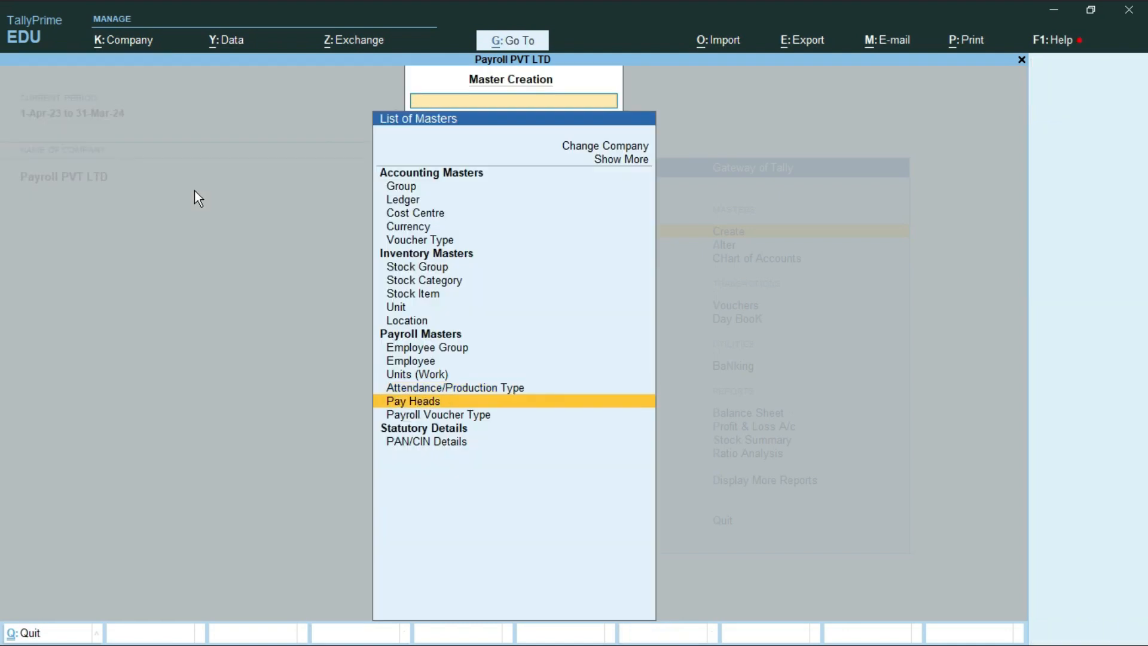
{"action": "key", "text": "Return"}
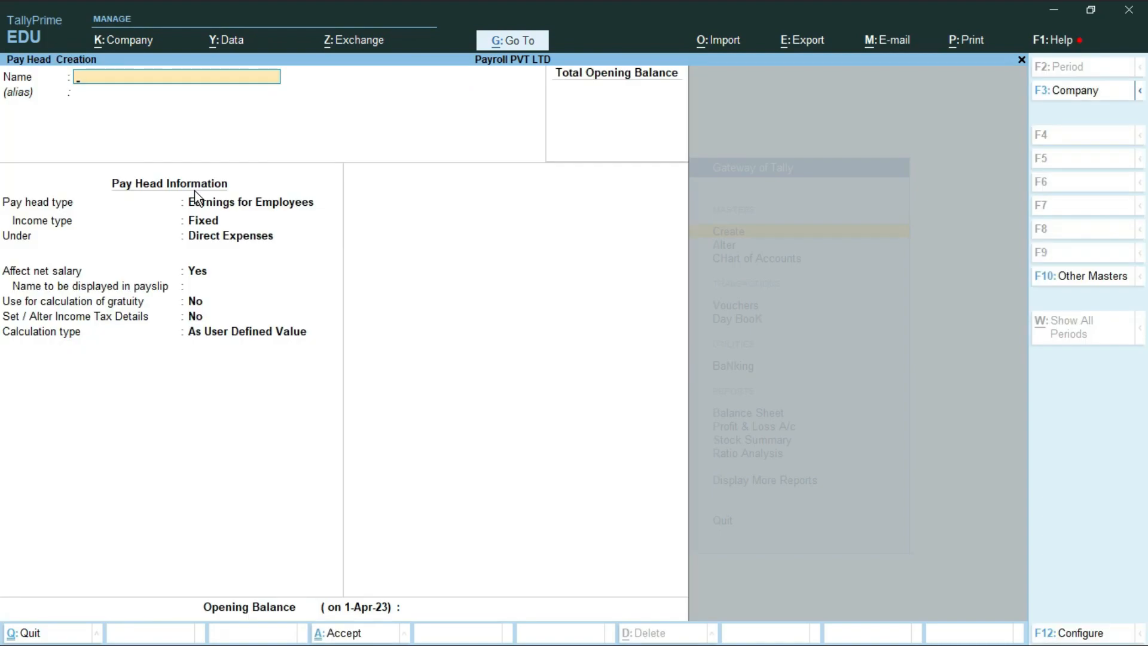
- Check the earning pay head after Overtime Pay in the payroll PDF and name the new pay head Variable Pay, without an alias
{"action": "key", "text": "alt+Tab"}
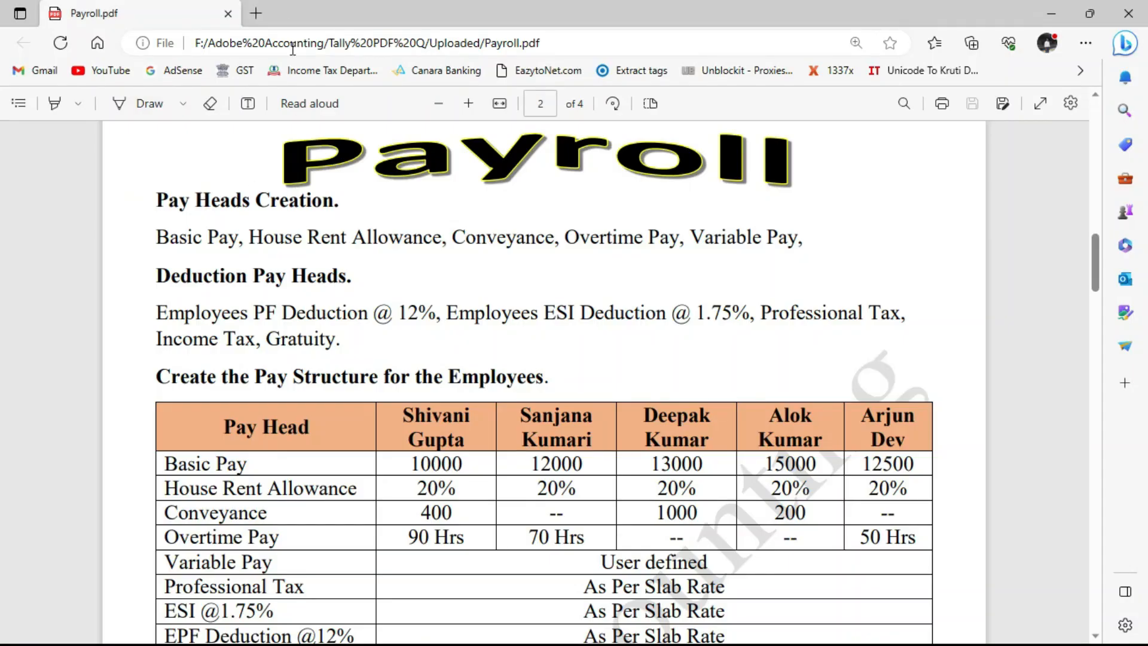
{"action": "left_click_drag", "start_coordinate": [692, 238], "coordinate": [799, 238]}
{"action": "left_click", "coordinate": [721, 233]}
{"action": "left_click_drag", "start_coordinate": [692, 239], "coordinate": [811, 248]}
{"action": "key", "text": "alt+Tab"}
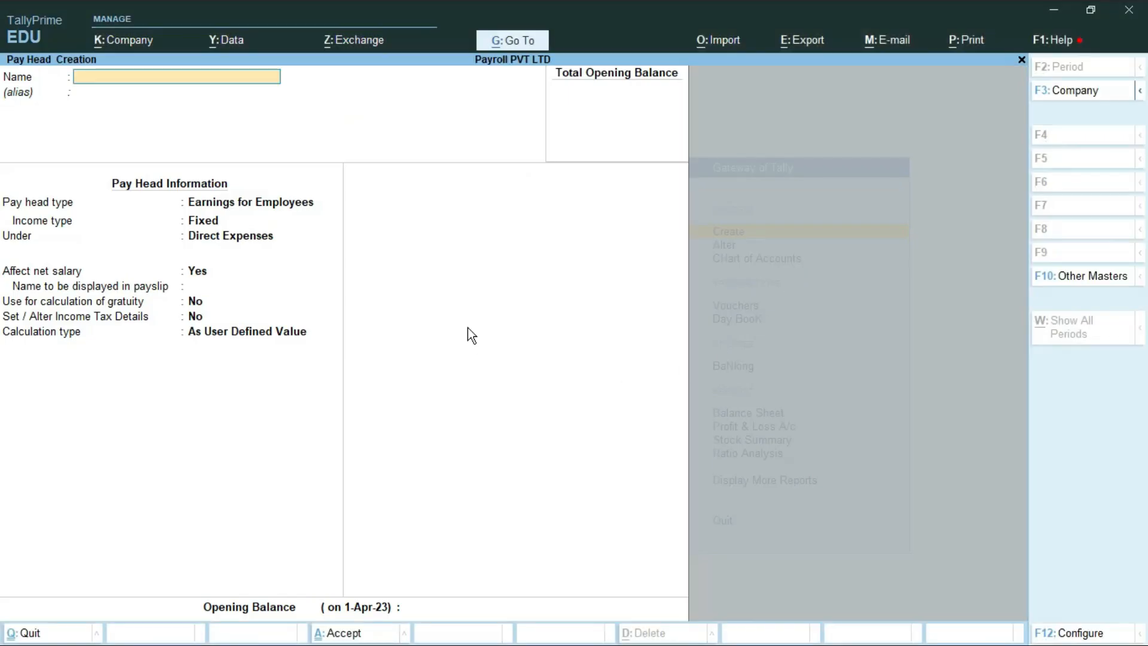
{"action": "type", "text": "Varia"}
{"action": "type", "text": "ble Pay"}
{"action": "key", "text": "Return"}
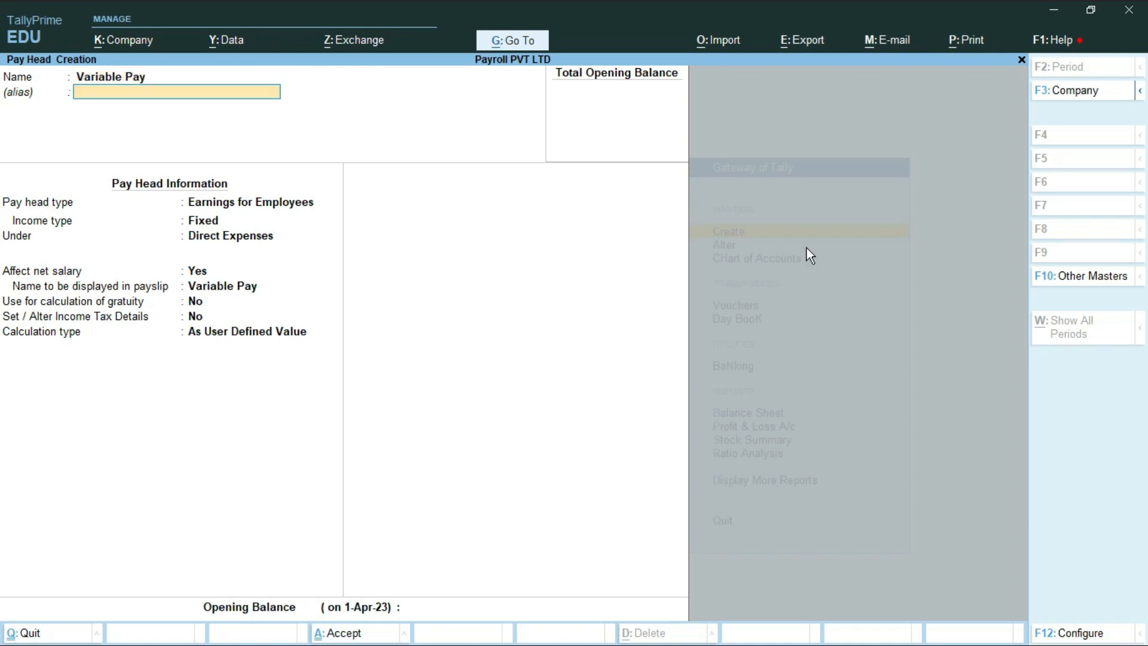
{"action": "key", "text": "Return"}
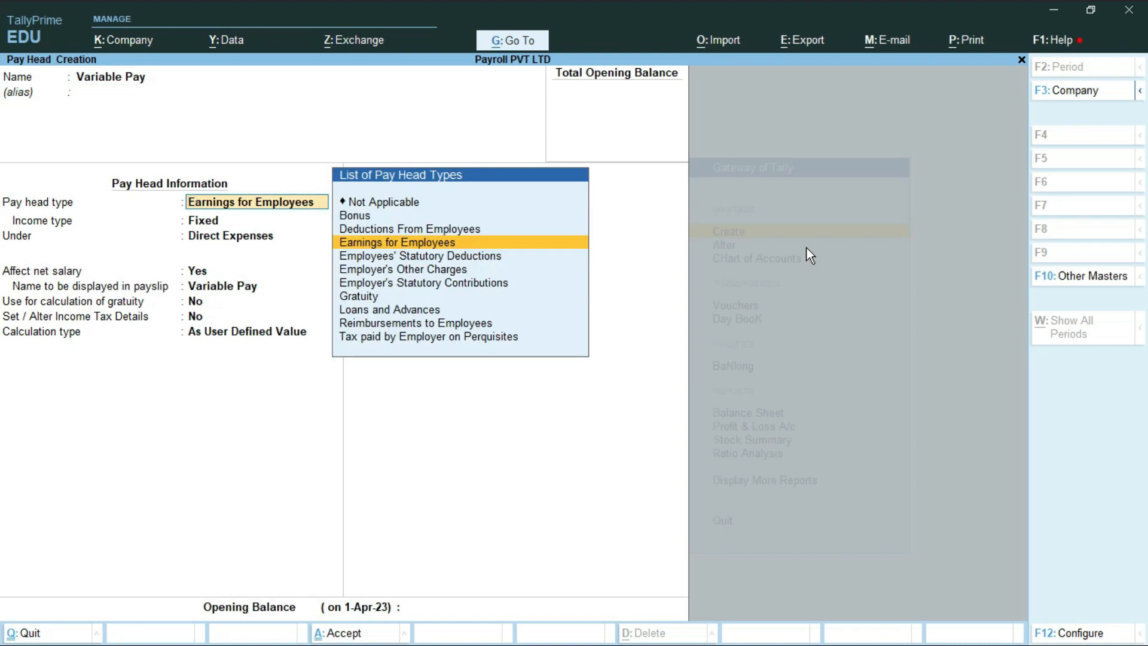
- Keep Variable Pay as Fixed Earnings for Employees, place it under Indirect Expenses, and leave it out of the gratuity calculation
{"action": "key", "text": "Return"}
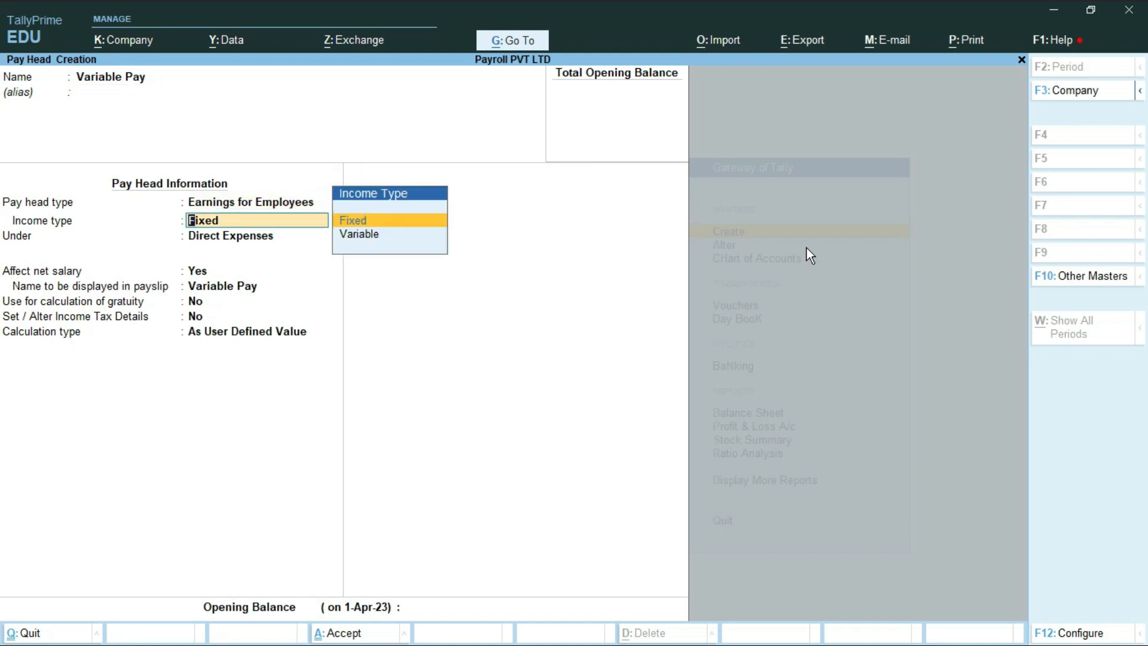
{"action": "key", "text": "Return"}
{"action": "key", "text": "Down"}
{"action": "key", "text": "Down"}
{"action": "key", "text": "Down"}
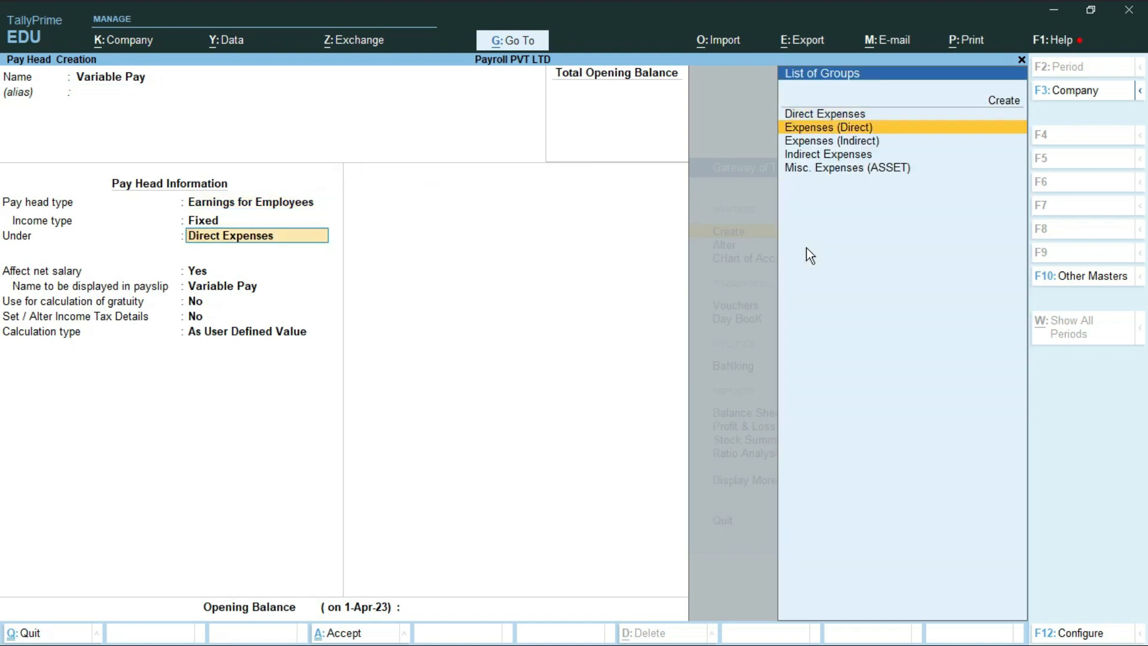
{"action": "key", "text": "Return"}
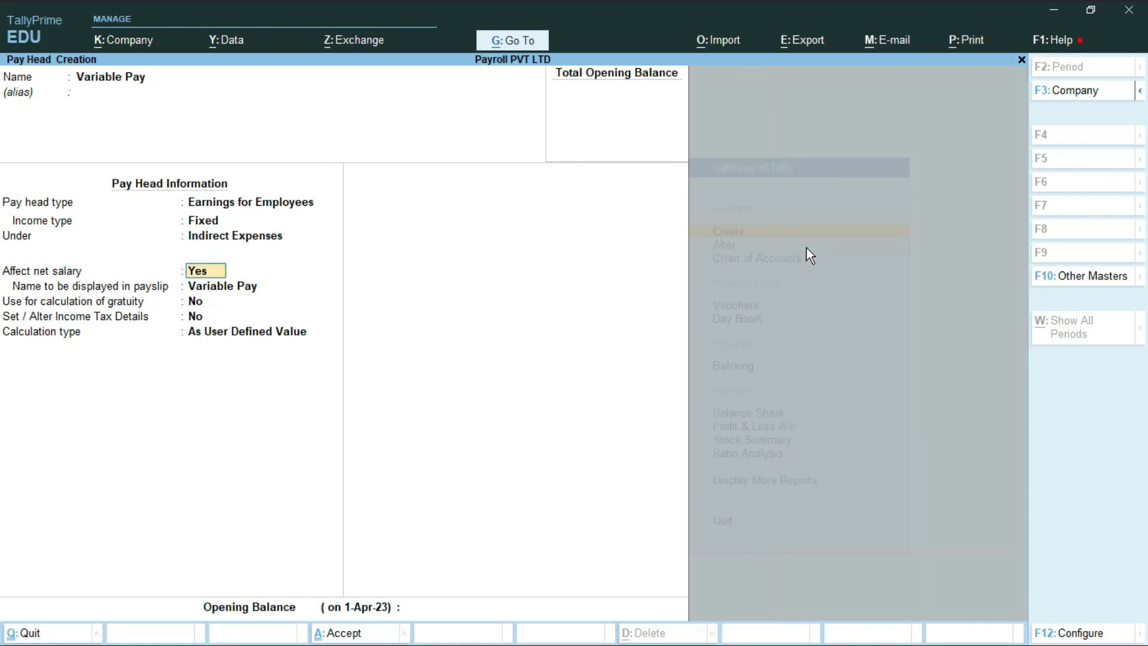
{"action": "key", "text": "Return"}
{"action": "key", "text": "Return"}
{"action": "key", "text": "Return"}
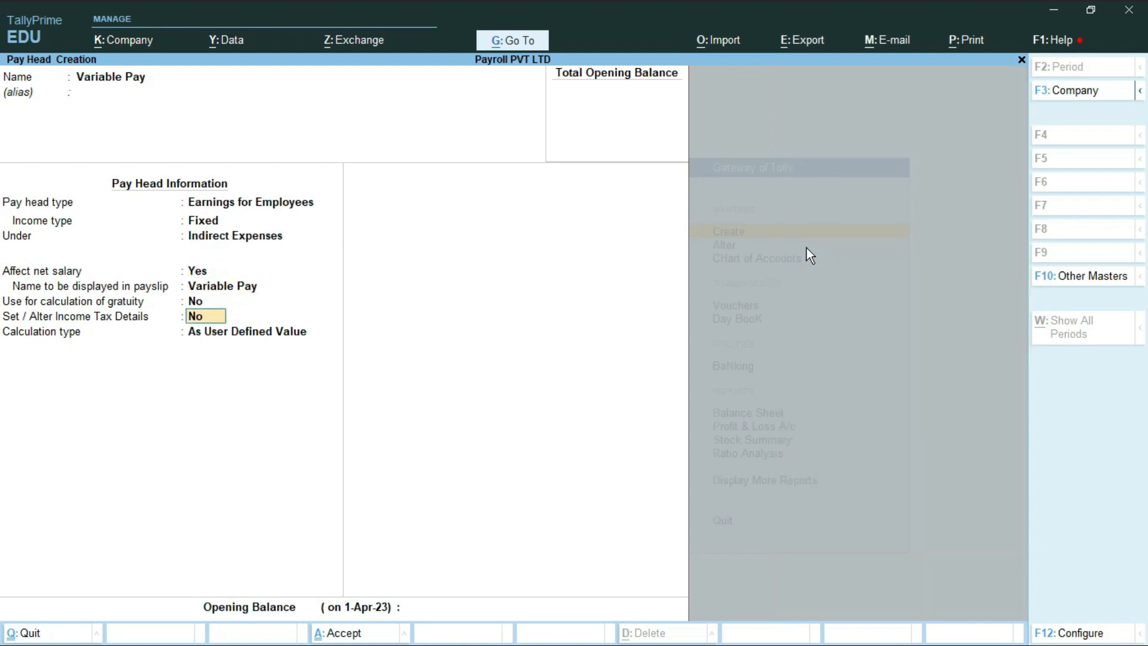
- Enable income tax details for Variable Pay as Other Earnings/Allowances (Fully Taxable), On Projected Value, with TDS deducted across periods
{"action": "type", "text": "y"}
{"action": "key", "text": "Return"}
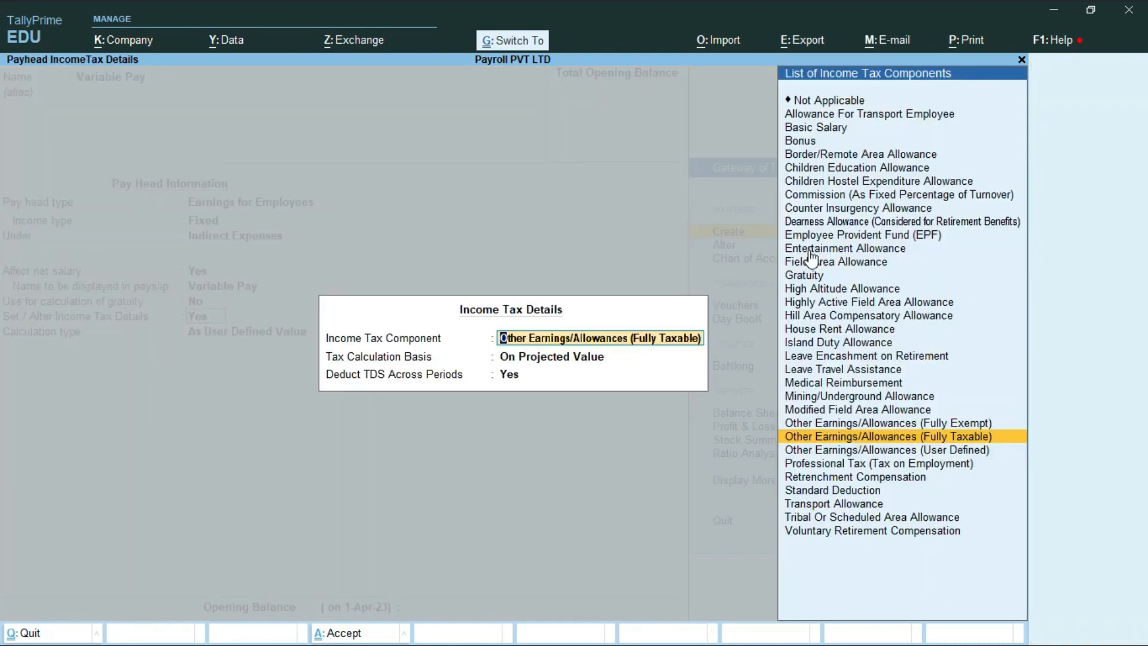
{"action": "key", "text": "ctrl+2"}
{"action": "left_click_drag", "start_coordinate": [496, 328], "coordinate": [703, 352]}
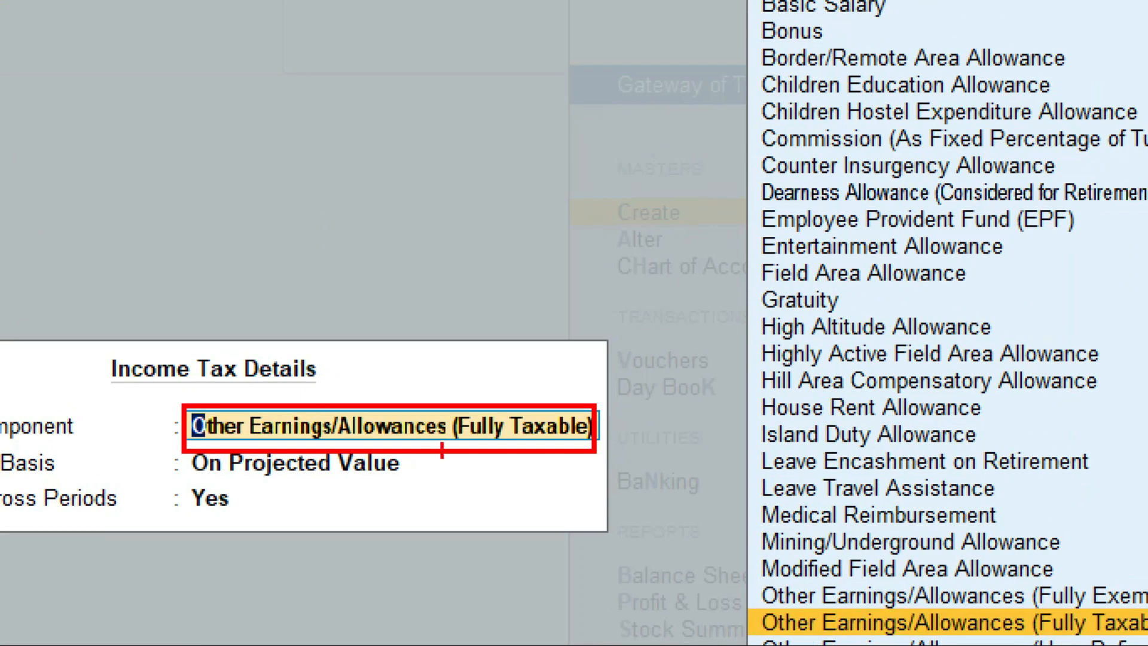
{"action": "key", "text": "Escape"}
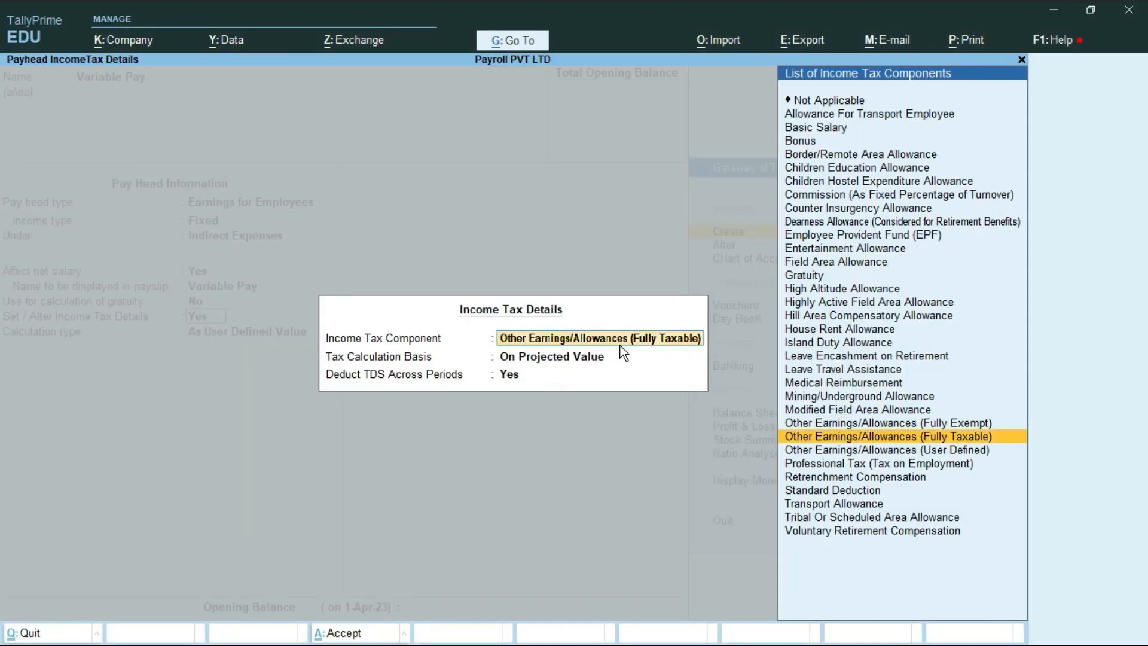
{"action": "key", "text": "Return"}
{"action": "key", "text": "Return"}
{"action": "key", "text": "Return"}
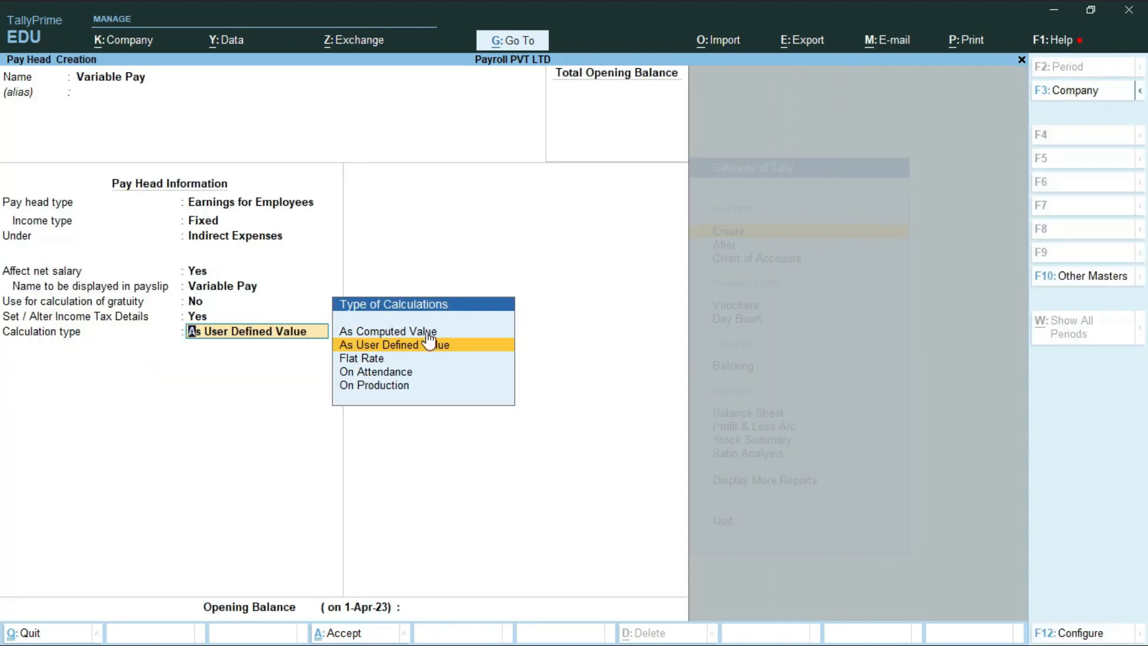
- Keep the Variable Pay calculation type as As User Defined Value, leave the opening balance blank, and save the pay head
{"action": "key", "text": "ctrl"}
{"action": "key", "text": "Return"}
{"action": "key", "text": "Return"}
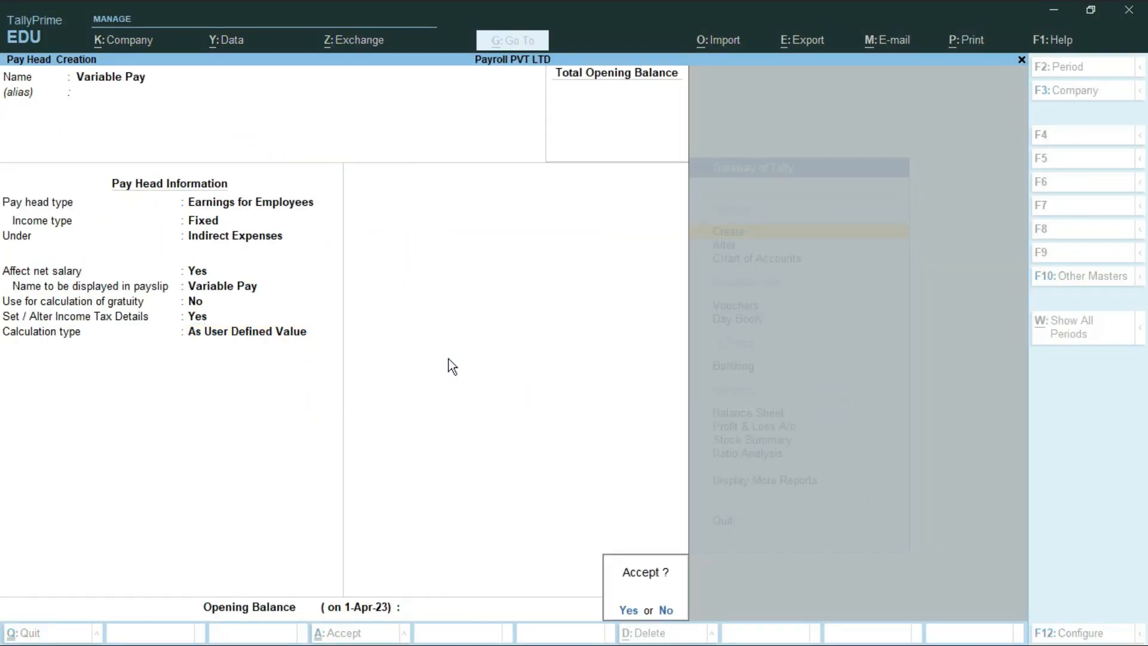
{"action": "key", "text": "Return"}
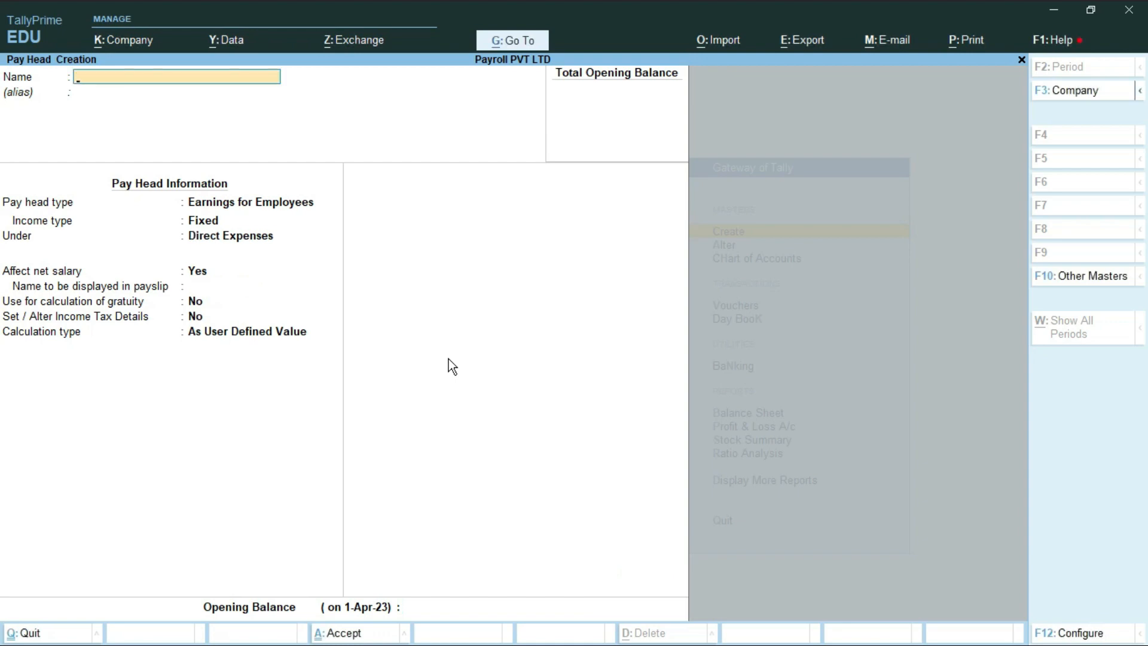
- Switch to the payroll PDF and review the items listed under Deduction Pay Heads, starting with the first one
{"action": "key", "text": "alt+Tab"}
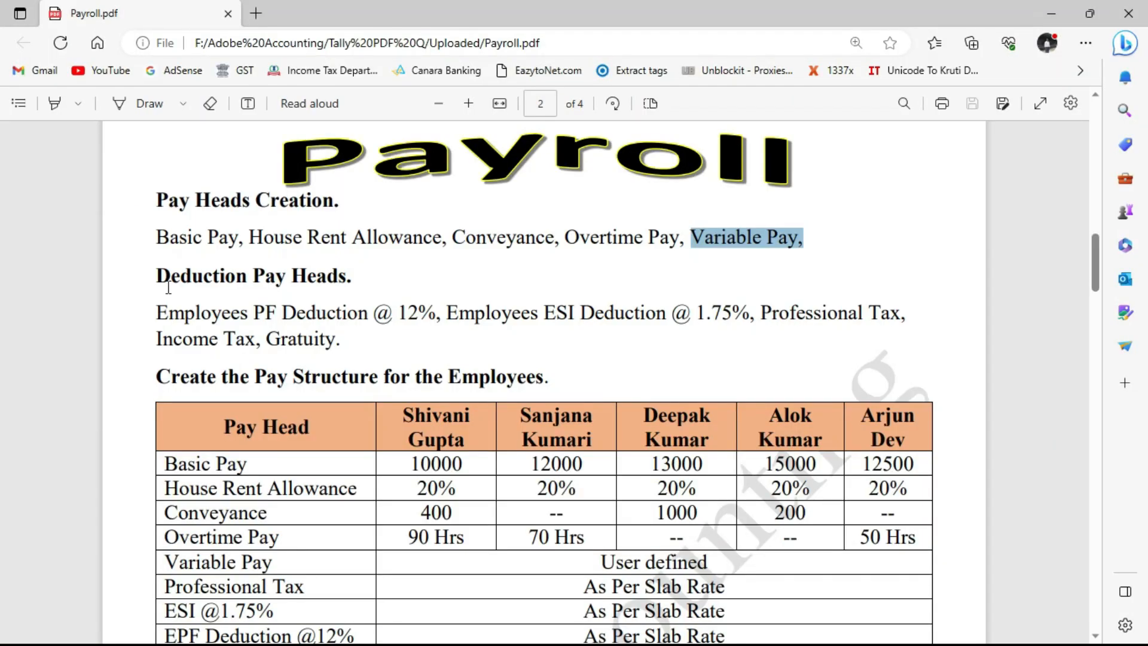
{"action": "left_click", "coordinate": [738, 242]}
{"action": "left_click_drag", "start_coordinate": [158, 279], "coordinate": [347, 279]}
{"action": "left_click", "coordinate": [217, 277]}
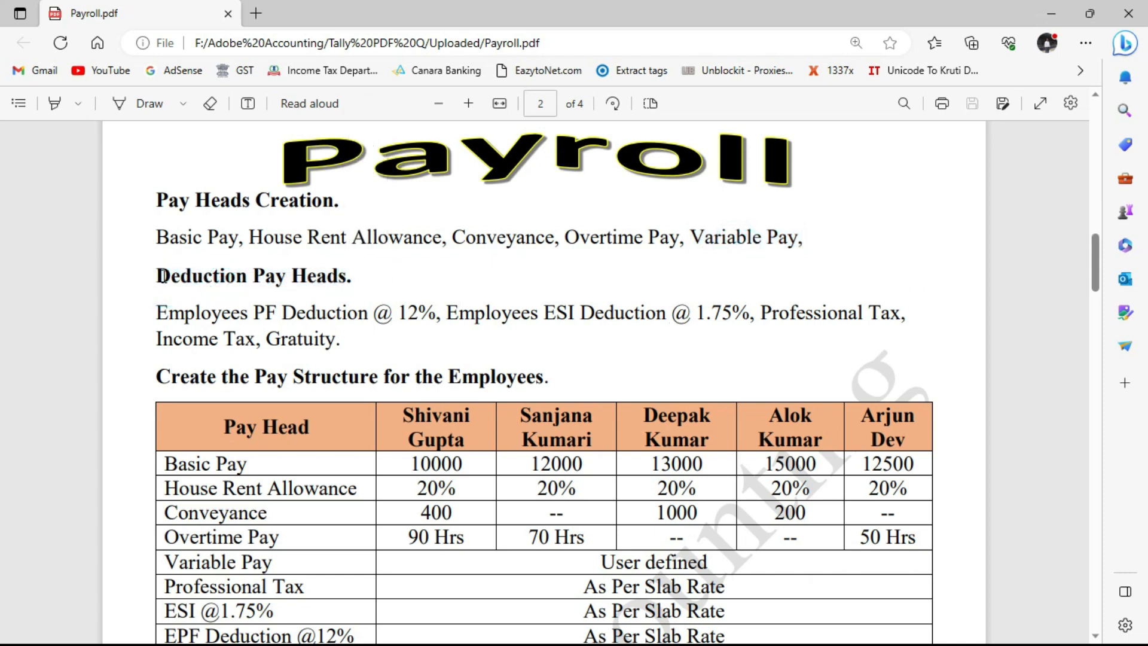
{"action": "left_click_drag", "start_coordinate": [156, 277], "coordinate": [338, 279]}
{"action": "left_click_drag", "start_coordinate": [153, 314], "coordinate": [657, 320]}
{"action": "left_click_drag", "start_coordinate": [760, 314], "coordinate": [881, 315]}
{"action": "left_click_drag", "start_coordinate": [156, 339], "coordinate": [317, 335]}
{"action": "left_click", "coordinate": [300, 336]}
{"action": "left_click_drag", "start_coordinate": [161, 312], "coordinate": [361, 314]}
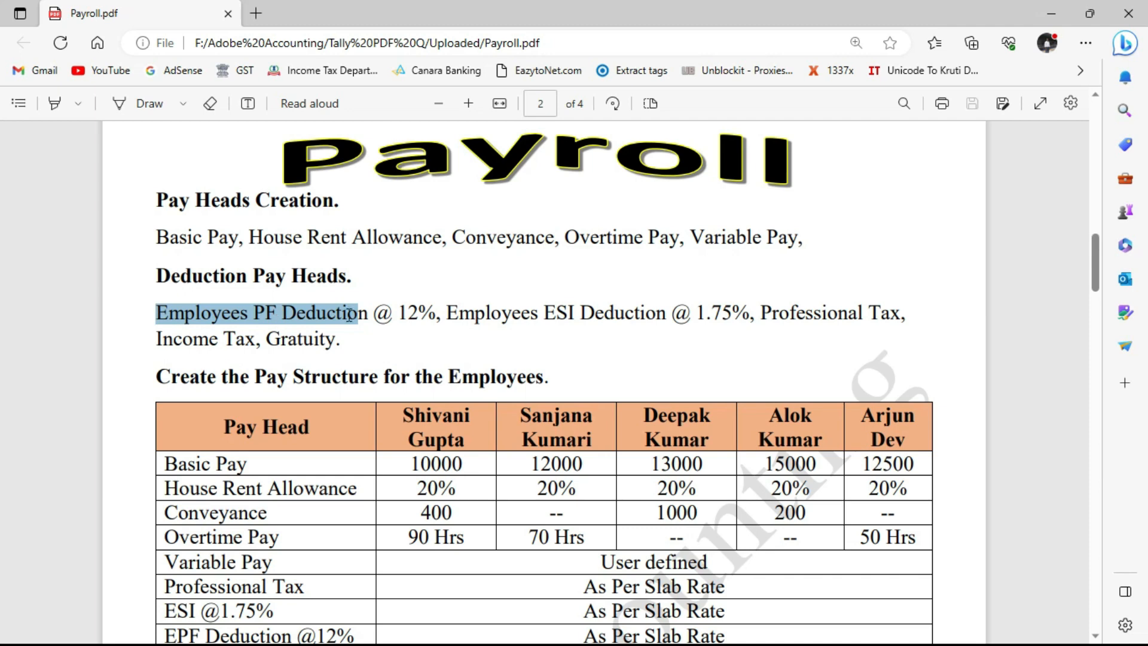
{"action": "left_click", "coordinate": [349, 316]}
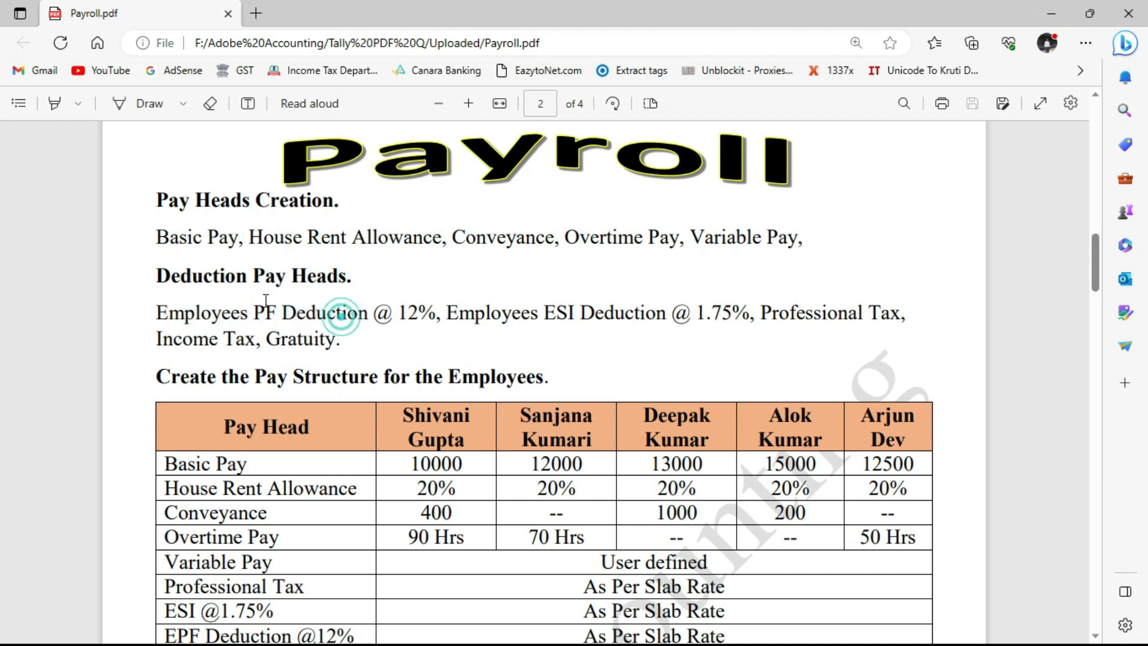
{"action": "key", "text": "alt+Tab"}
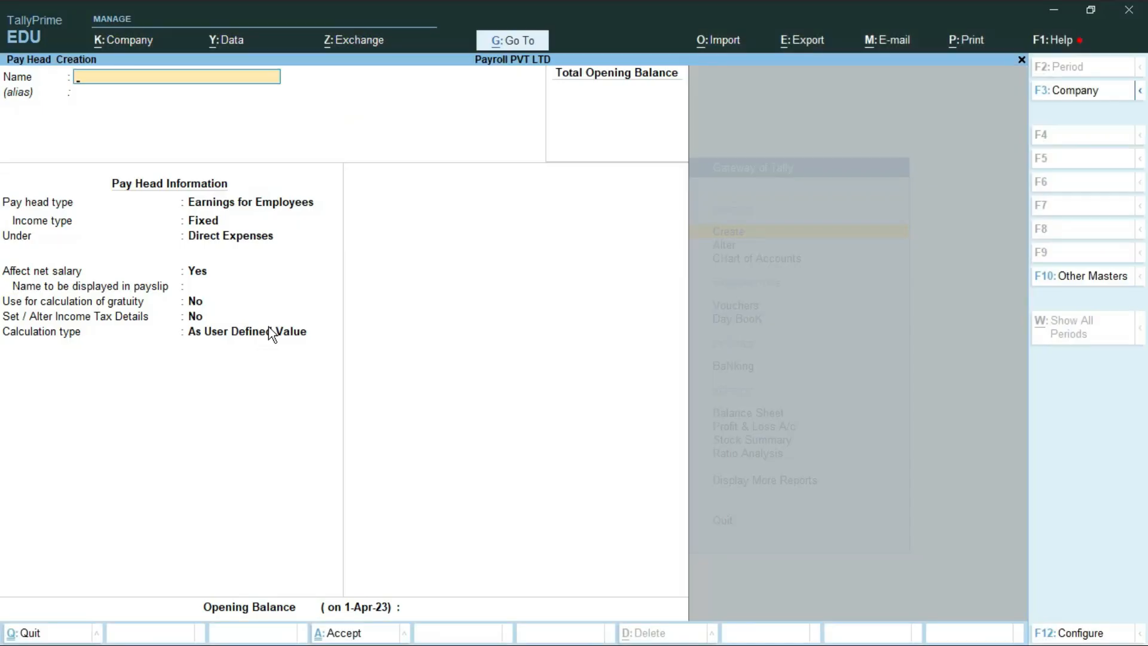
{"action": "type", "text": "Employee PF Deductio"}
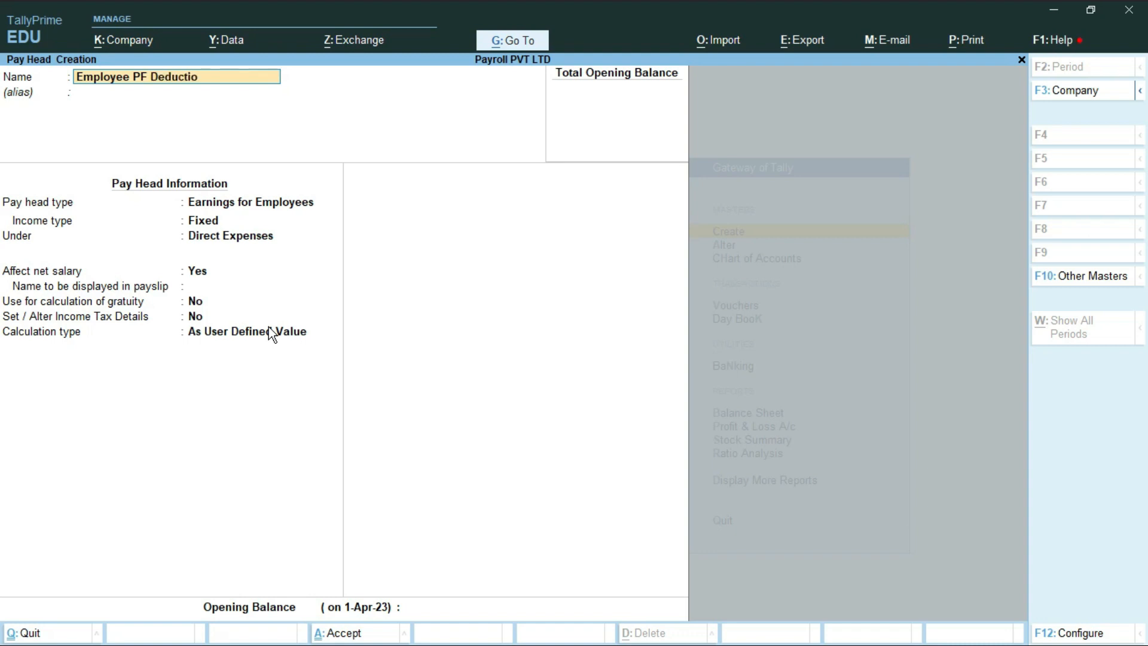
{"action": "type", "text": "n @12%"}
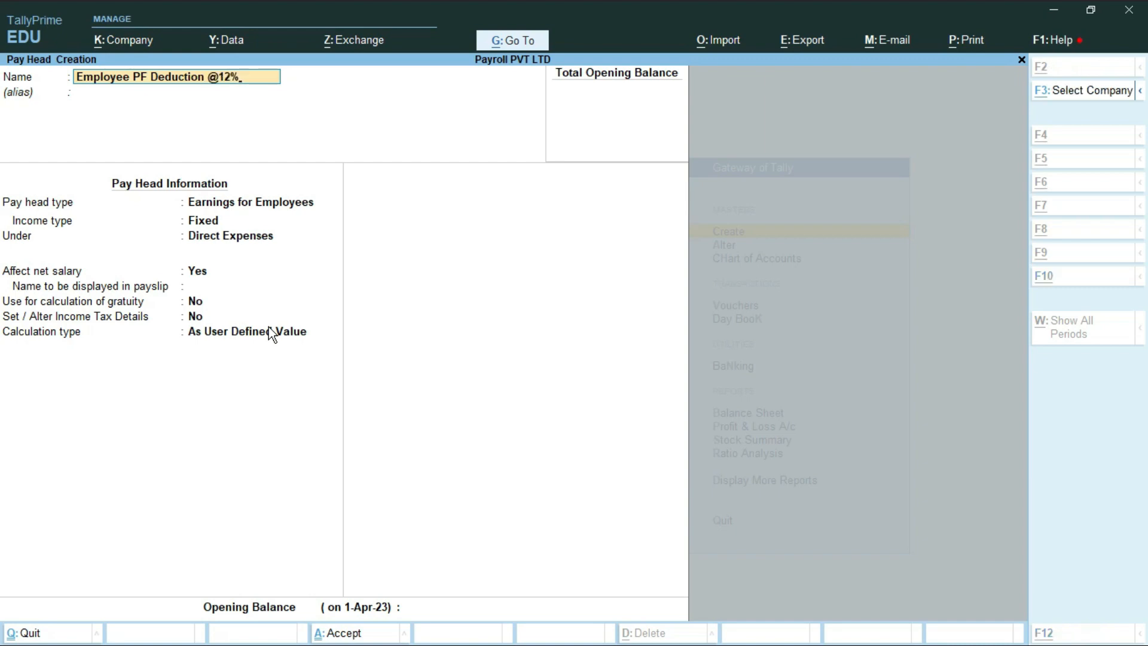
{"action": "key", "text": "alt+Tab"}
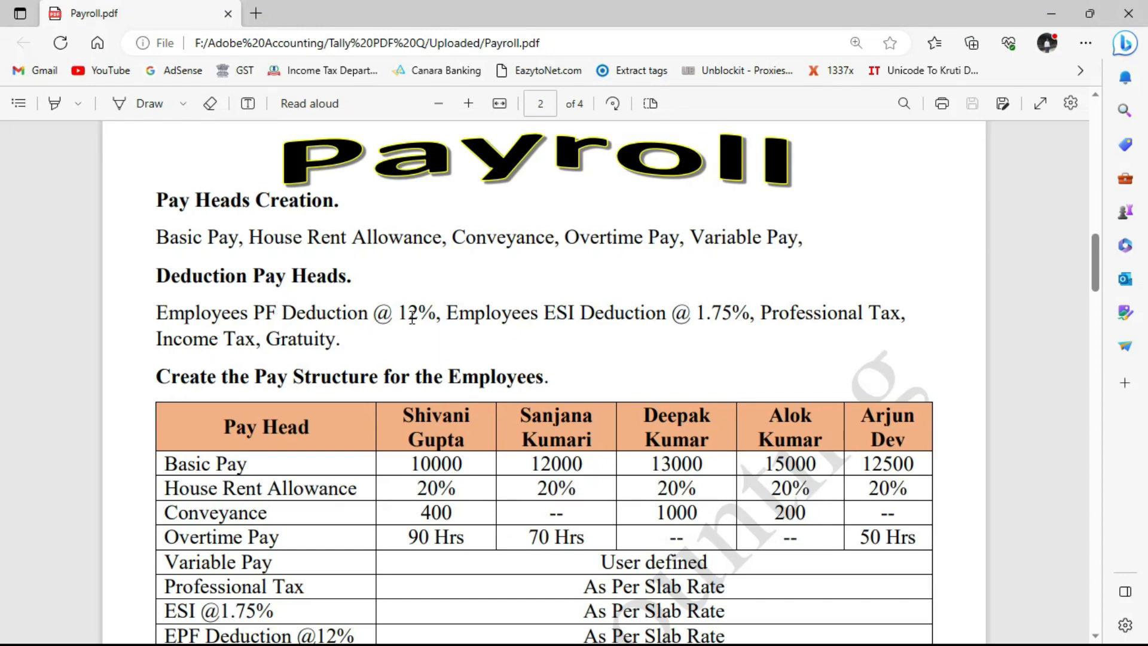
{"action": "key", "text": "alt+Tab"}
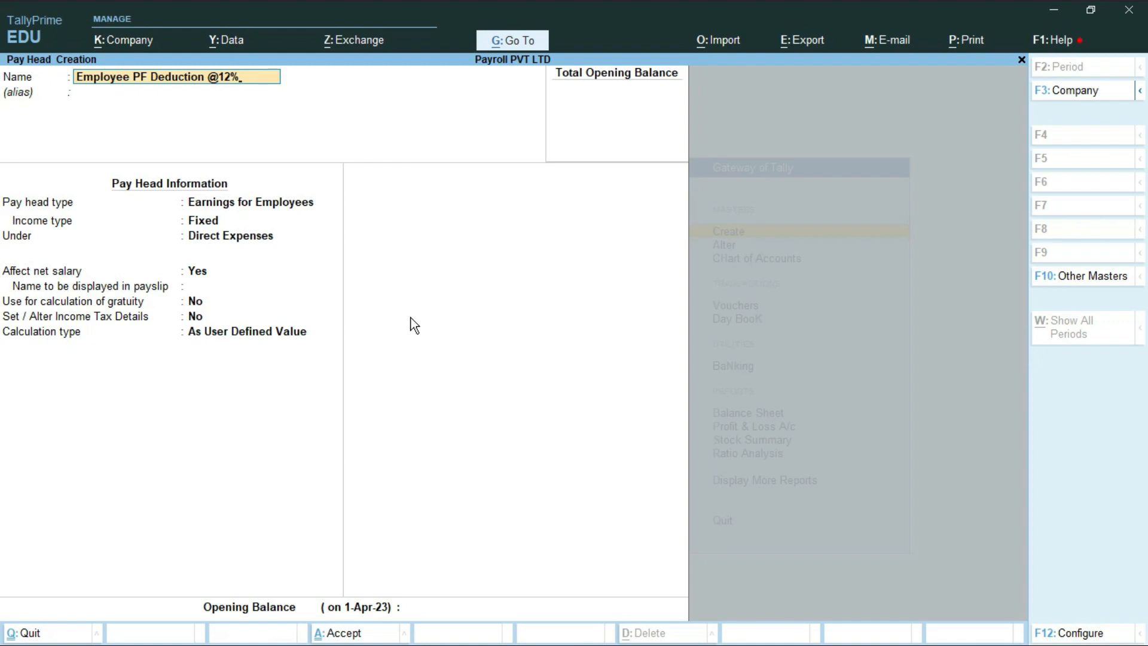
{"action": "key", "text": "Return"}
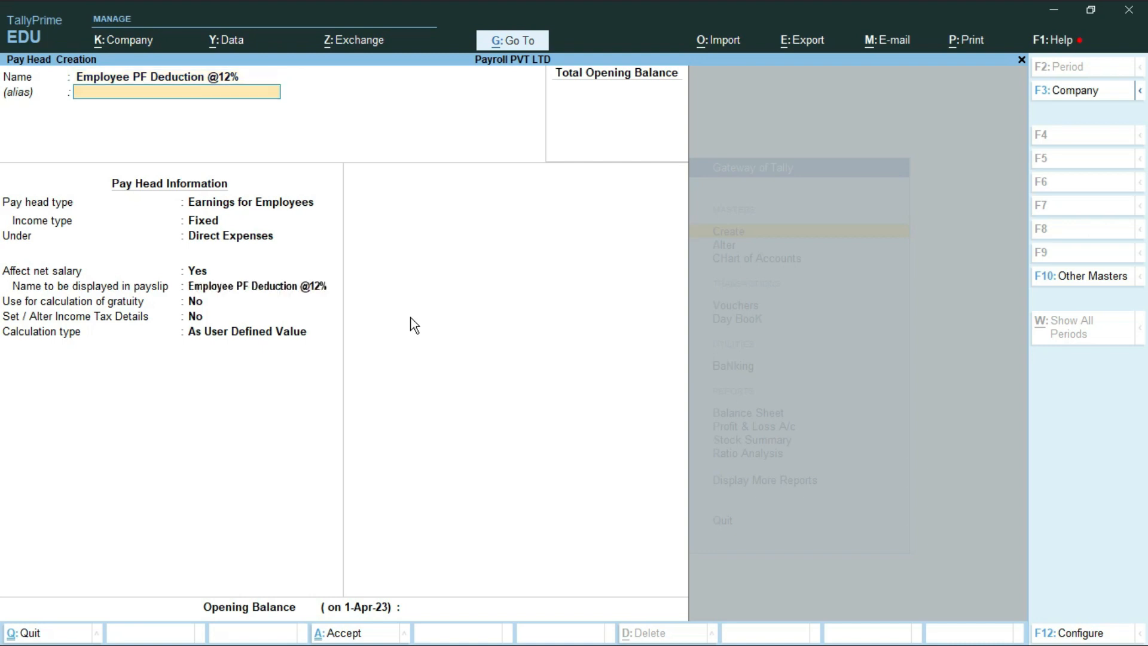
{"action": "key", "text": "Return"}
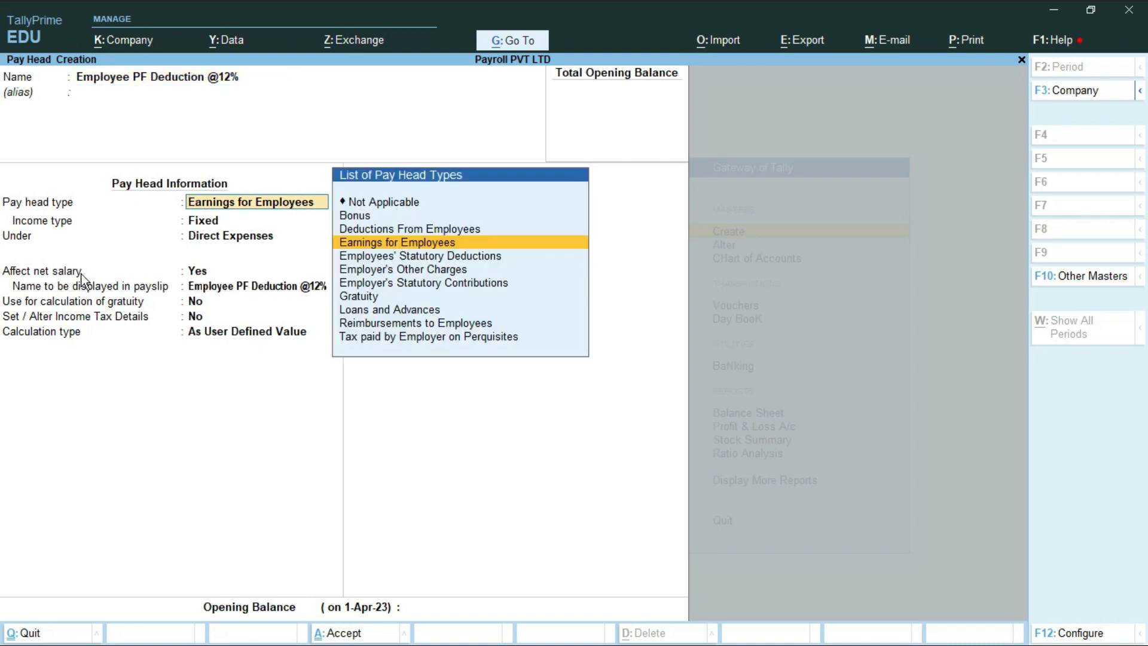
- Set the PF pay head's type to Employees' Statutory Deductions and its statutory pay type to PF Account (A/c No. 1)
{"action": "key", "text": "ctrl"}
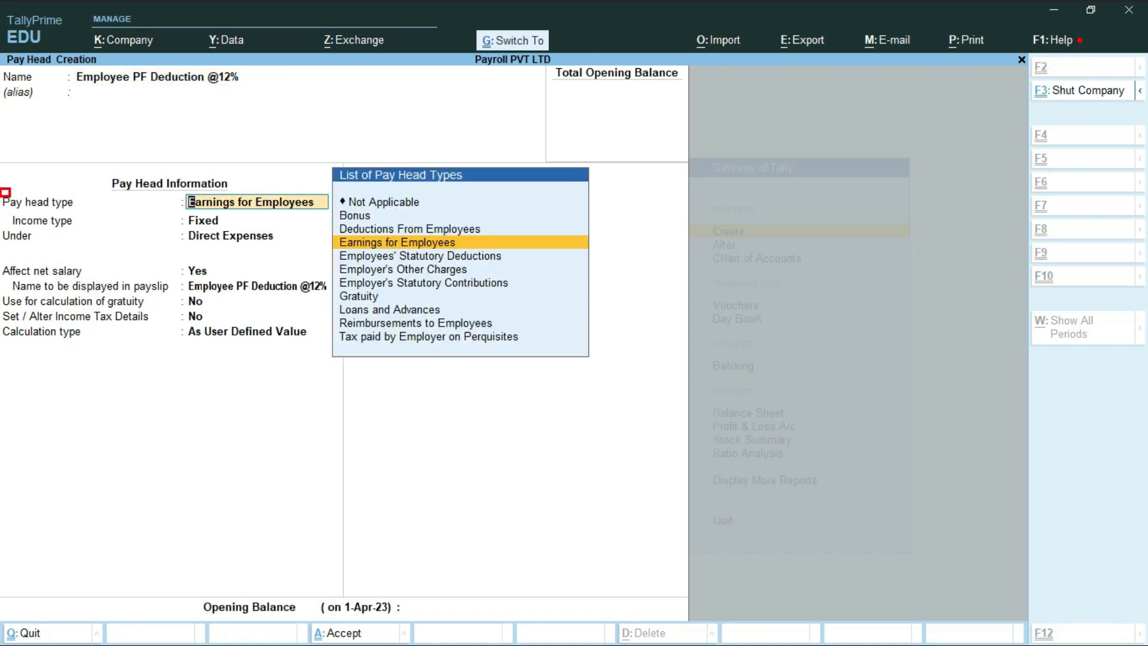
{"action": "left_click_drag", "start_coordinate": [1, 189], "coordinate": [327, 210]}
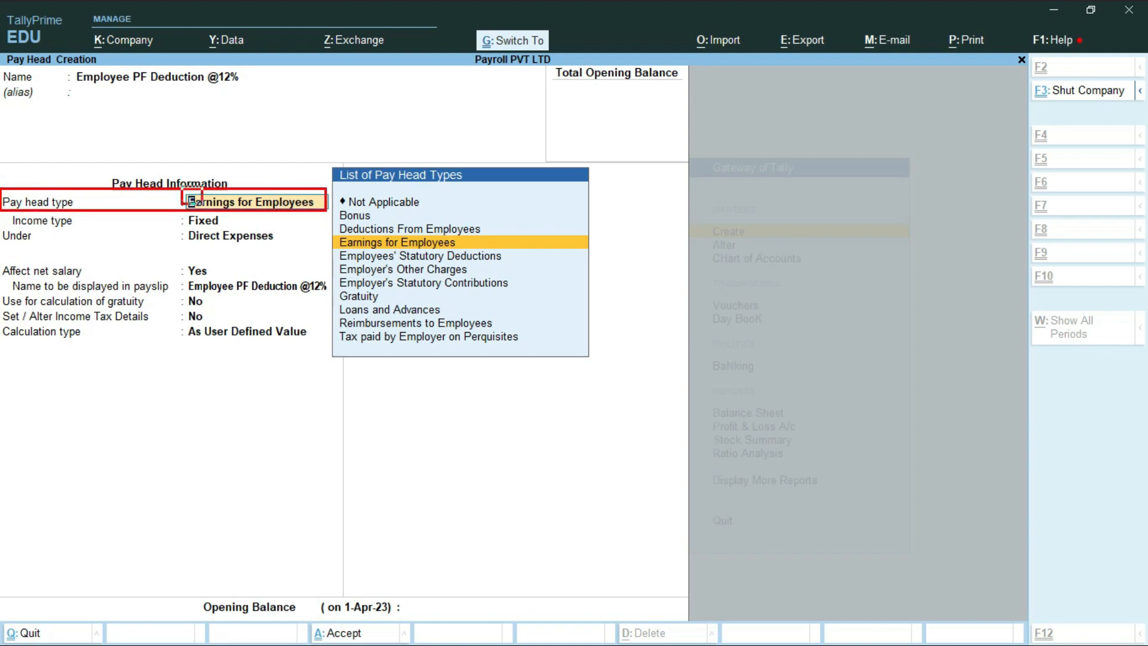
{"action": "mouse_move", "coordinate": [182, 189]}
{"action": "left_mouse_down"}
{"action": "mouse_move", "coordinate": [321, 222]}
{"action": "mouse_move", "coordinate": [329, 211]}
{"action": "mouse_move", "coordinate": [390, 266]}
{"action": "mouse_move", "coordinate": [513, 264]}
{"action": "left_mouse_up"}
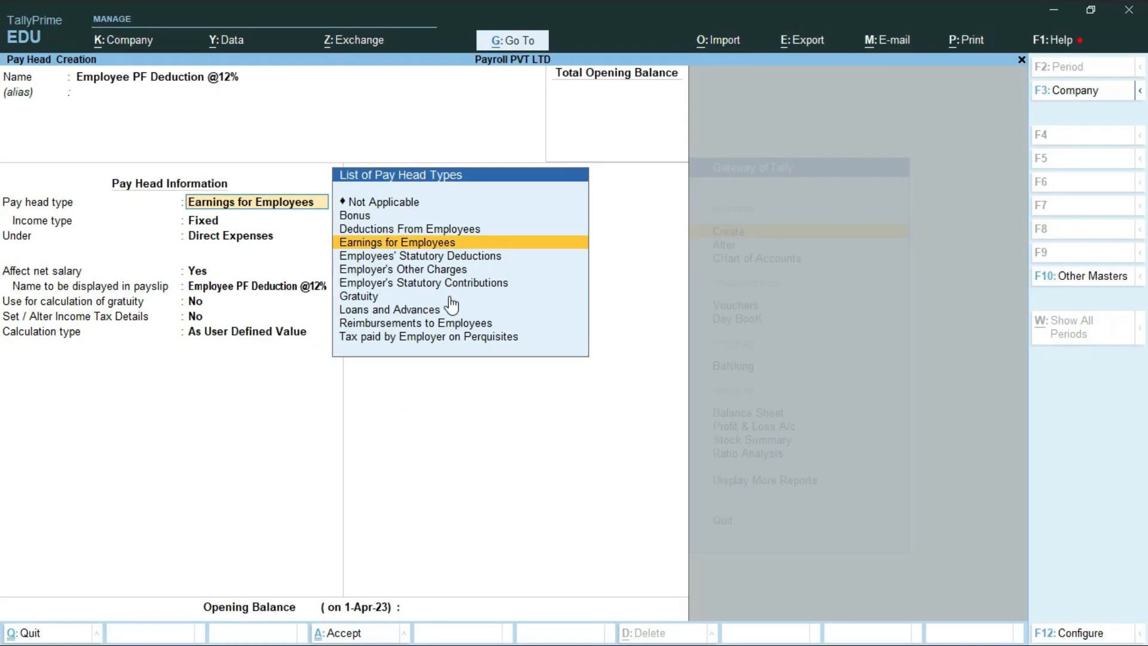
{"action": "key", "text": "Down"}
{"action": "key", "text": "Return"}
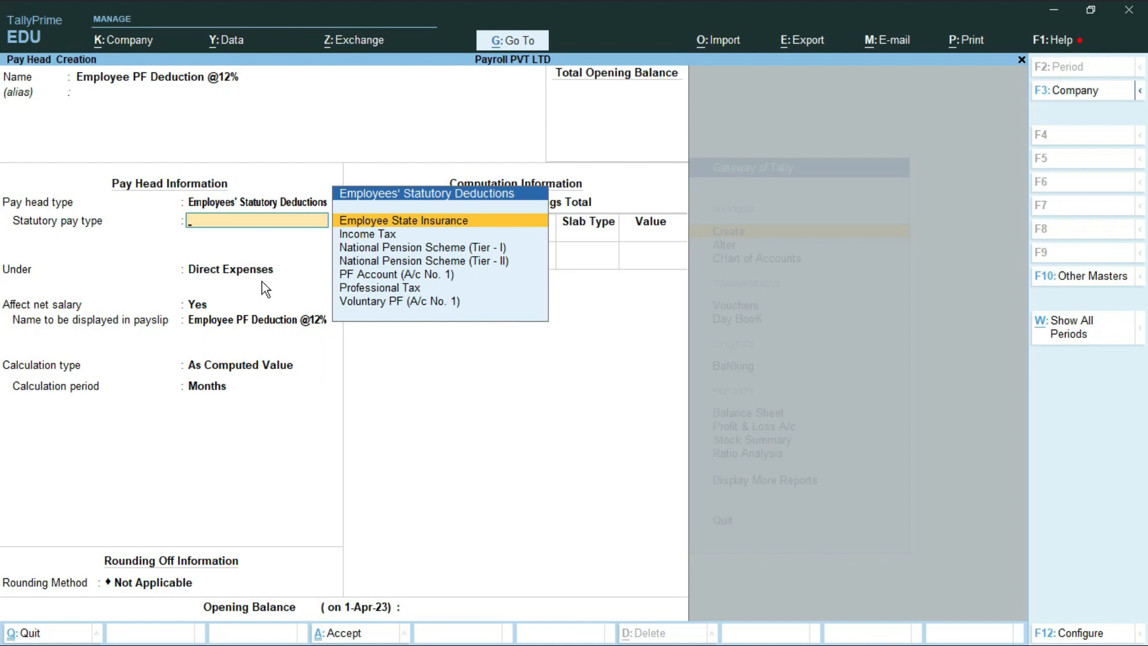
{"action": "key", "text": "ctrl"}
{"action": "key", "text": "Down"}
{"action": "key", "text": "Down"}
{"action": "key", "text": "Down"}
{"action": "key", "text": "Down"}
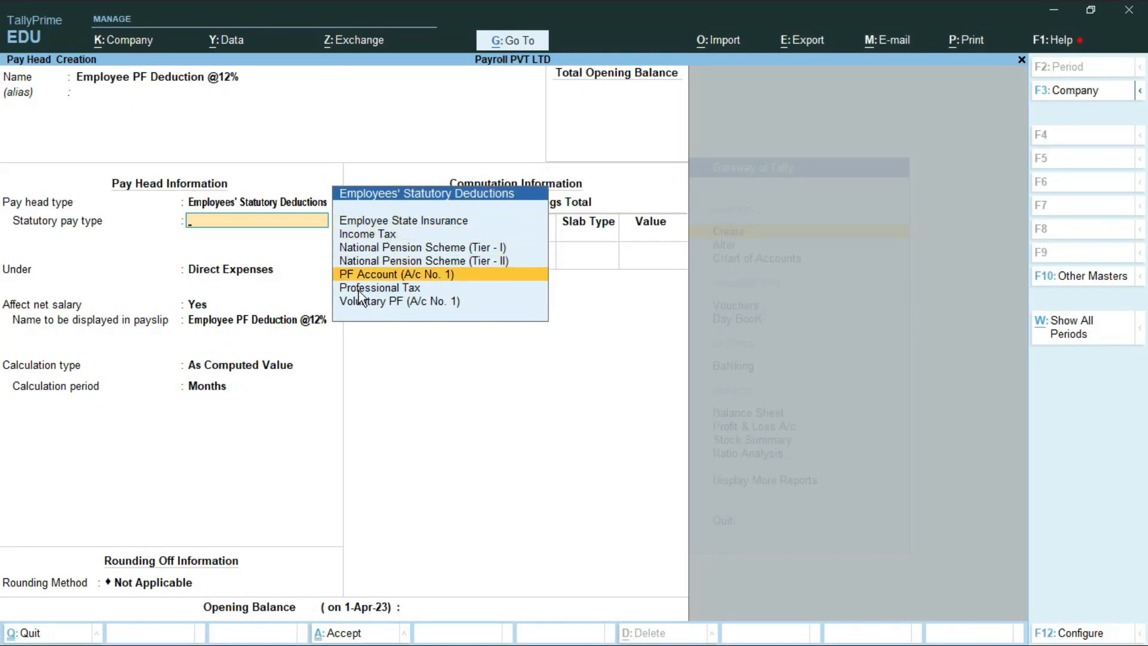
{"action": "key", "text": "Return"}
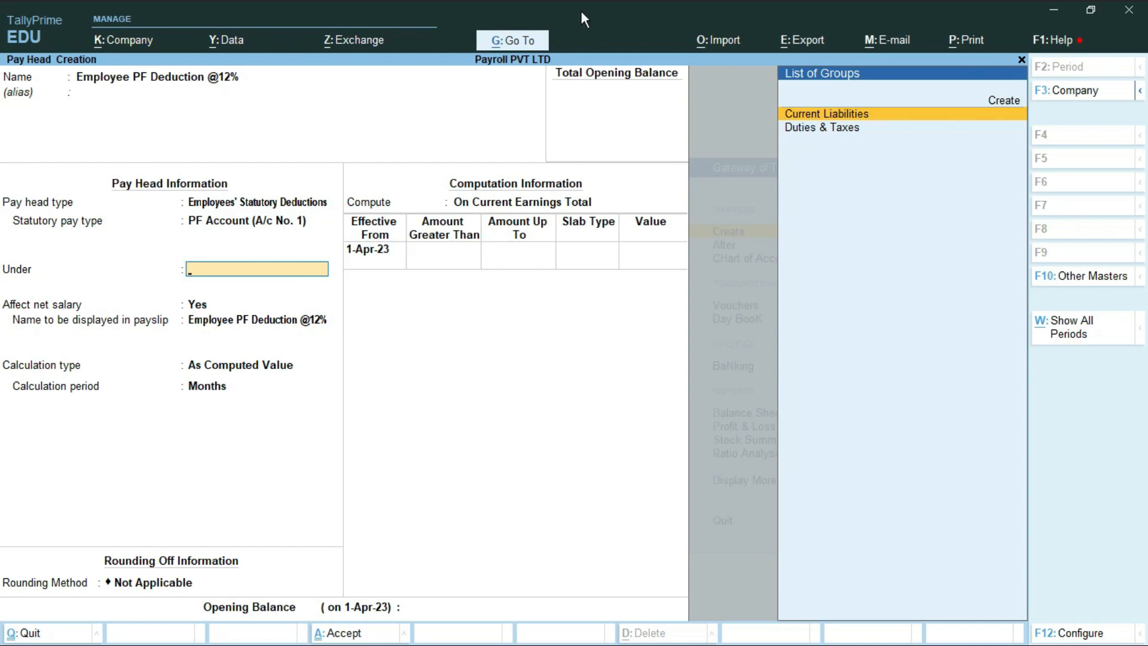
- Place the PF deduction under Current Liabilities, keep its payslip name, and set Normal Rounding with a limit of 1
{"action": "left_click", "coordinate": [859, 116]}
{"action": "key", "text": "Return"}
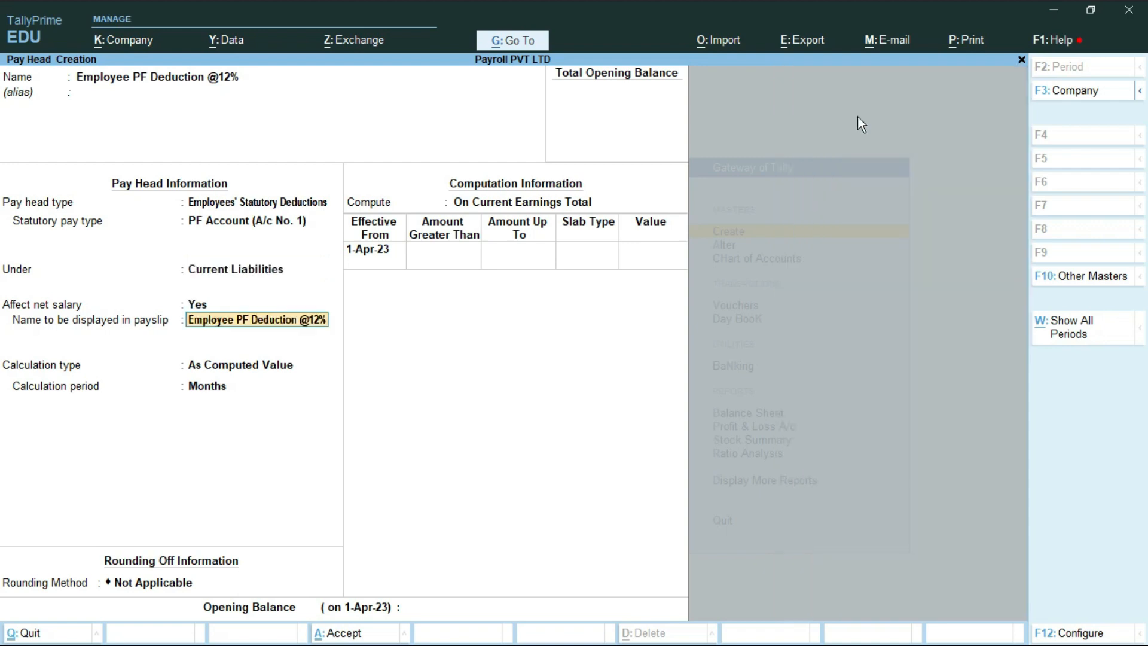
{"action": "key", "text": "Return"}
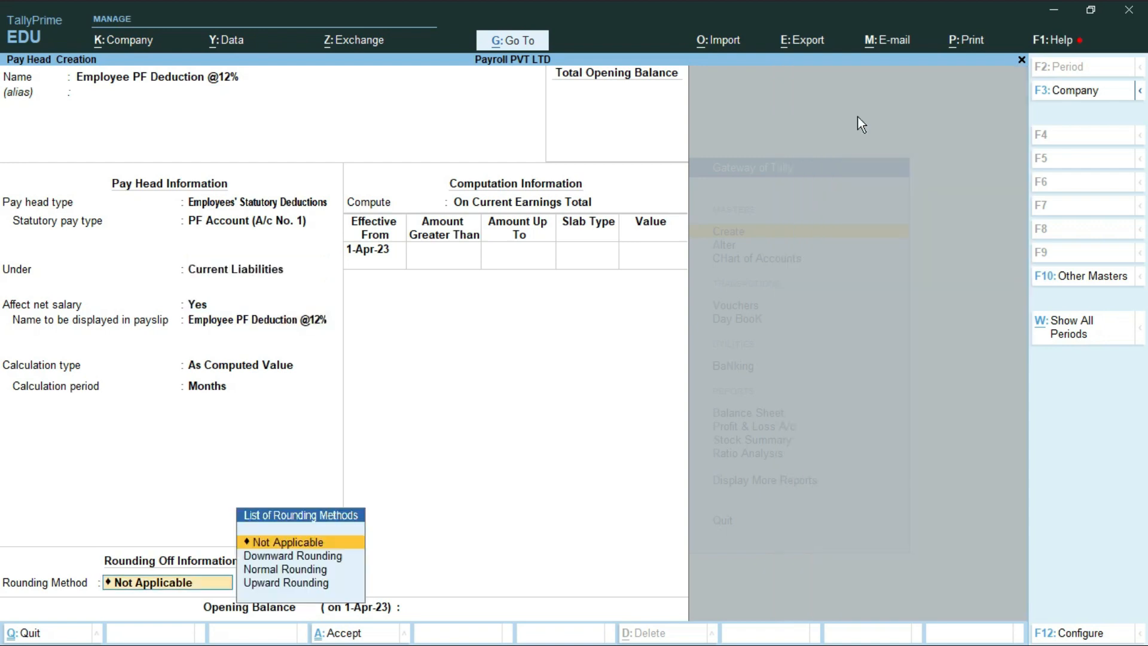
{"action": "key", "text": "Down"}
{"action": "key", "text": "Down"}
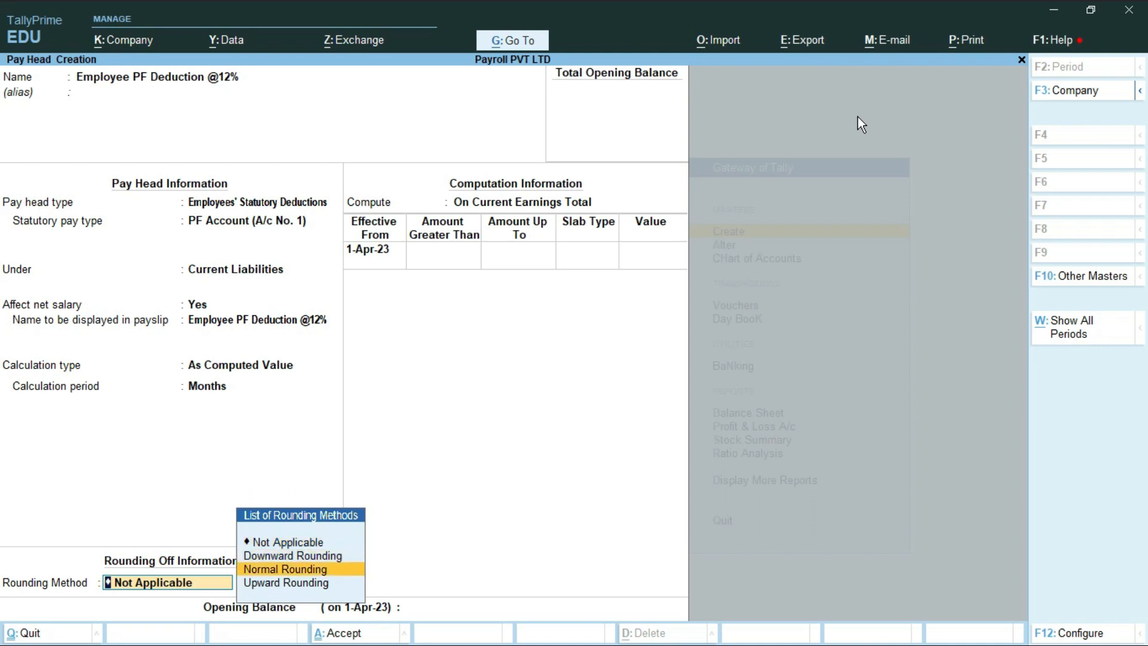
{"action": "key", "text": "Return"}
{"action": "type", "text": "1"}
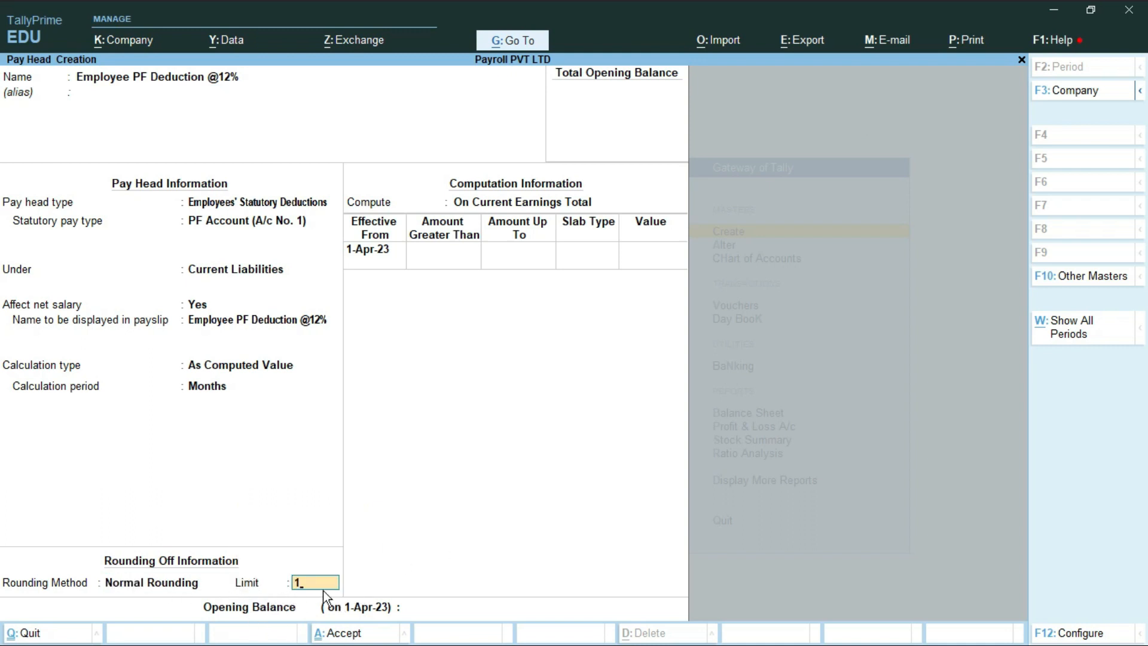
{"action": "key", "text": "Return"}
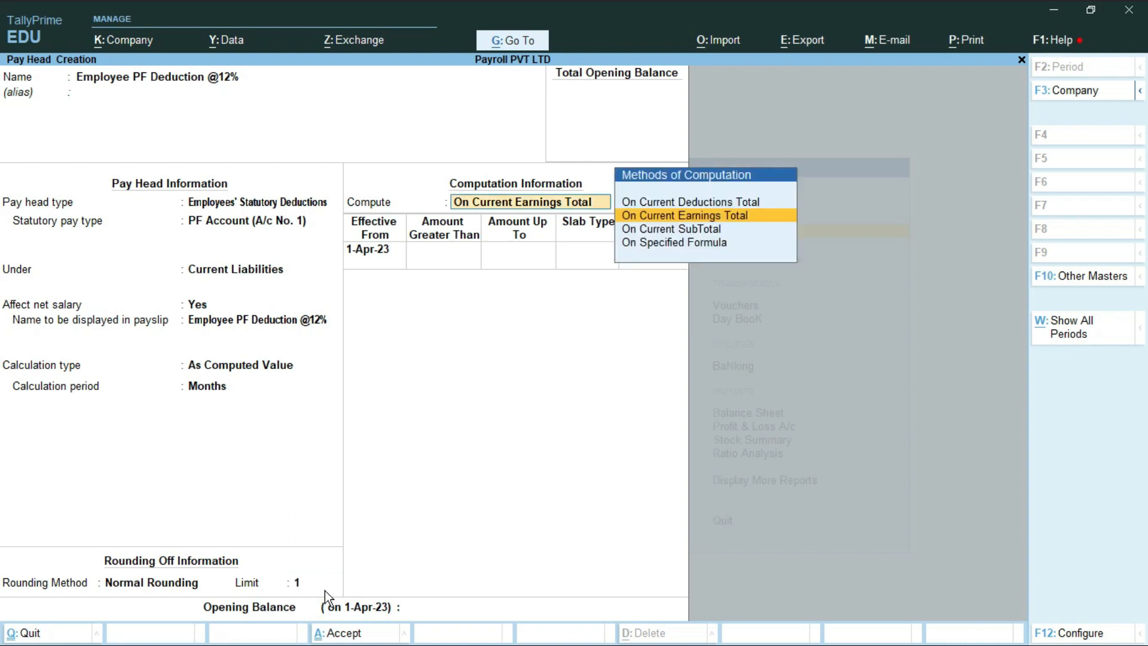
- Compute the PF deduction On Specified Formula, with Basic Pay as the only pay head in the formula
{"action": "key", "text": "Down"}
{"action": "key", "text": "Down"}
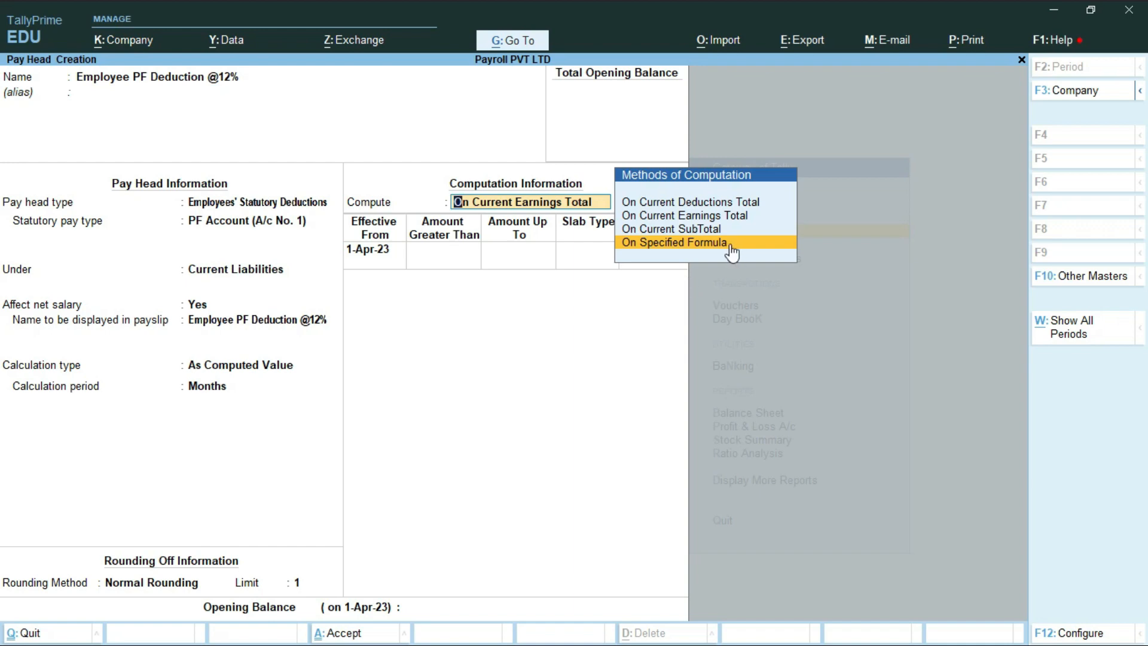
{"action": "left_click", "coordinate": [731, 245]}
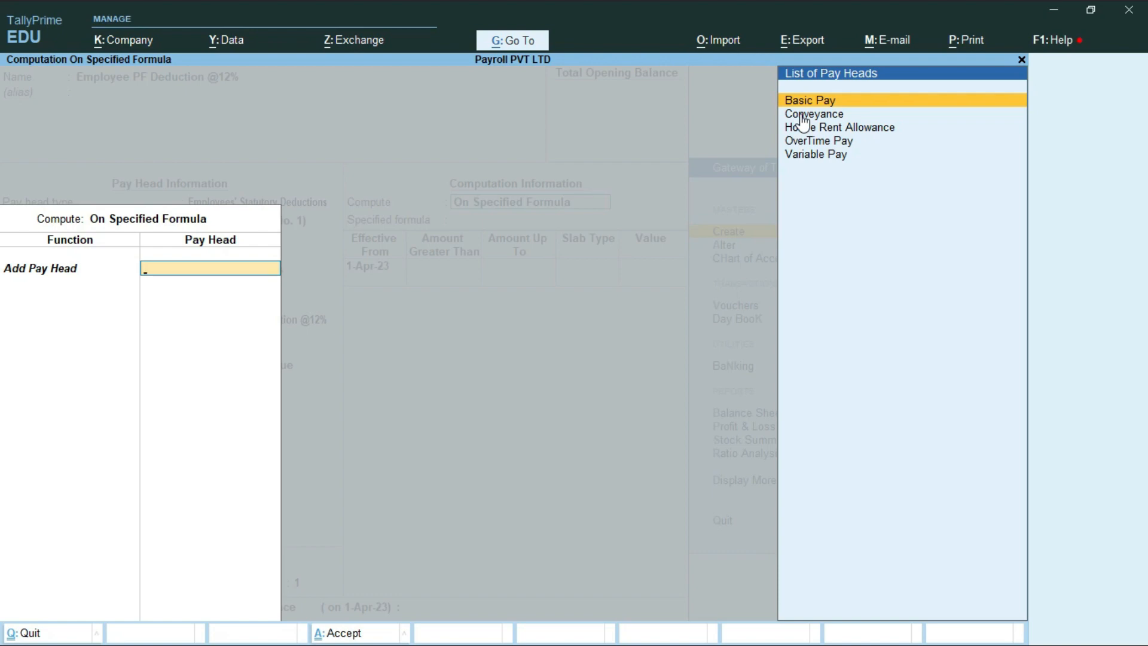
{"action": "key", "text": "Return"}
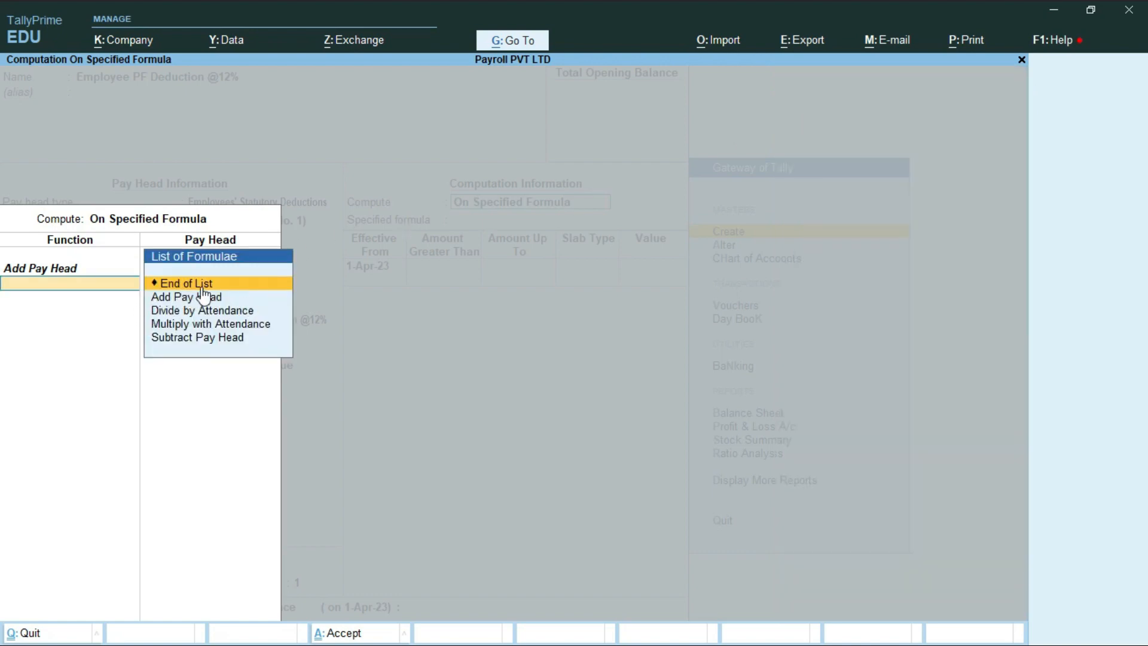
{"action": "key", "text": "Return"}
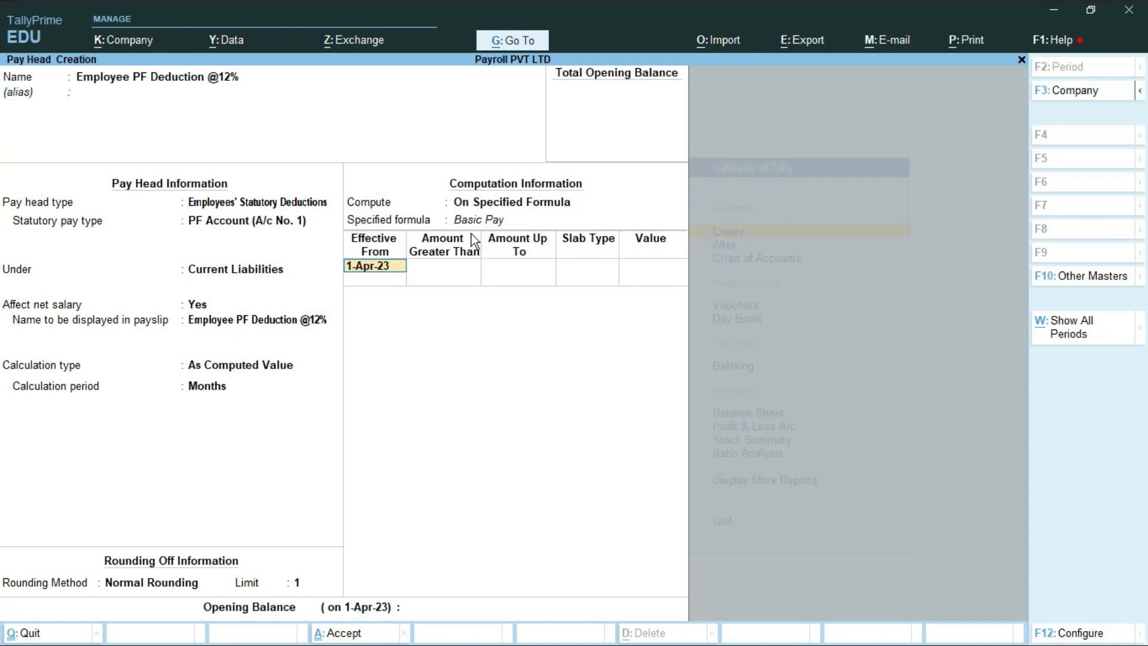
- Add a Percentage slab of 12% effective from 1-Apr-23 without amount limits, leave the opening balance blank, and save the PF pay head
{"action": "key", "text": "ctrl"}
{"action": "key", "text": "Return"}
{"action": "key", "text": "Return"}
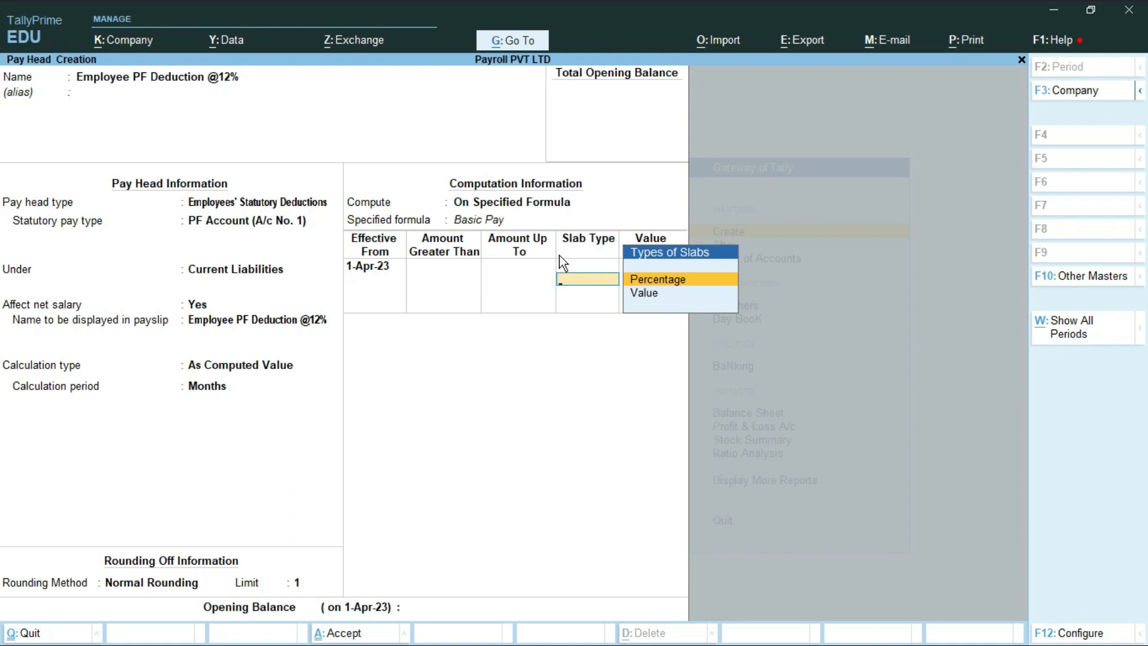
{"action": "key", "text": "Return"}
{"action": "type", "text": "12"}
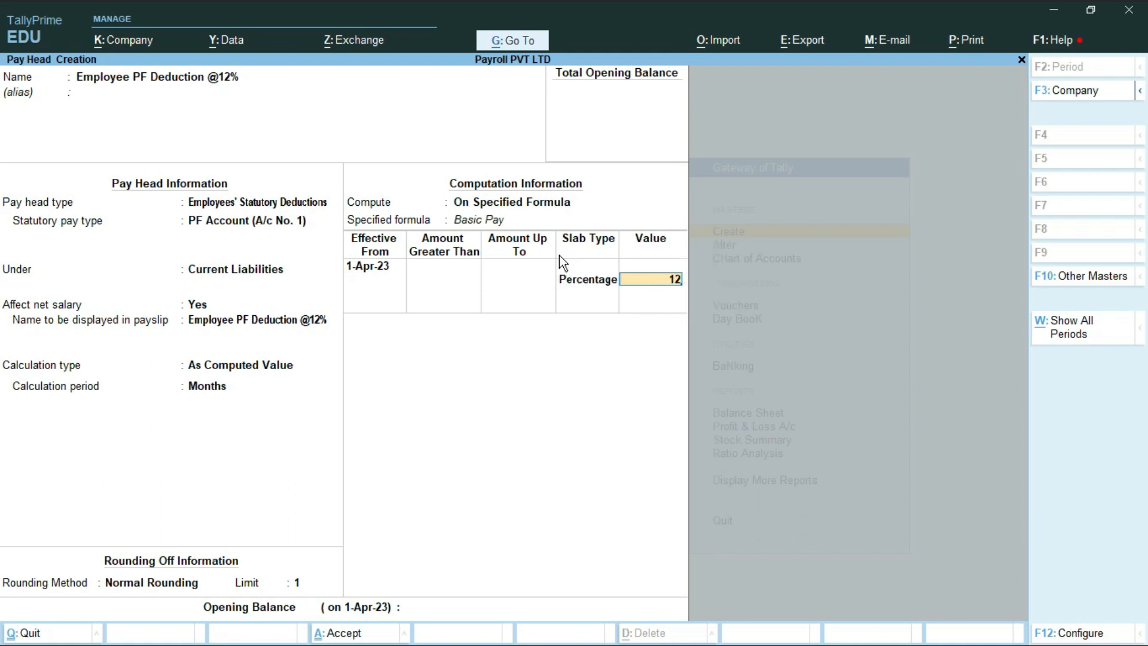
{"action": "key", "text": "Return"}
{"action": "key", "text": "Return"}
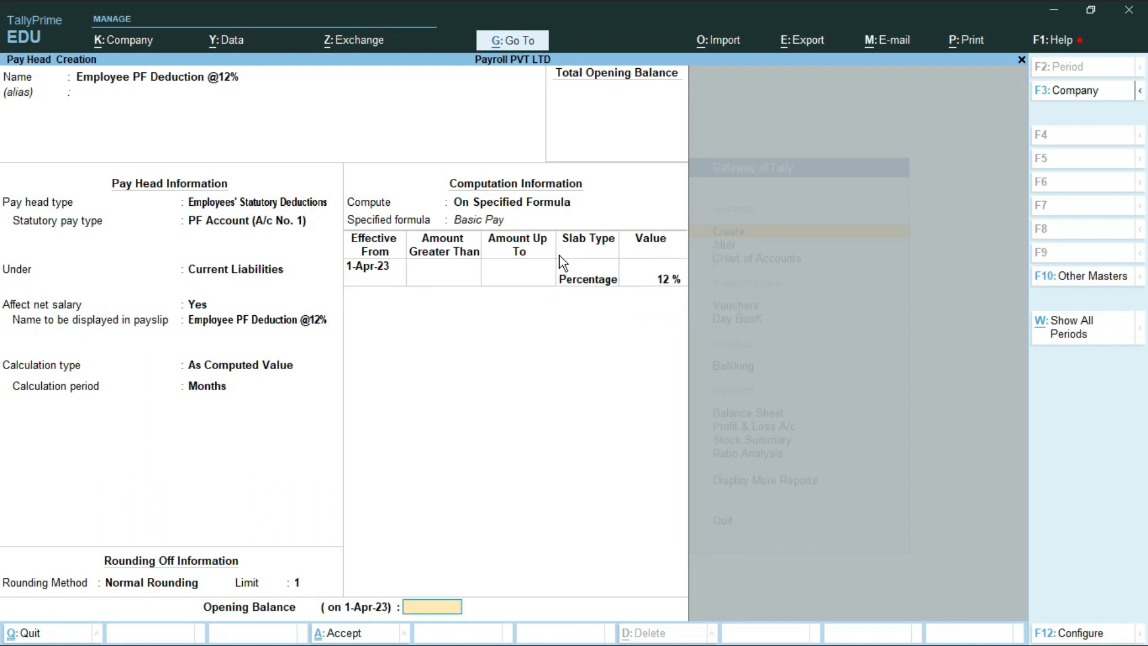
{"action": "key", "text": "Return"}
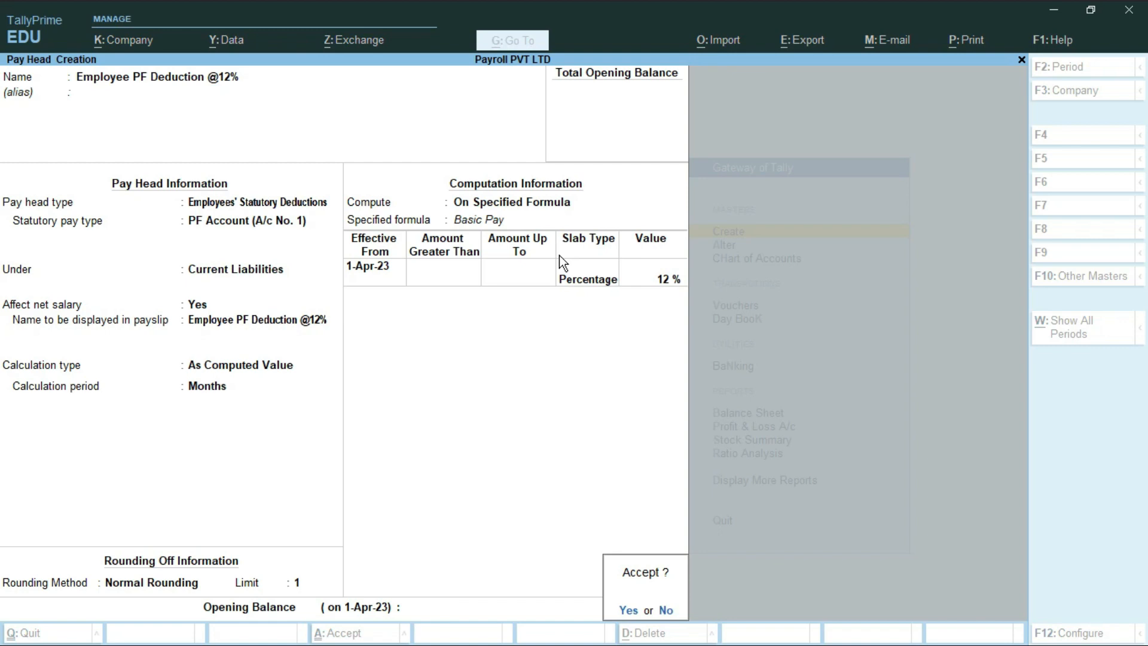
{"action": "key", "text": "Return"}
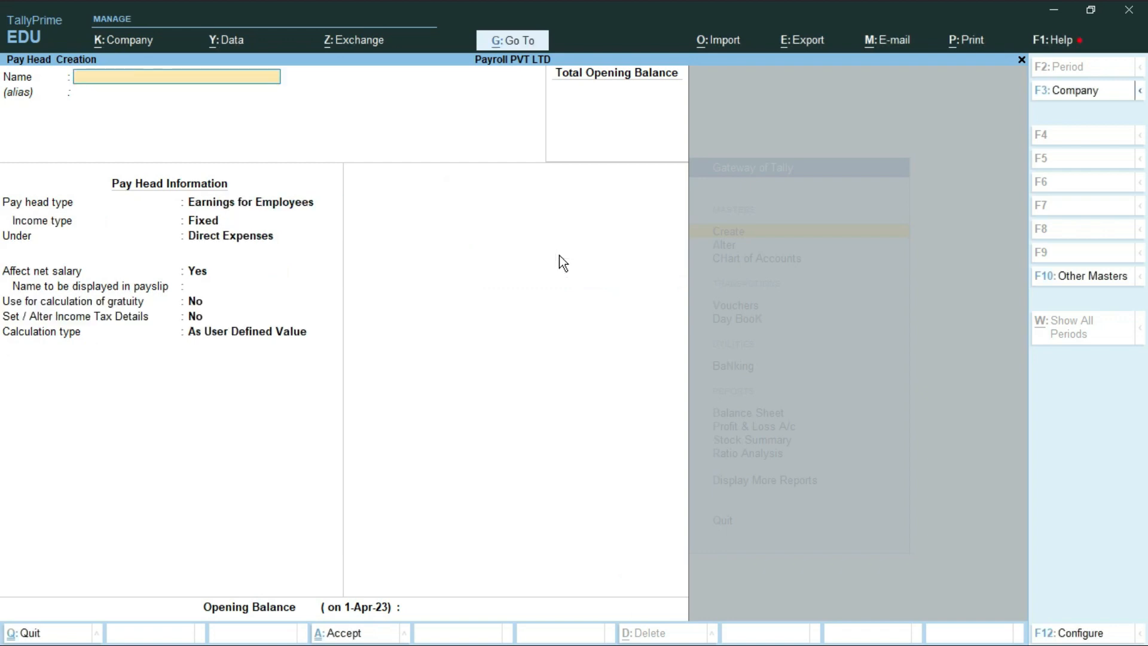
- Check the ESI deduction entry in the payroll PDF, return to TallyPrime, and name the new pay head Employee ESI Deduction @1.75% without an alias
{"action": "key", "text": "alt+Tab"}
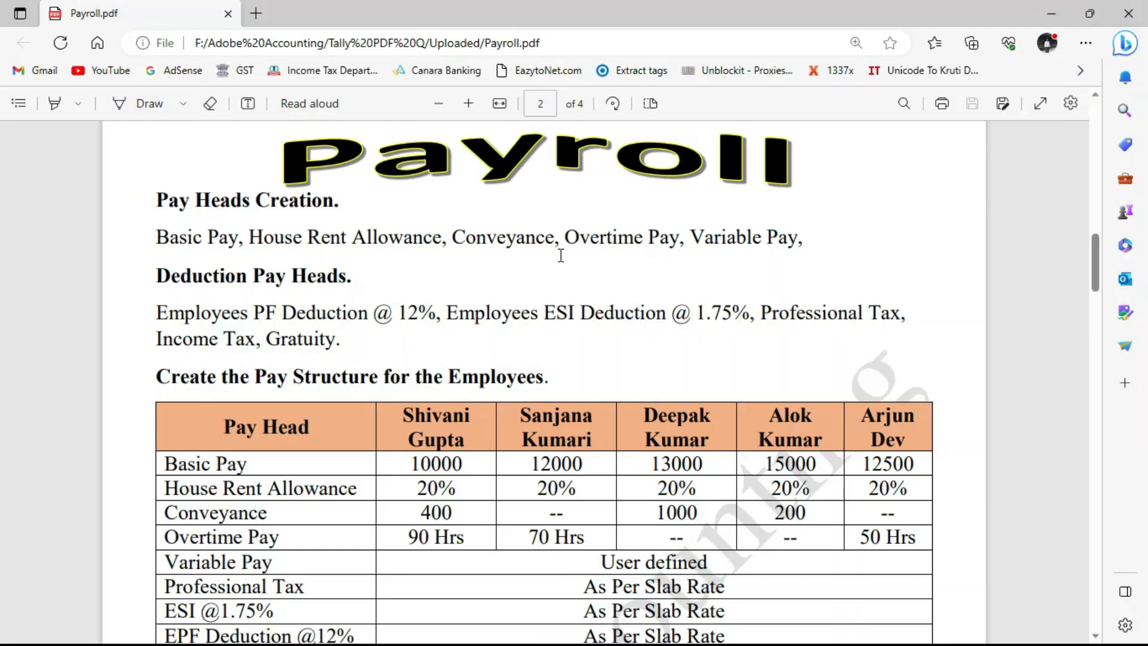
{"action": "left_click_drag", "start_coordinate": [447, 313], "coordinate": [662, 314]}
{"action": "left_click", "coordinate": [610, 318]}
{"action": "left_click_drag", "start_coordinate": [452, 313], "coordinate": [674, 316]}
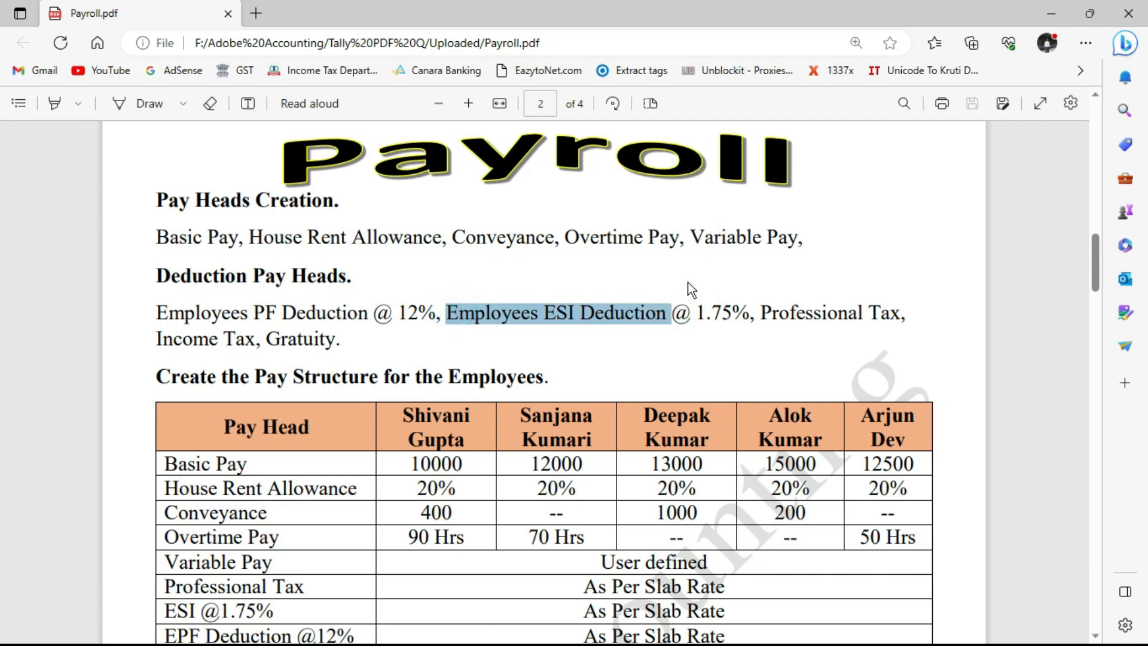
{"action": "key", "text": "alt+Tab"}
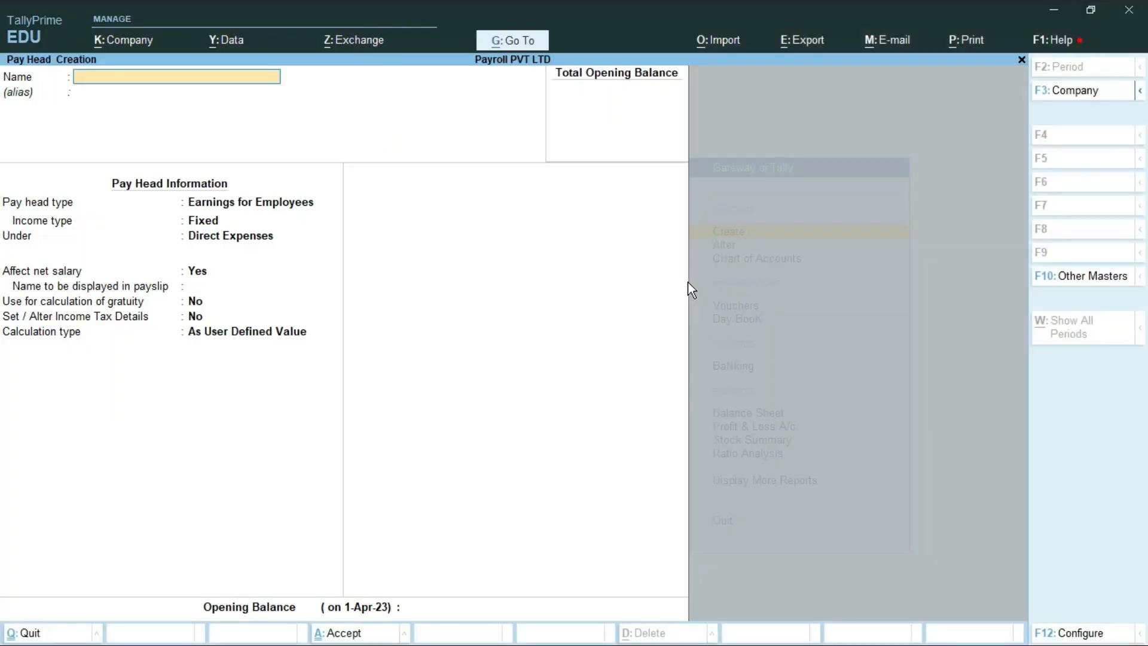
{"action": "type", "text": "Employee ESI Deduct"}
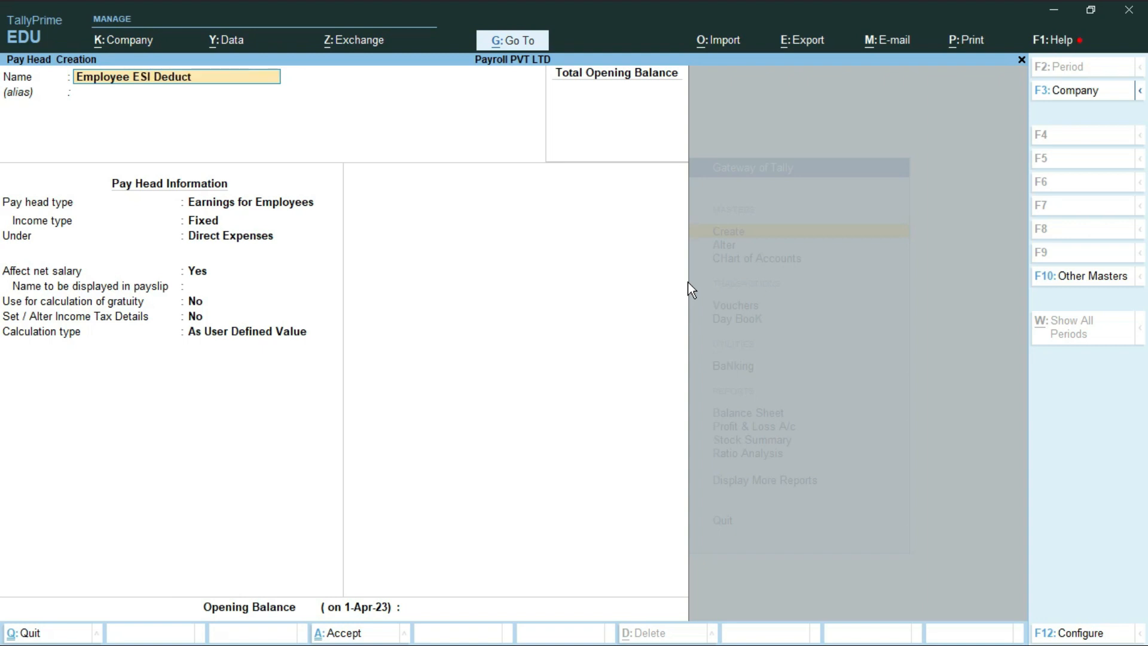
{"action": "type", "text": "ion @1.75%"}
{"action": "key", "text": "Return"}
{"action": "key", "text": "Return"}
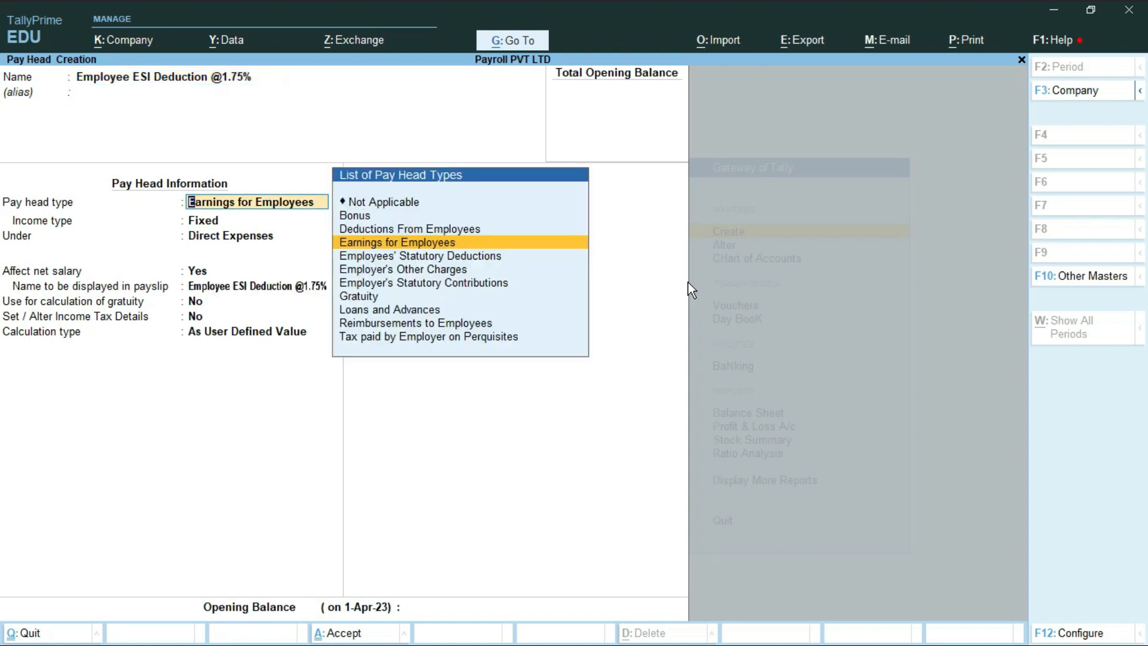
- Set the ESI pay head's type to Employees' Statutory Deductions and its statutory pay type to Employee State Insurance
{"action": "key", "text": "Down"}
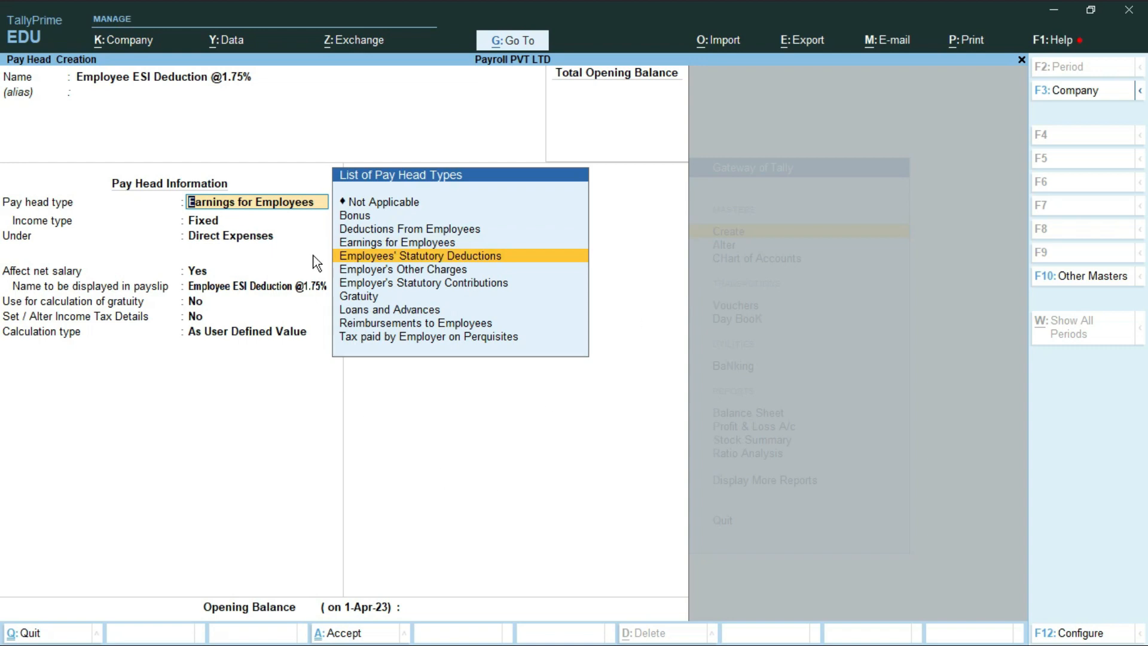
{"action": "key", "text": "ctrl"}
{"action": "left_click", "coordinate": [492, 261]}
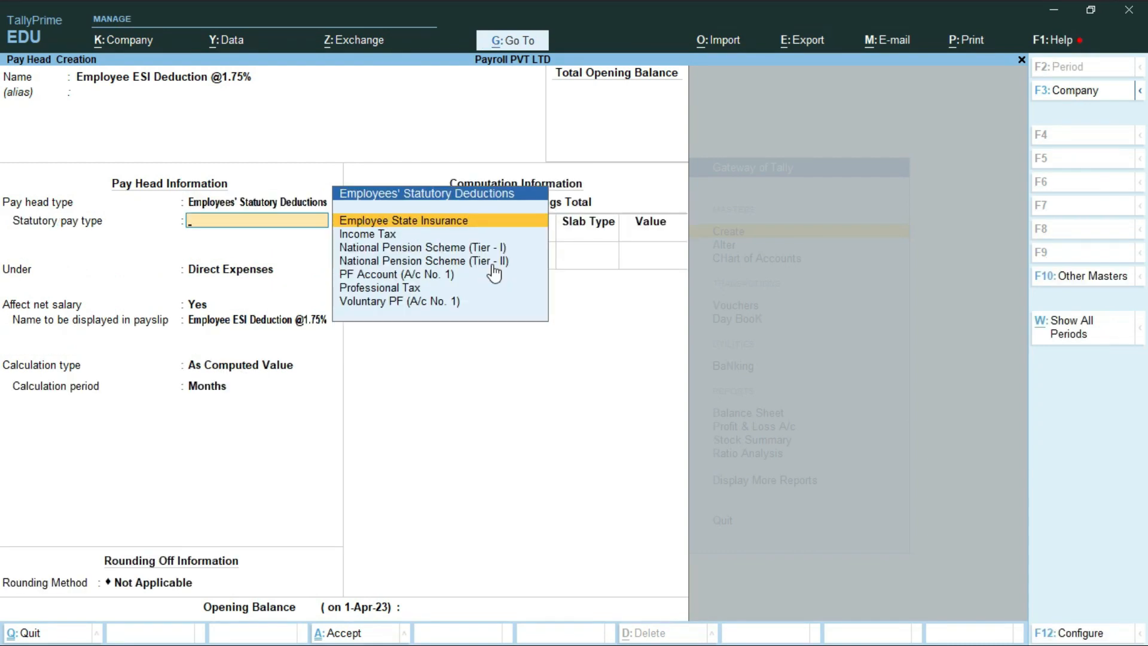
{"action": "key", "text": "ctrl+2"}
{"action": "left_click_drag", "start_coordinate": [336, 211], "coordinate": [466, 241]}
{"action": "key", "text": "Return"}
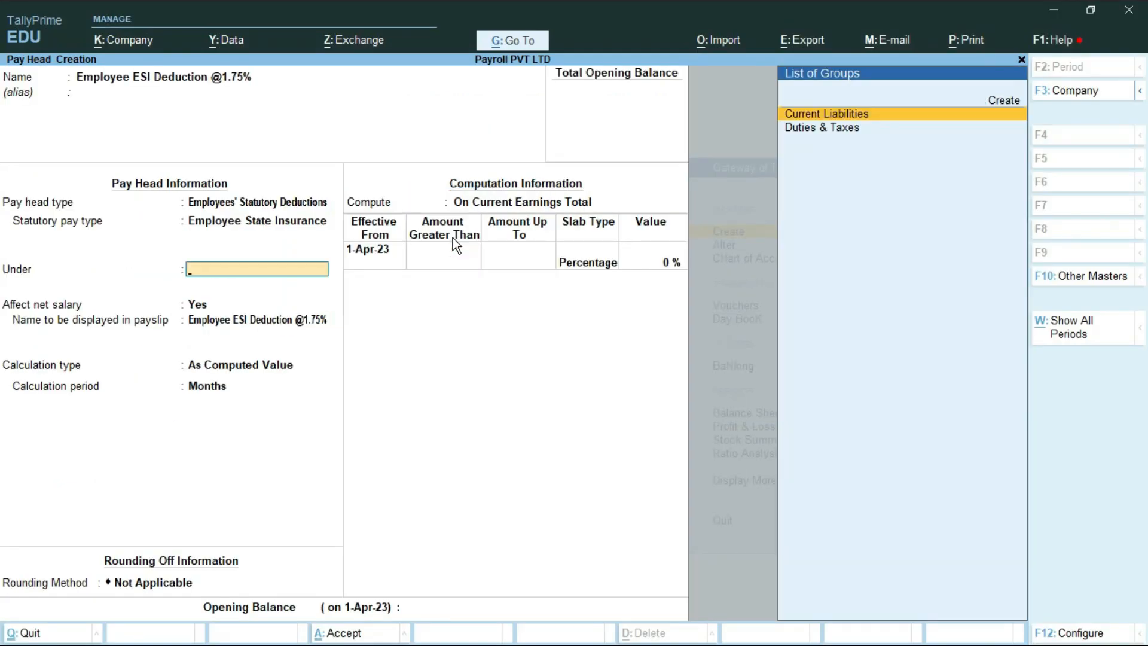
- Place the ESI deduction under Current Liabilities, keep its payslip name, and set Normal Rounding with a limit of 1
{"action": "key", "text": "Return"}
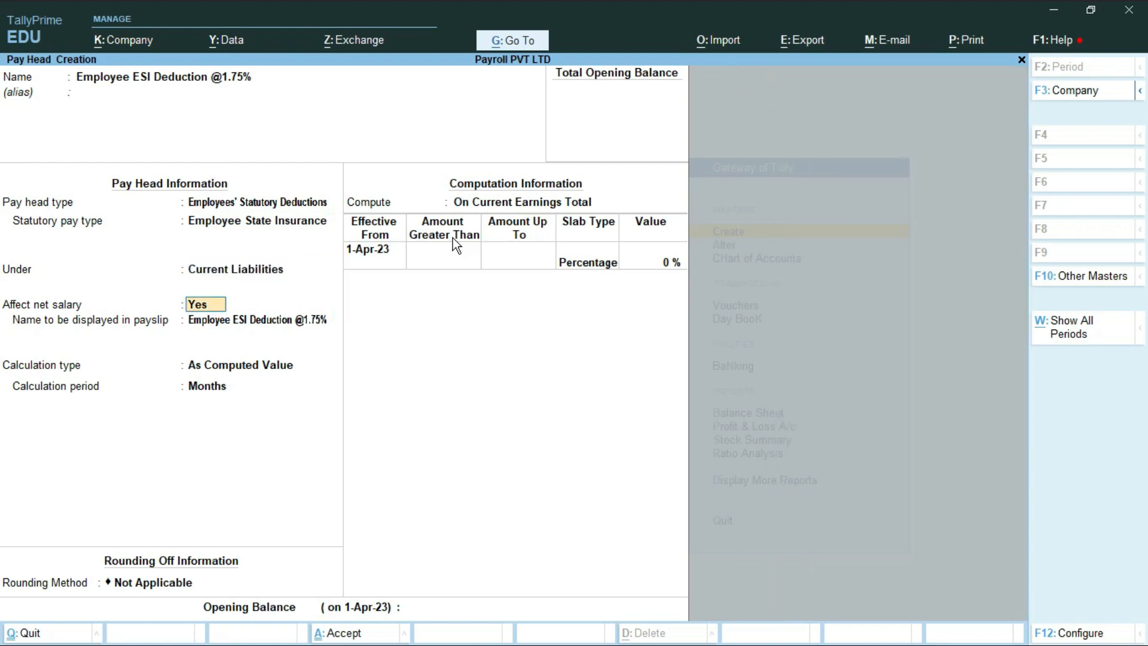
{"action": "key", "text": "Return"}
{"action": "key", "text": "Return"}
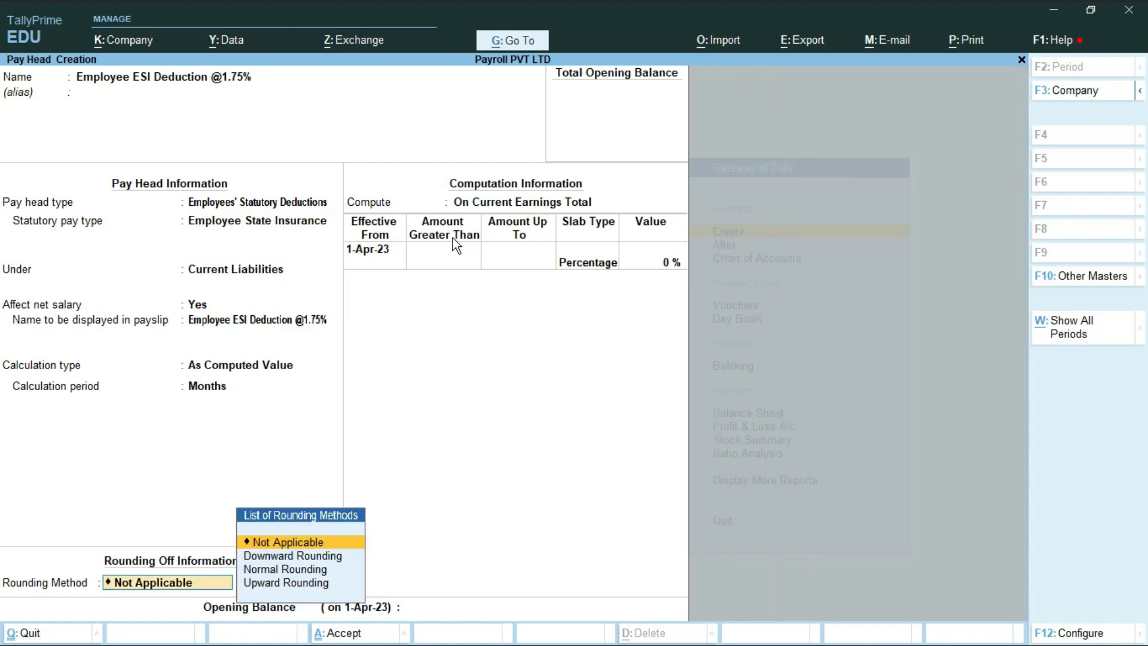
{"action": "key", "text": "Down"}
{"action": "key", "text": "Down"}
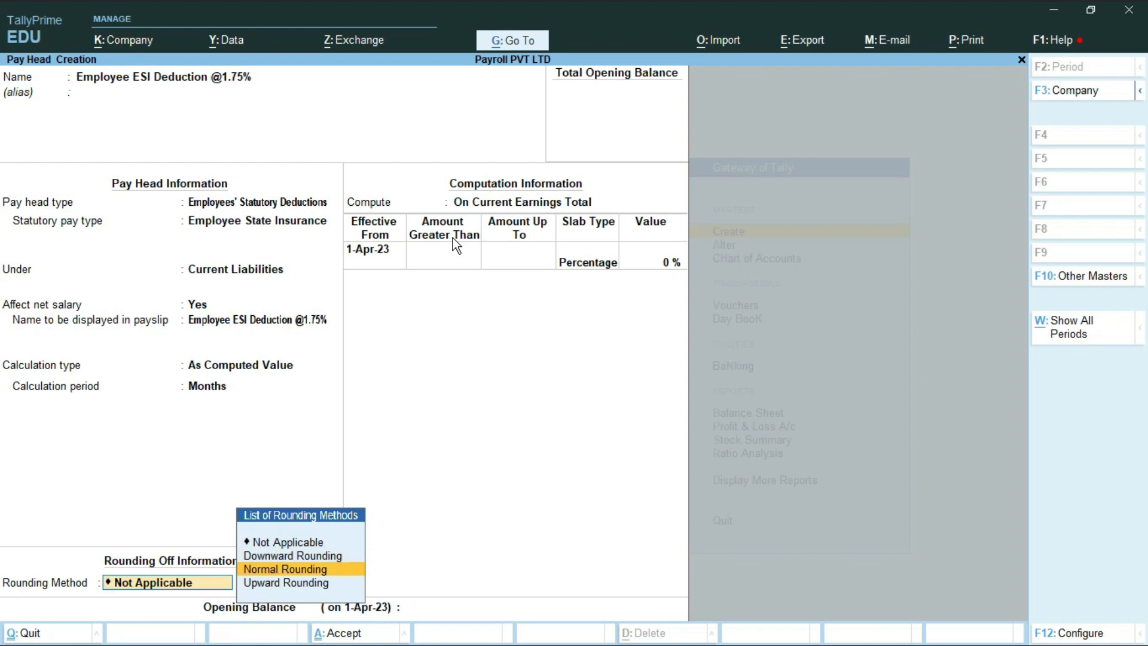
{"action": "key", "text": "Return"}
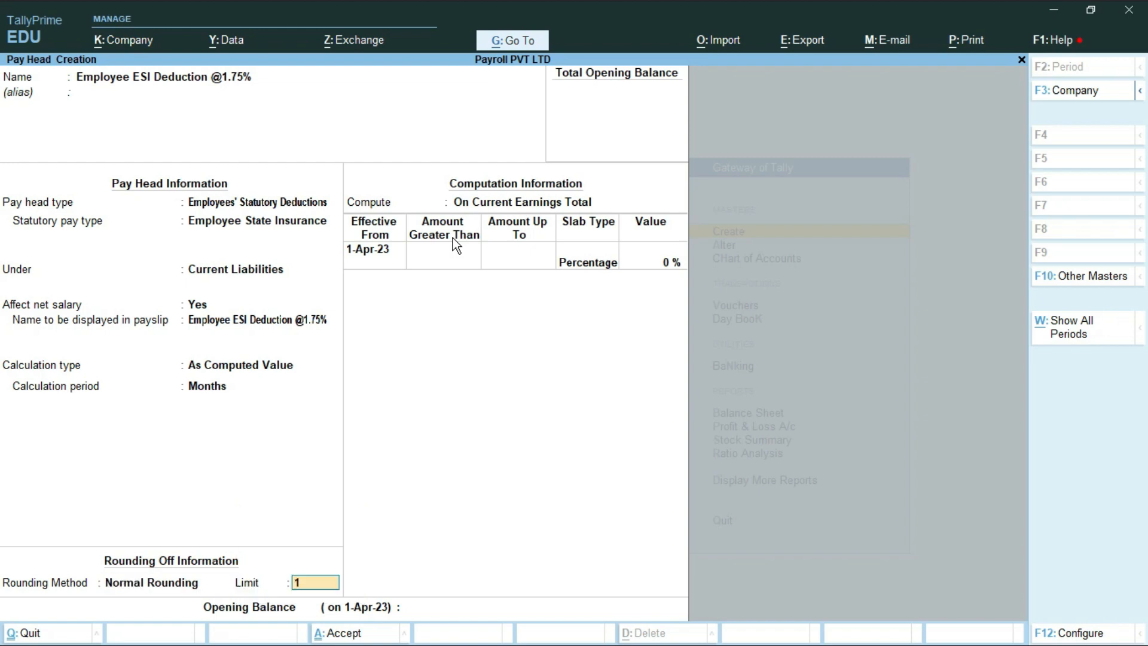
{"action": "key", "text": "Return"}
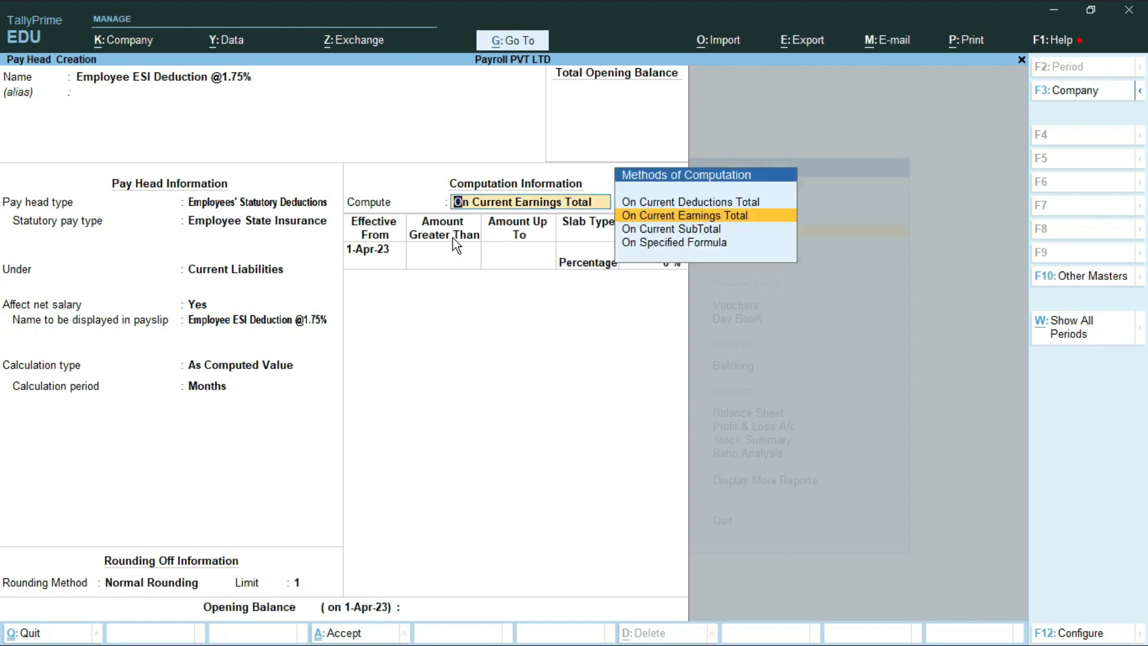
- Compute the ESI deduction On Specified Formula, with Basic Pay as the first pay head in the formula
{"action": "key", "text": "Down"}
{"action": "key", "text": "Down"}
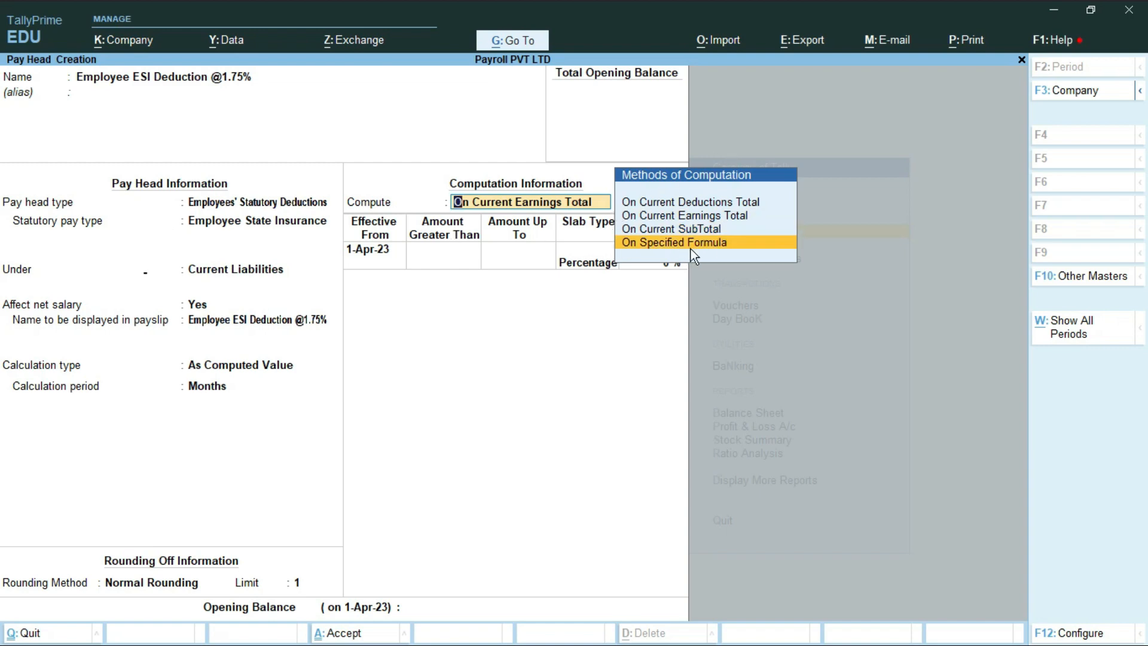
{"action": "key", "text": "Return"}
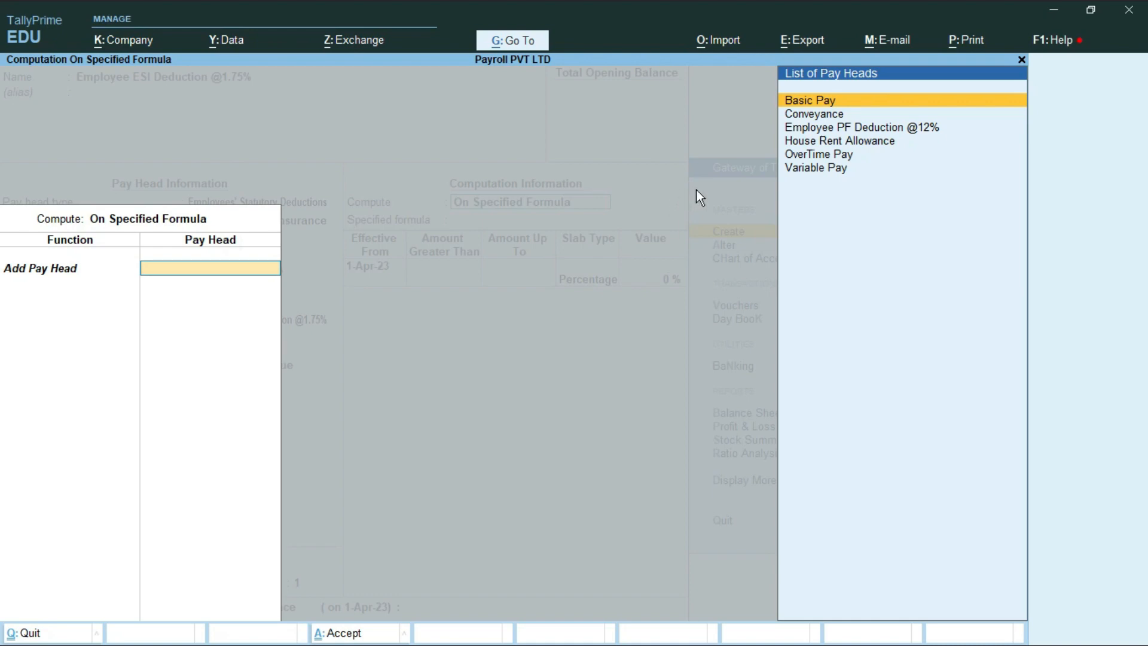
{"action": "key", "text": "ctrl+2"}
{"action": "left_click_drag", "start_coordinate": [774, 88], "coordinate": [863, 106]}
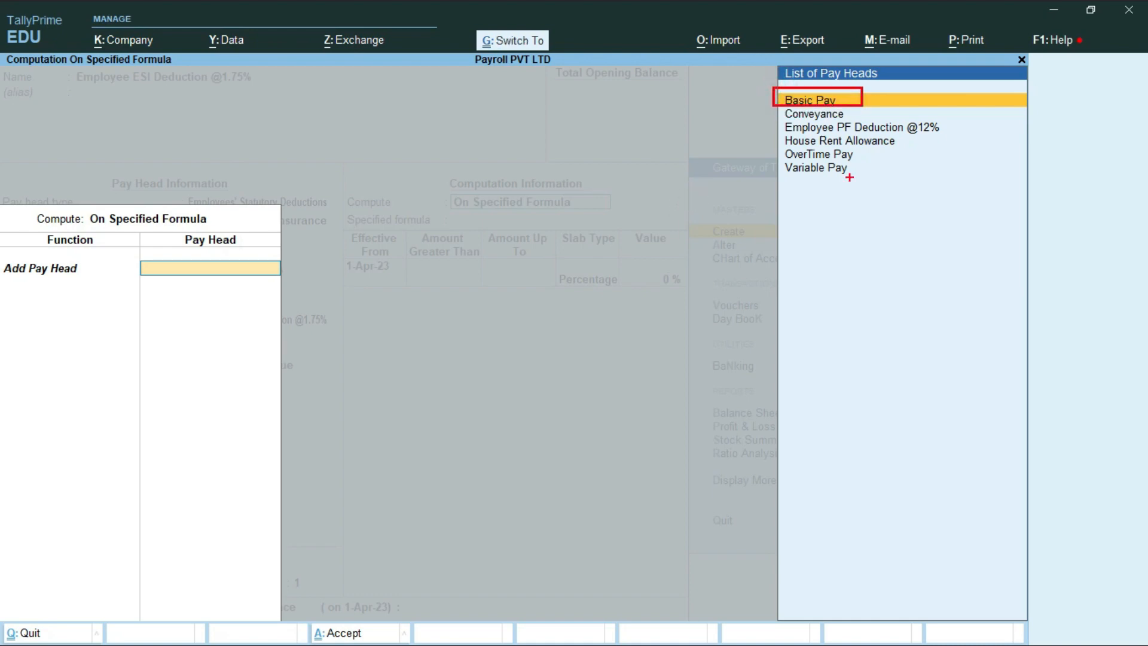
{"action": "left_click_drag", "start_coordinate": [784, 136], "coordinate": [897, 146]}
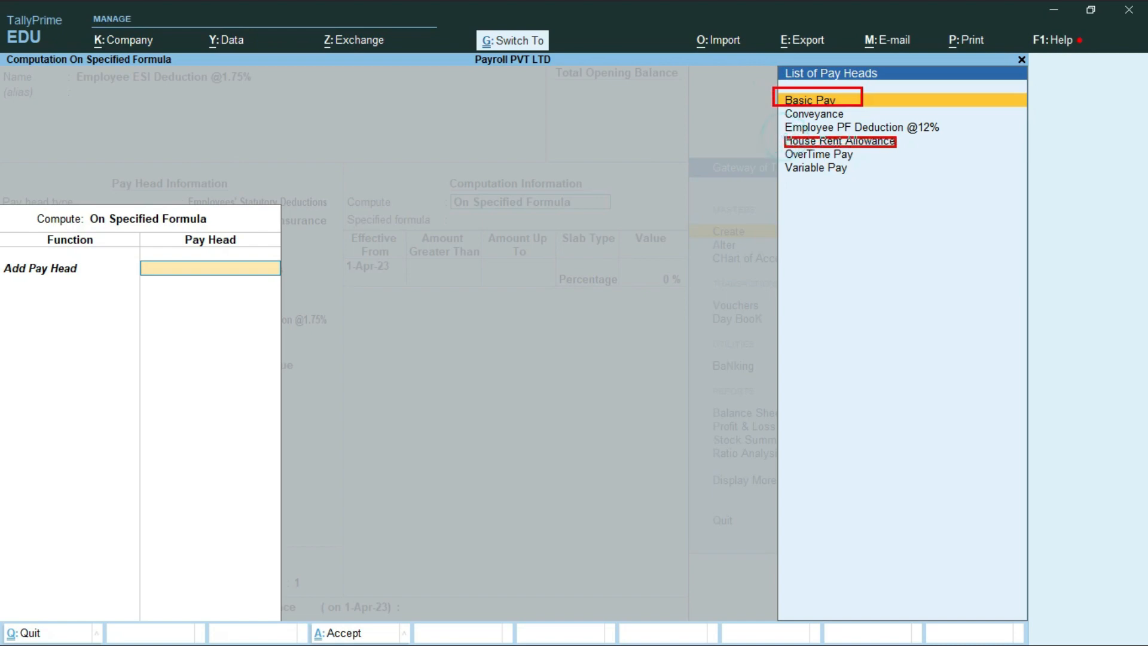
{"action": "left_click_drag", "start_coordinate": [784, 108], "coordinate": [851, 124]}
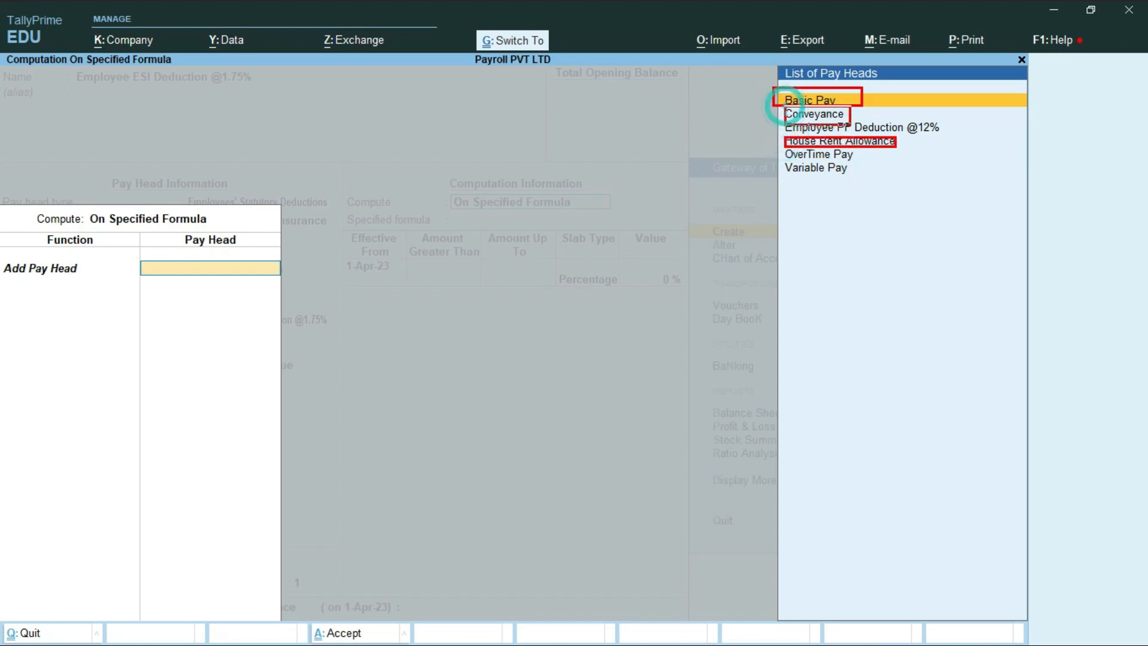
{"action": "left_click_drag", "start_coordinate": [784, 148], "coordinate": [857, 163]}
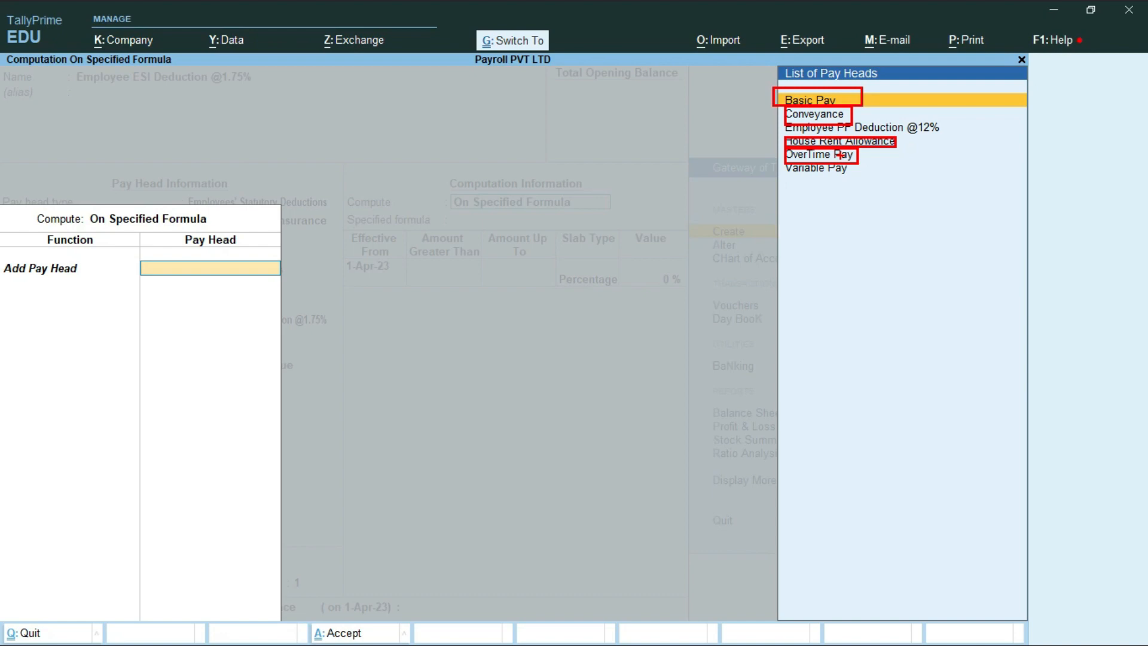
{"action": "key", "text": "Escape"}
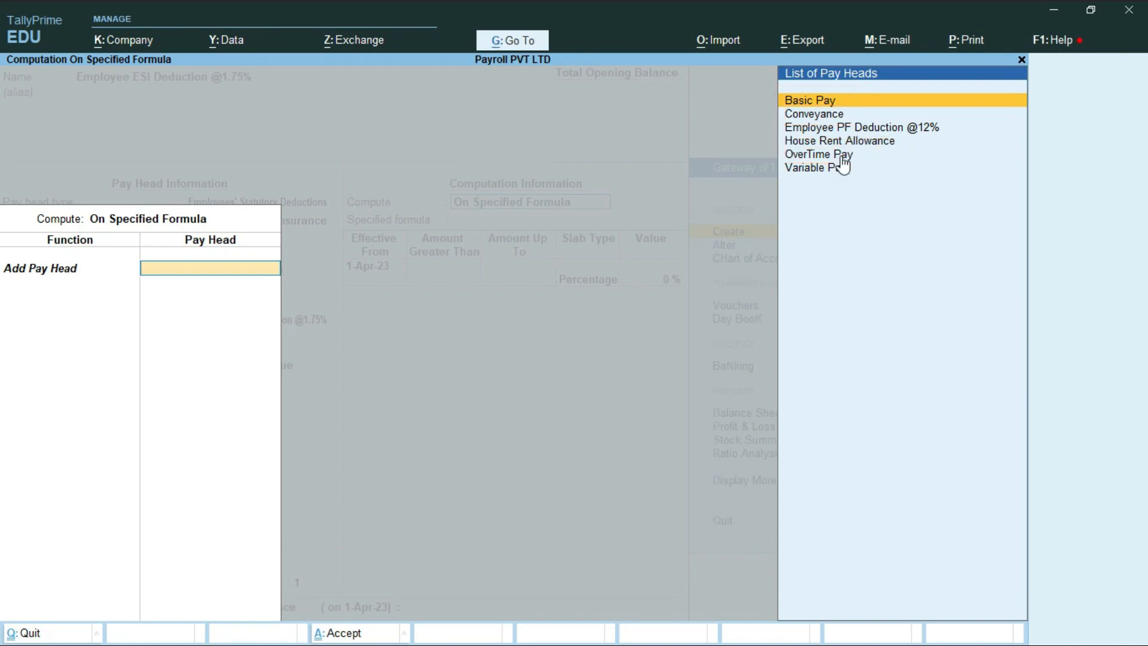
{"action": "left_click", "coordinate": [842, 157]}
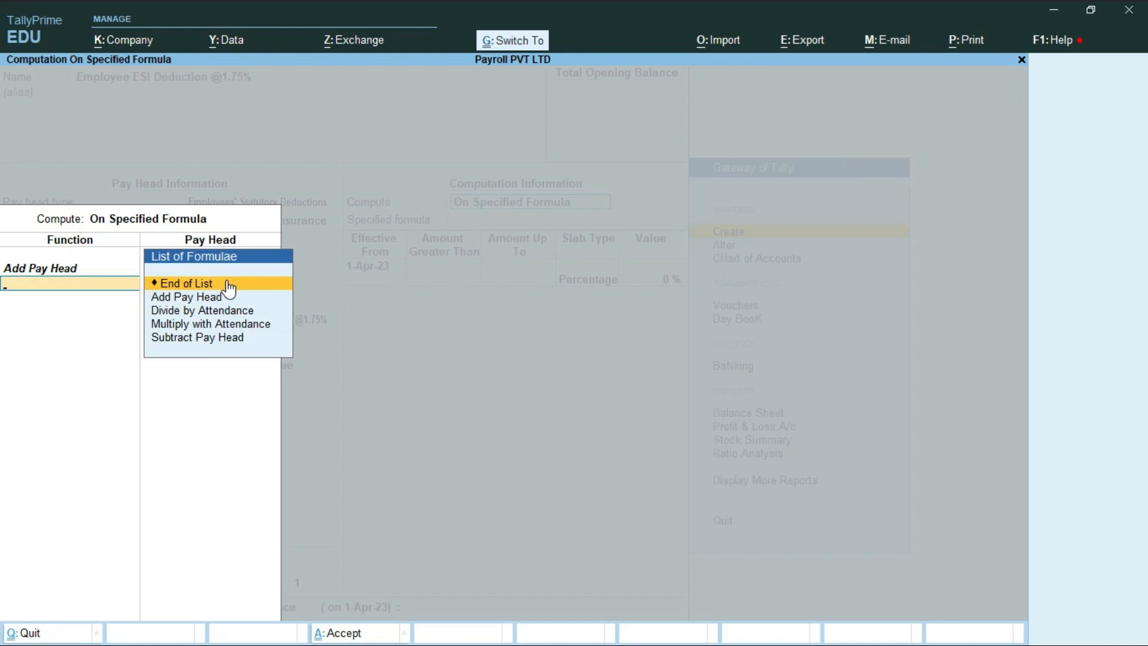
- Add Conveyance as the second pay head in the ESI deduction formula
{"action": "key", "text": "ctrl+2"}
{"action": "mouse_move", "coordinate": [148, 289]}
{"action": "left_mouse_down"}
{"action": "mouse_move", "coordinate": [182, 307]}
{"action": "mouse_move", "coordinate": [235, 304]}
{"action": "left_mouse_up"}
{"action": "key", "text": "Down"}
{"action": "key", "text": "Return"}
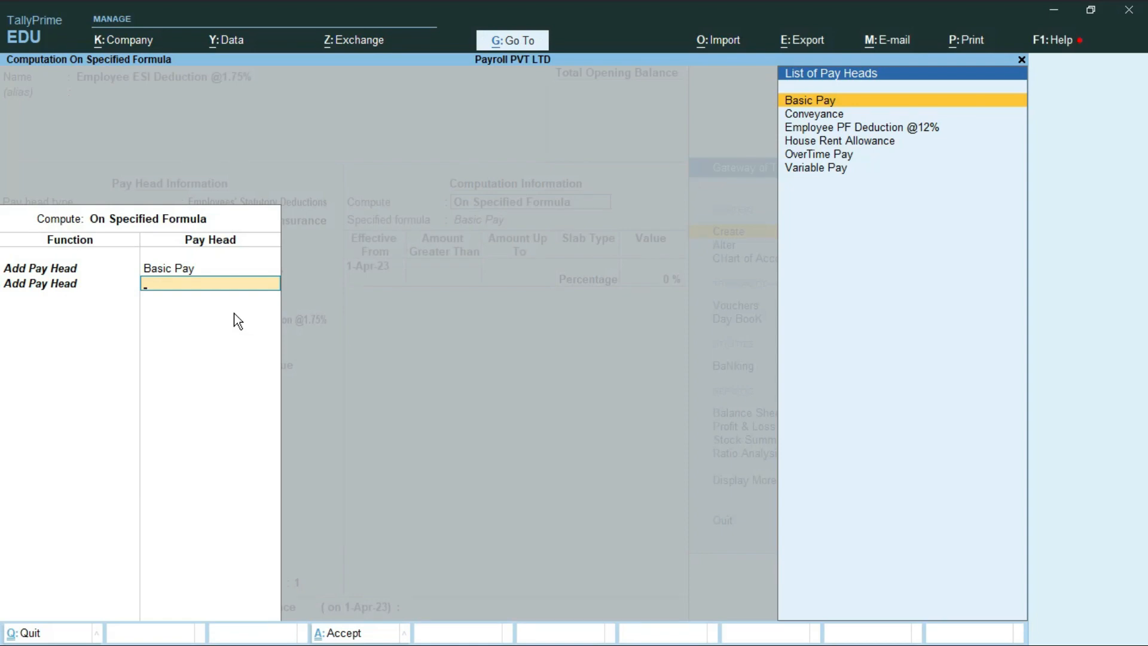
{"action": "key", "text": "Down"}
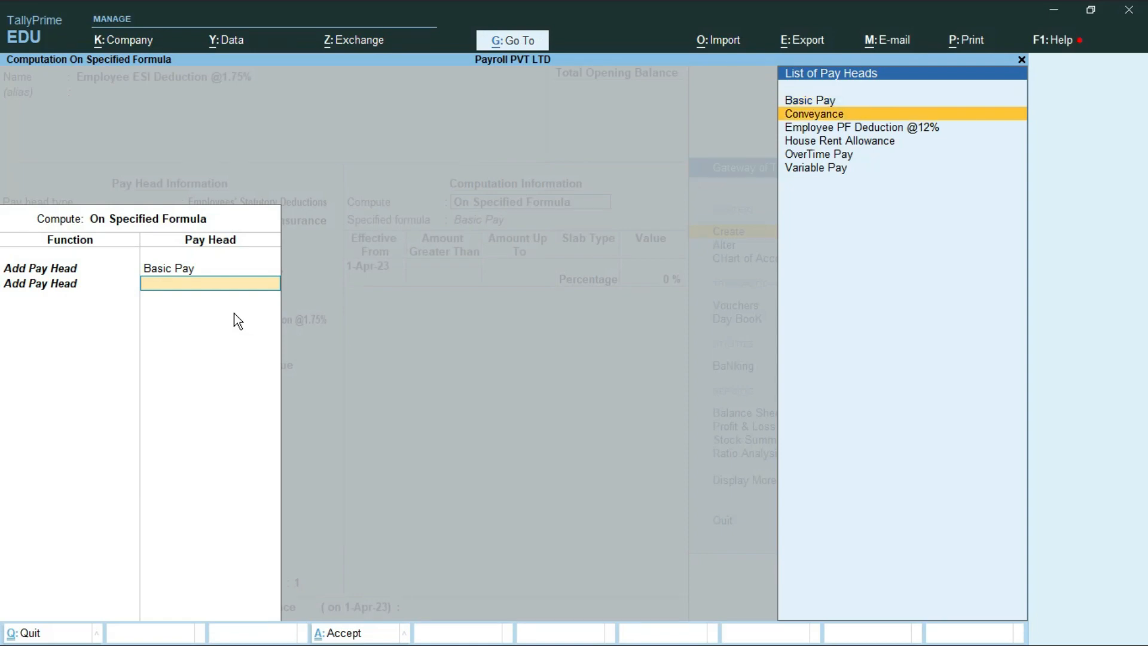
{"action": "key", "text": "Return"}
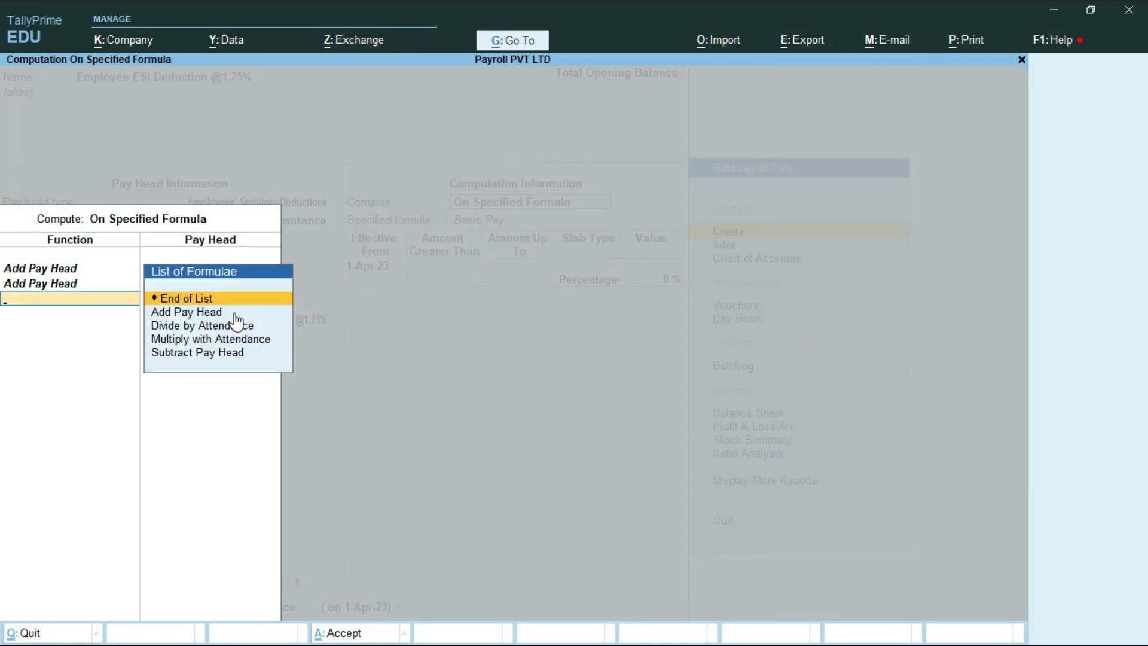
- Add House Rent Allowance as the third pay head in the ESI deduction formula
{"action": "key", "text": "Down"}
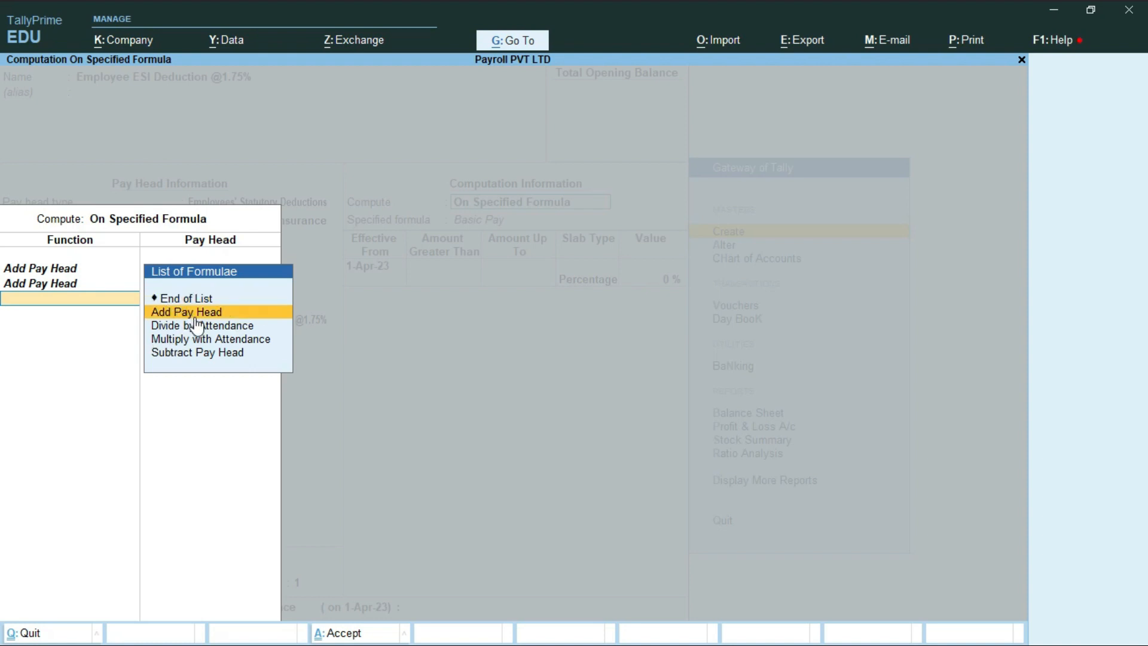
{"action": "key", "text": "Return"}
{"action": "key", "text": "Down"}
{"action": "key", "text": "Down"}
{"action": "key", "text": "Down"}
{"action": "key", "text": "Down"}
{"action": "key", "text": "Up"}
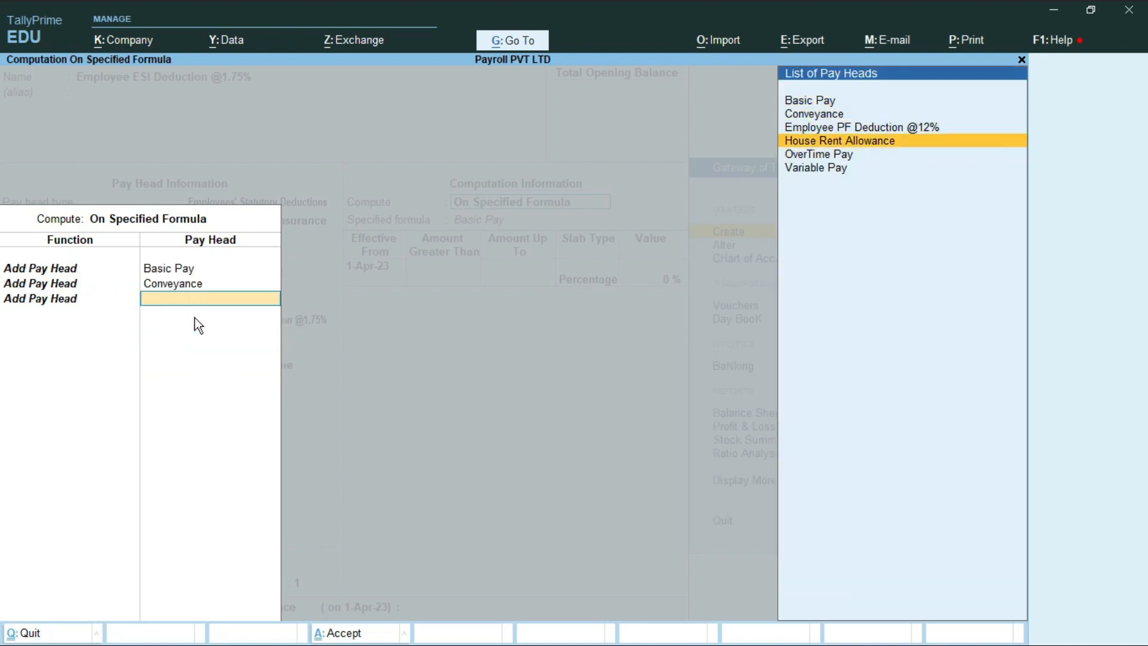
{"action": "key", "text": "Return"}
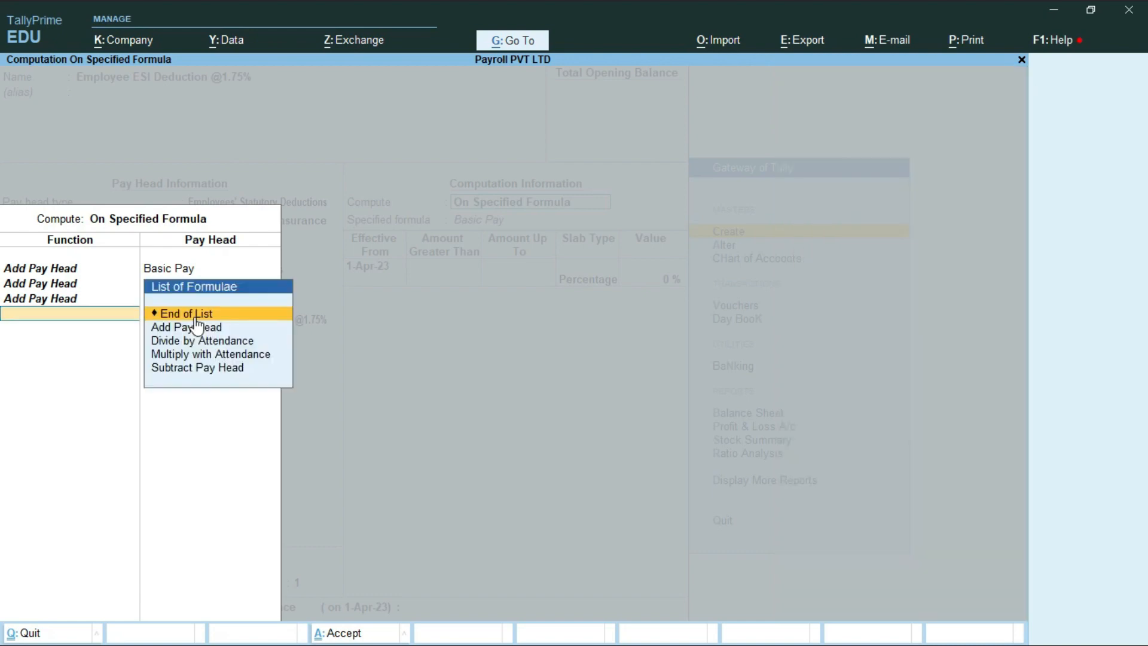
- Add OverTime Pay as the fourth pay head and end the ESI deduction formula list
{"action": "key", "text": "Down"}
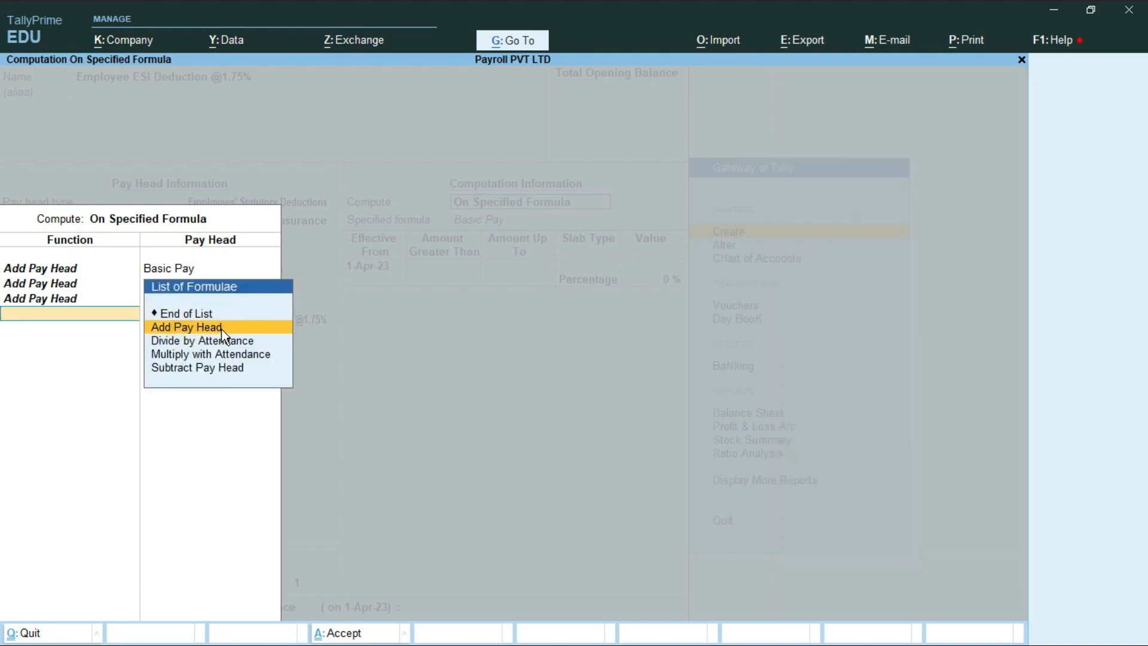
{"action": "key", "text": "Return"}
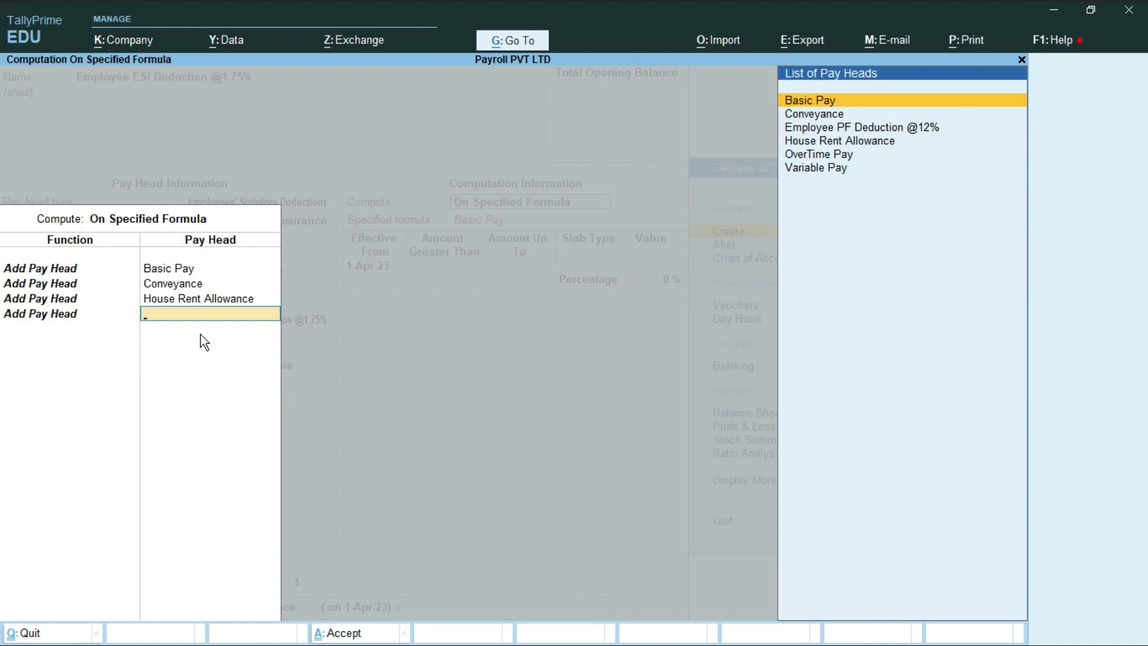
{"action": "key", "text": "Down"}
{"action": "key", "text": "Down"}
{"action": "key", "text": "Down"}
{"action": "key", "text": "Down"}
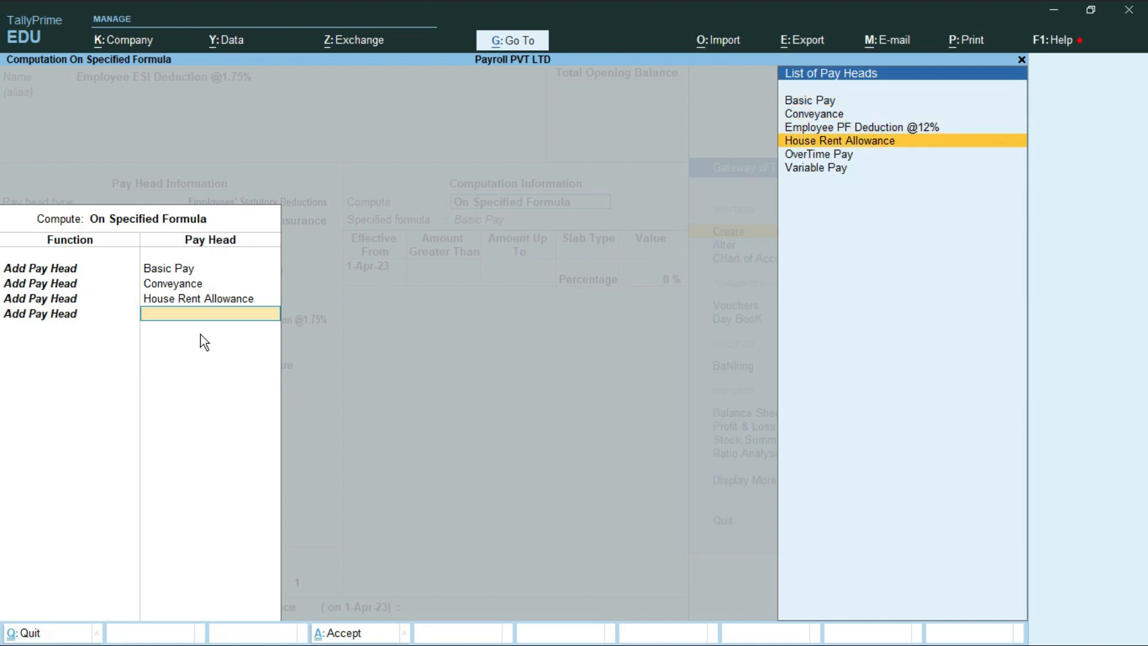
{"action": "key", "text": "Return"}
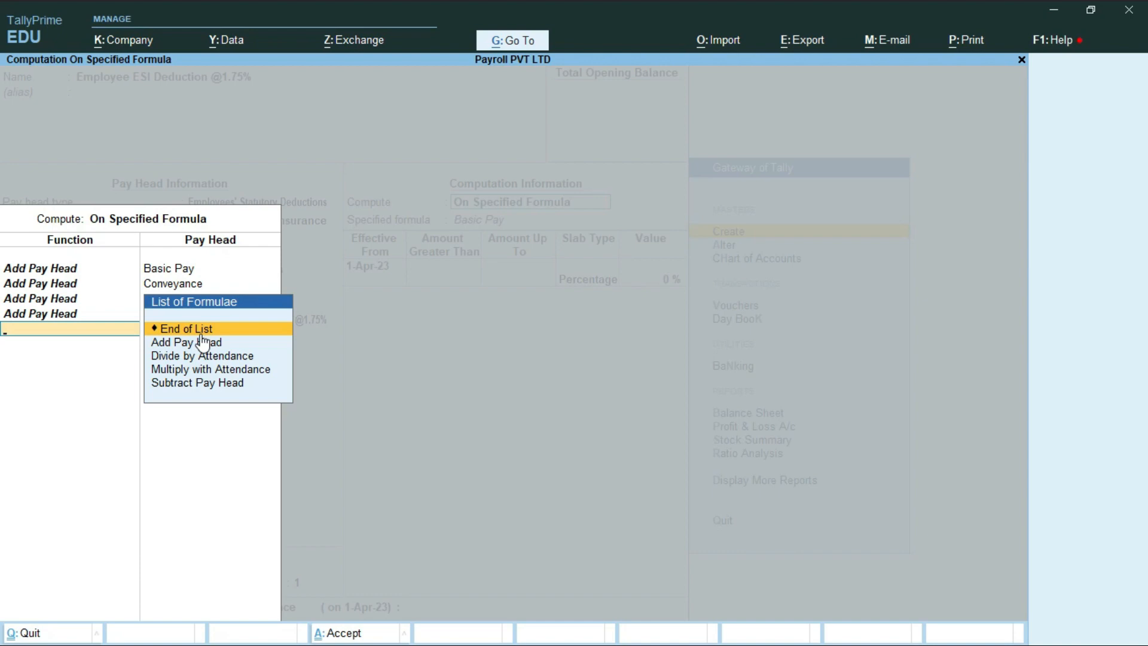
{"action": "key", "text": "Return"}
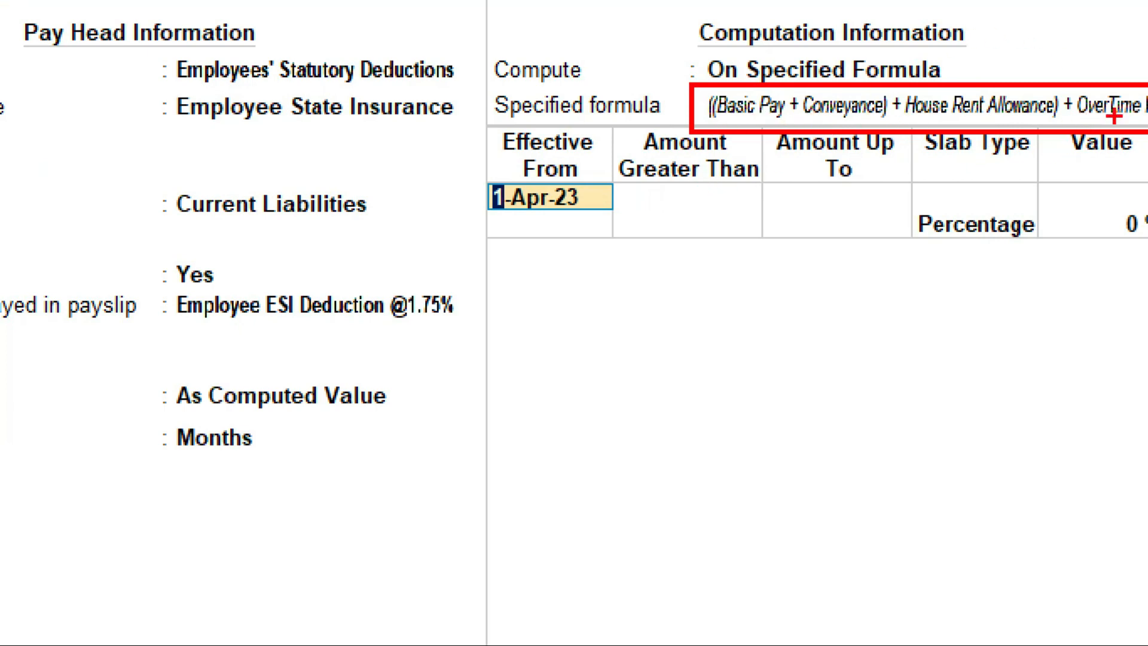
- Enter a Percentage slab of 1.75% effective from 1-Apr-23 without amount limits for the ESI deduction
{"action": "key", "text": "Escape"}
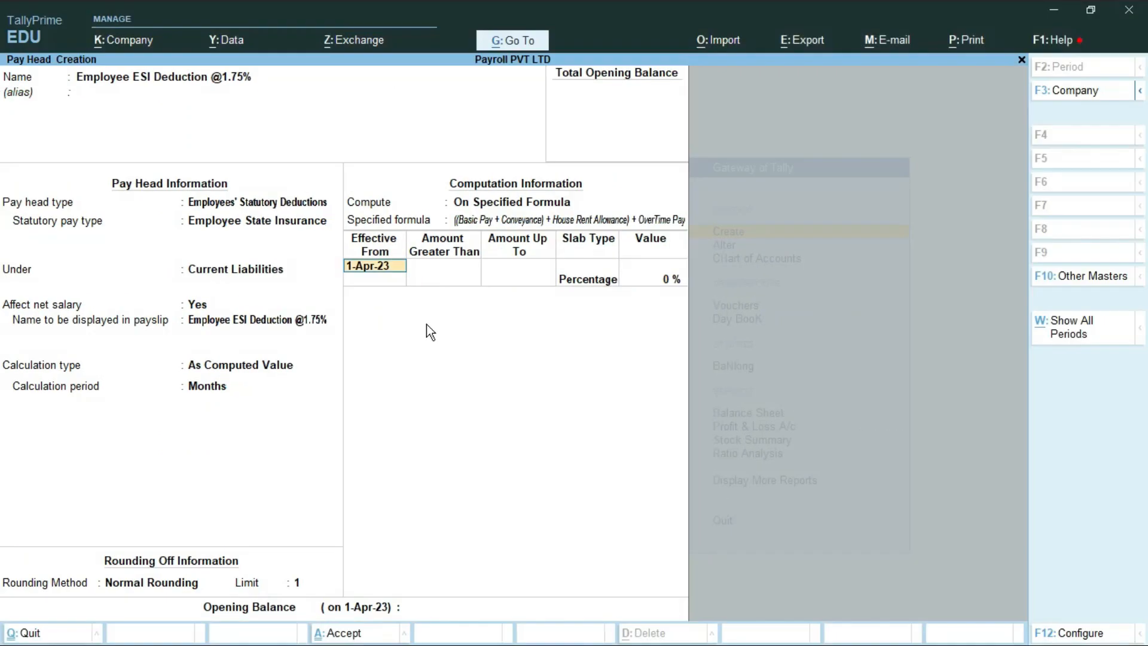
{"action": "key", "text": "Return"}
{"action": "key", "text": "Return"}
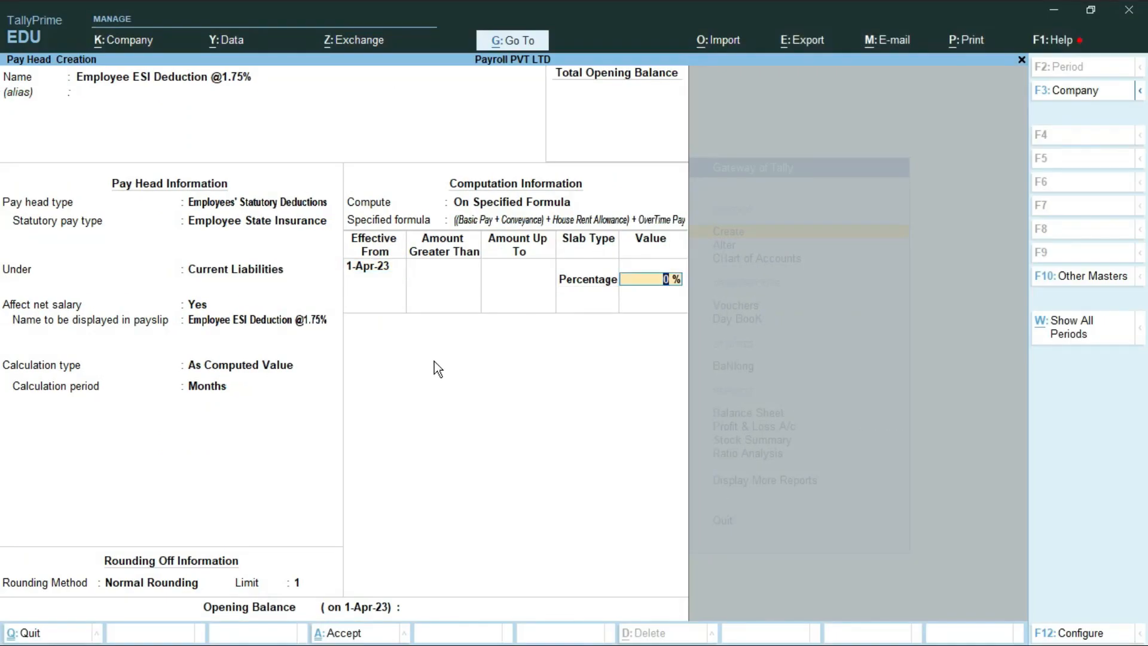
{"action": "type", "text": "1.75"}
{"action": "key", "text": "Return"}
{"action": "key", "text": "Return"}
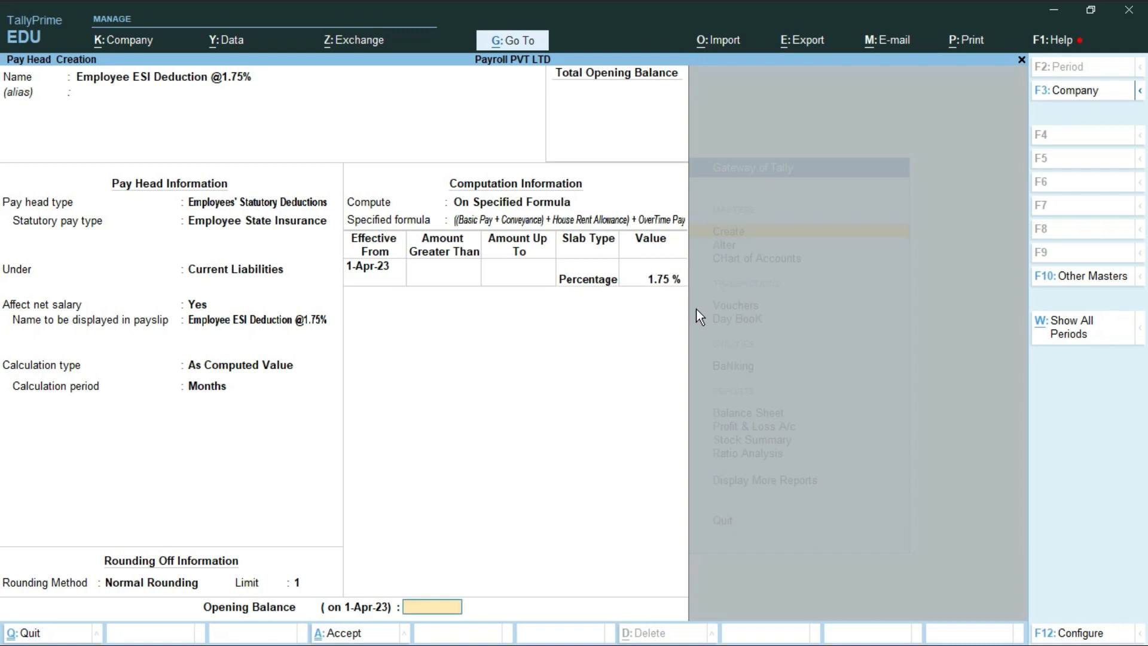
- Save the Employee ESI Deduction pay head without an opening balance
{"action": "key", "text": "Return"}
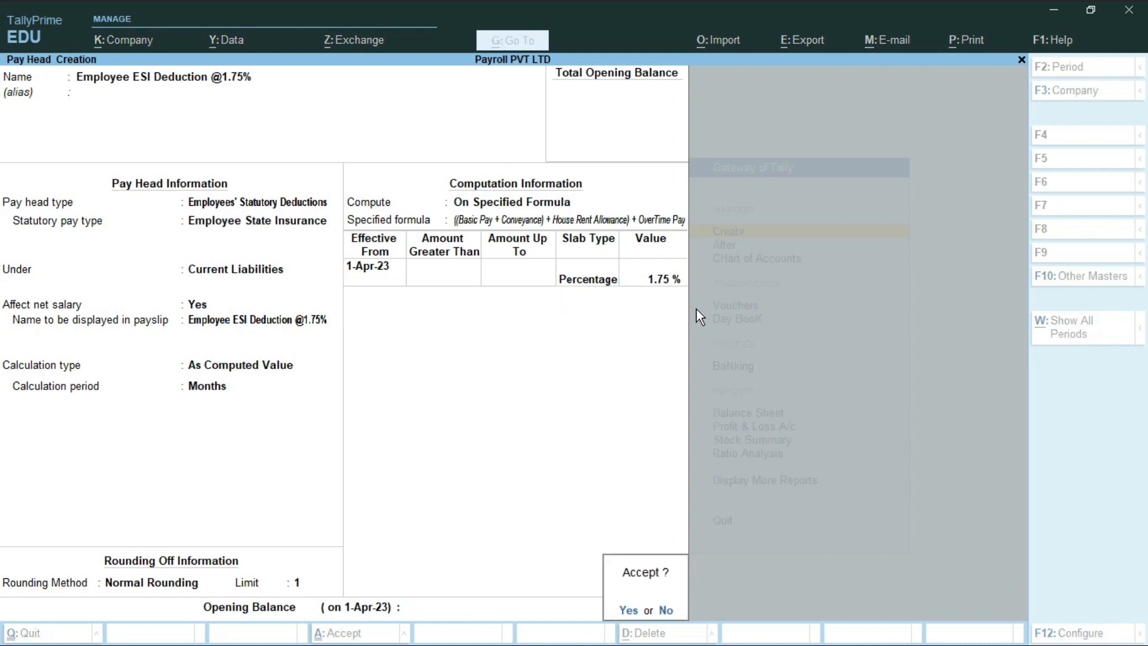
{"action": "key", "text": "Return"}
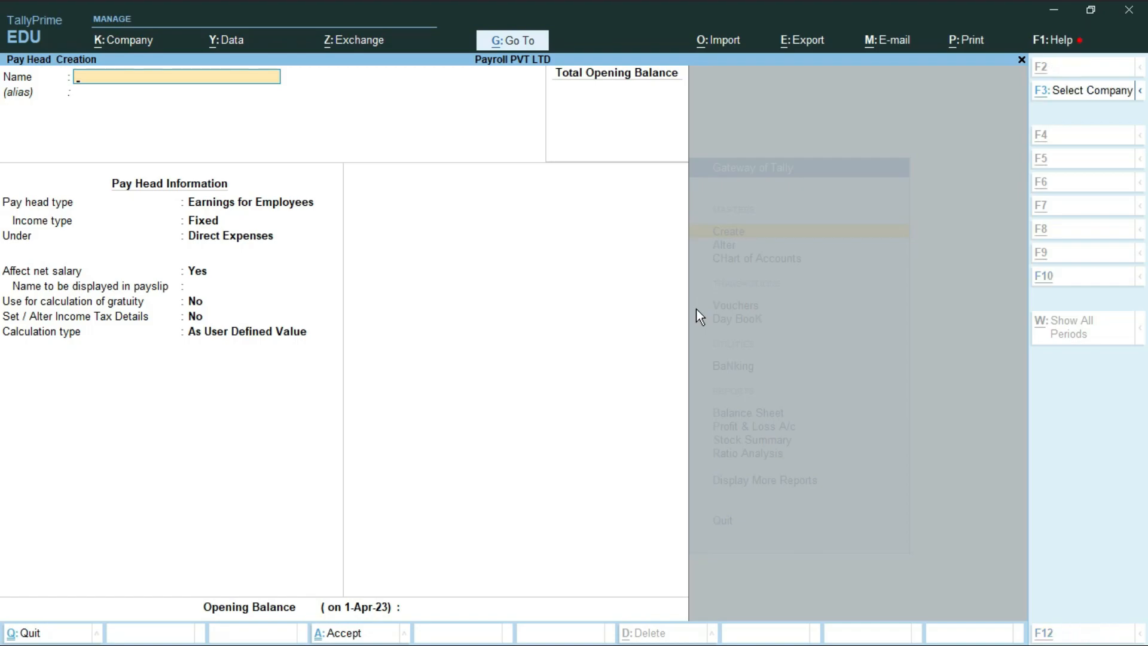
- Check the payroll PDF for the deduction pay head listed after Employees ESI Deduction and return to TallyPrime
{"action": "key", "text": "alt+Tab"}
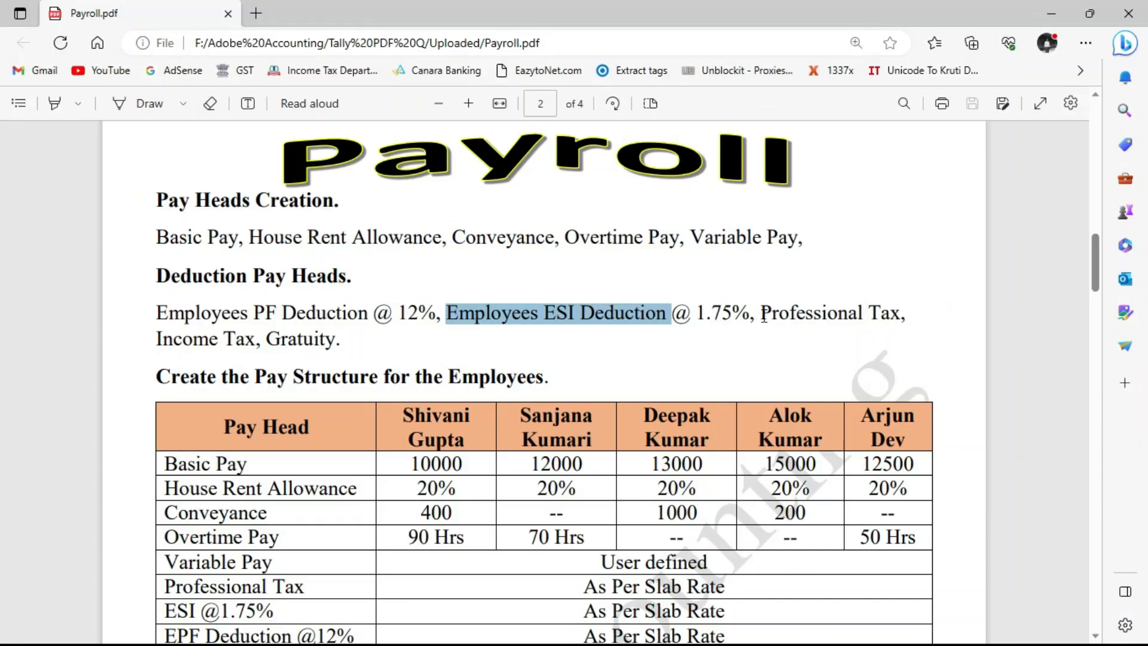
{"action": "left_click_drag", "start_coordinate": [761, 313], "coordinate": [912, 314]}
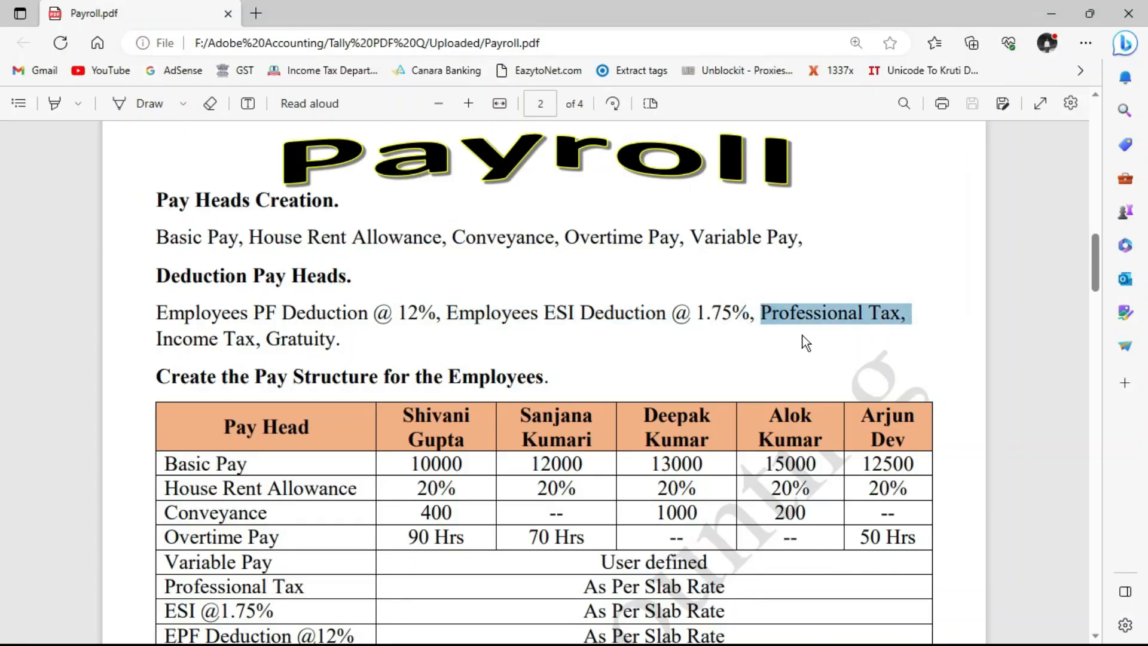
{"action": "left_click", "coordinate": [816, 310]}
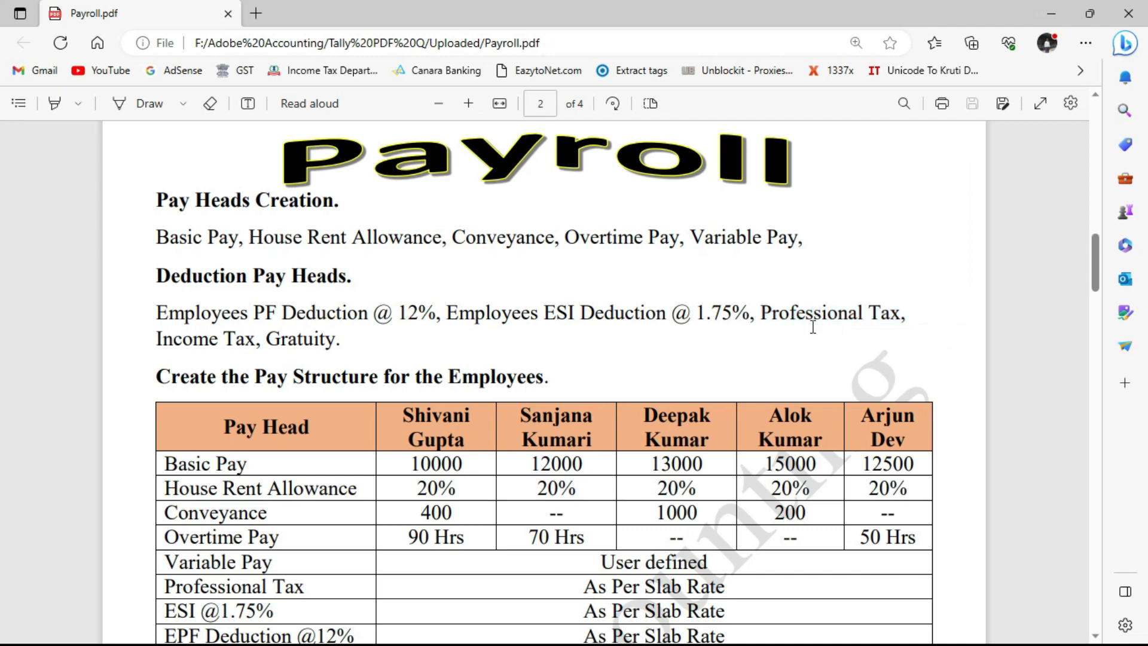
{"action": "left_click_drag", "start_coordinate": [759, 310], "coordinate": [895, 325]}
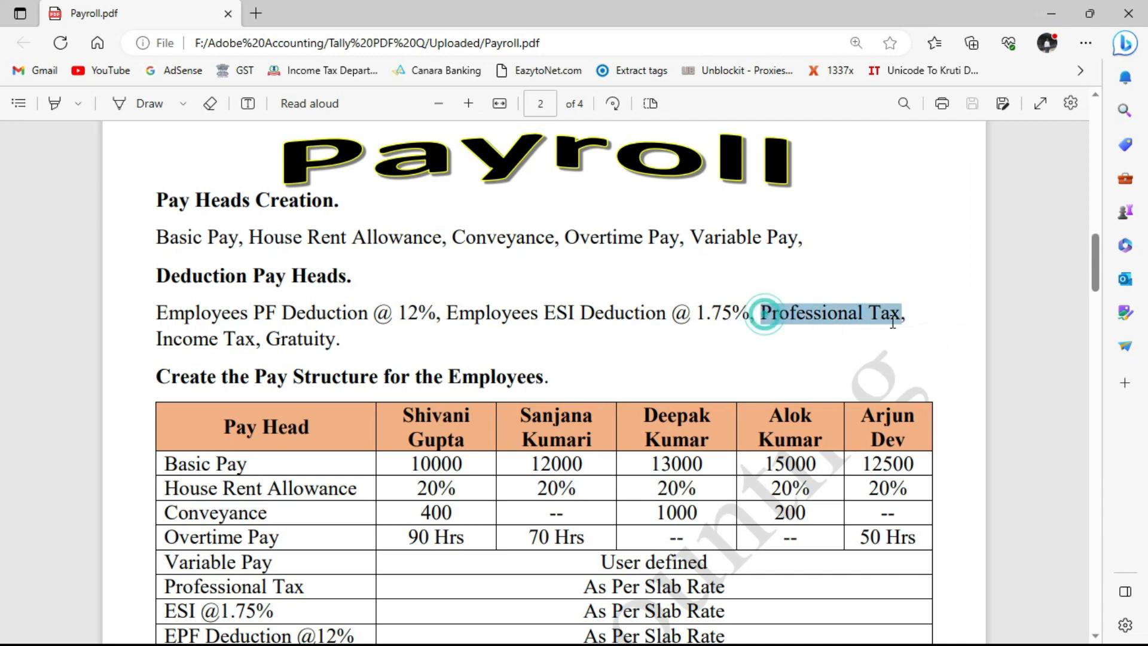
{"action": "left_click", "coordinate": [861, 312]}
{"action": "key", "text": "alt+Tab"}
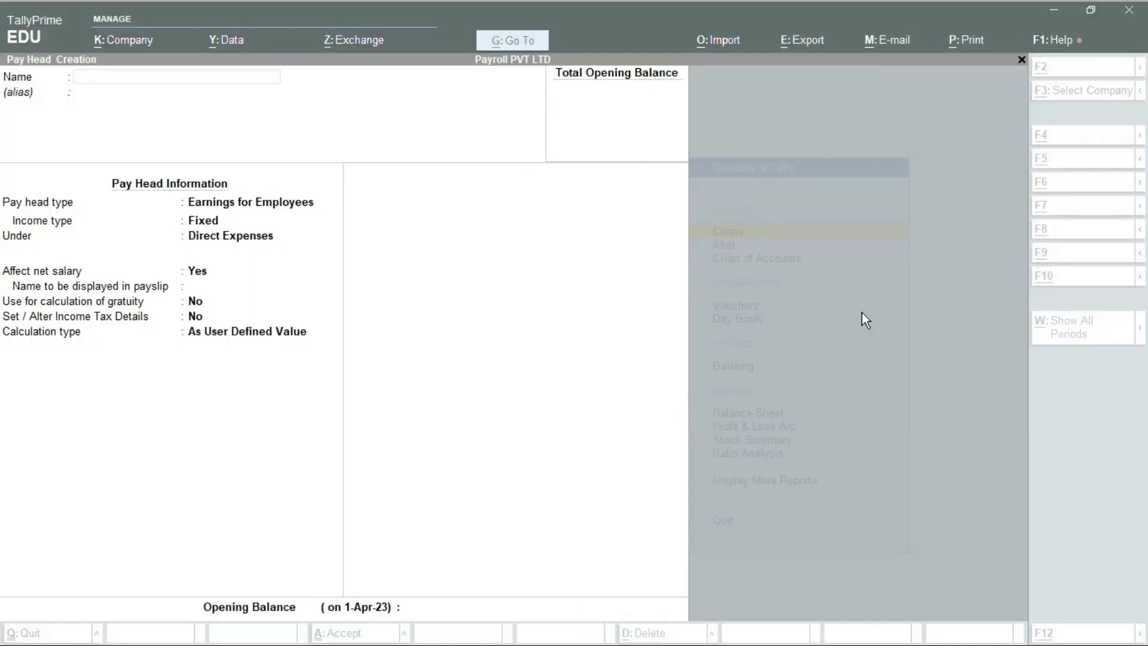
- Name the new pay head Professional Tax and set its pay head type to Employees' Statutory Deductions
{"action": "type", "text": "Profe"}
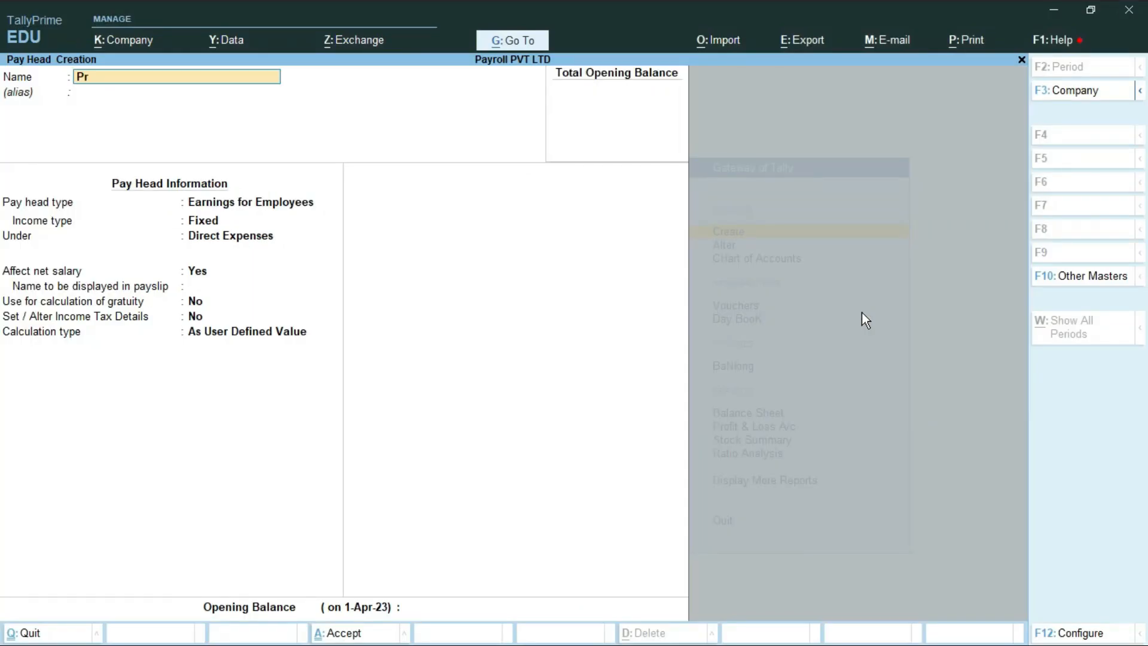
{"action": "type", "text": "onal Tax"}
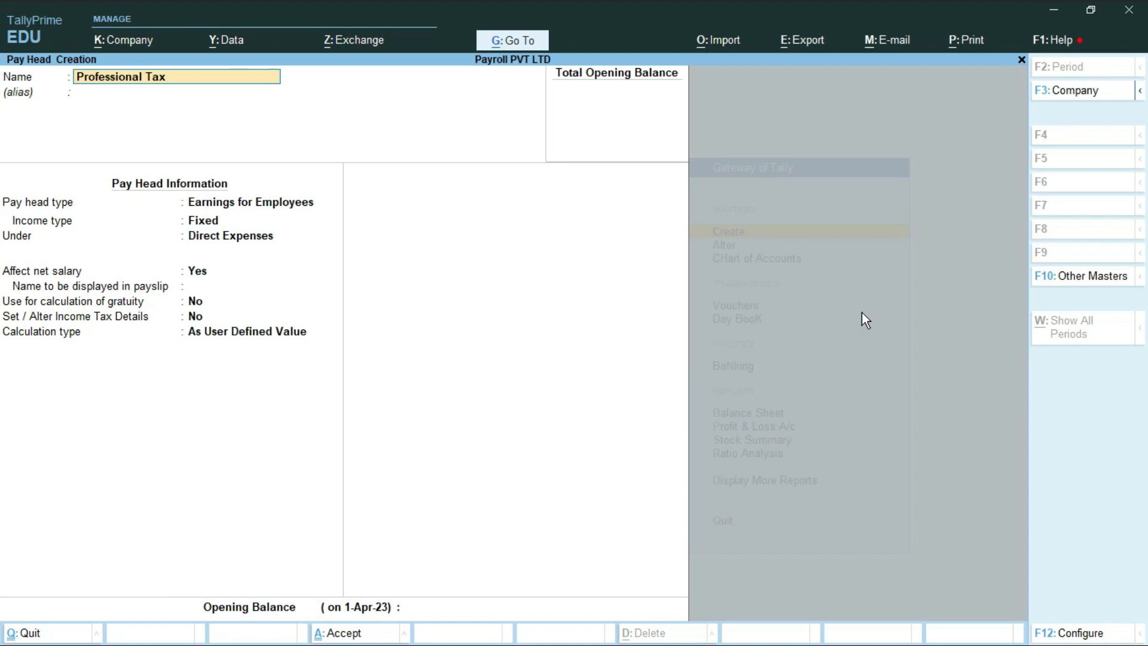
{"action": "key", "text": "Return"}
{"action": "key", "text": "Return"}
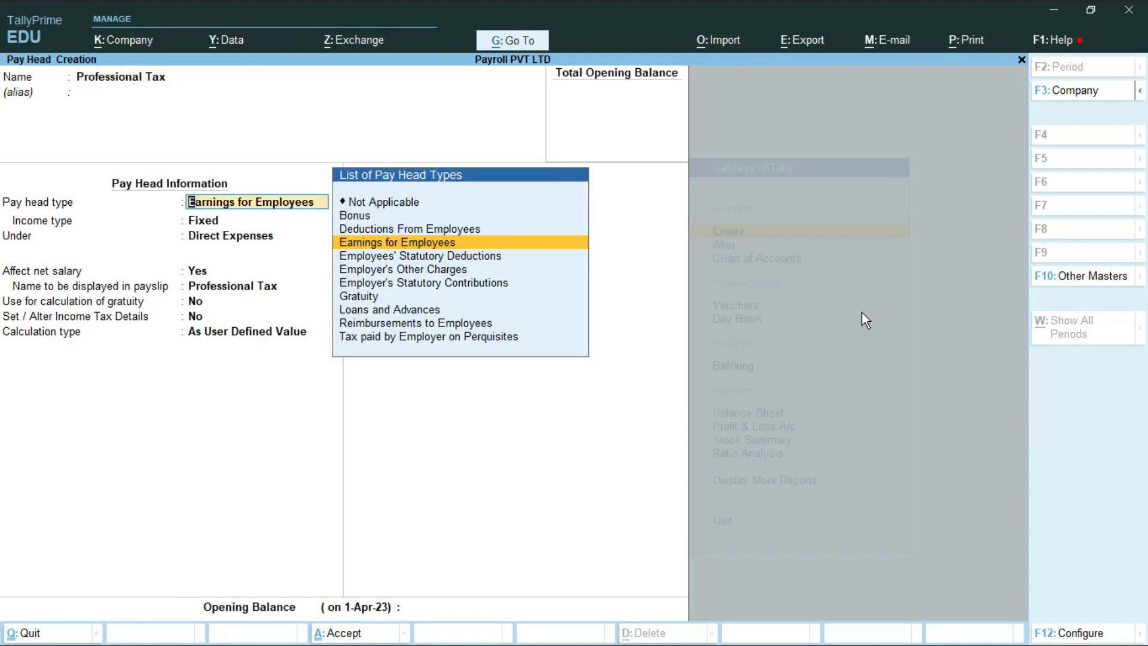
{"action": "key", "text": "Down"}
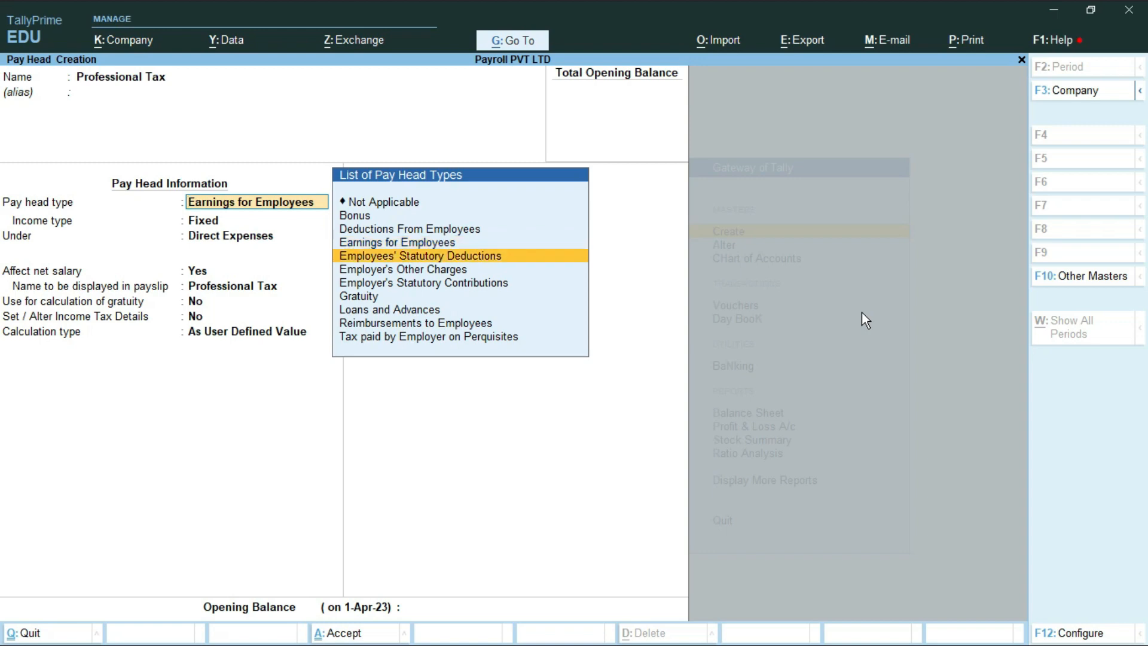
{"action": "key", "text": "Return"}
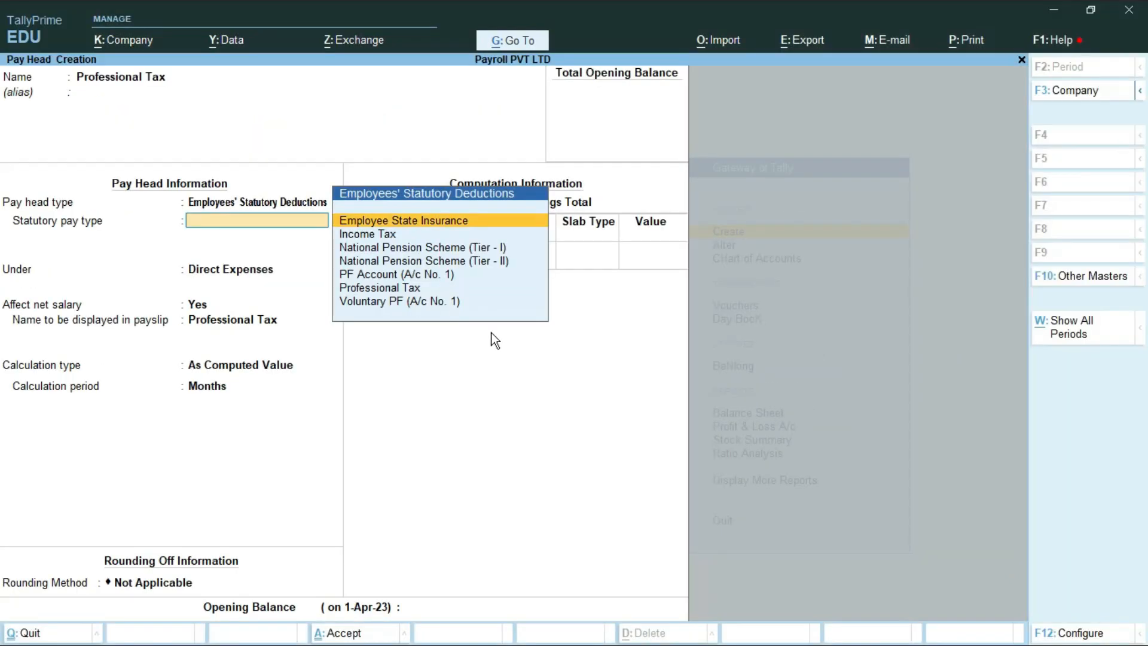
- Set the statutory pay type to Professional Tax, without a registration number, and group the pay head under Current Liabilities
{"action": "key", "text": "Down"}
{"action": "key", "text": "Down"}
{"action": "key", "text": "Down"}
{"action": "key", "text": "Down"}
{"action": "key", "text": "Down"}
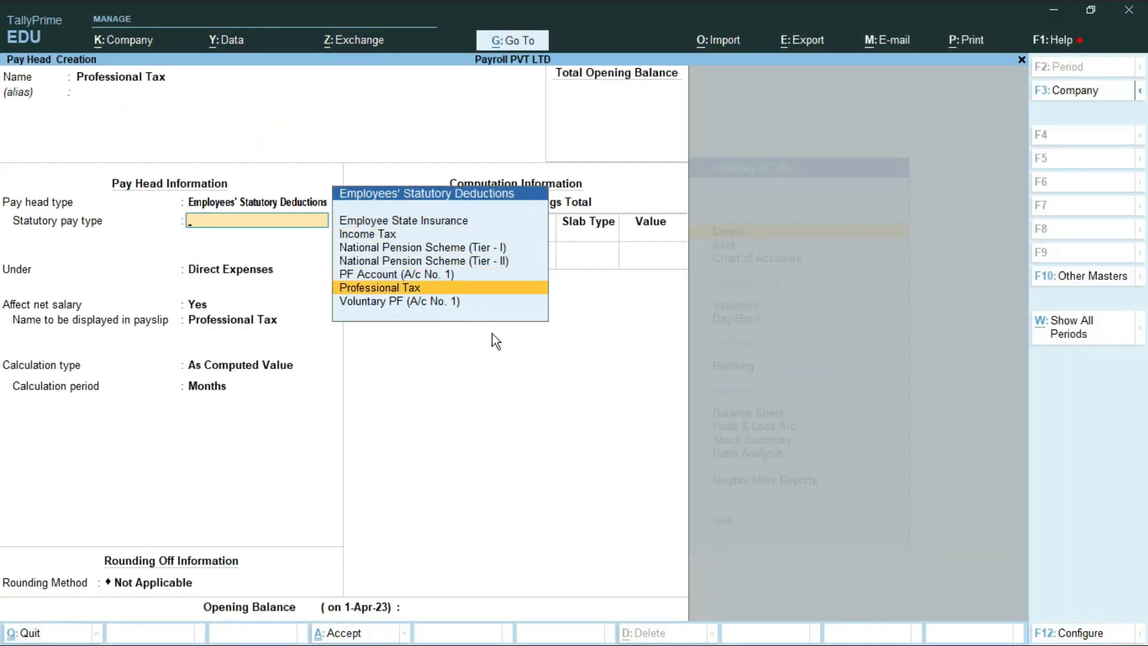
{"action": "key", "text": "Return"}
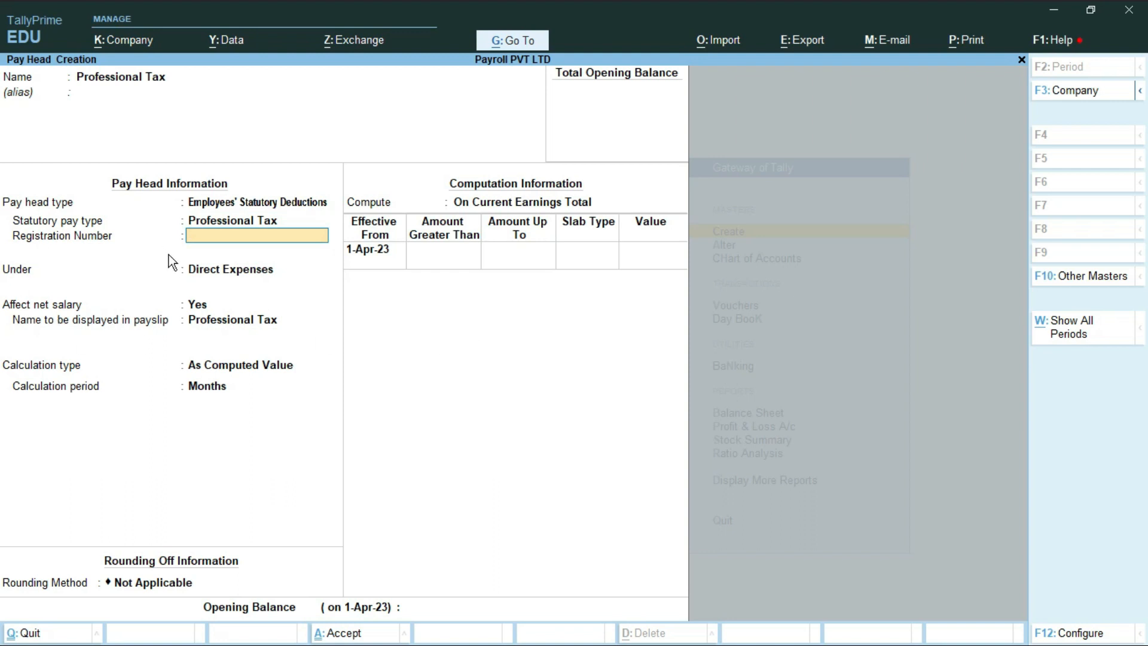
{"action": "key", "text": "Return"}
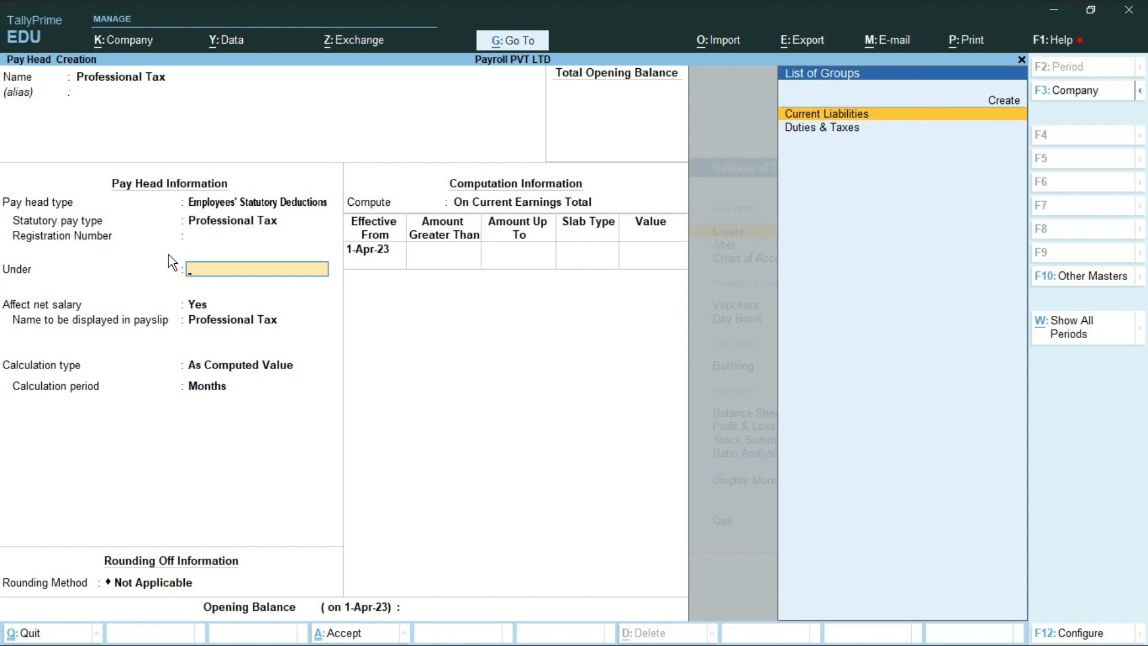
{"action": "key", "text": "Return"}
{"action": "key", "text": "Return"}
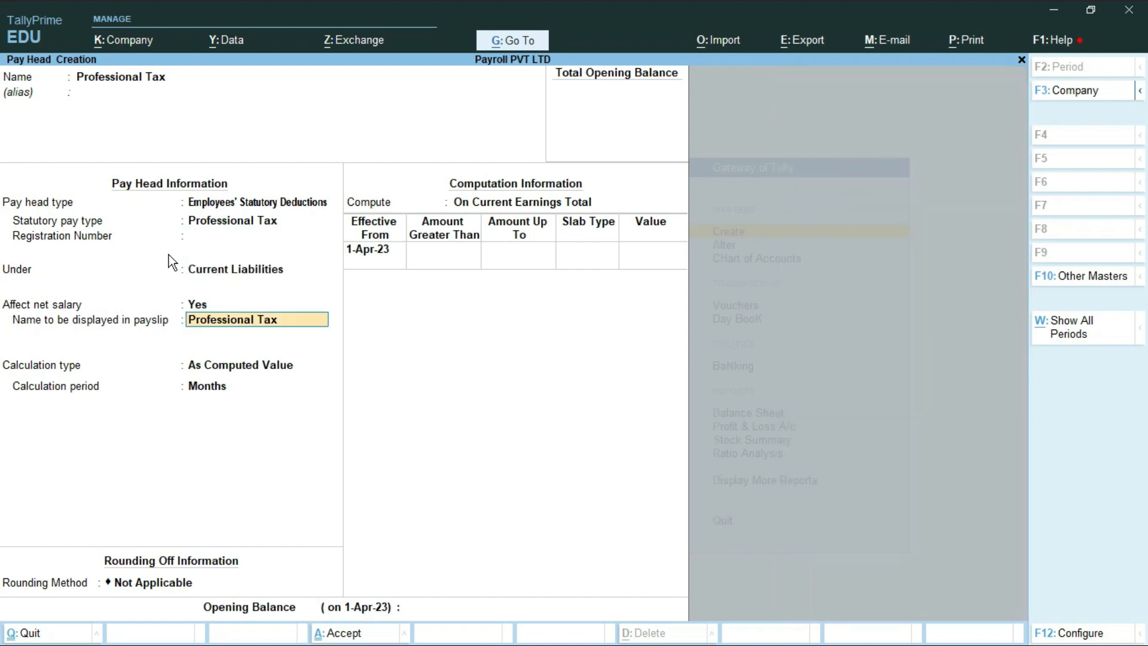
- Keep Professional Tax as the payslip name and set Normal Rounding with a limit of 1
{"action": "key", "text": "Return"}
{"action": "key", "text": "Return"}
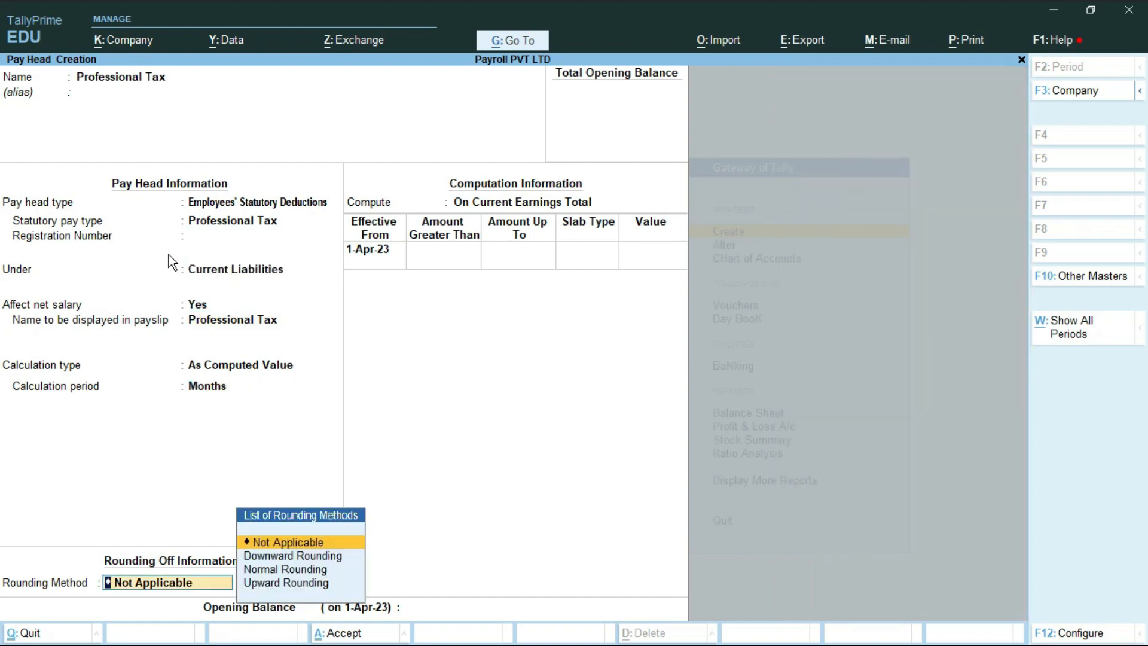
{"action": "key", "text": "Down"}
{"action": "key", "text": "Down"}
{"action": "key", "text": "Return"}
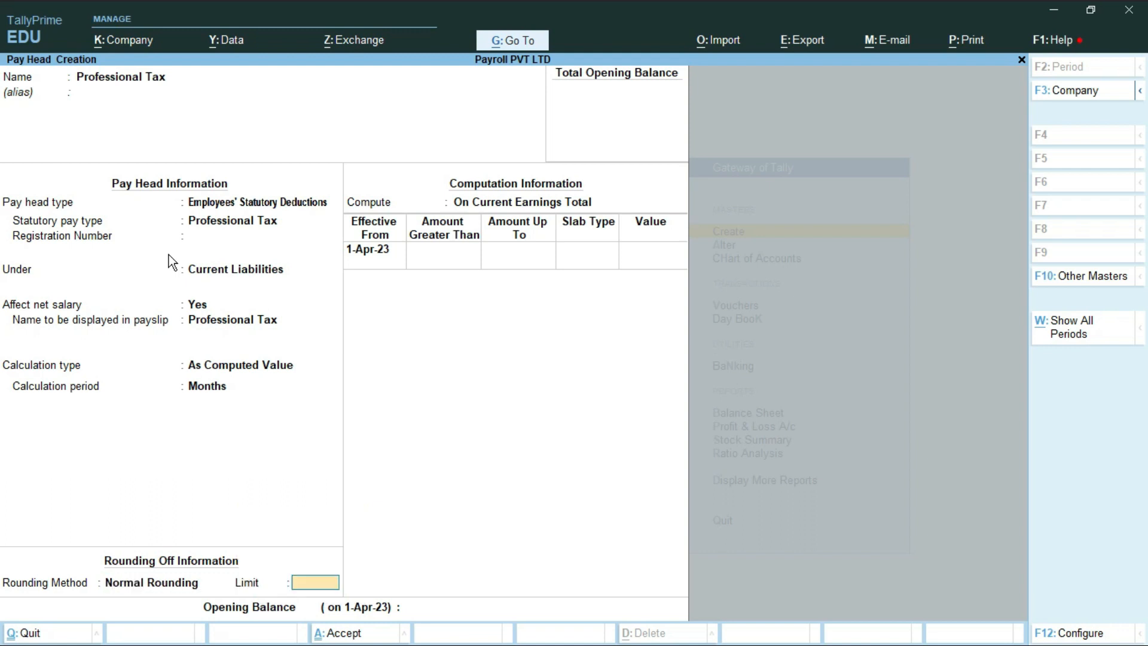
{"action": "type", "text": "1"}
{"action": "key", "text": "Return"}
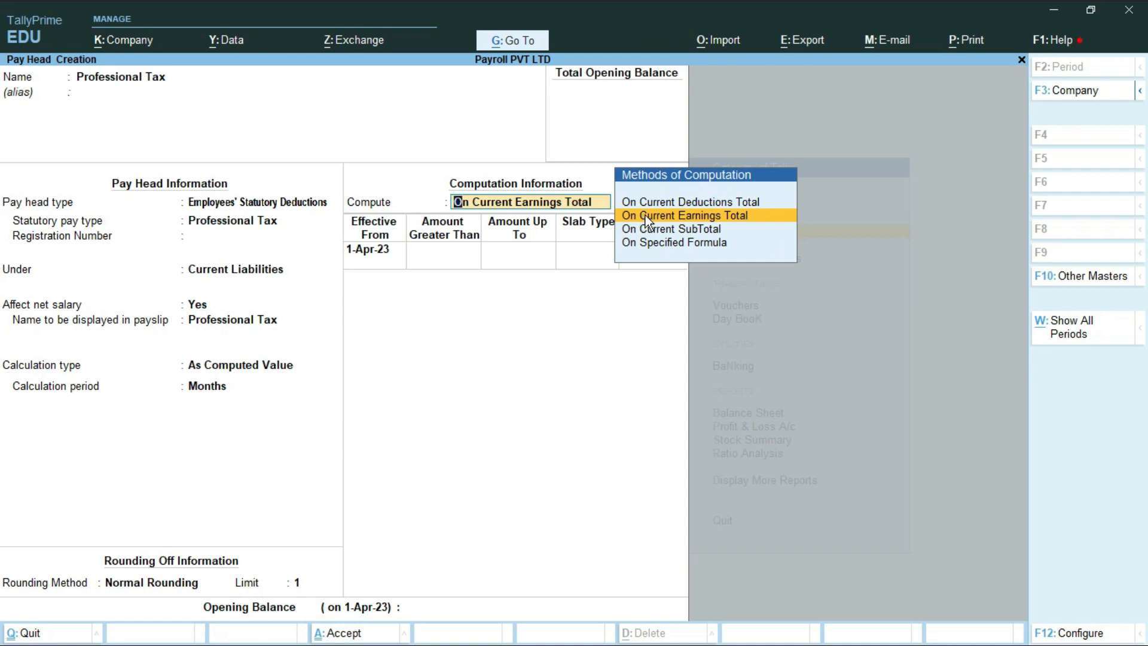
- Choose On Current Earnings Total as the computation method for Professional Tax
{"action": "key", "text": "ctrl+2"}
{"action": "mouse_move", "coordinate": [619, 205]}
{"action": "left_mouse_down"}
{"action": "mouse_move", "coordinate": [730, 242]}
{"action": "mouse_move", "coordinate": [762, 224]}
{"action": "left_mouse_up"}
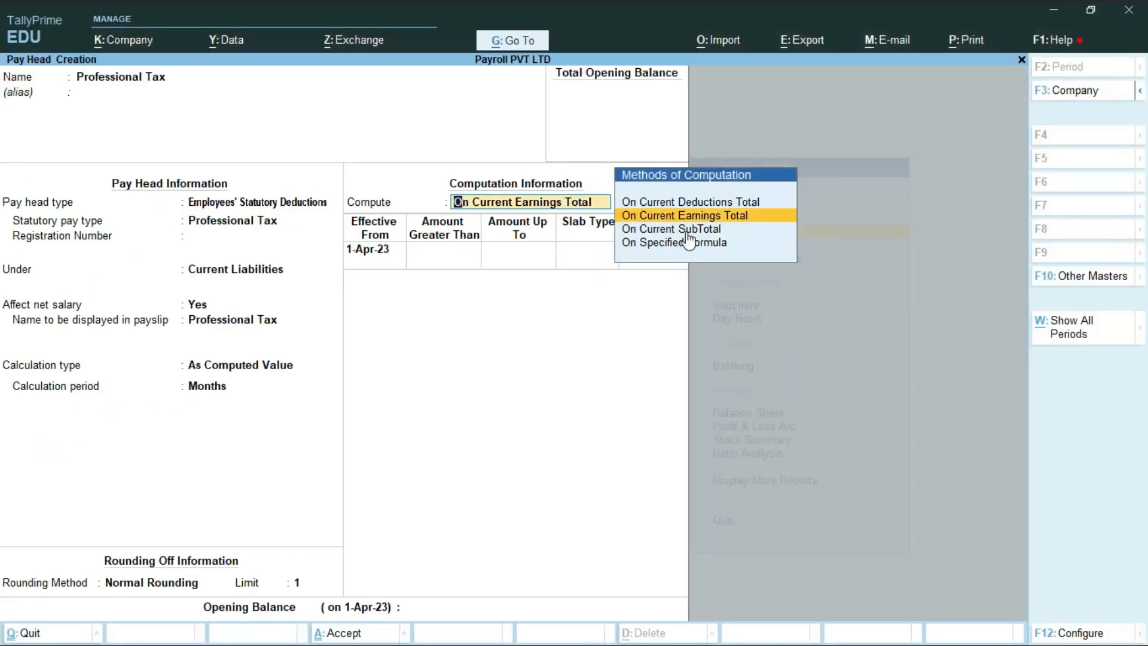
{"action": "key", "text": "Return"}
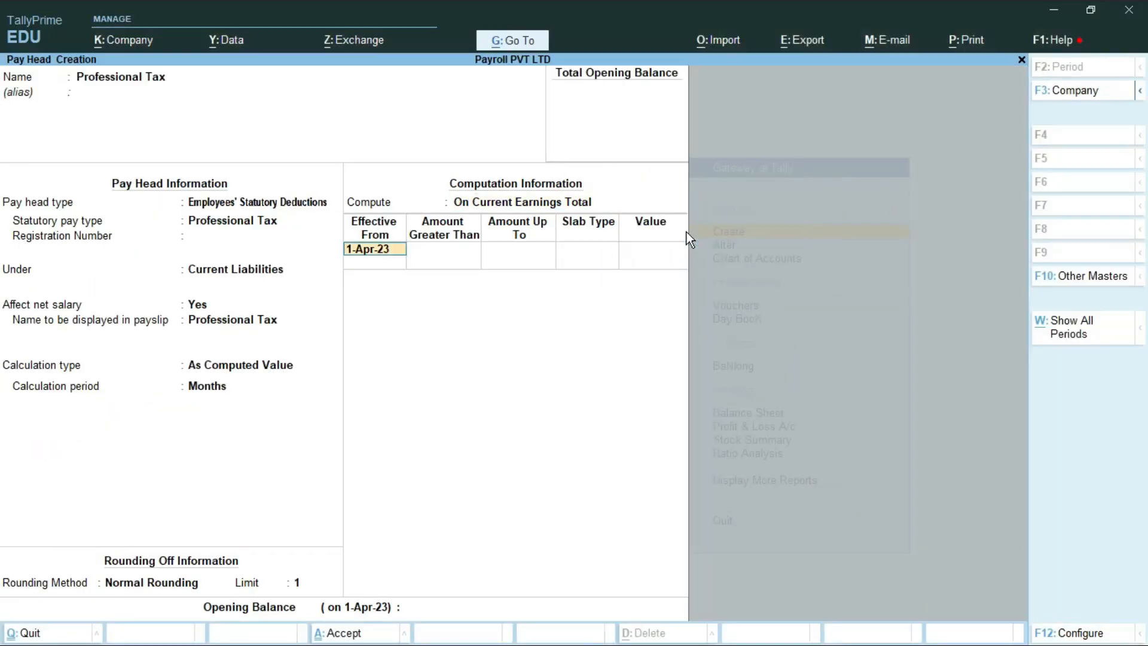
- Enter the first Professional Tax slab, effective from 1-Apr-23, for amounts up to 5,000 with slab type Value and value 0
{"action": "key", "text": "Return"}
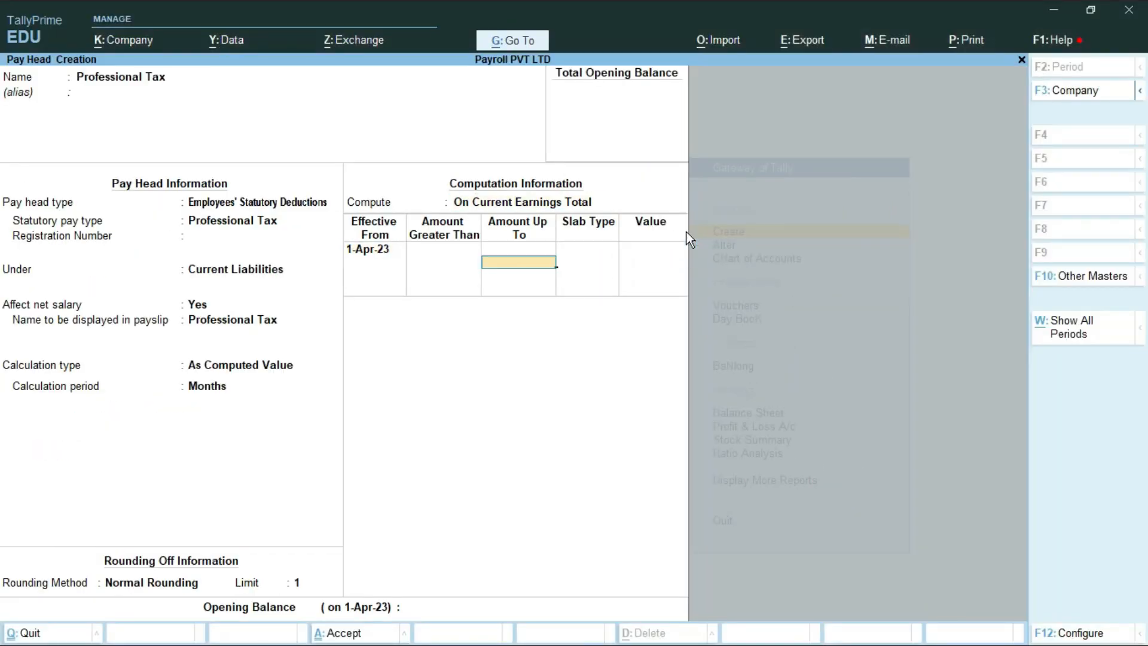
{"action": "type", "text": "5000"}
{"action": "key", "text": "Return"}
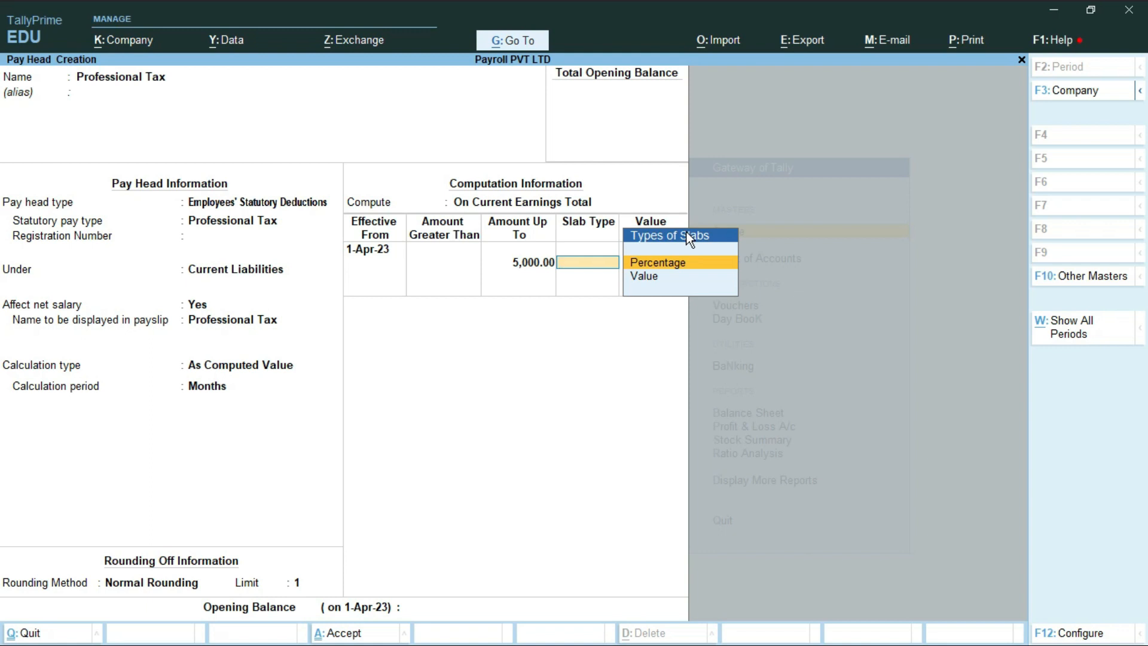
{"action": "key", "text": "Down"}
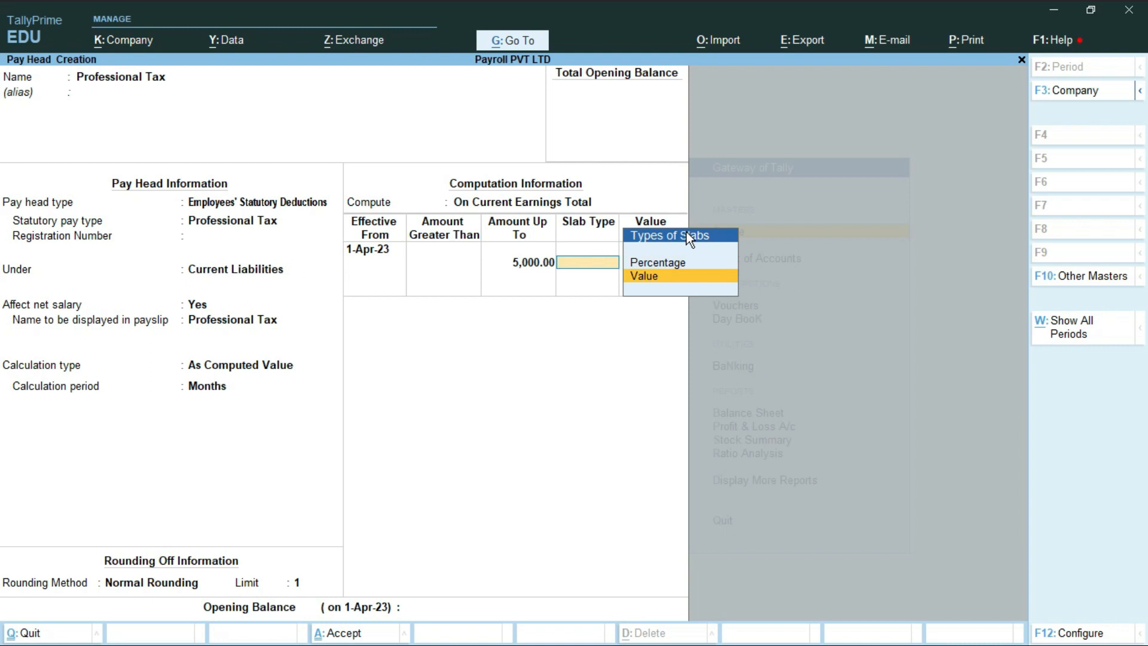
{"action": "key", "text": "Return"}
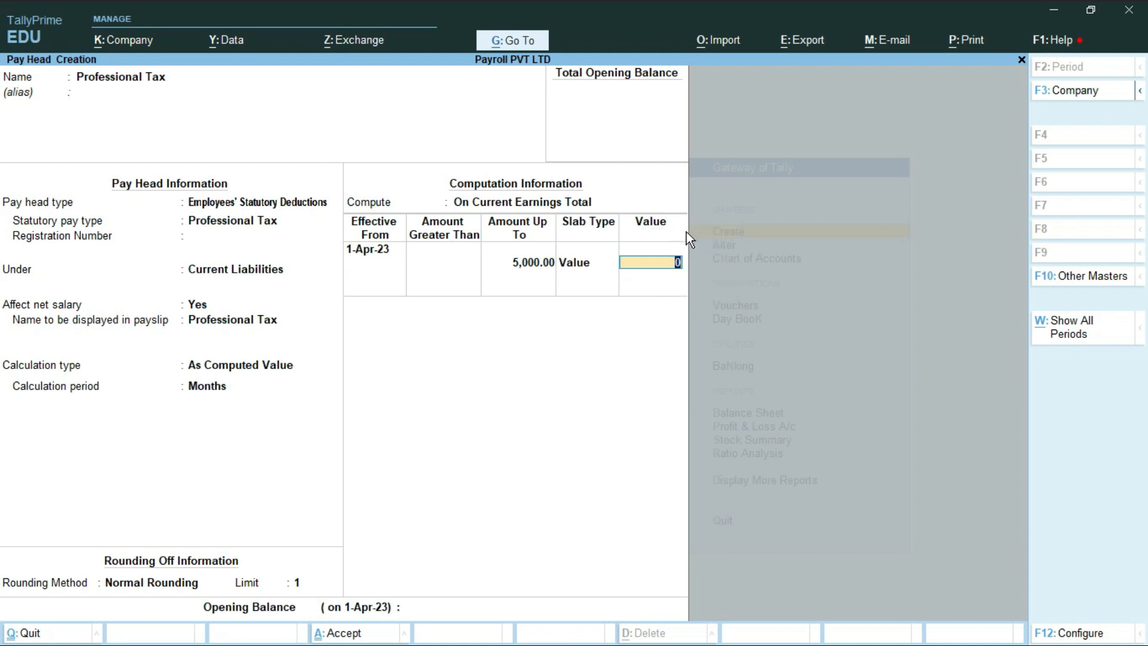
{"action": "key", "text": "Return"}
- Enter the second Professional Tax slab from 5,000 up to 10,000 with slab type Value and value 100
{"action": "type", "text": "10"}
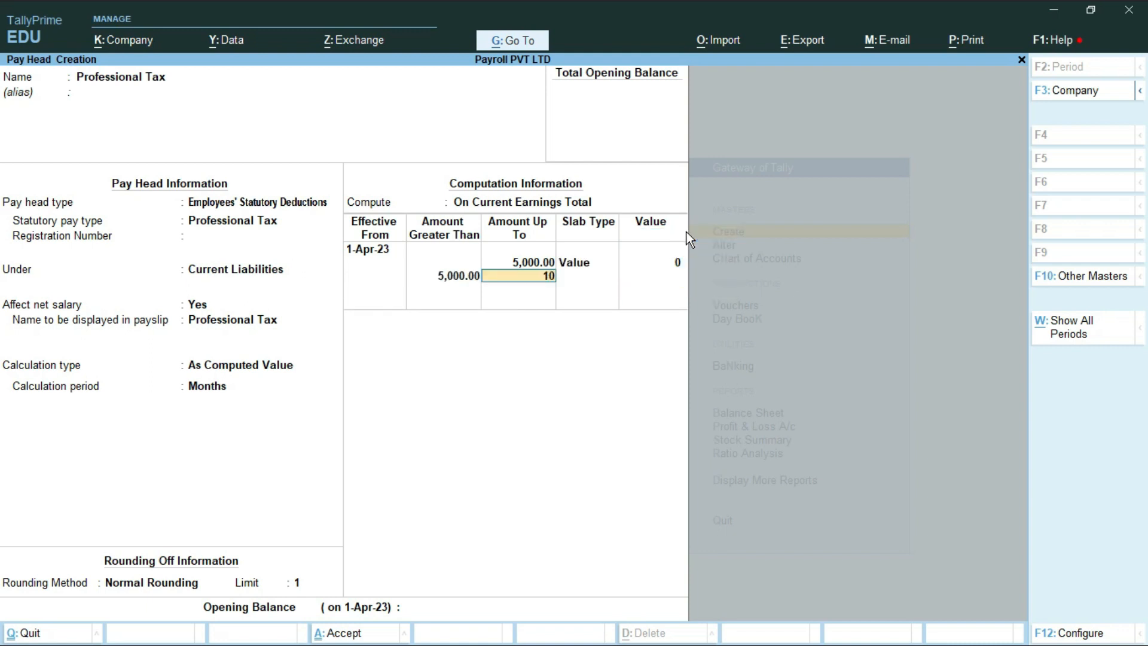
{"action": "type", "text": "000"}
{"action": "key", "text": "Return"}
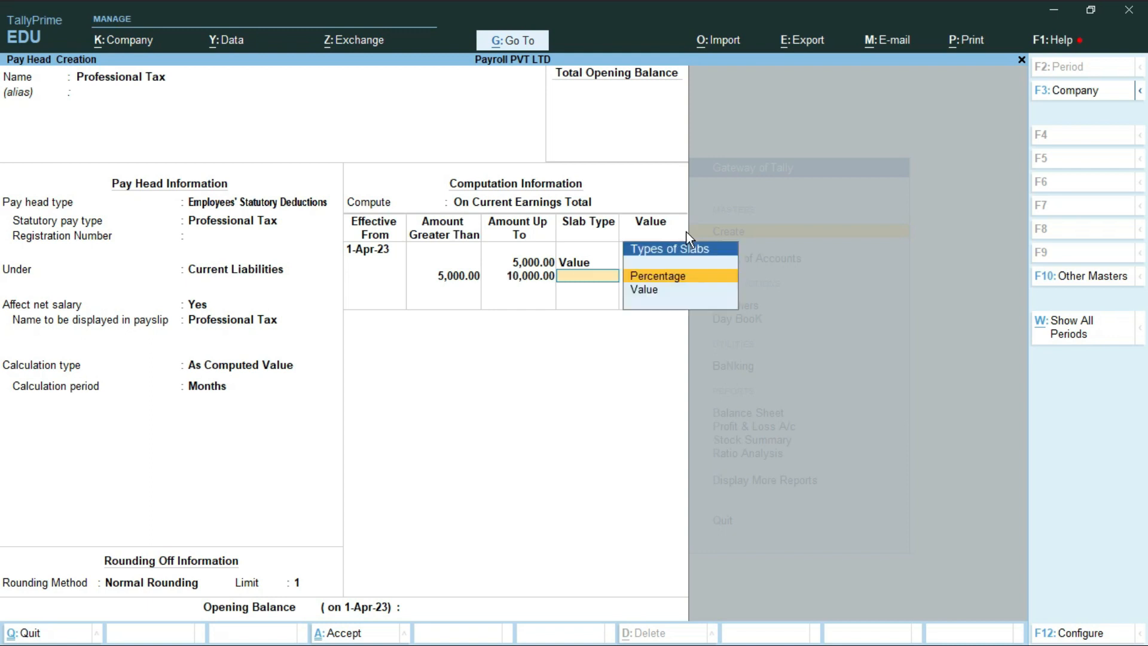
{"action": "key", "text": "Down"}
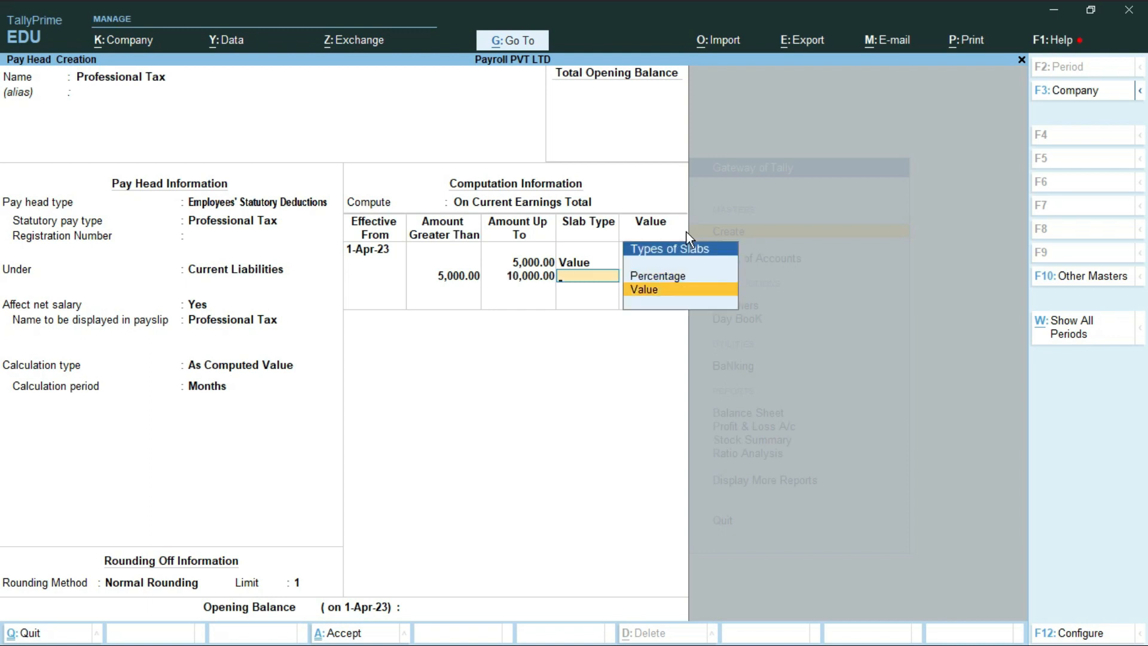
{"action": "key", "text": "Return"}
{"action": "type", "text": "100"}
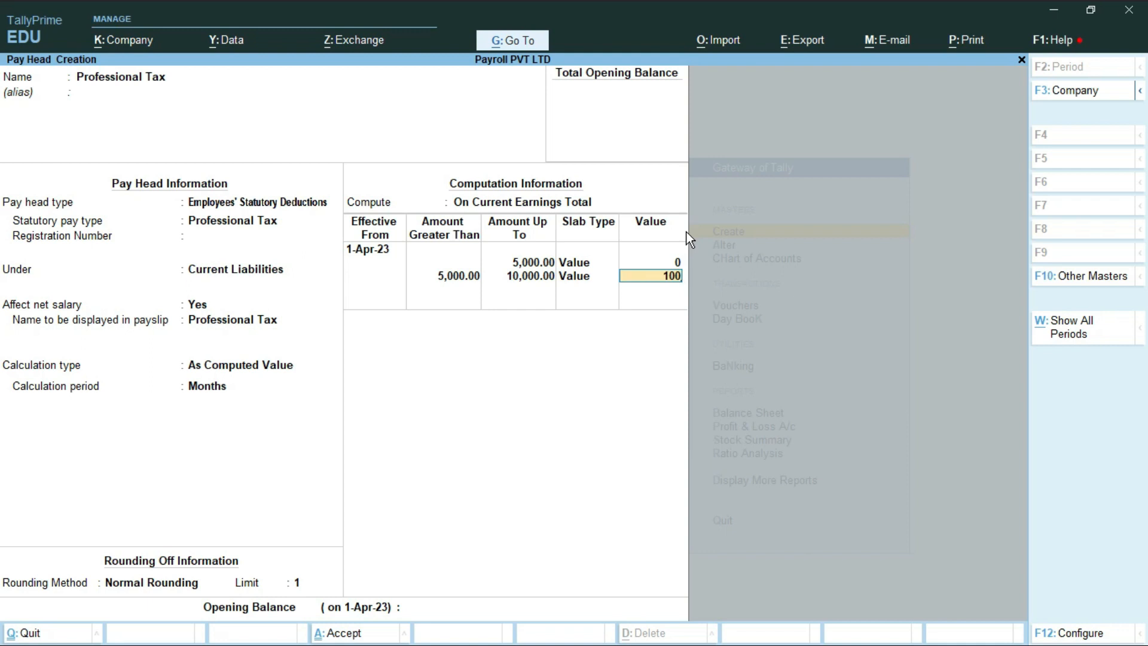
{"action": "key", "text": "Return"}
- Enter the third Professional Tax slab from 10,000 up to 15,000 with slab type Value and value 150
{"action": "type", "text": "15000"}
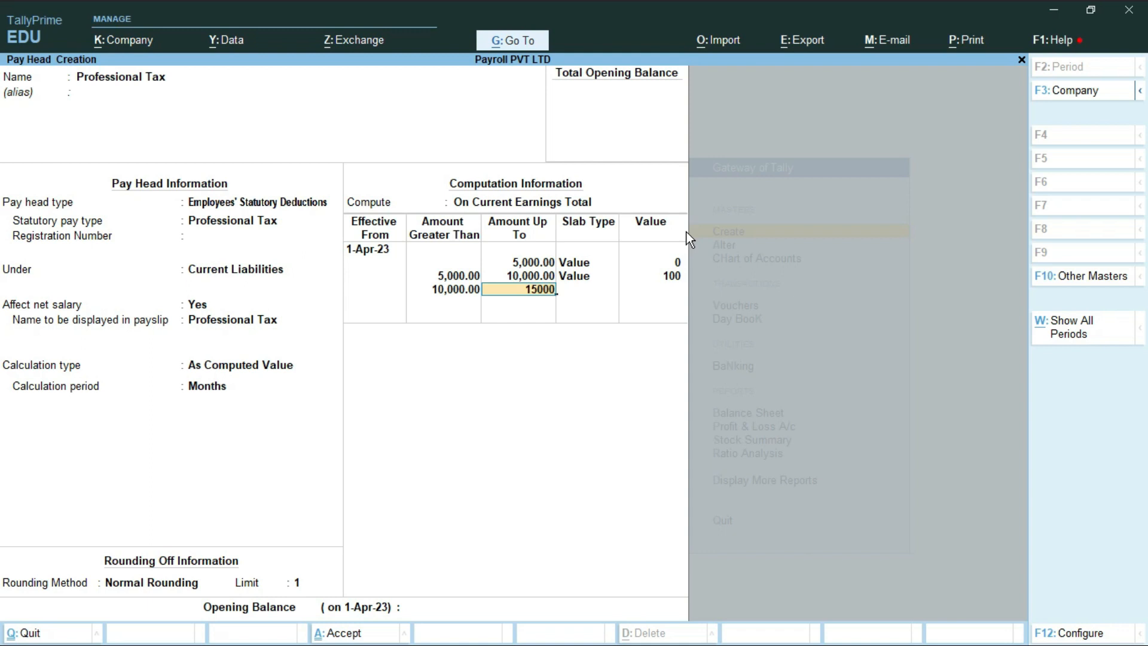
{"action": "key", "text": "Return"}
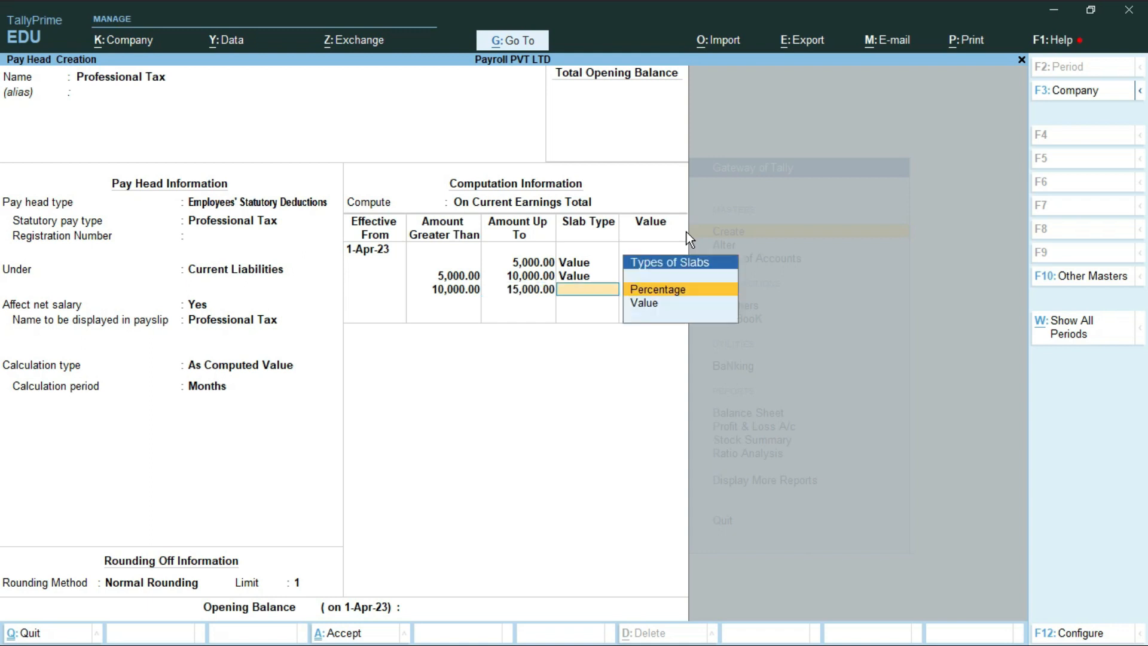
{"action": "key", "text": "Down"}
{"action": "key", "text": "Return"}
{"action": "type", "text": "150"}
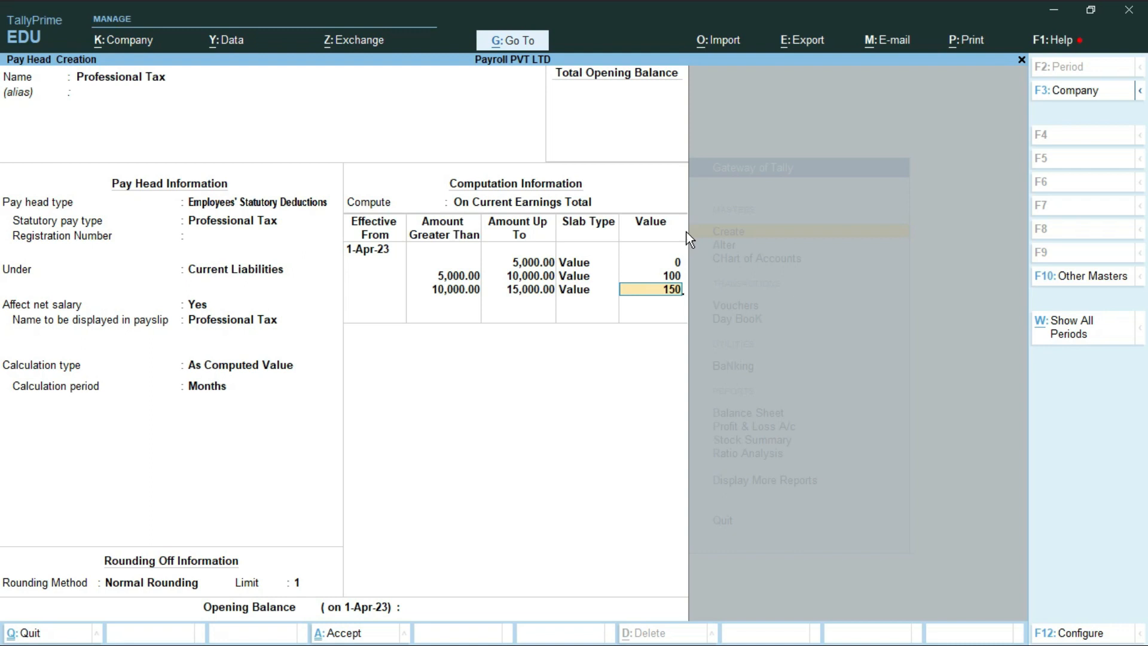
{"action": "key", "text": "Return"}
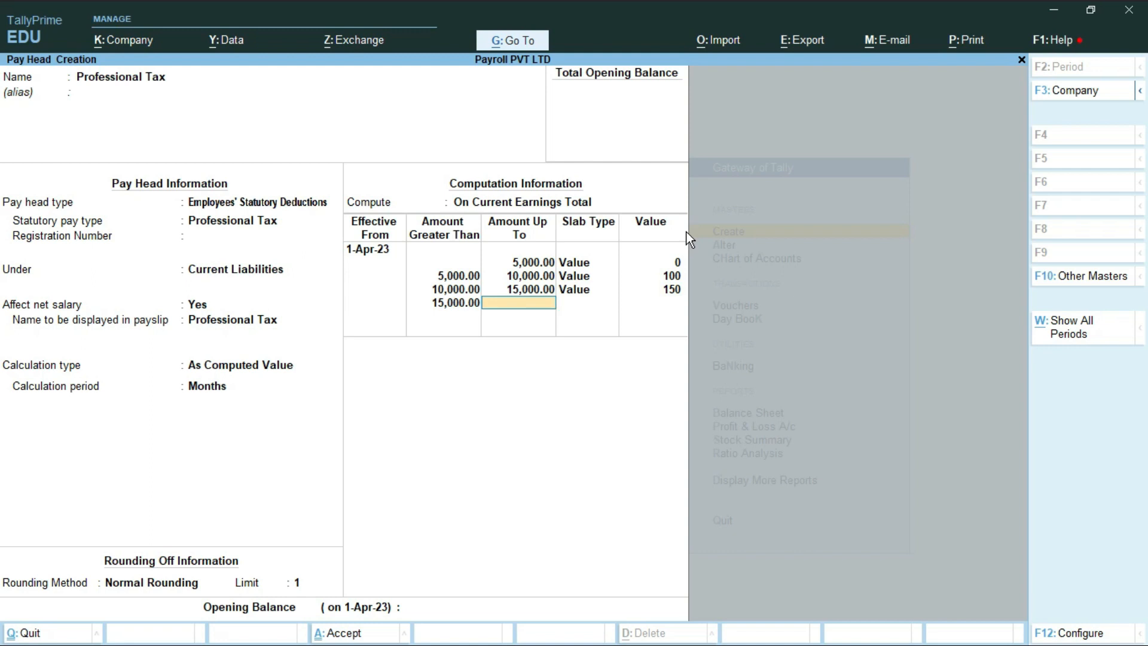
- Enter the fourth Professional Tax slab from 15,000 up to 20,000 with slab type Value
{"action": "type", "text": "20,000"}
{"action": "key", "text": "Return"}
{"action": "key", "text": "Down"}
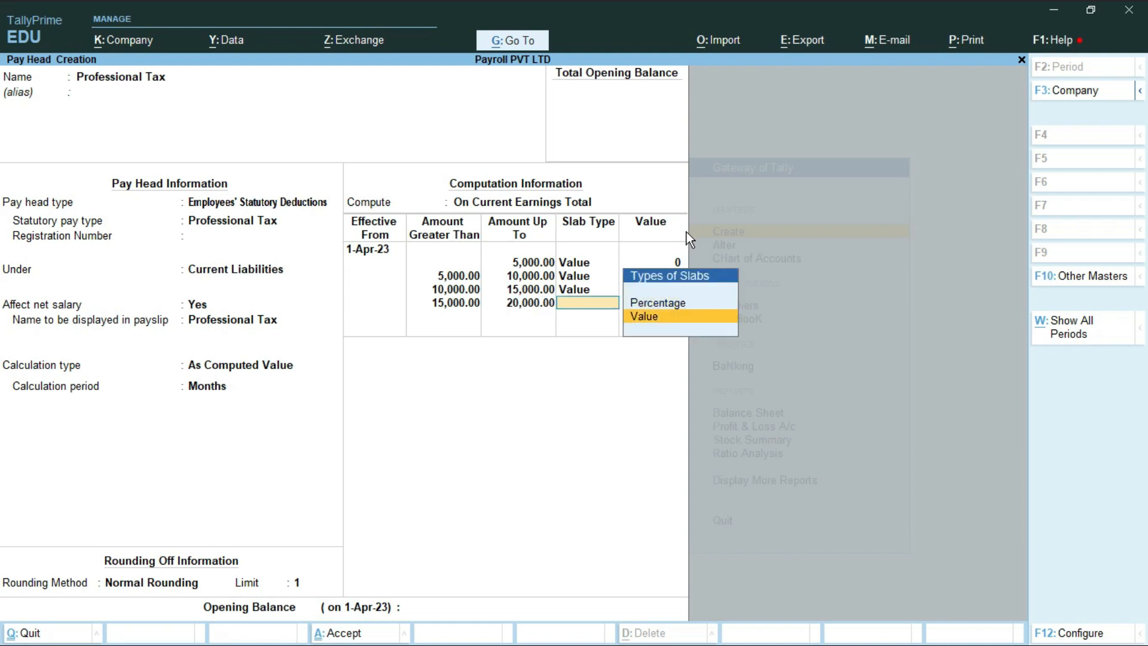
{"action": "key", "text": "Return"}
- Clear the upper limit of the Professional Tax slab above 15,000, set its value to 300, and save the pay head
{"action": "key", "text": "BackSpace"}
{"action": "key", "text": "BackSpace"}
{"action": "key", "text": "BackSpace"}
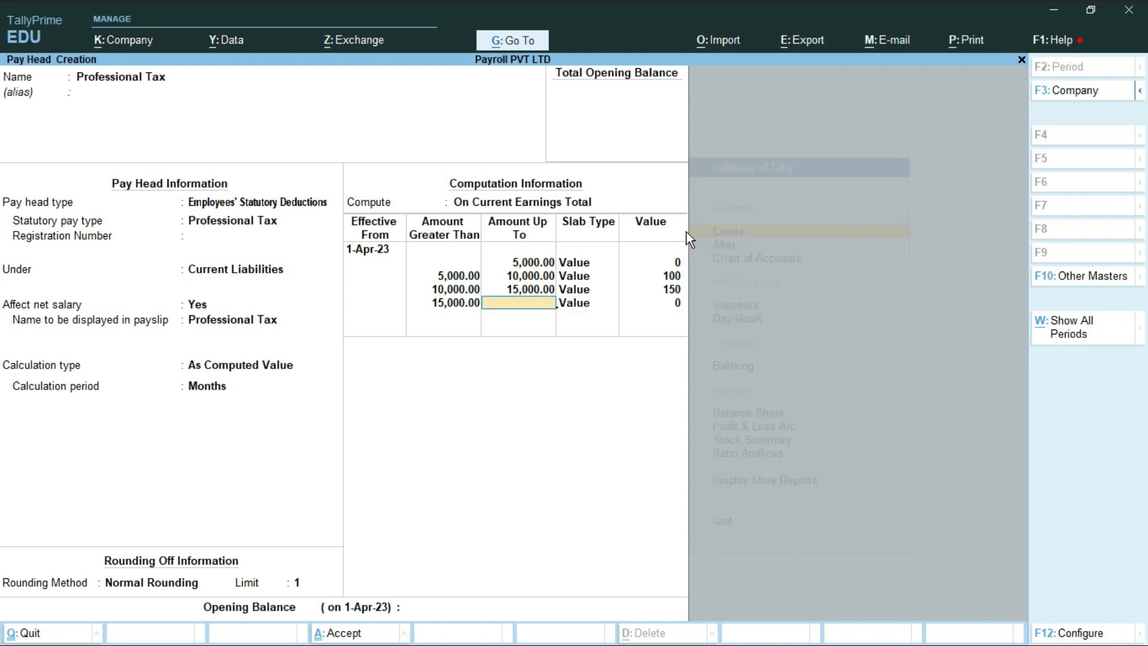
{"action": "key", "text": "Return"}
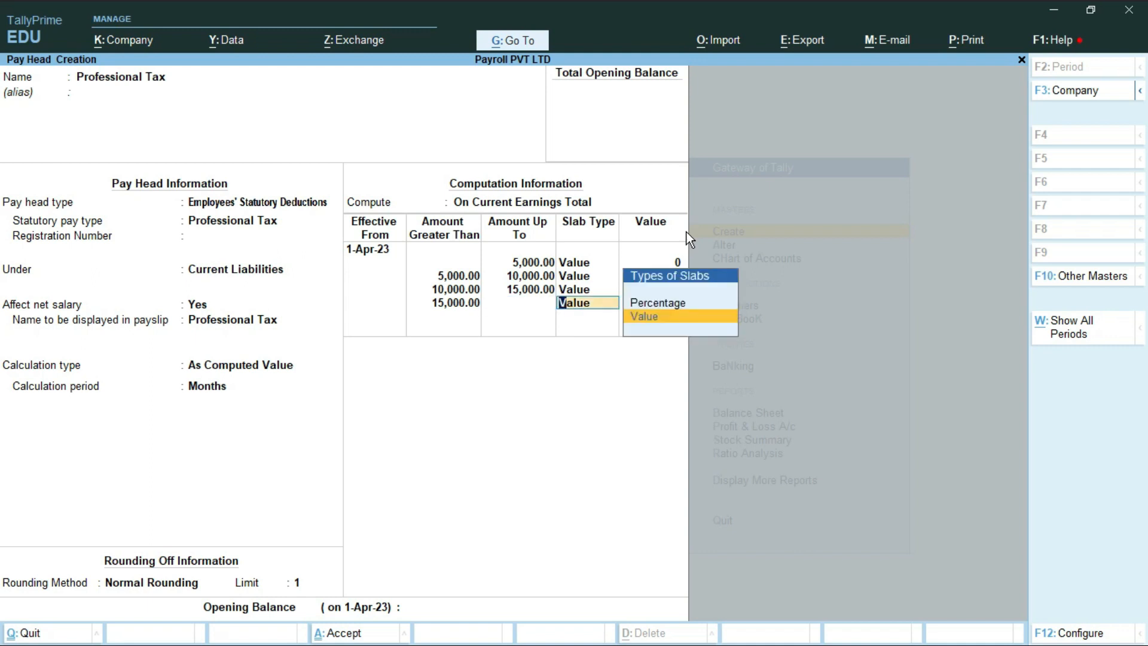
{"action": "key", "text": "Return"}
{"action": "key", "text": "BackSpace"}
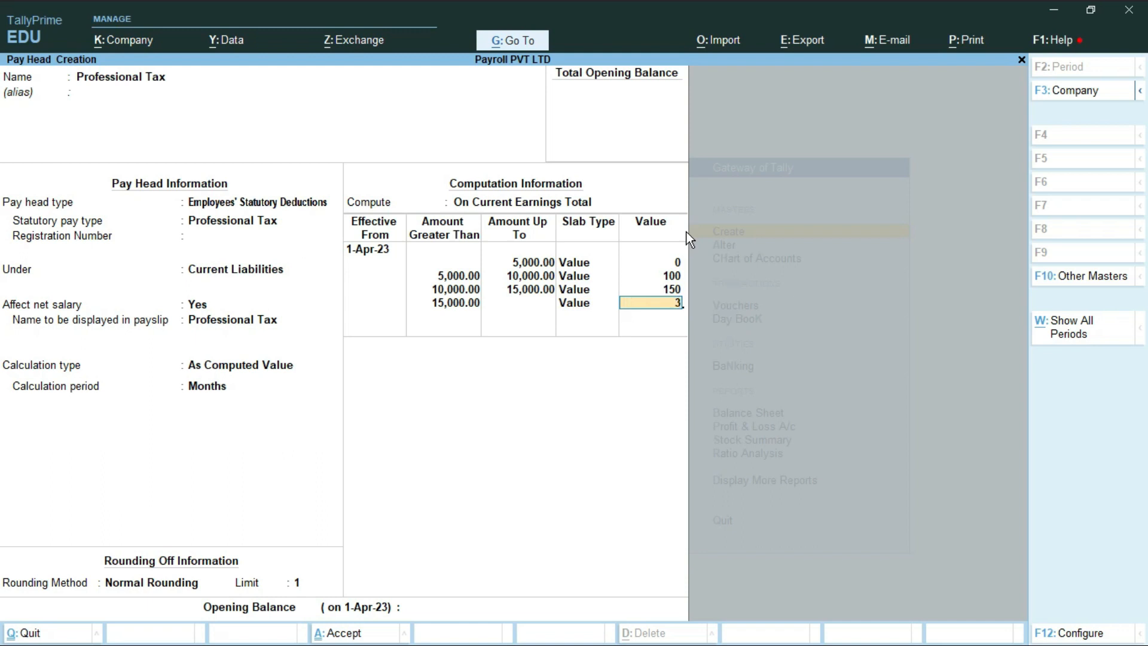
{"action": "type", "text": "300"}
{"action": "key", "text": "Return"}
{"action": "key", "text": "Return"}
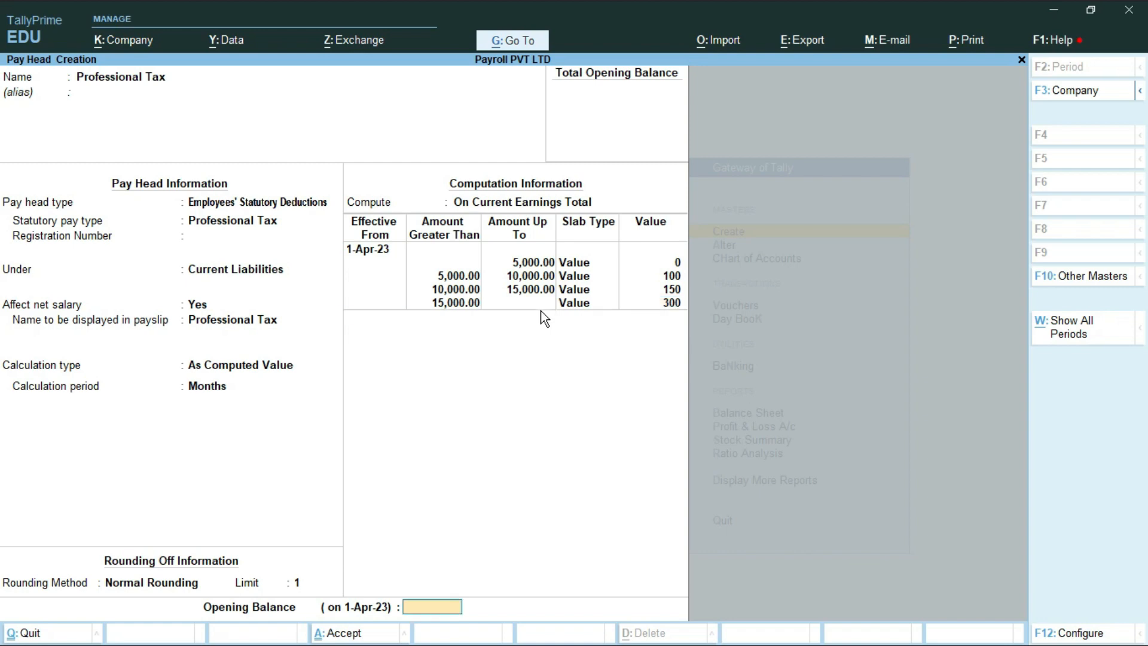
{"action": "key", "text": "Return"}
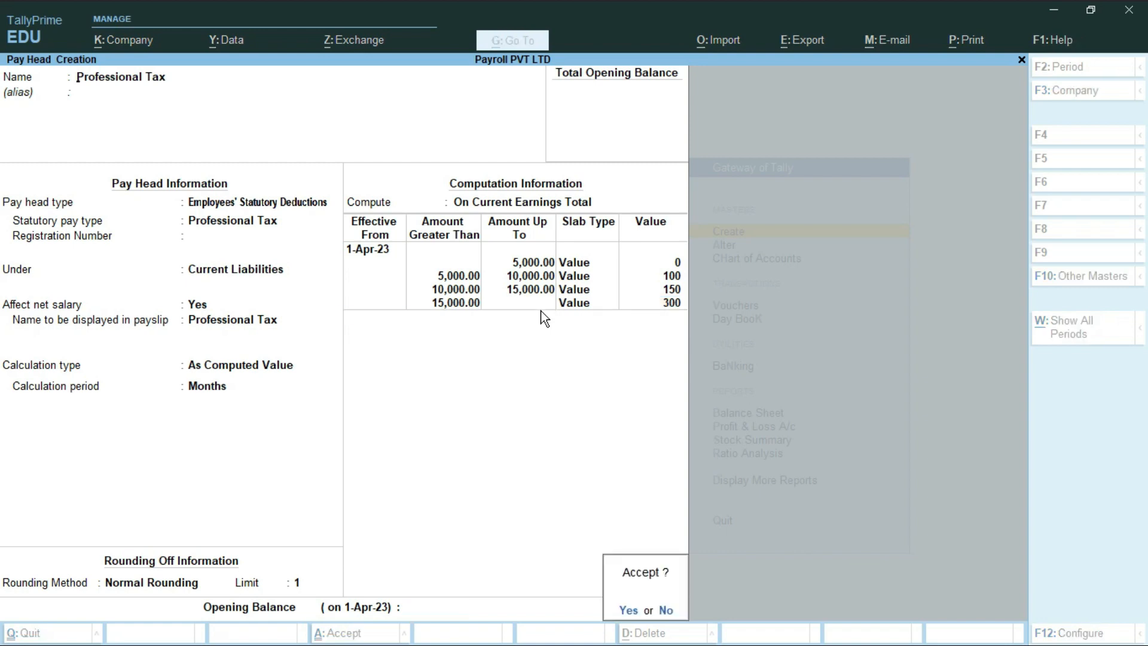
{"action": "key", "text": "Return"}
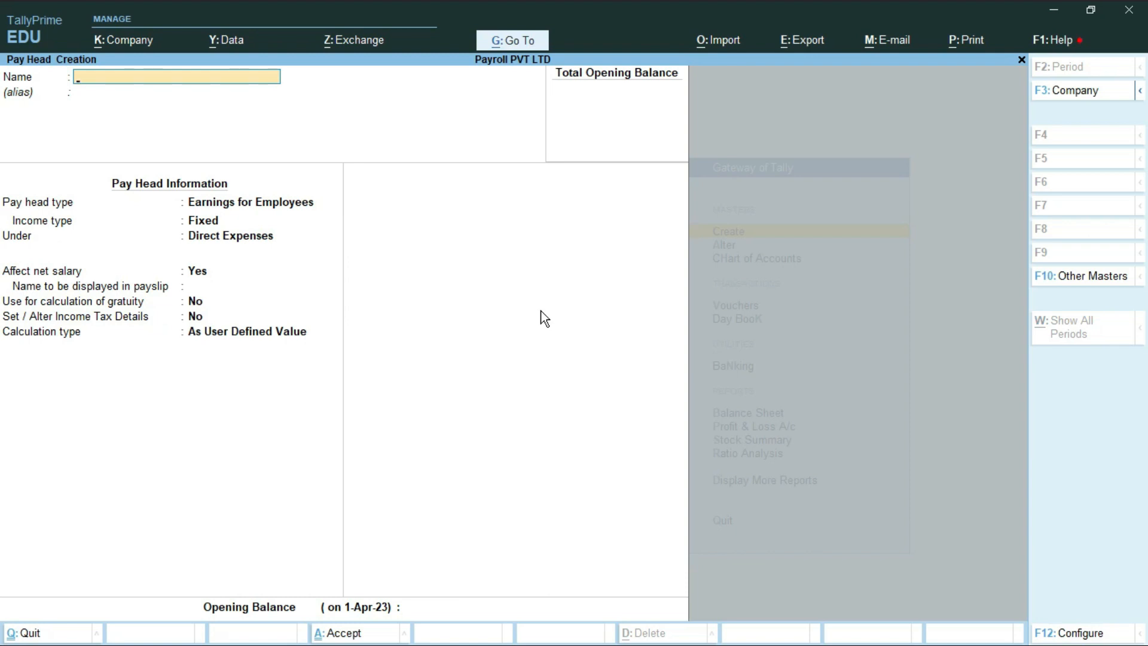
- Check the deduction after Professional Tax in Payroll.pdf, and name the new pay head Income Tax in TallyPrime
{"action": "key", "text": "alt+Tab"}
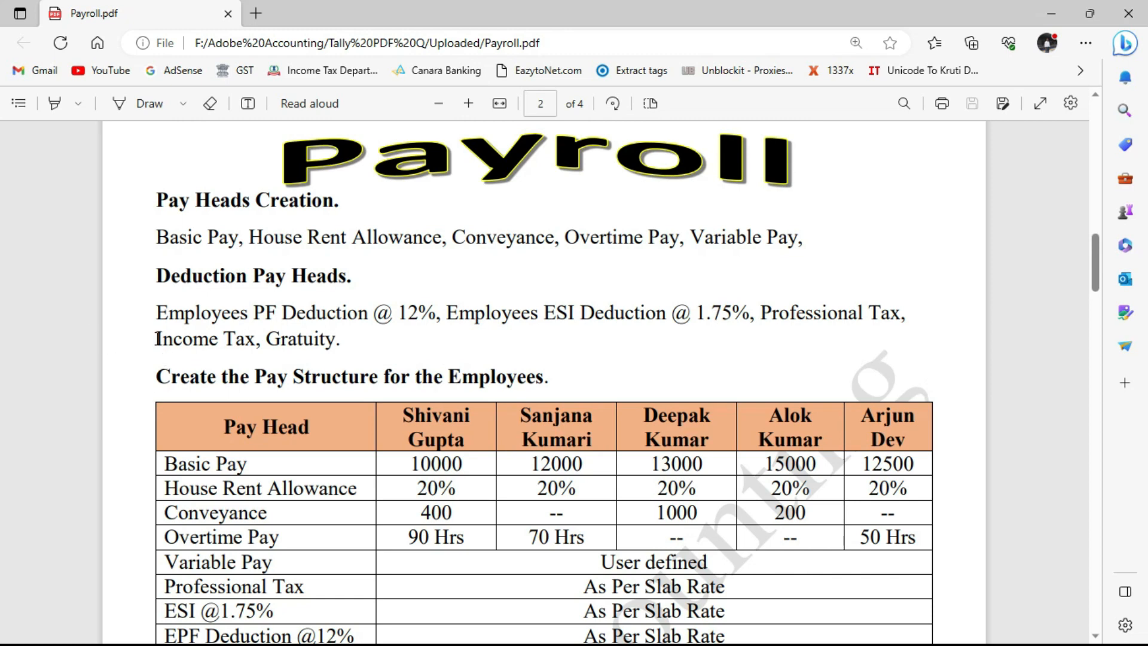
{"action": "left_click_drag", "start_coordinate": [155, 340], "coordinate": [254, 342]}
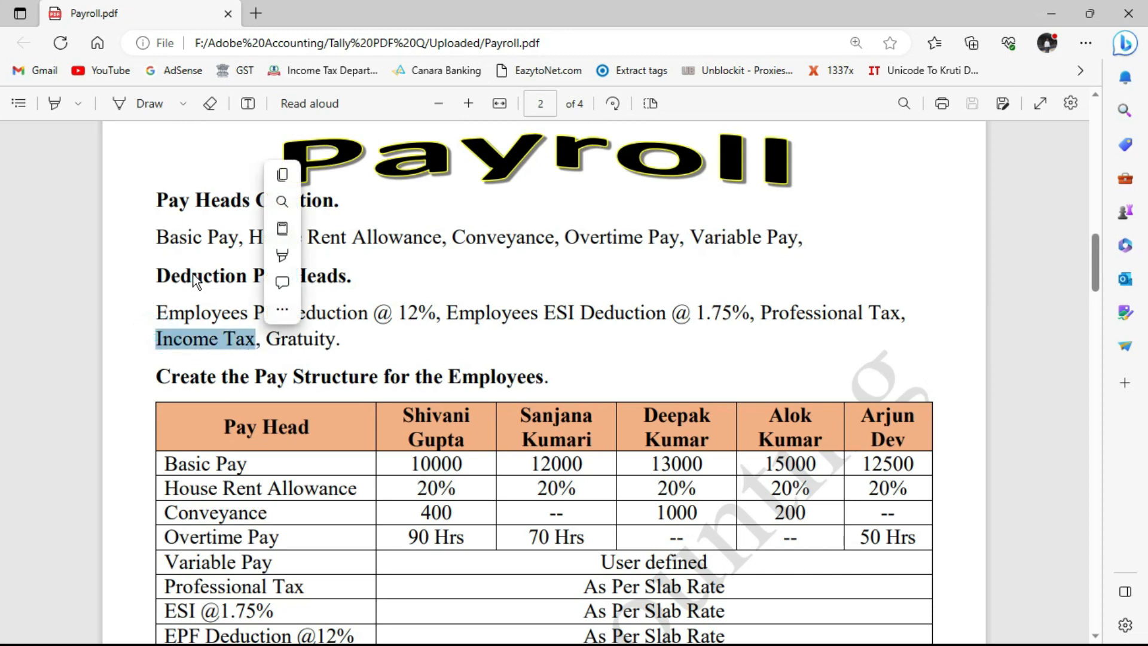
{"action": "left_click", "coordinate": [203, 340]}
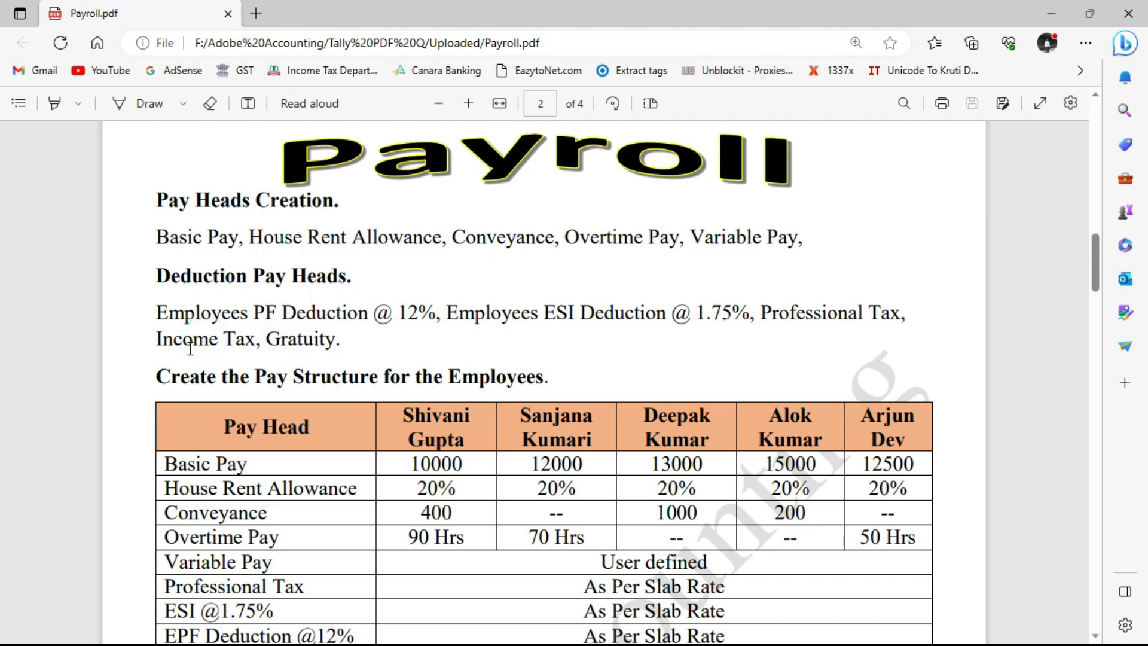
{"action": "left_click_drag", "start_coordinate": [155, 340], "coordinate": [258, 347]}
{"action": "left_click", "coordinate": [261, 354]}
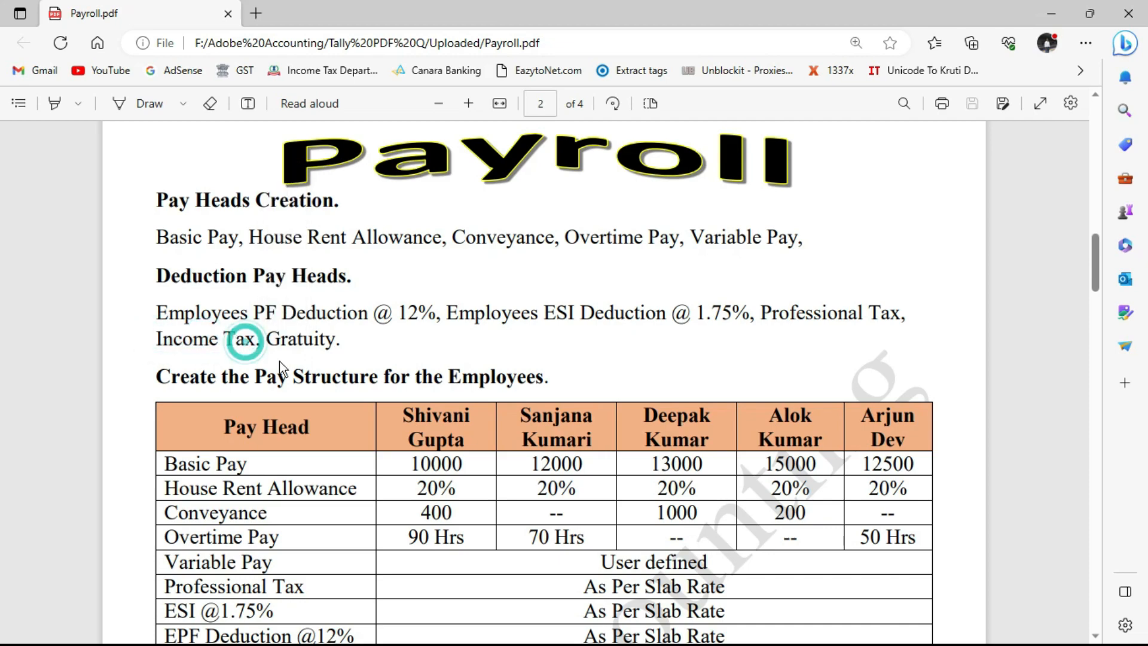
{"action": "key", "text": "alt+Tab"}
{"action": "type", "text": "I"}
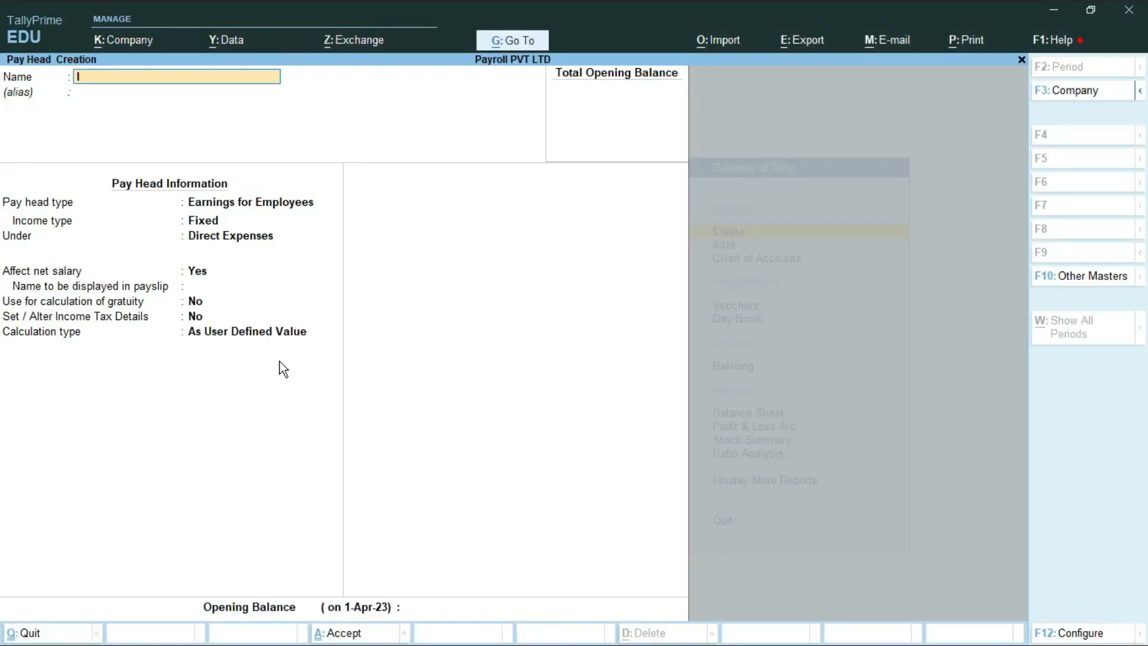
{"action": "type", "text": "ncome Tax"}
{"action": "key", "text": "Return"}
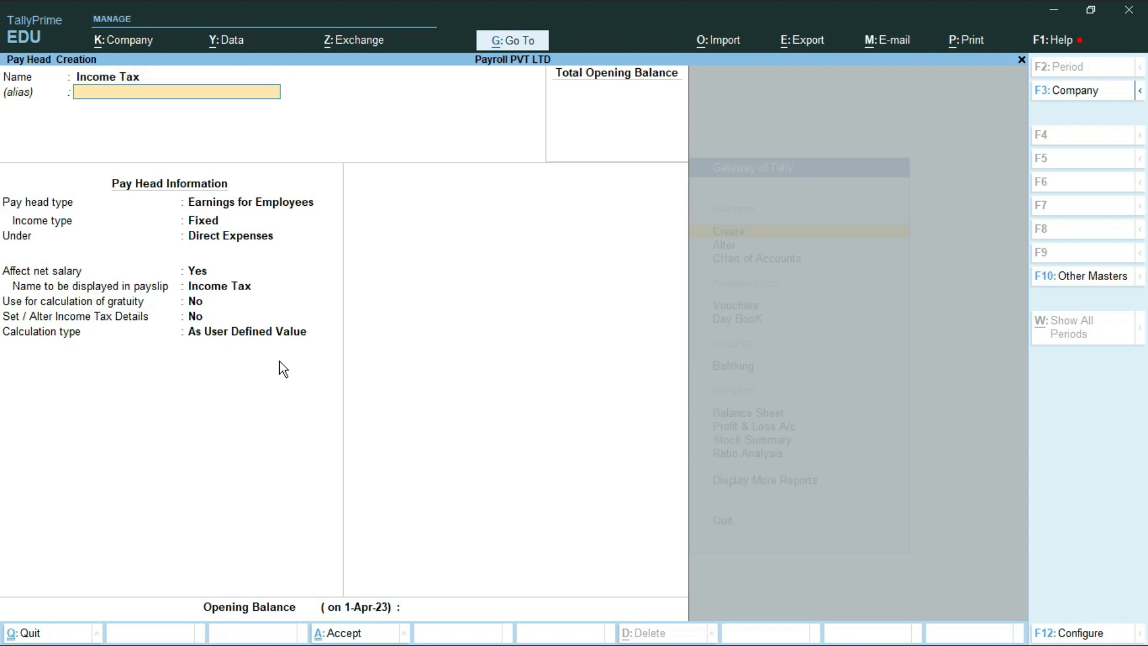
- Classify the pay head as Employees' Statutory Deductions with statutory pay type Income Tax, under Current Liabilities
{"action": "key", "text": "Return"}
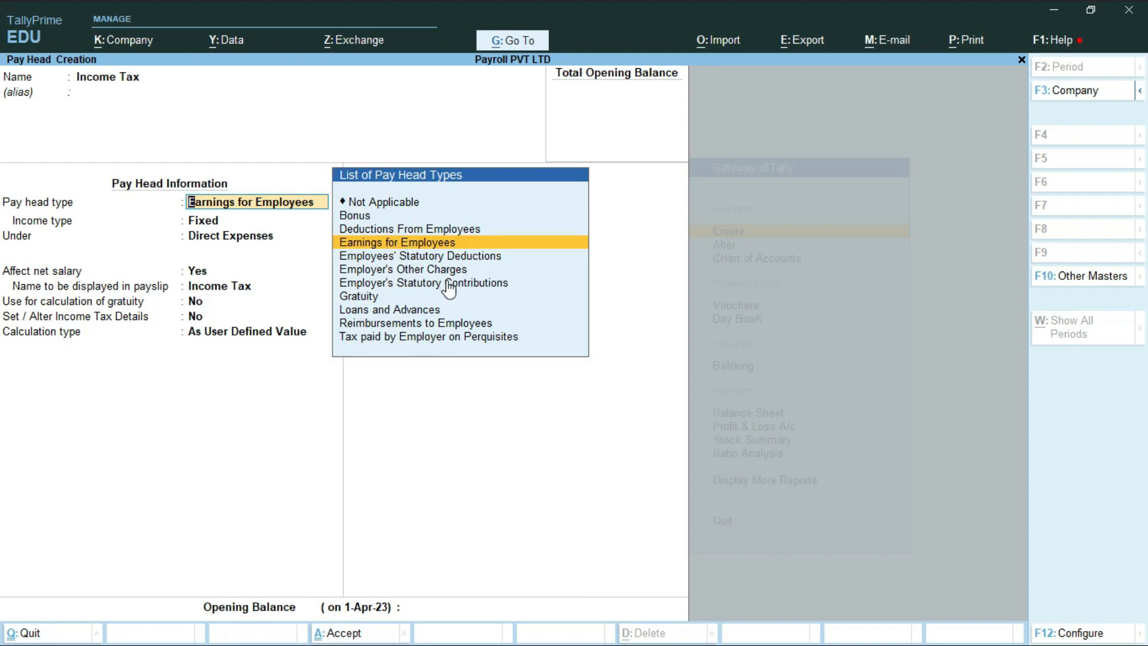
{"action": "key", "text": "Down"}
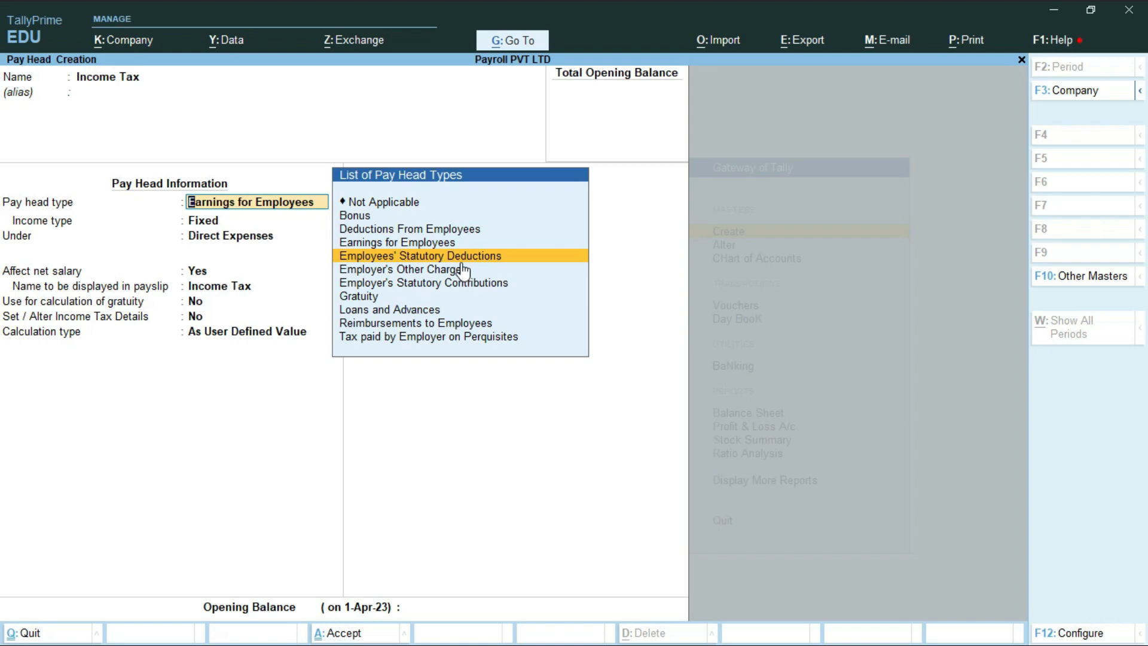
{"action": "key", "text": "Return"}
{"action": "key", "text": "Down"}
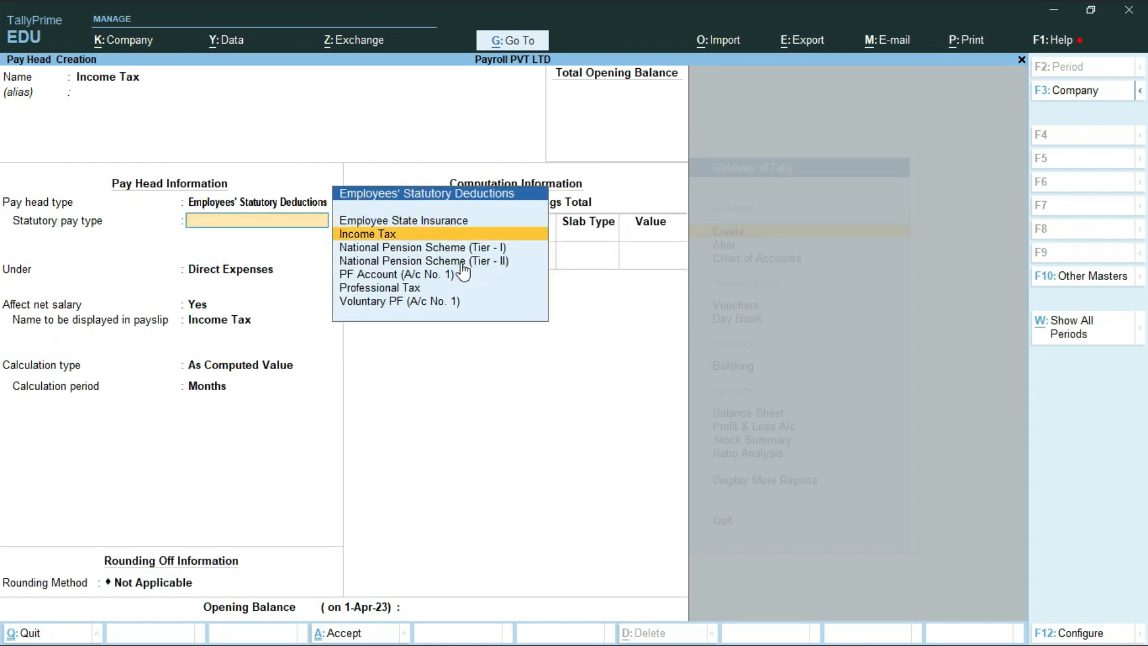
{"action": "key", "text": "ctrl"}
{"action": "key", "text": "Return"}
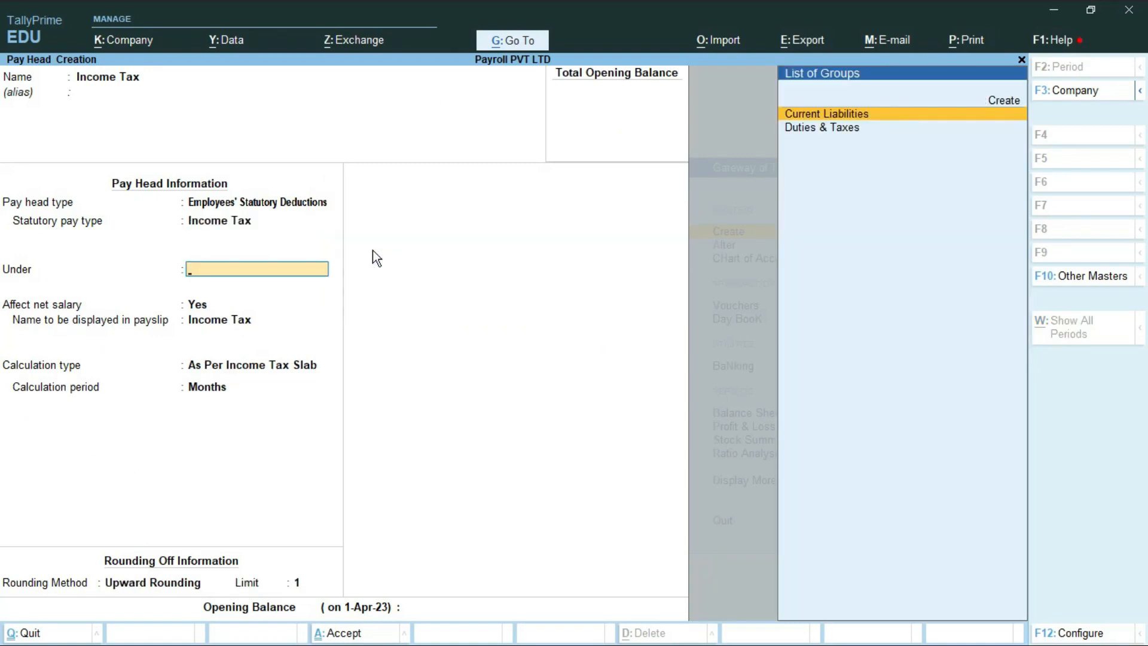
{"action": "key", "text": "Return"}
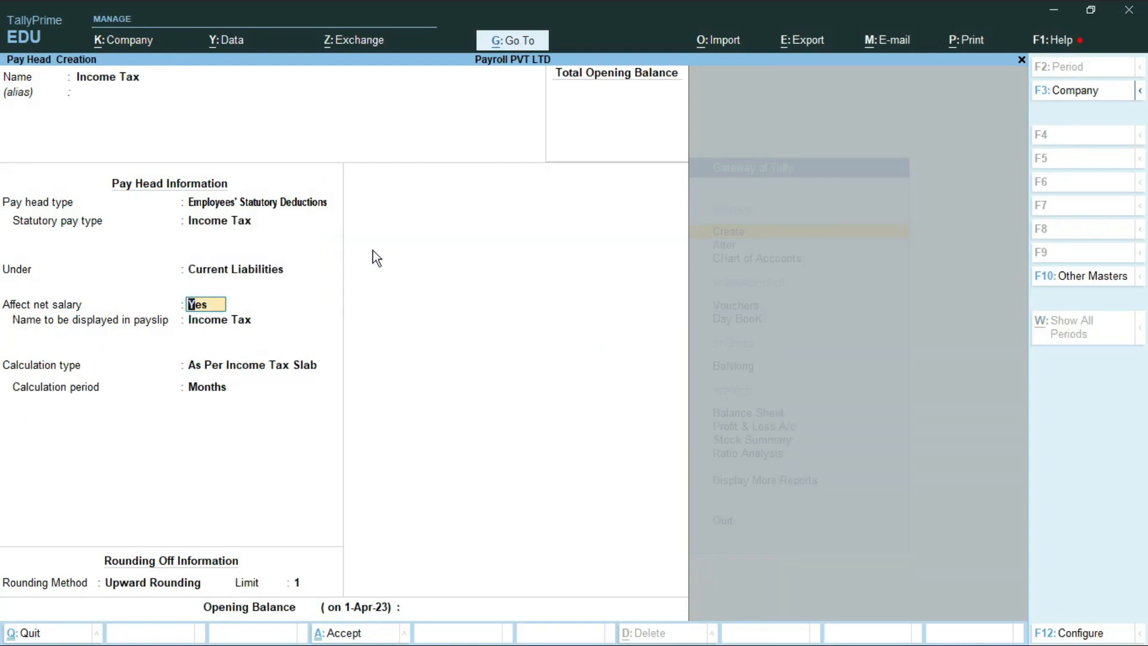
- Keep Months as the Income Tax calculation period, enter an opening balance of 1 Cr, and save the pay head
{"action": "key", "text": "Return"}
{"action": "key", "text": "Return"}
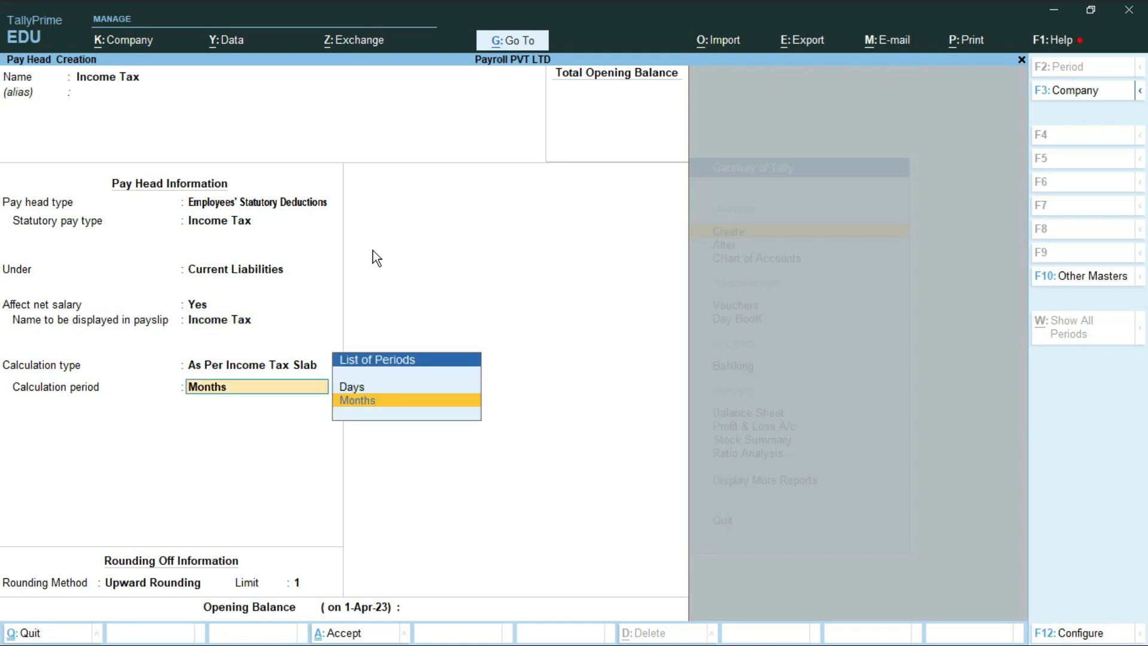
{"action": "key", "text": "Return"}
{"action": "type", "text": "1"}
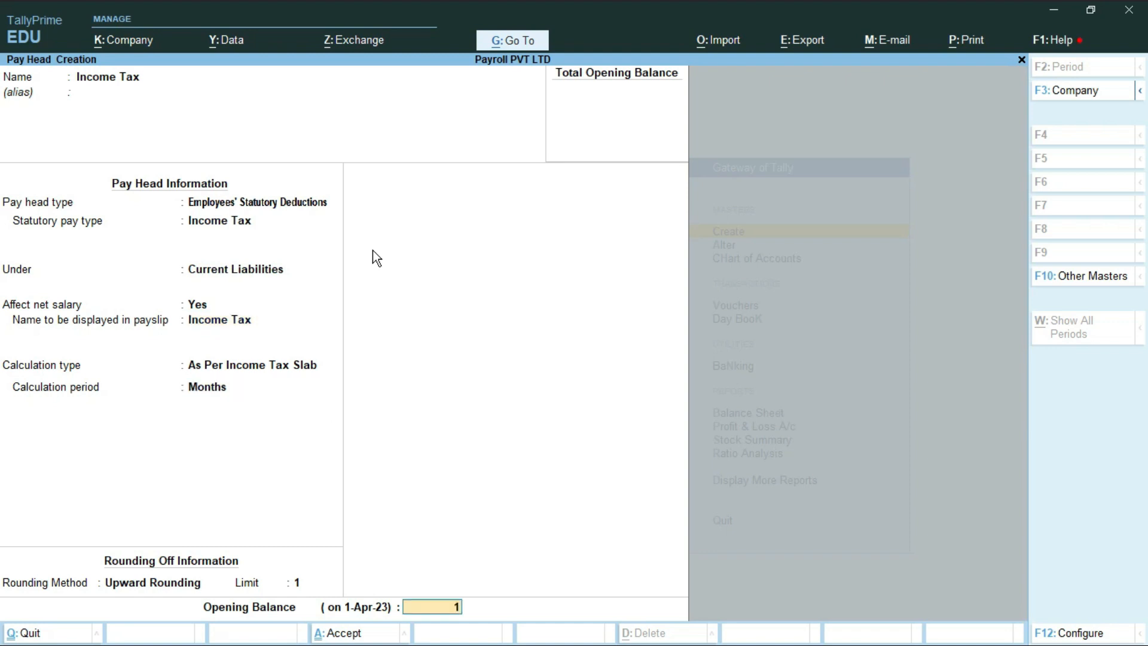
{"action": "key", "text": "Return"}
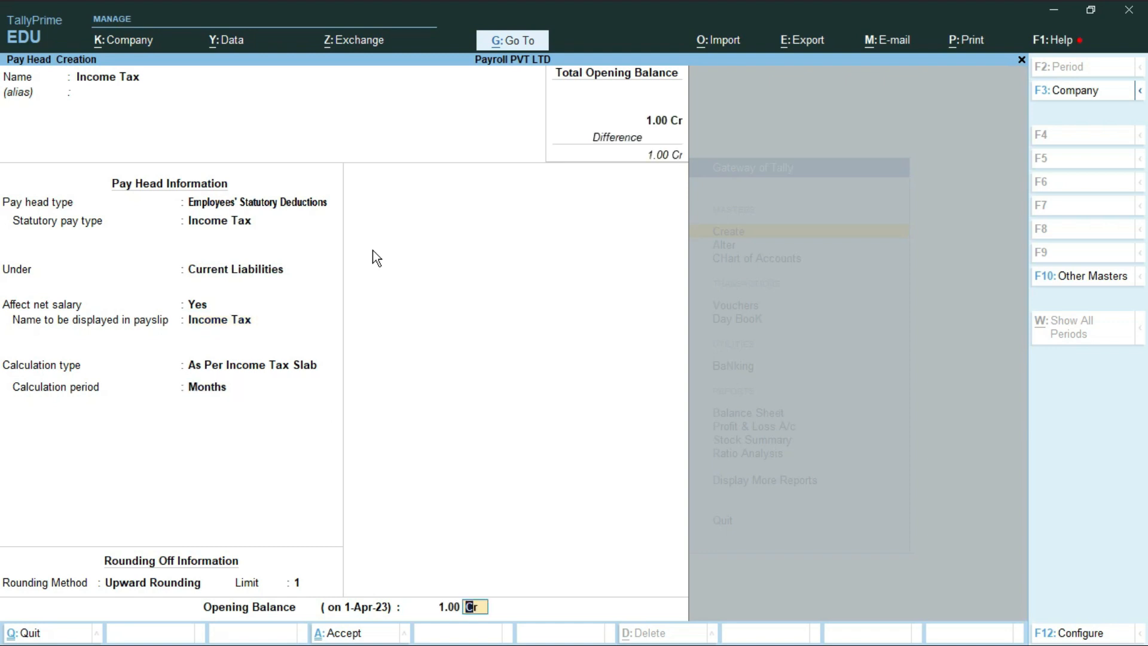
{"action": "key", "text": "Return"}
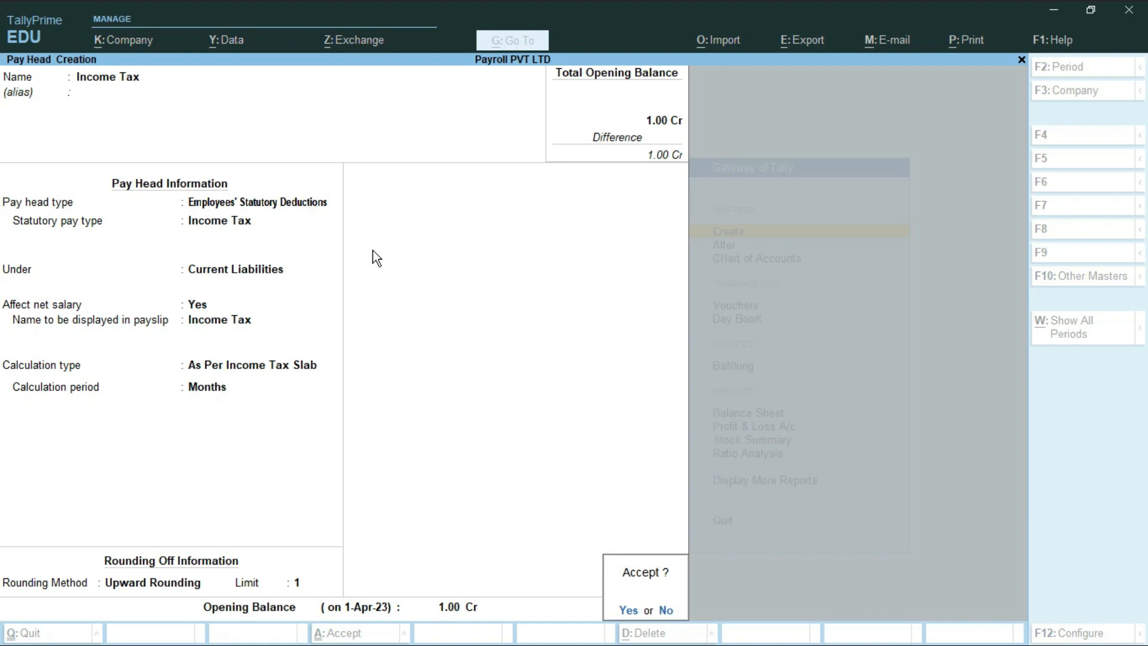
{"action": "key", "text": "Return"}
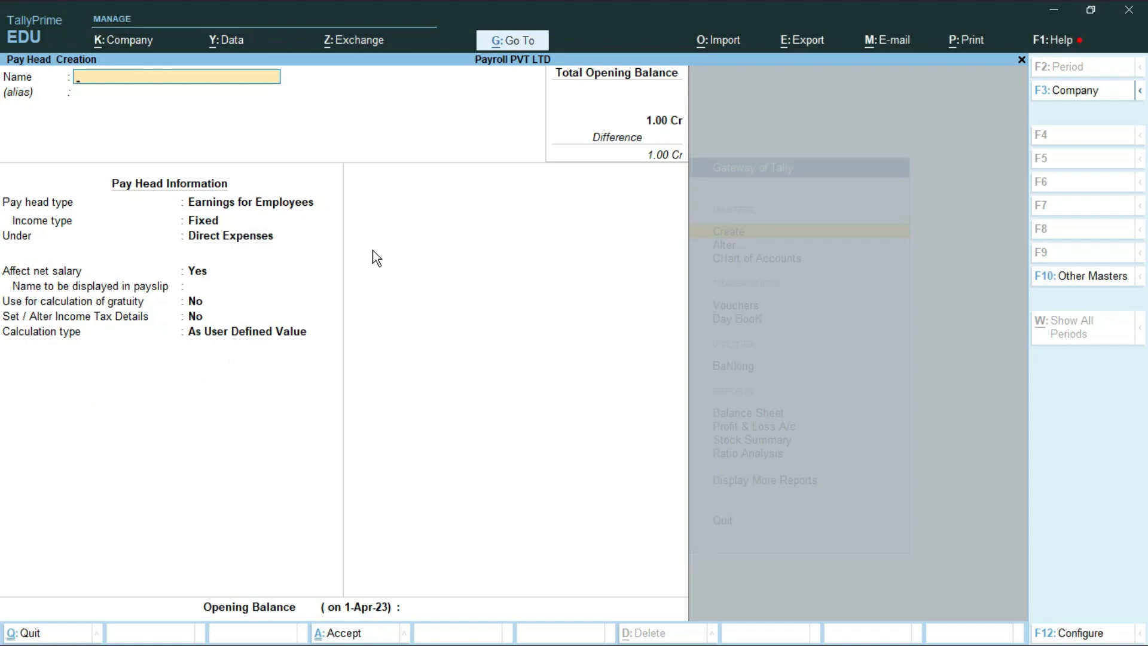
- Check the last deduction pay head in Payroll.pdf, and name the new pay head Gratuity in TallyPrime
{"action": "key", "text": "alt+Tab"}
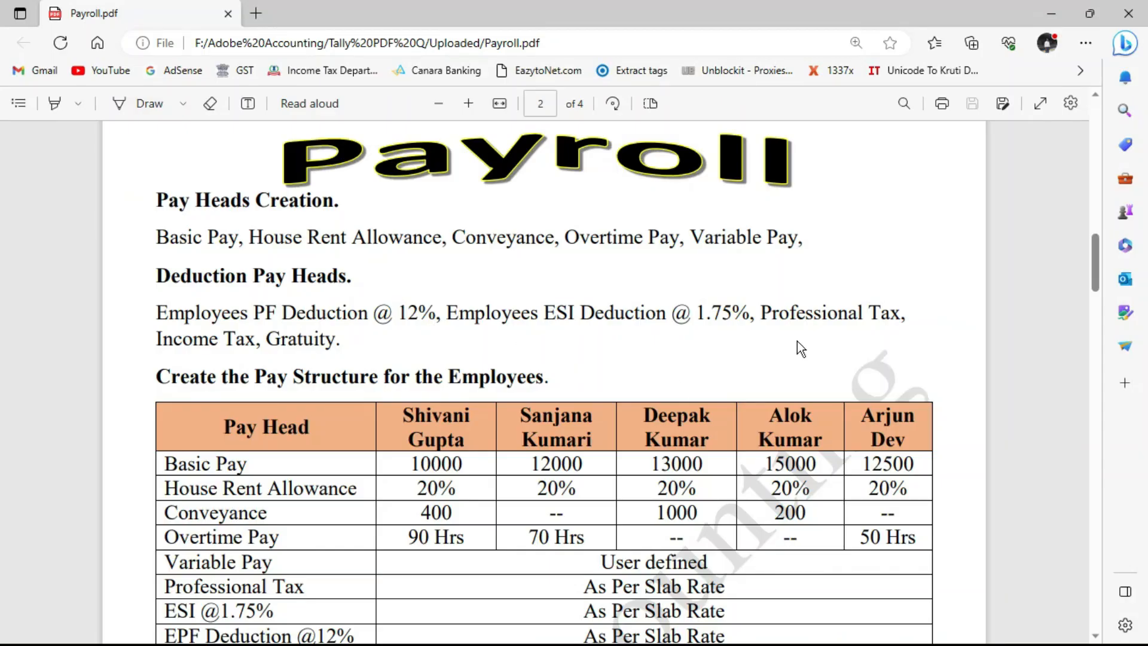
{"action": "left_click_drag", "start_coordinate": [268, 342], "coordinate": [342, 346]}
{"action": "left_click", "coordinate": [278, 339]}
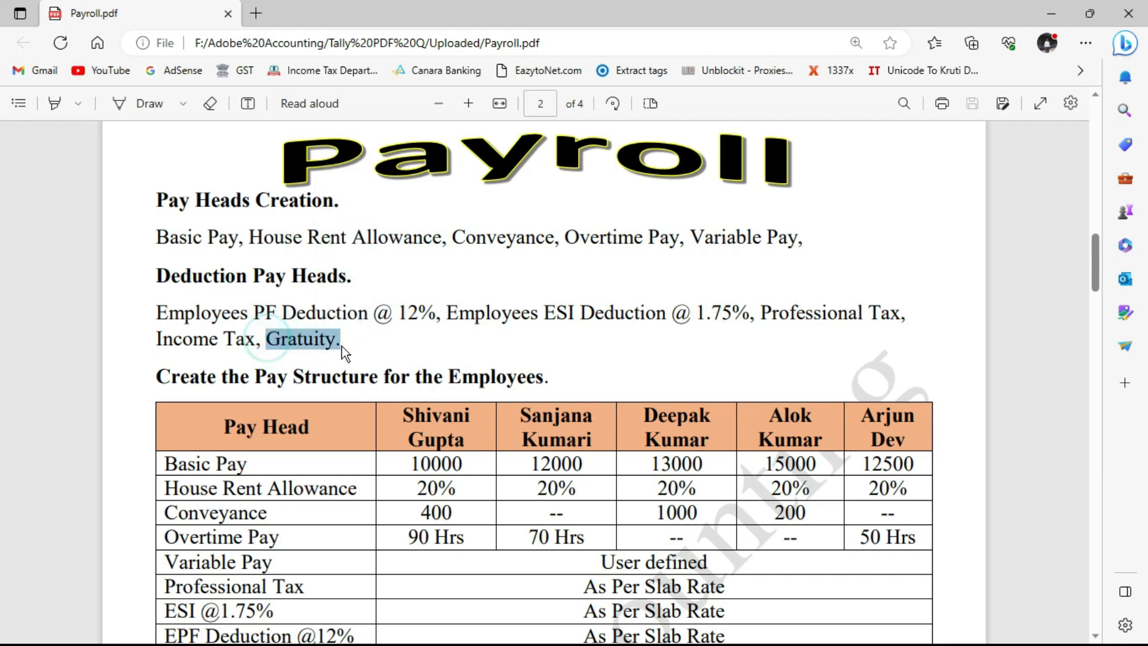
{"action": "left_click", "coordinate": [307, 341]}
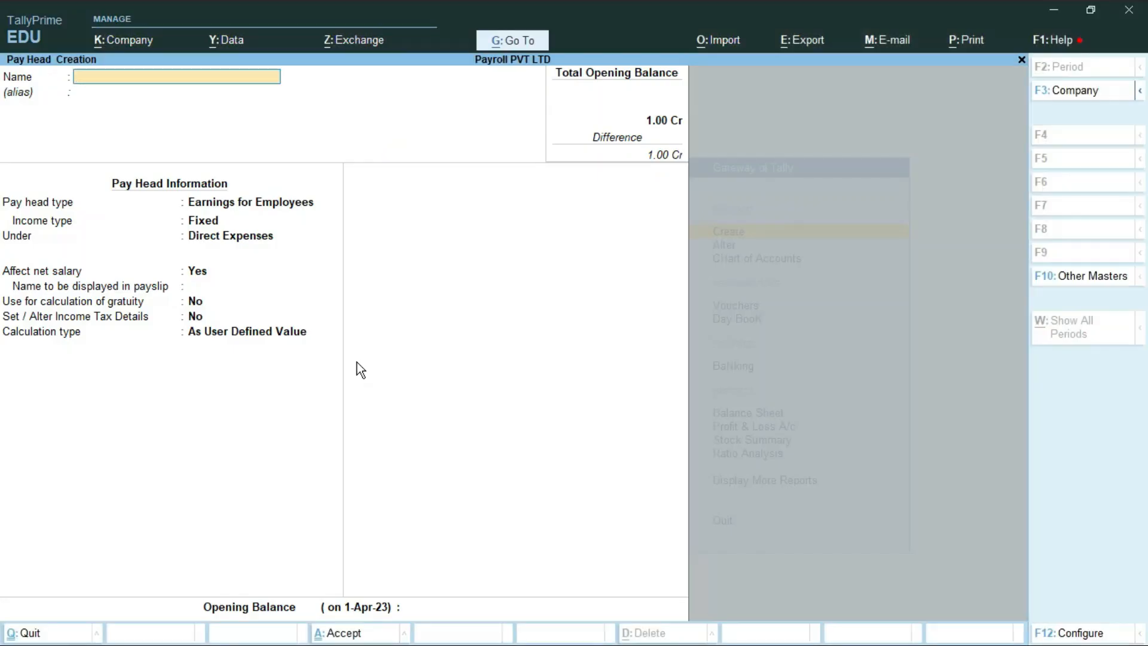
{"action": "type", "text": "Gratuity"}
{"action": "key", "text": "Return"}
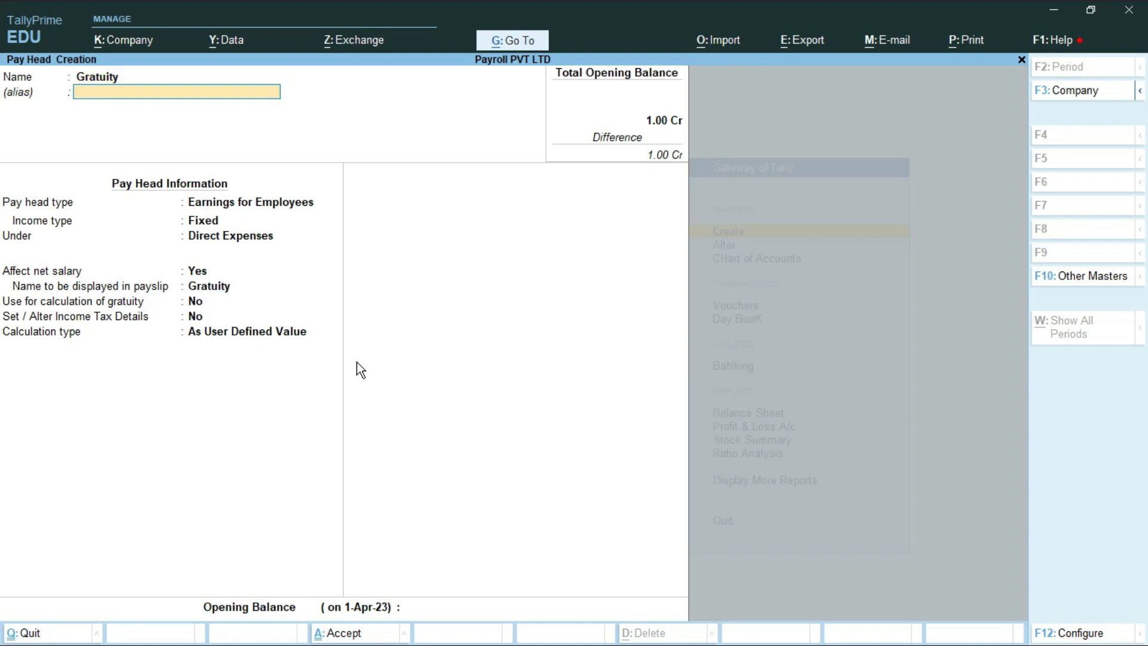
- Set the Gratuity pay head's type to Gratuity to open its slab rate details
{"action": "key", "text": "Return"}
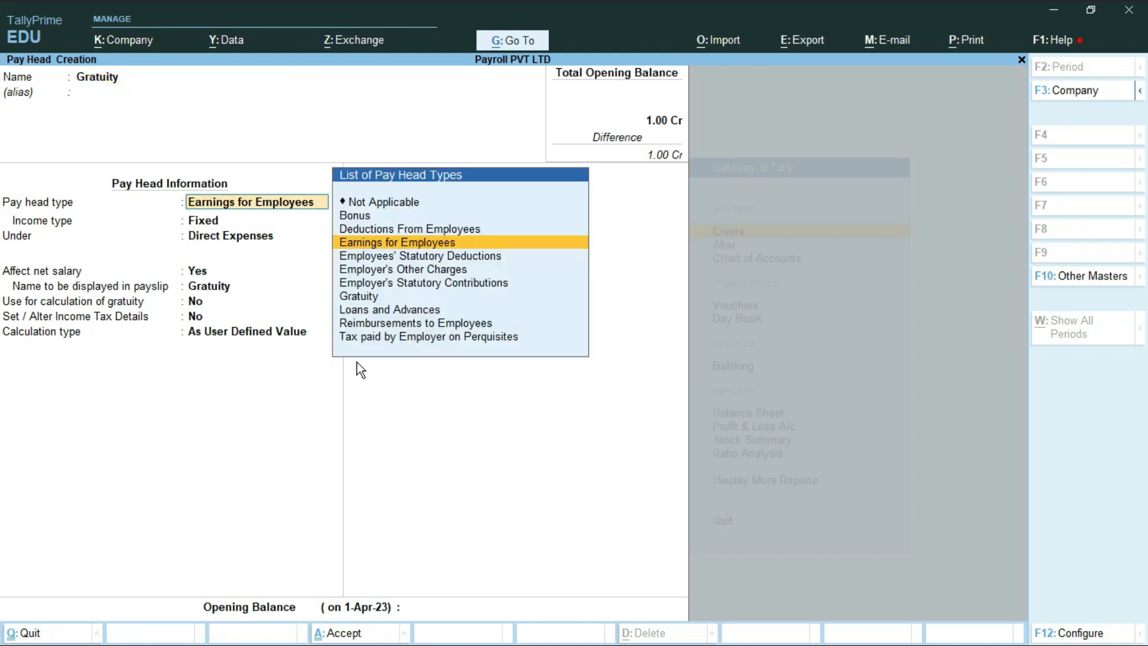
{"action": "key", "text": "Down"}
{"action": "key", "text": "Down"}
{"action": "key", "text": "Down"}
{"action": "key", "text": "Down"}
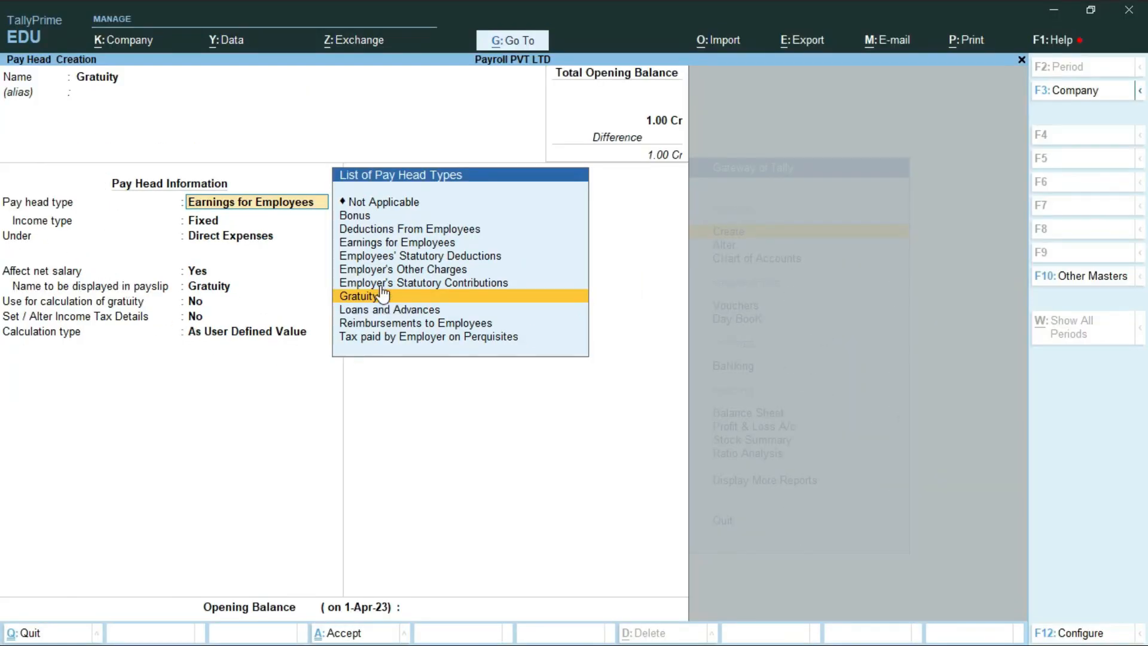
{"action": "left_click", "coordinate": [383, 294]}
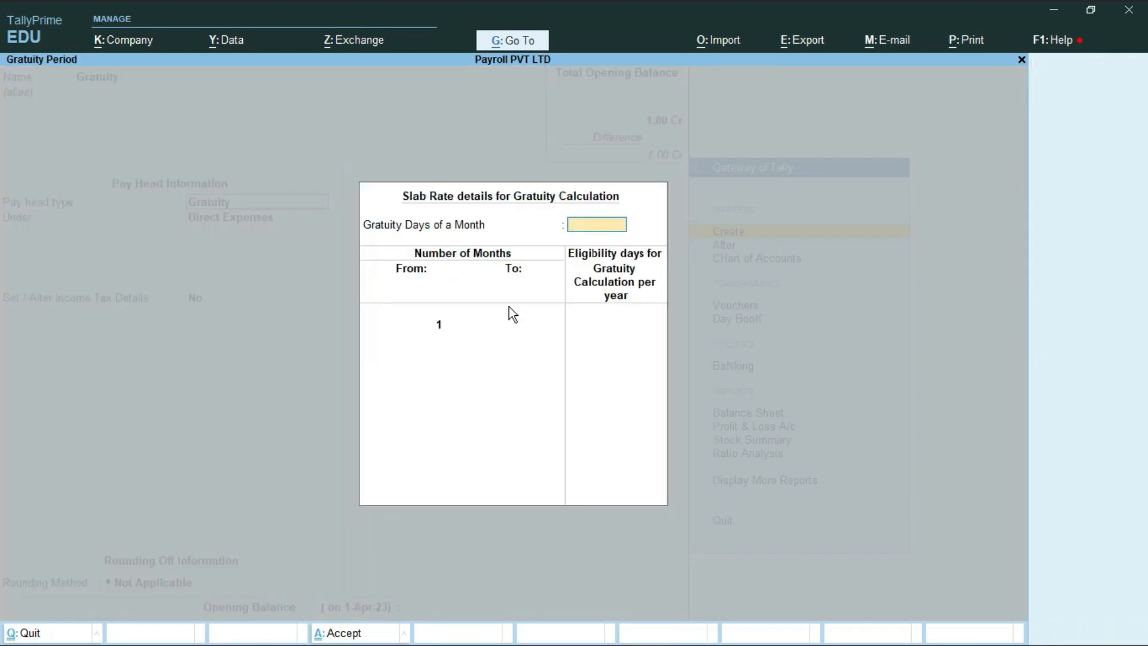
- Set the gratuity days of a month to 26 and enter the slab for months 1 to 60 with 0 eligibility days
{"action": "type", "text": "26"}
{"action": "key", "text": "Return"}
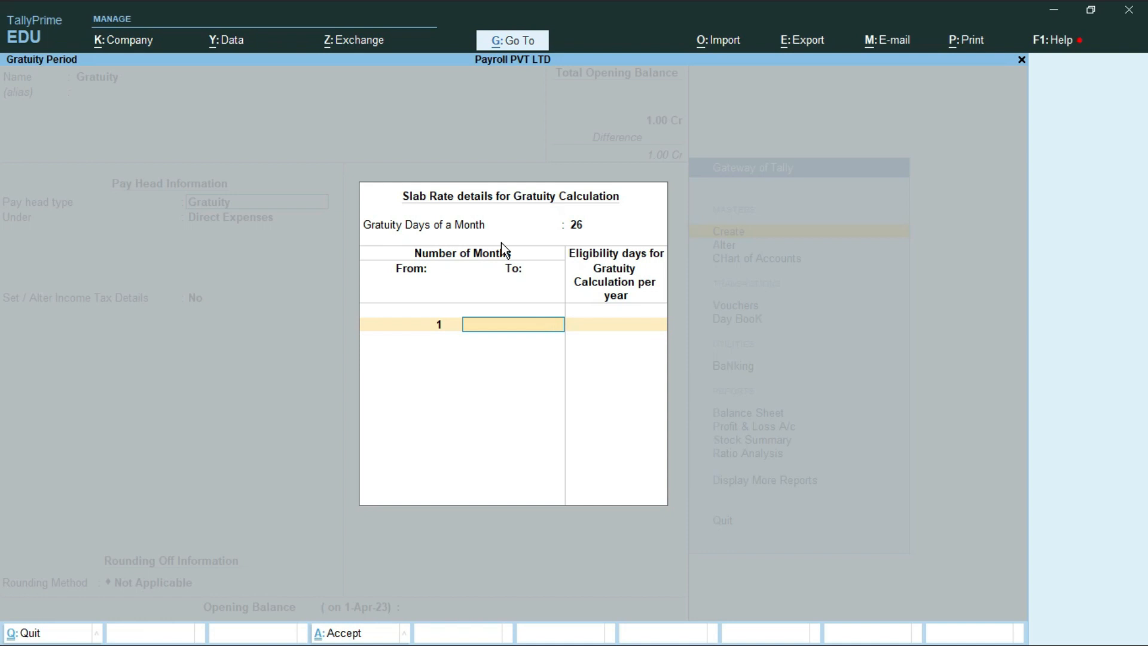
{"action": "type", "text": "60"}
{"action": "key", "text": "Return"}
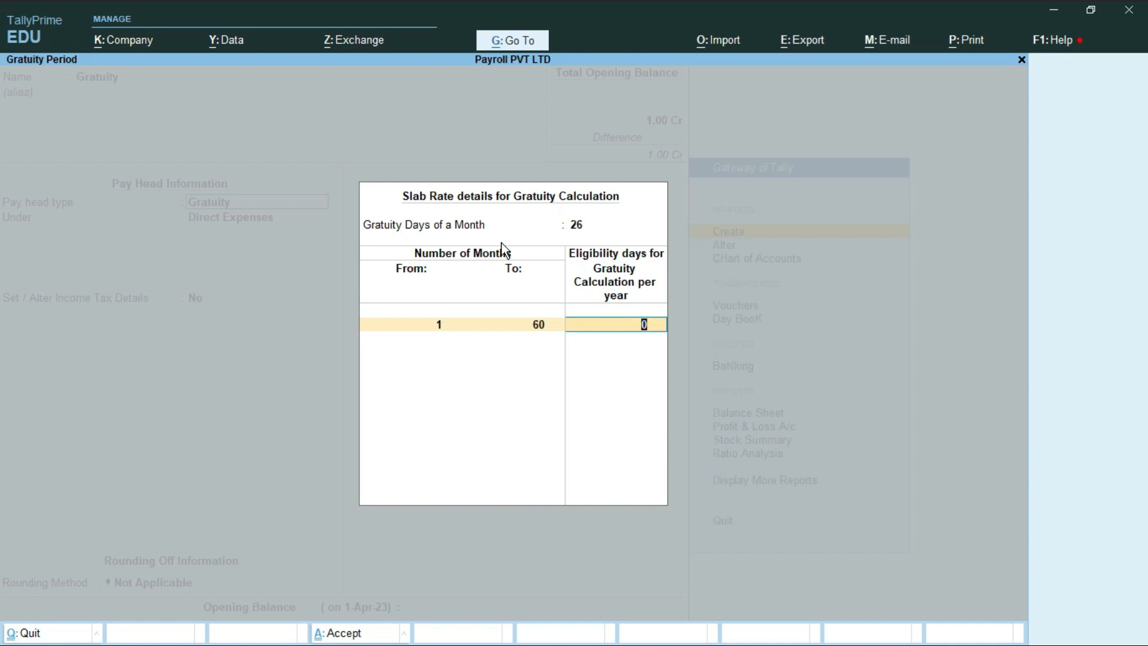
{"action": "key", "text": "Return"}
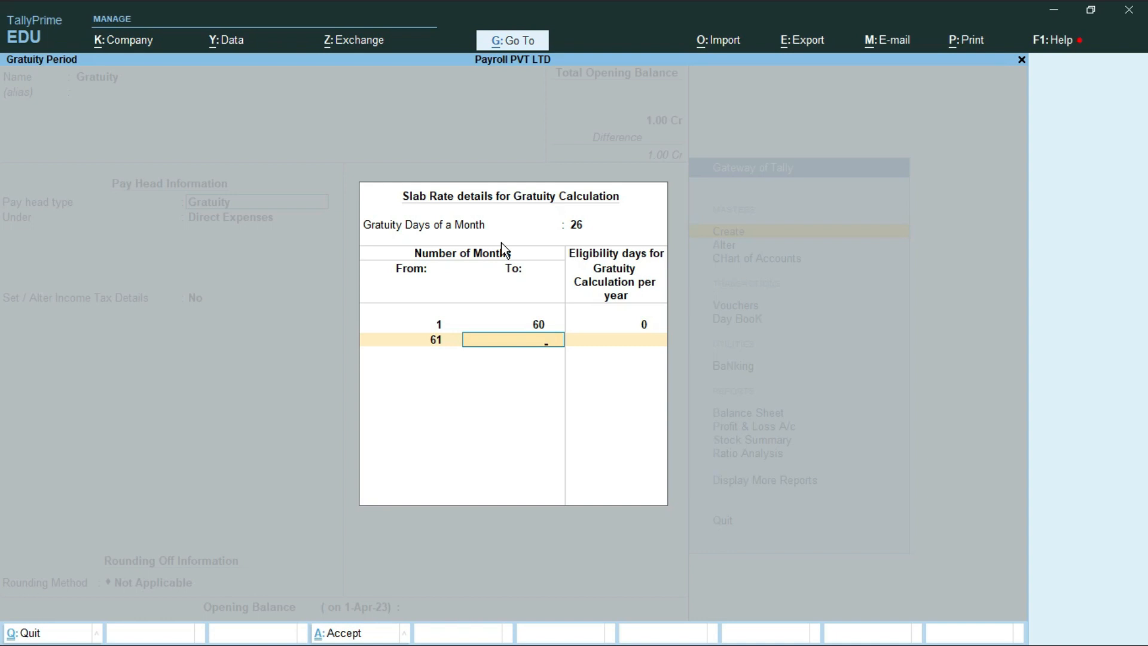
- Enter the second gratuity slab for months 61 to 120 with 100 eligibility days per year
{"action": "type", "text": "120"}
{"action": "key", "text": "Return"}
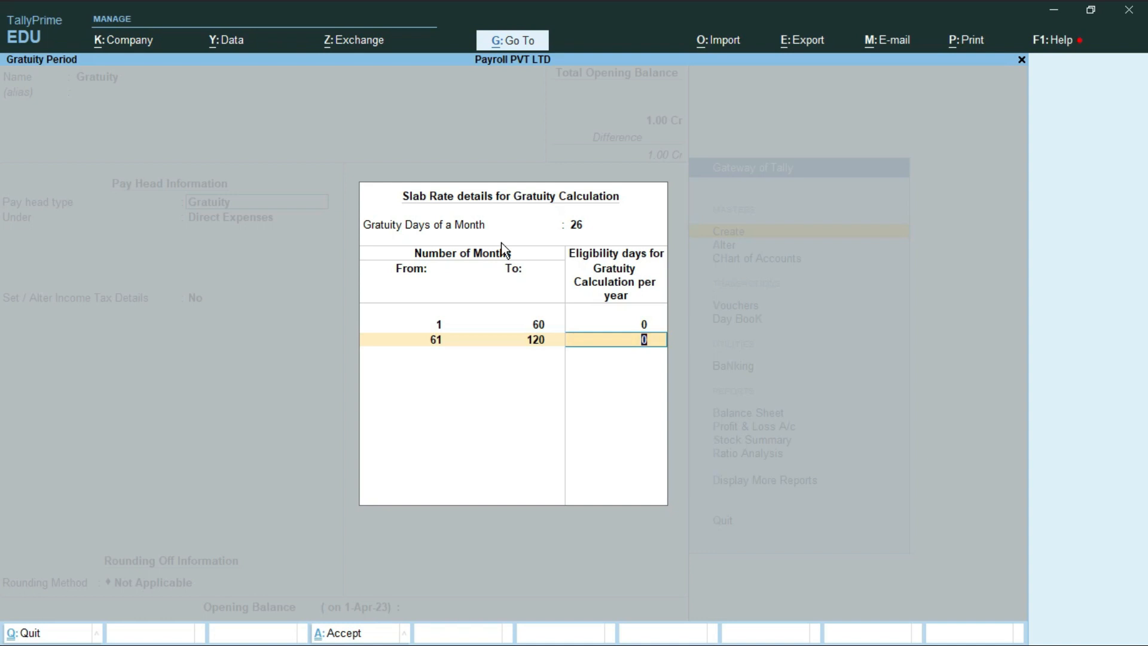
{"action": "type", "text": "100"}
{"action": "key", "text": "Return"}
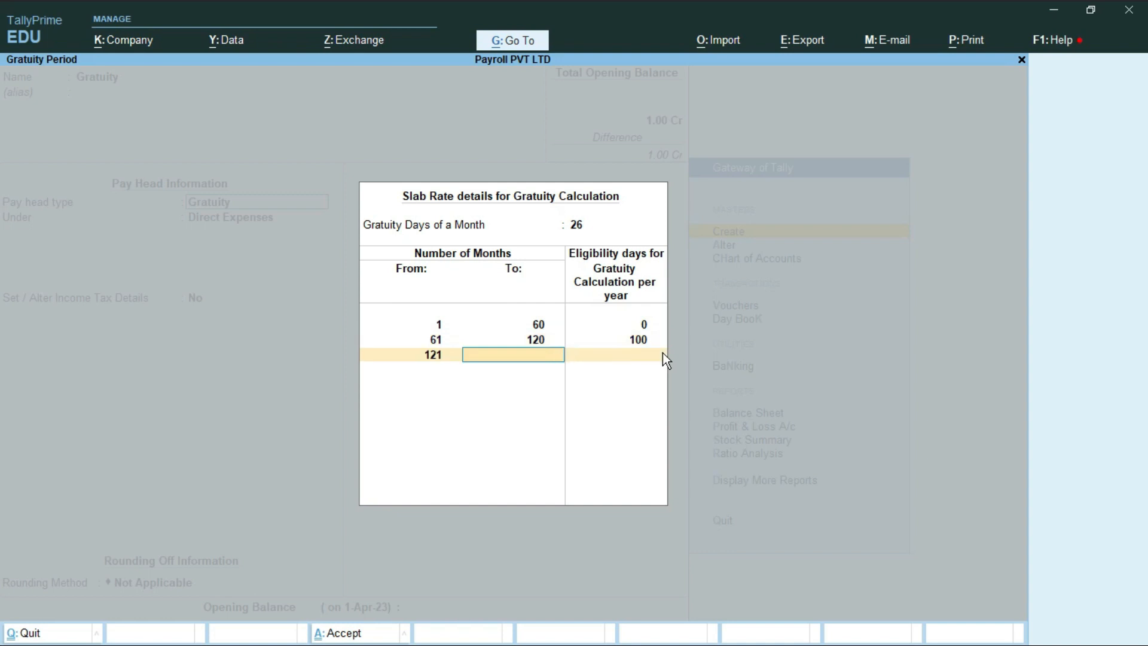
- Enter the gratuity slabs for months 121 to 180 with 300 eligibility days and from month 181 onward with 350 days
{"action": "type", "text": "180"}
{"action": "key", "text": "Return"}
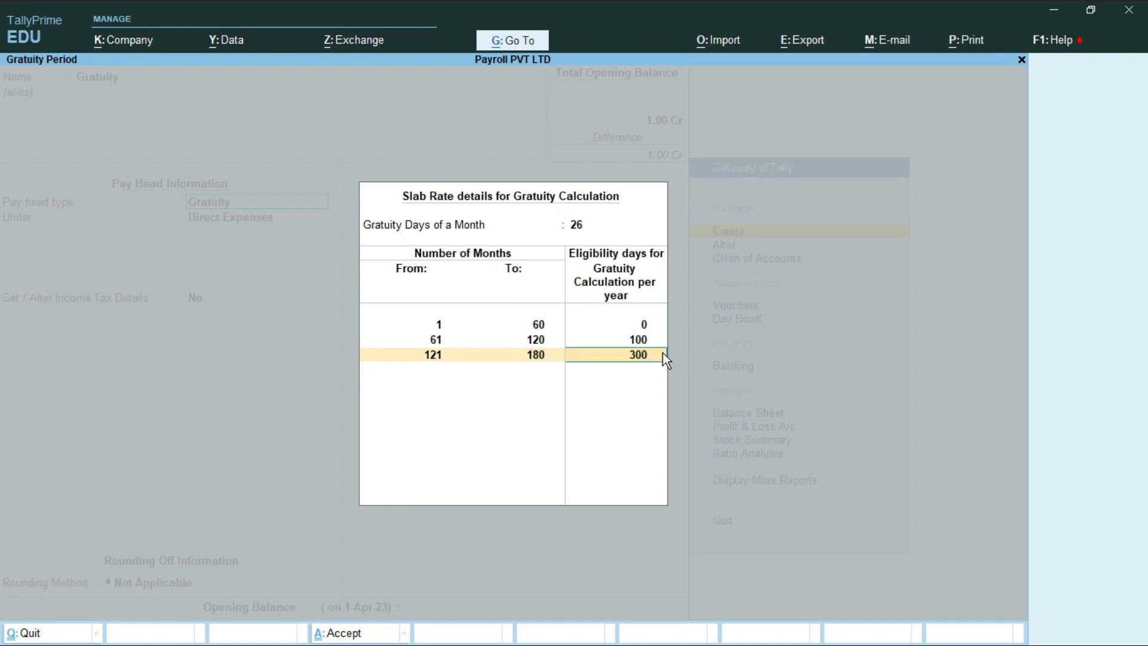
{"action": "key", "text": "Return"}
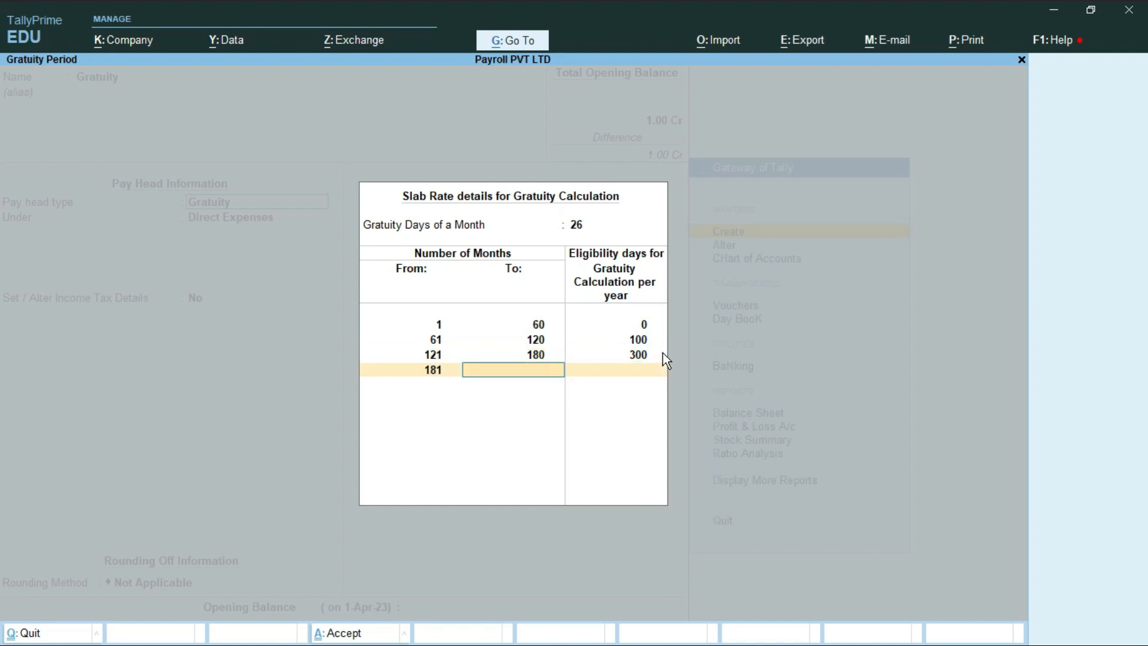
{"action": "key", "text": "Return"}
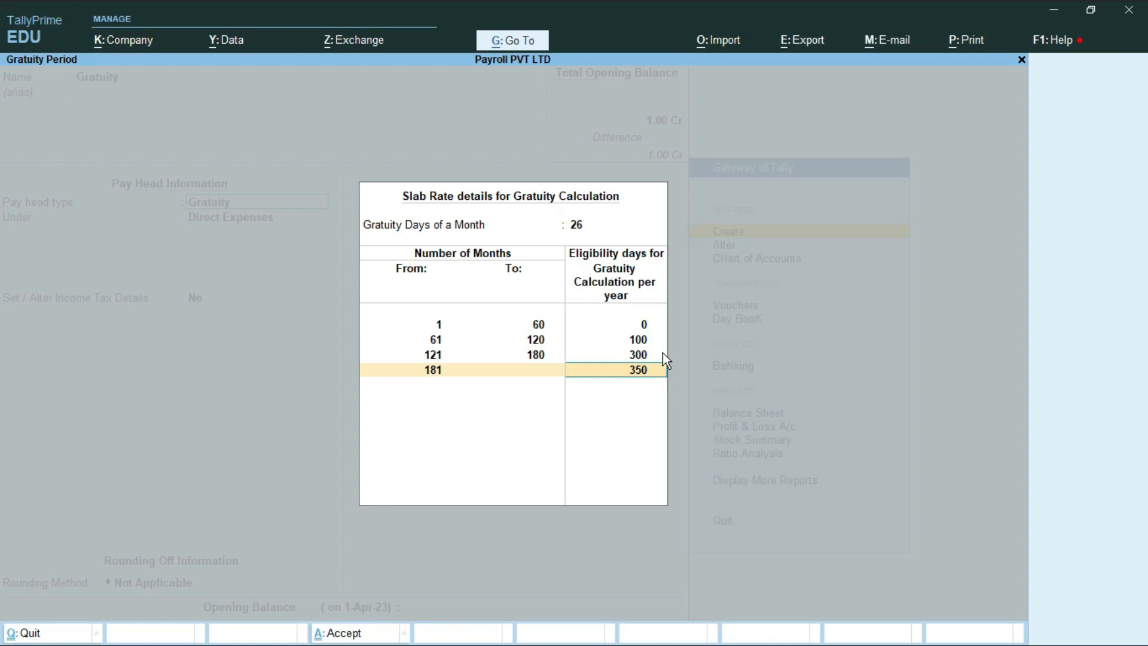
{"action": "key", "text": "Return"}
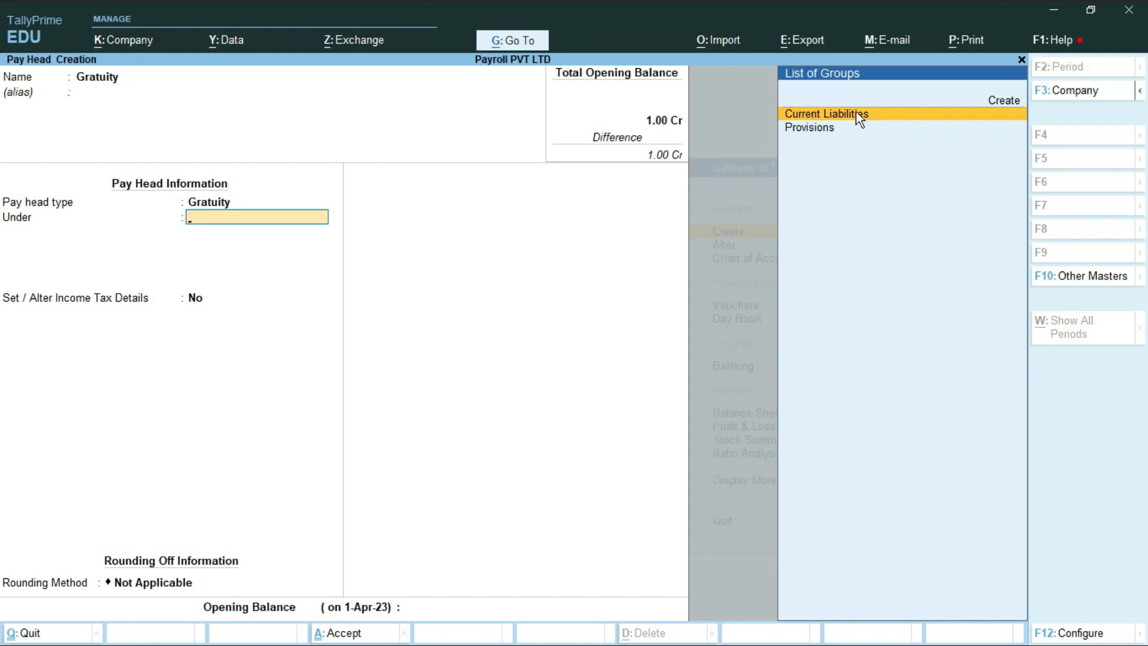
- Place the Gratuity pay head under the Current Liabilities group
{"action": "key", "text": "ctrl"}
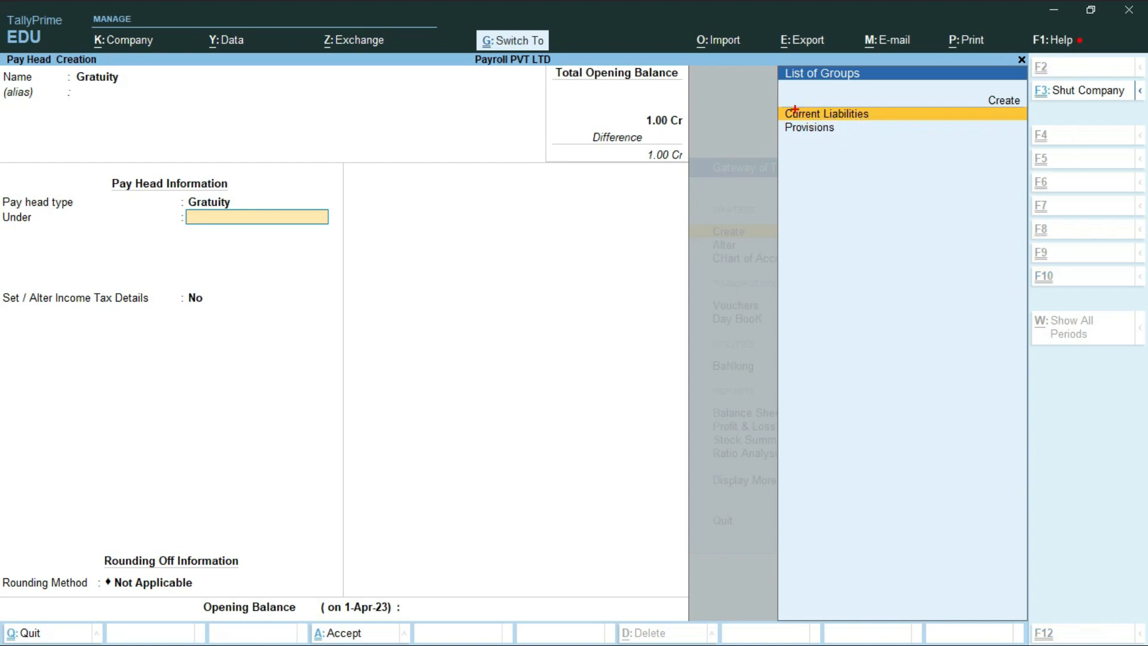
{"action": "left_click_drag", "start_coordinate": [890, 133], "coordinate": [890, 123]}
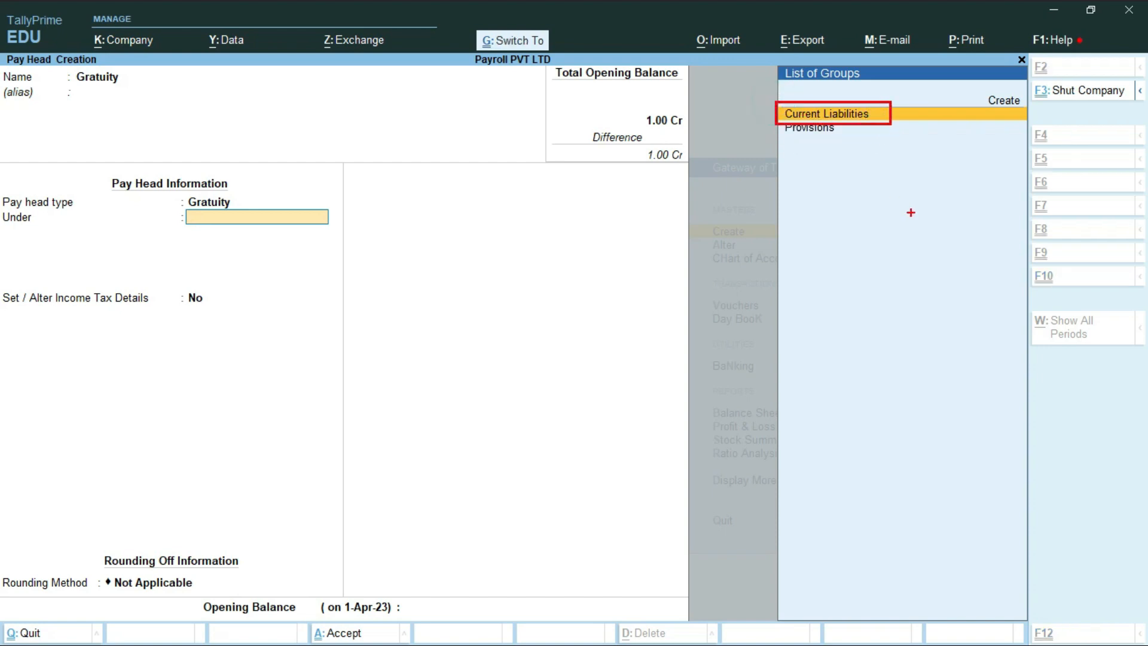
{"action": "key", "text": "Escape"}
{"action": "key", "text": "Return"}
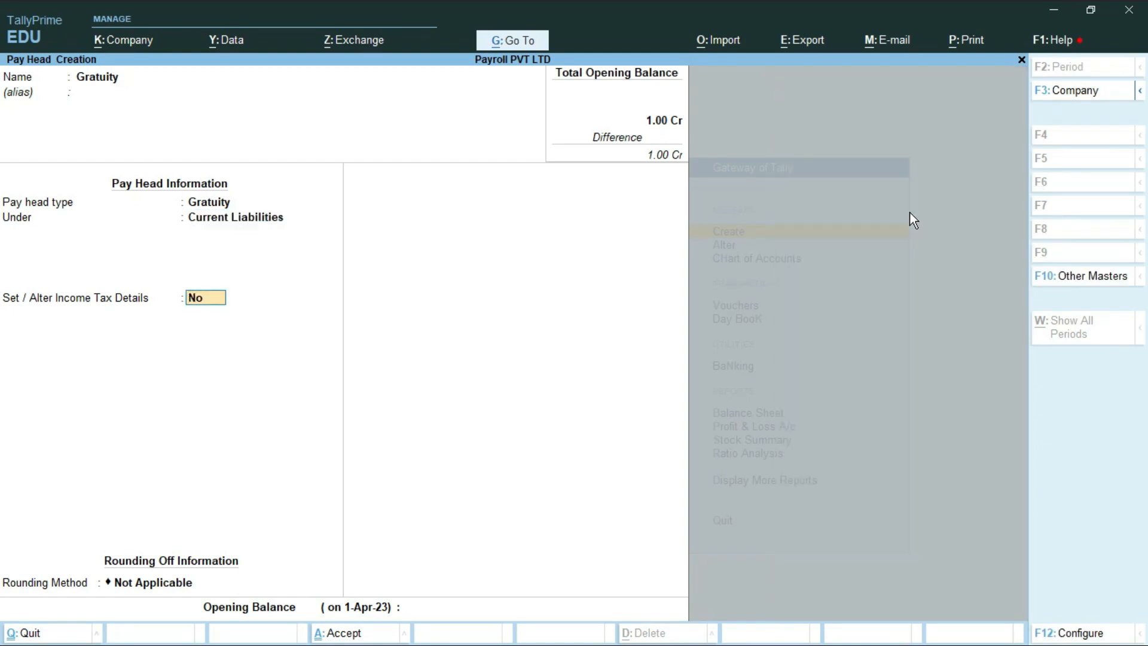
- Keep income tax details at No, set Normal Rounding with a limit of 1, and save the Gratuity pay head without an opening balance
{"action": "key", "text": "Return"}
{"action": "key", "text": "Down"}
{"action": "key", "text": "Down"}
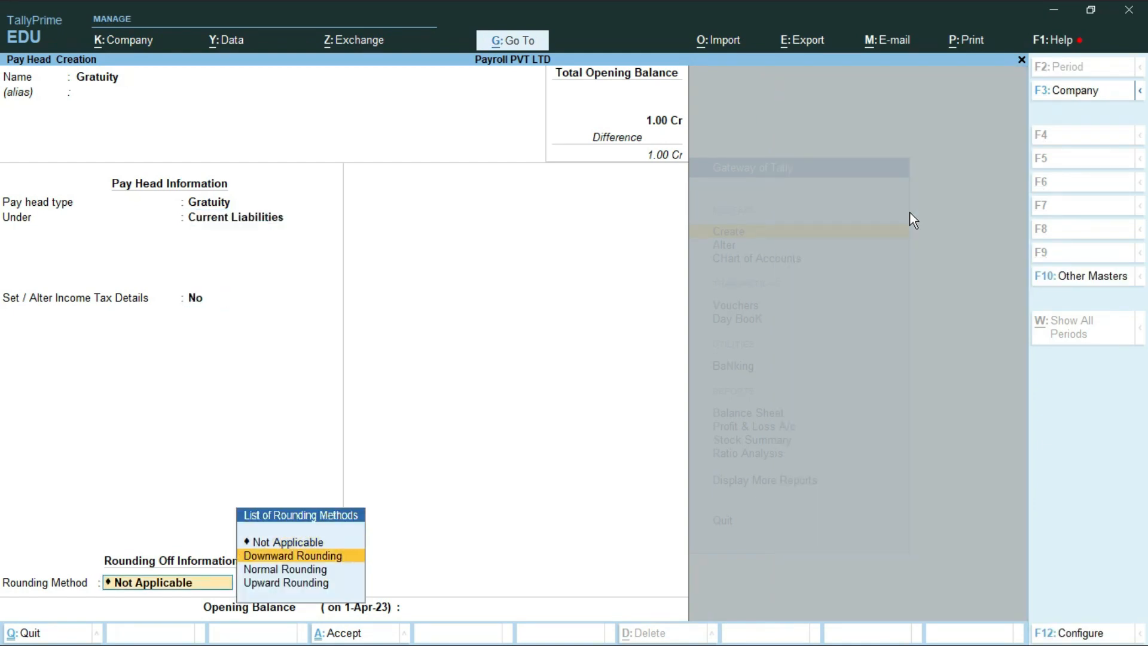
{"action": "key", "text": "Return"}
{"action": "type", "text": "1"}
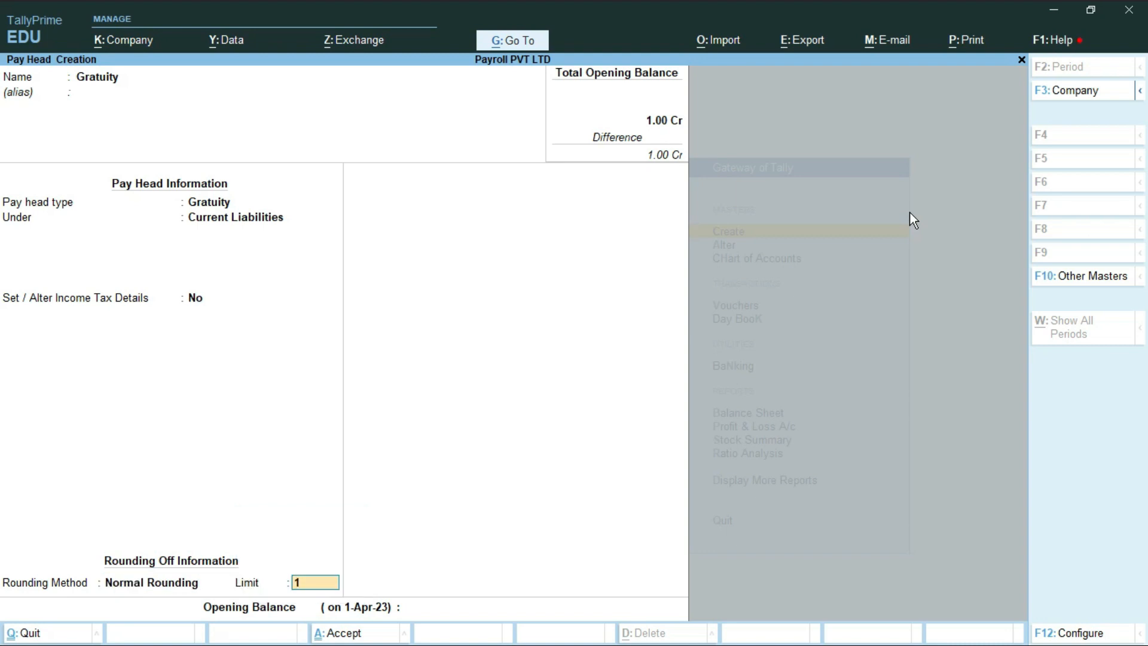
{"action": "key", "text": "Return"}
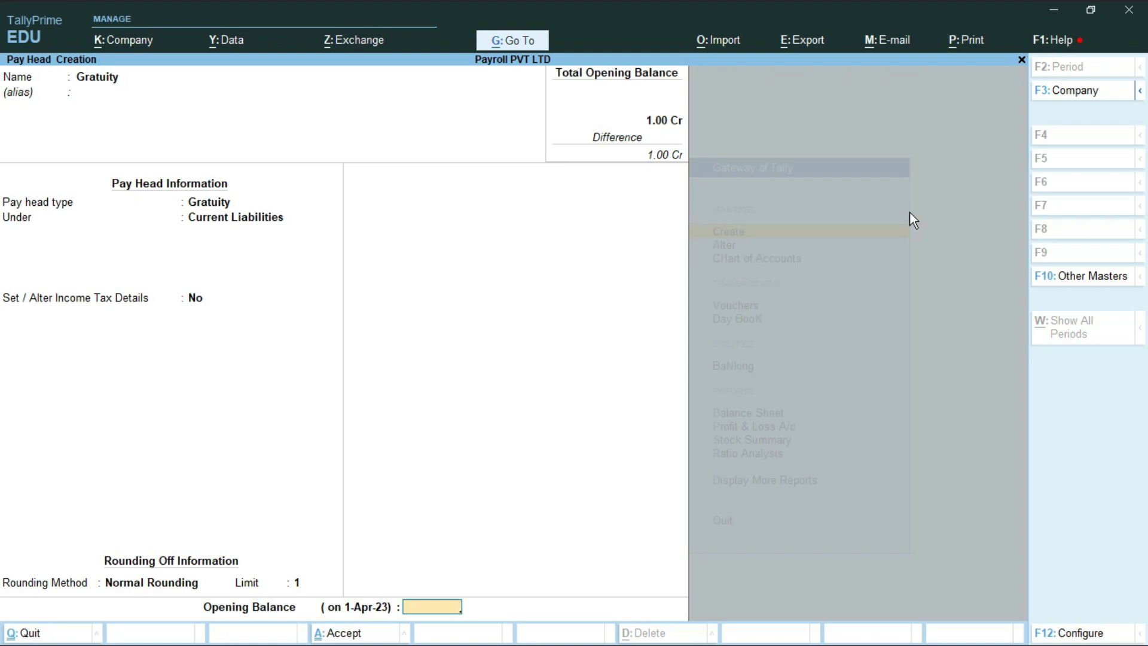
{"action": "key", "text": "Return"}
{"action": "key", "text": "Return"}
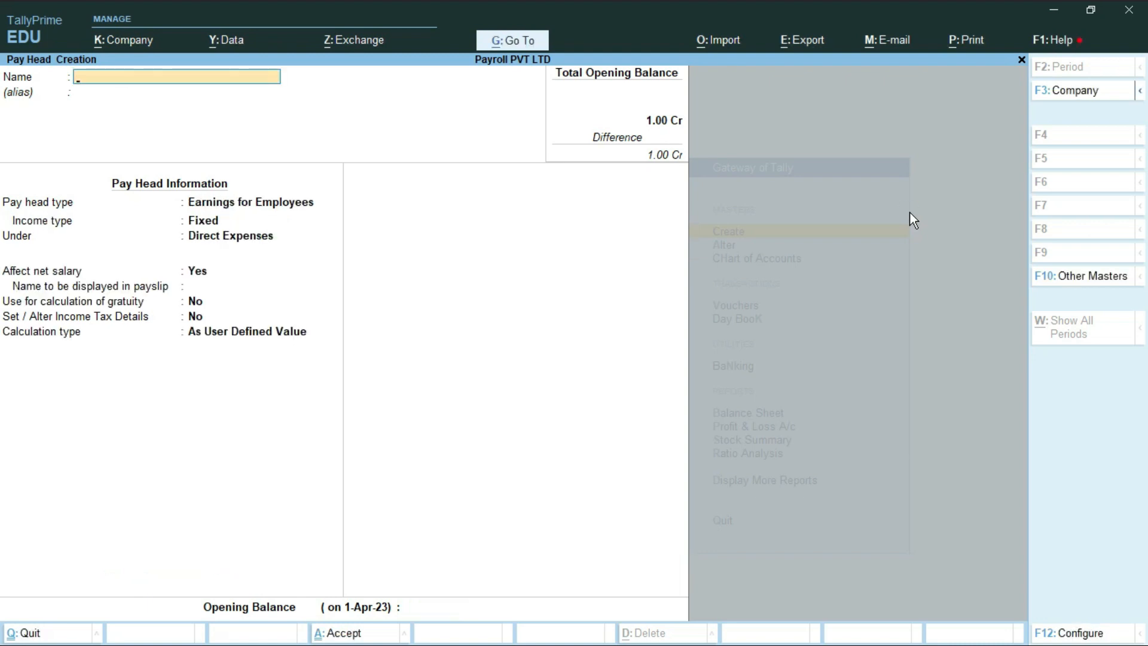
- Quit pay head creation and return to the Gateway of Tally
{"action": "key", "text": "Escape"}
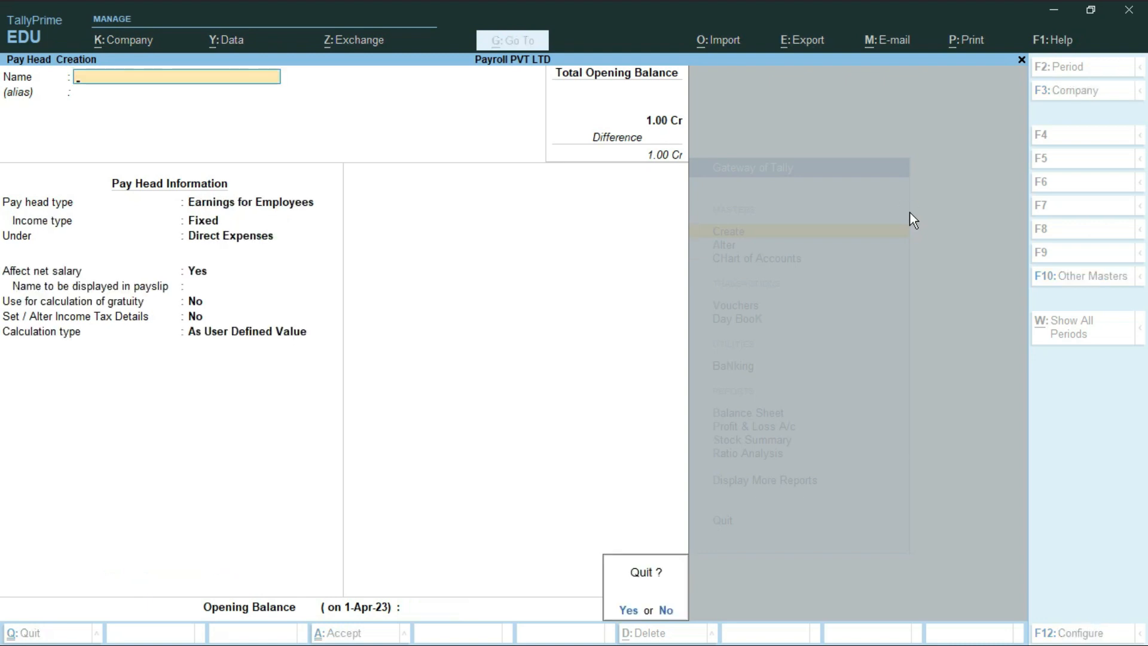
{"action": "key", "text": "Return"}
{"action": "key", "text": "Escape"}
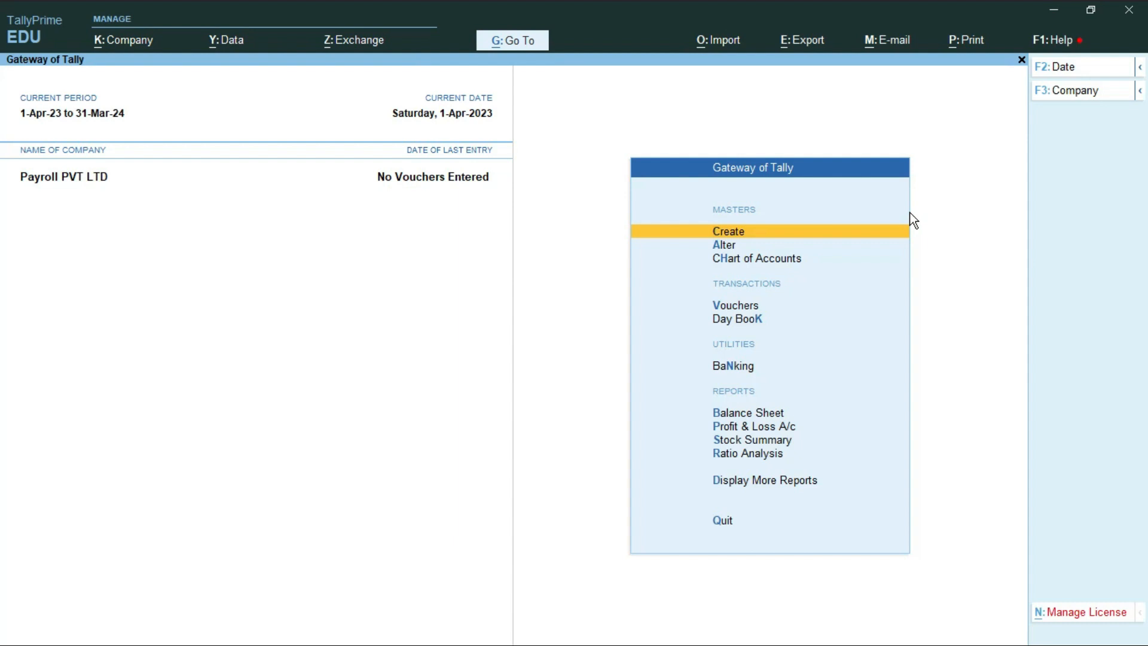